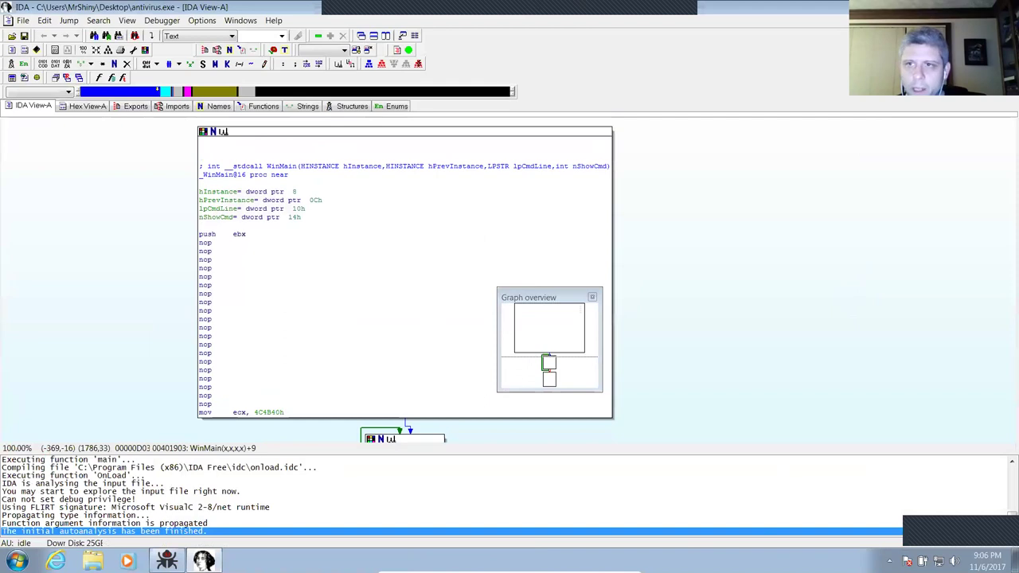
# Step: Take the Windows 7 virtual machine out of full screen and maximize the IDA window inside it
pyautogui.moveTo(516, 80); pyautogui.dragTo(307, 7)
pyautogui.moveTo(502, 369); pyautogui.dragTo(701, 491)
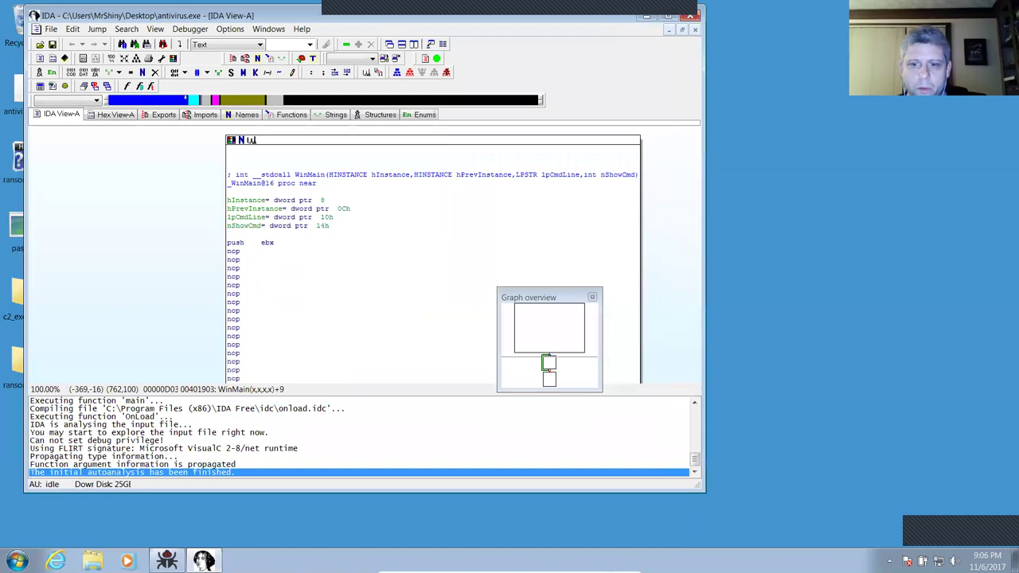
pyautogui.moveTo(509, 572)
pyautogui.click(621, 566)
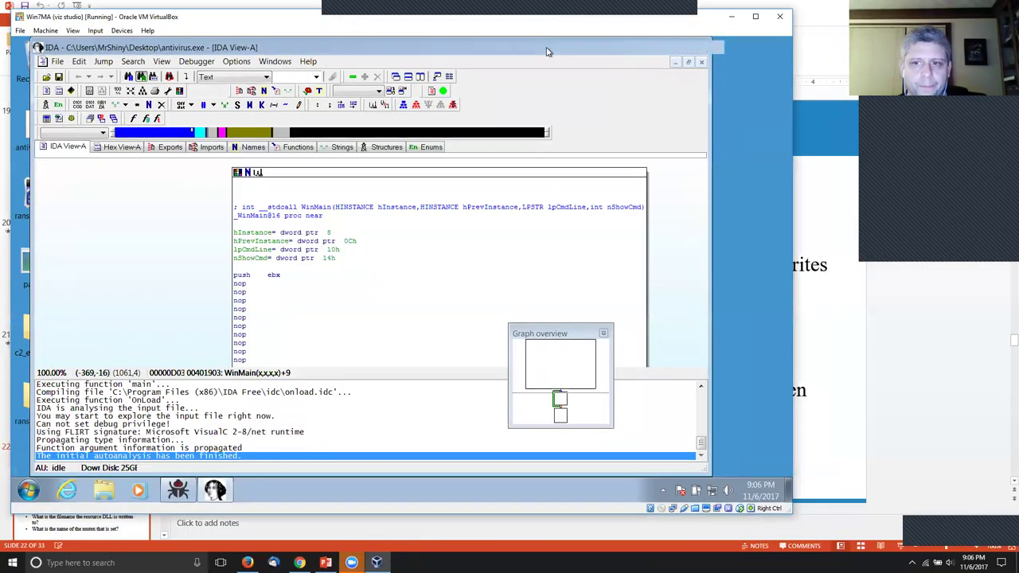
pyautogui.doubleClick(546, 52)
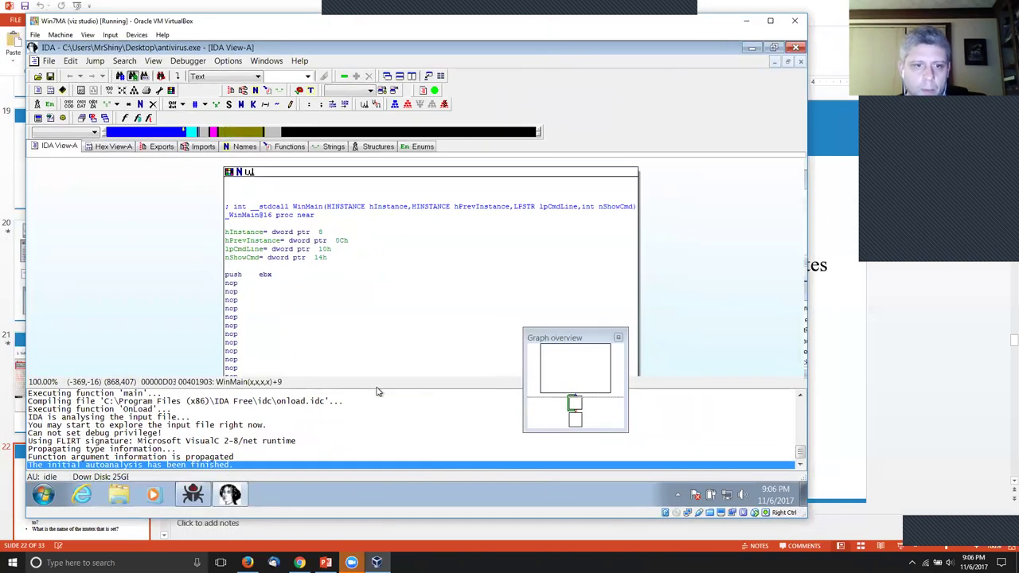
# Step: Shrink the message log to give the disassembly graph more room, and maximize the virtual machine window
pyautogui.moveTo(377, 386); pyautogui.dragTo(383, 470)
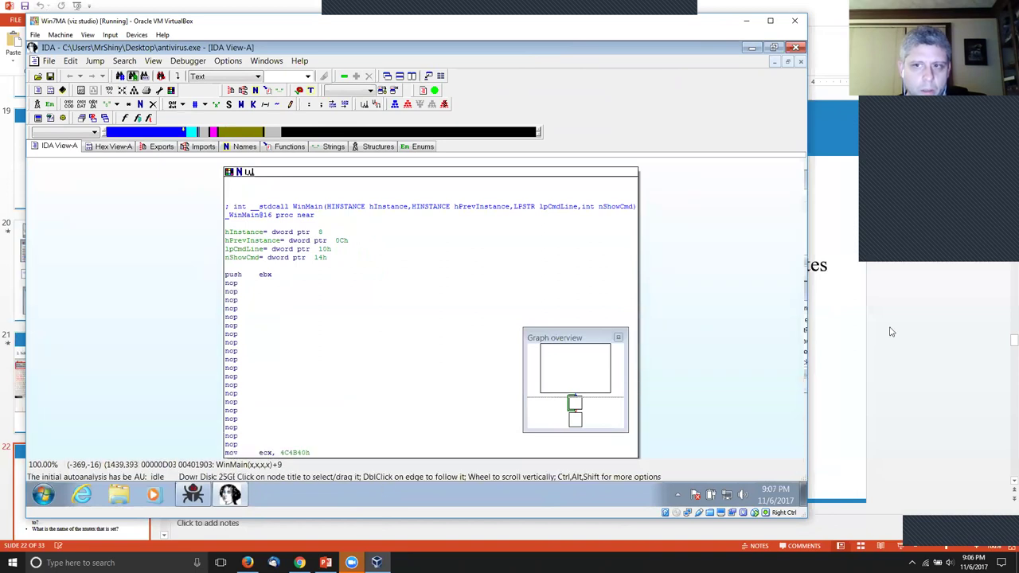
pyautogui.click(808, 265)
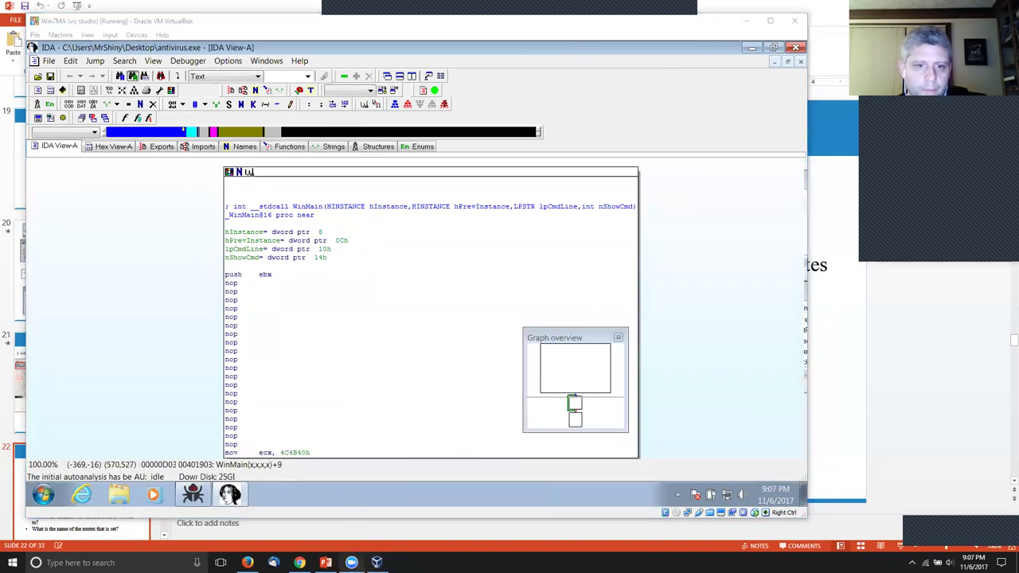
pyautogui.click(687, 227)
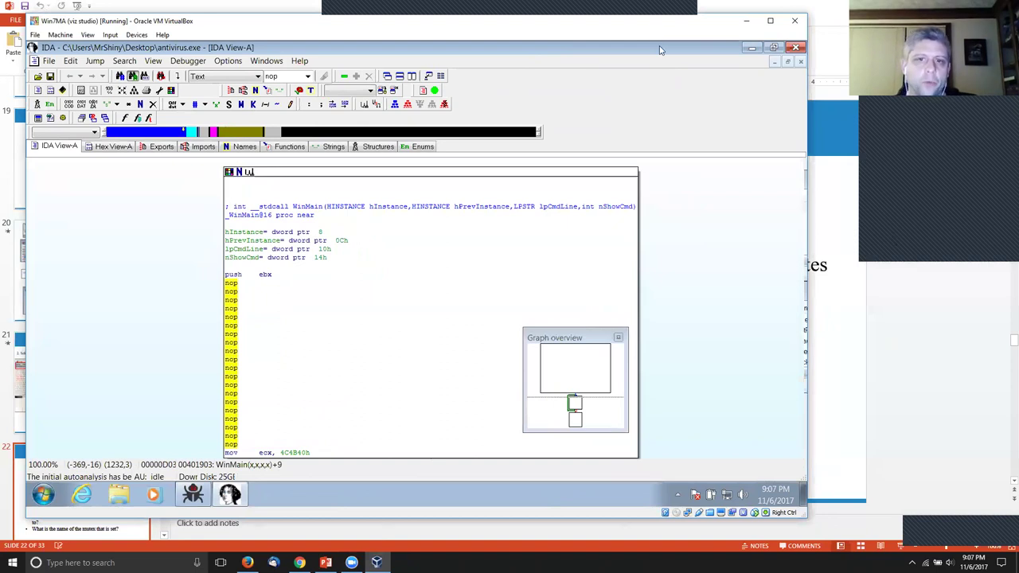
pyautogui.press('super+Up')
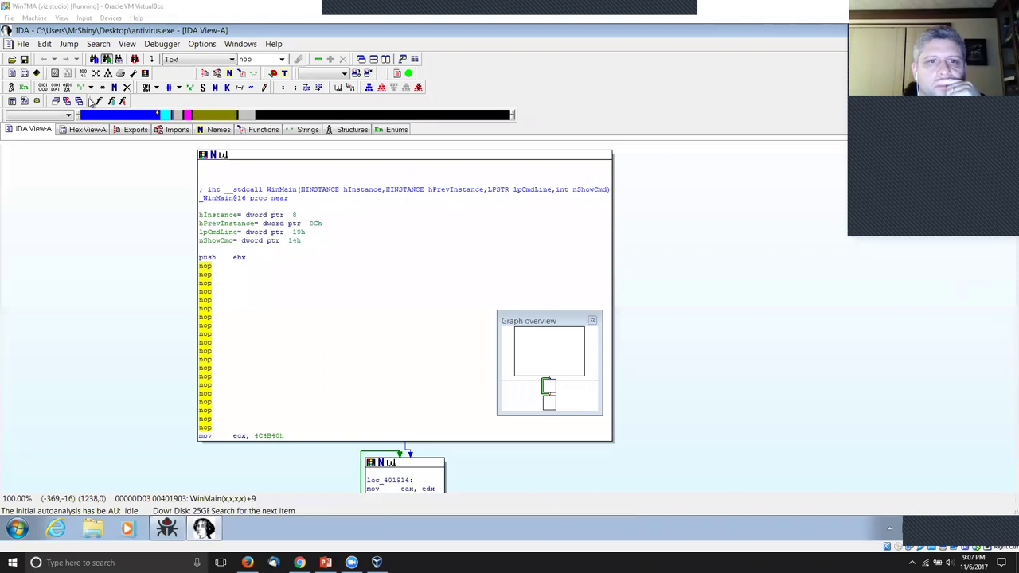
# Step: Show the imported functions of antivirus.exe, sort them by name and look through the list for file functions
pyautogui.click(174, 130)
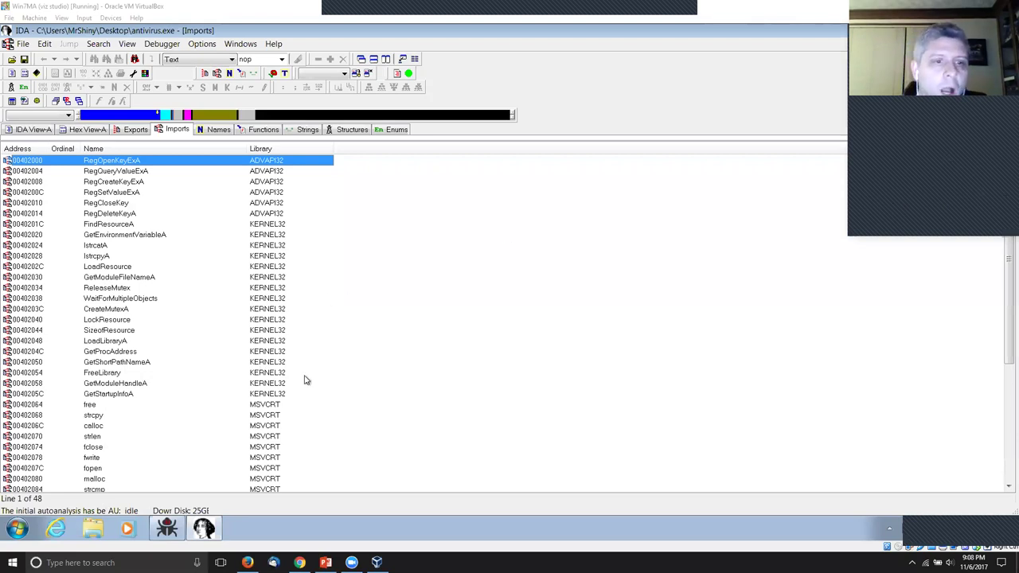
pyautogui.scroll(-1, 316, 374)
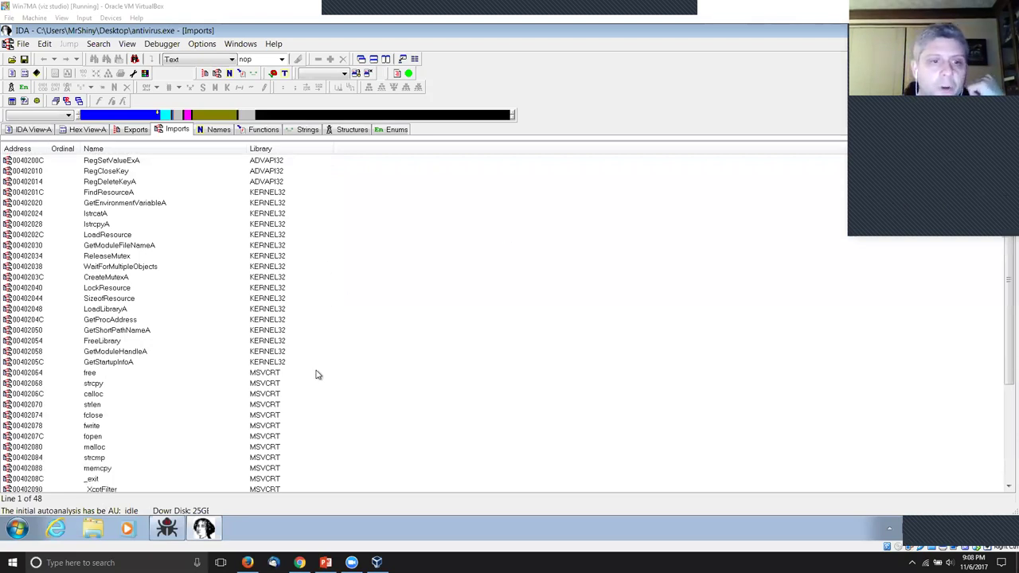
pyautogui.click(154, 149)
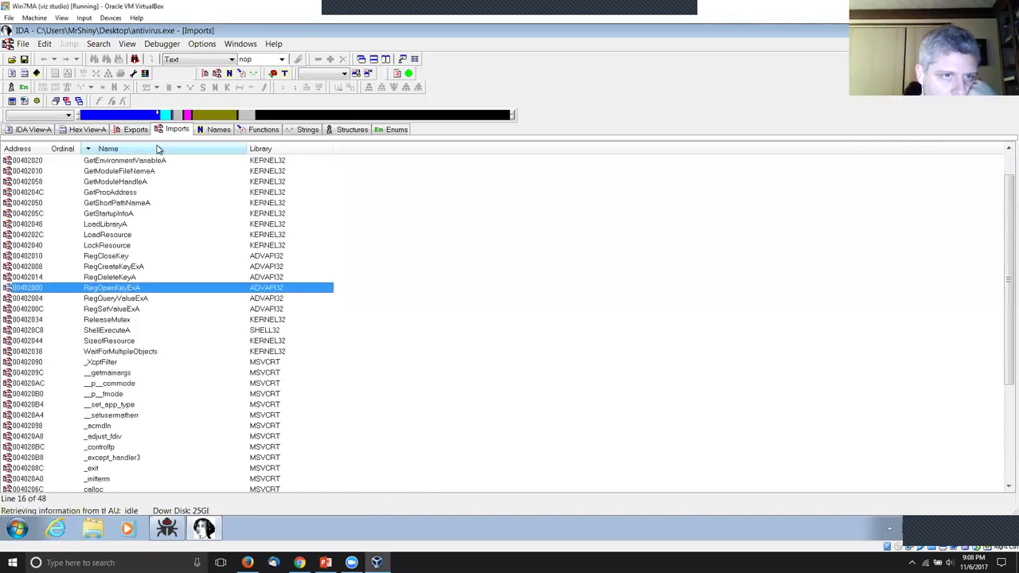
pyautogui.scroll(-3, 206, 287)
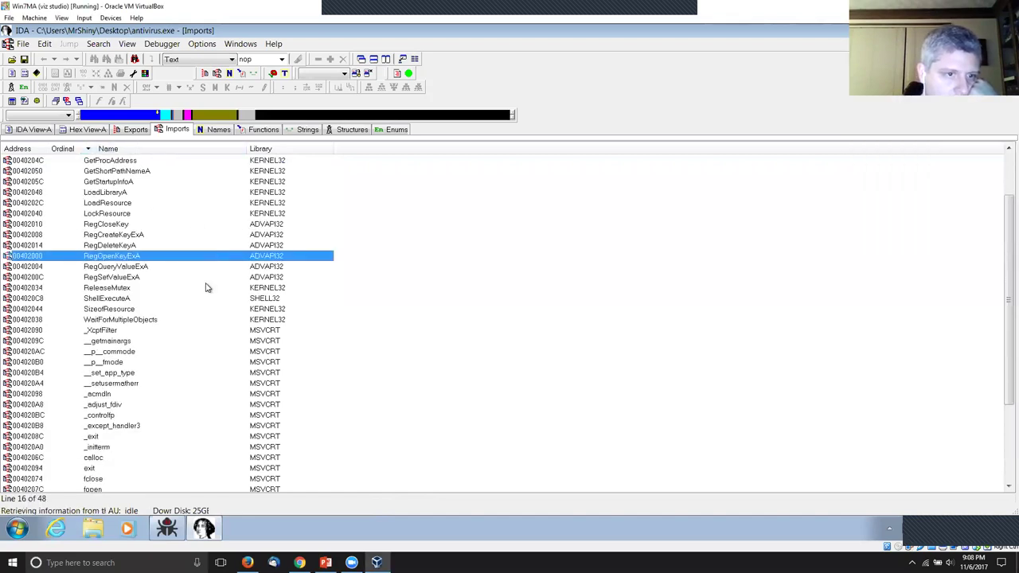
pyautogui.scroll(-1, 206, 287)
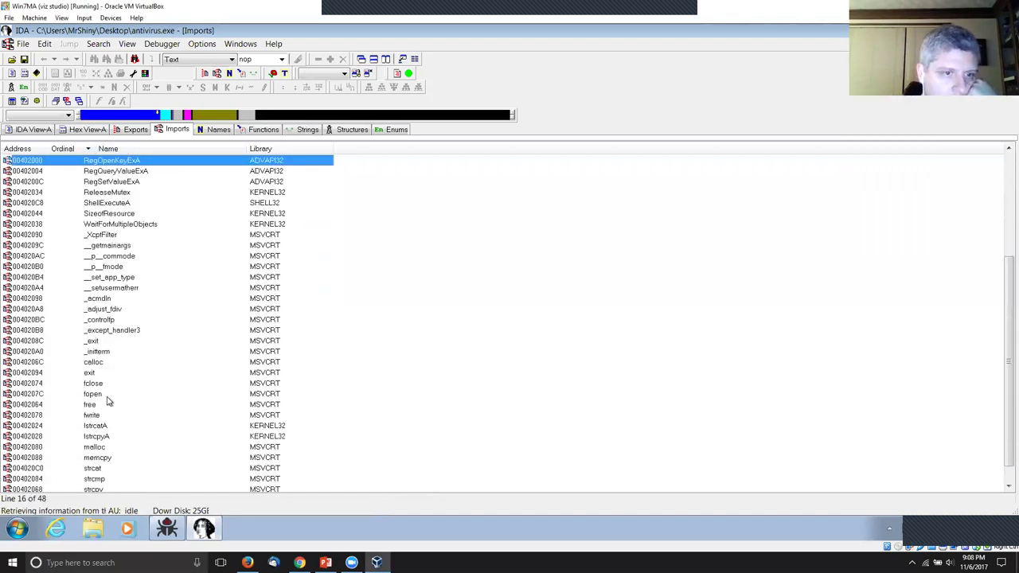
# Step: Open the fopen import's entry in the disassembly
pyautogui.click(107, 395)
pyautogui.doubleClick(109, 398)
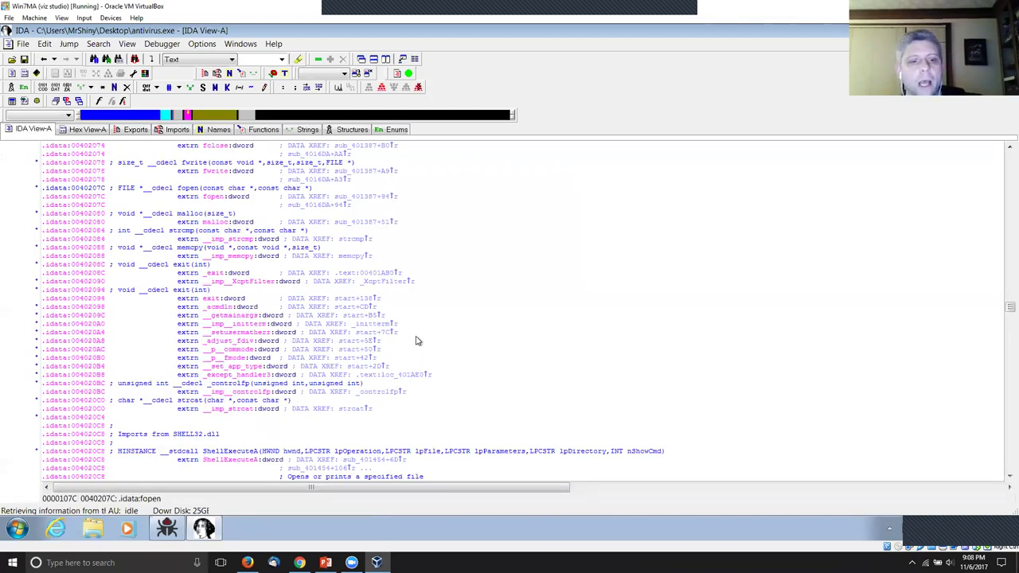
pyautogui.hotkey('alt', 'Tab')
pyautogui.hotkey('alt', 'Tab')
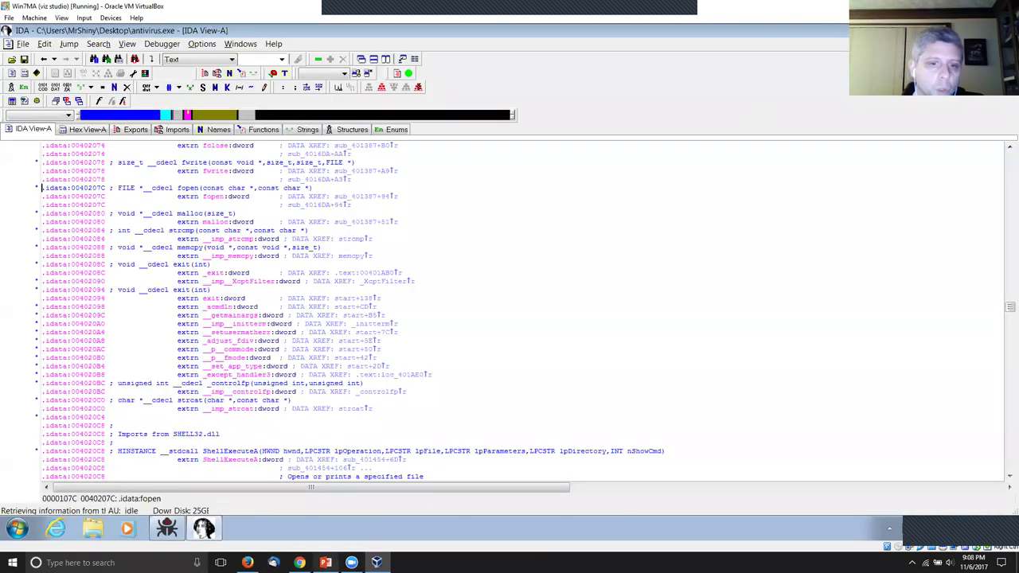
pyautogui.click(365, 552)
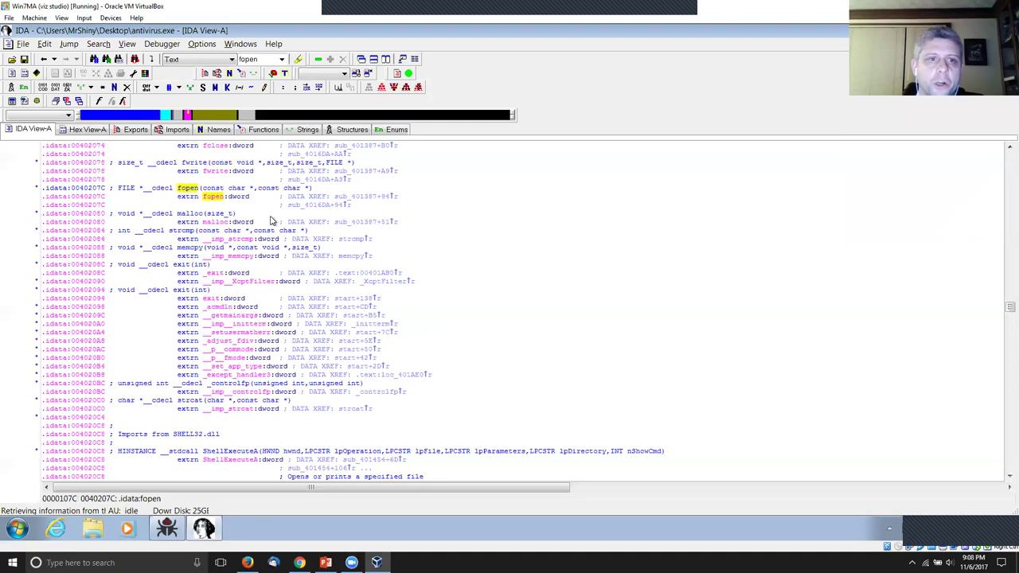
# Step: List the cross-references to fopen in an enlarged dialog and go to the call at sub_401387+94
pyautogui.click(257, 171)
pyautogui.click(189, 189)
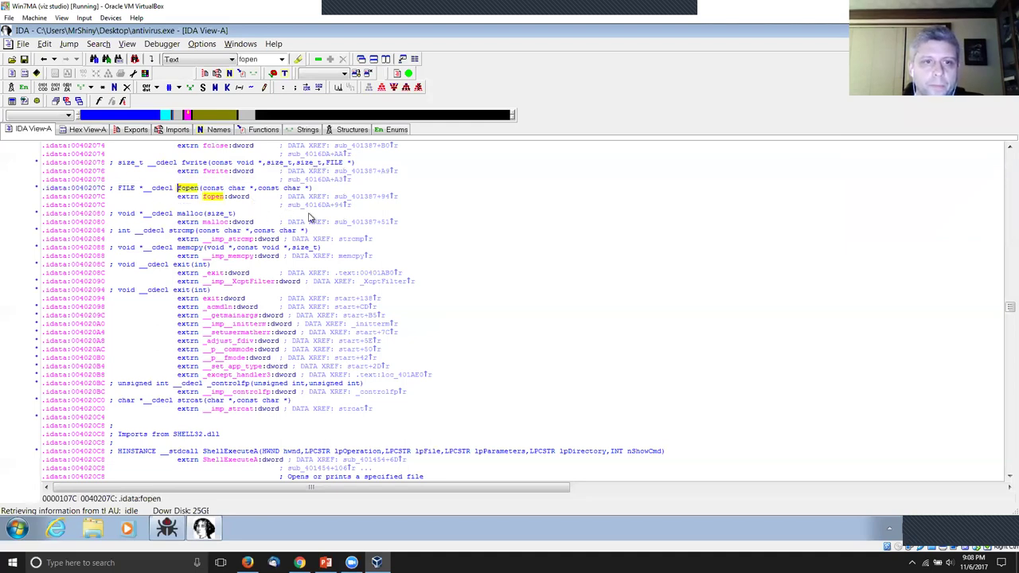
pyautogui.press('x')
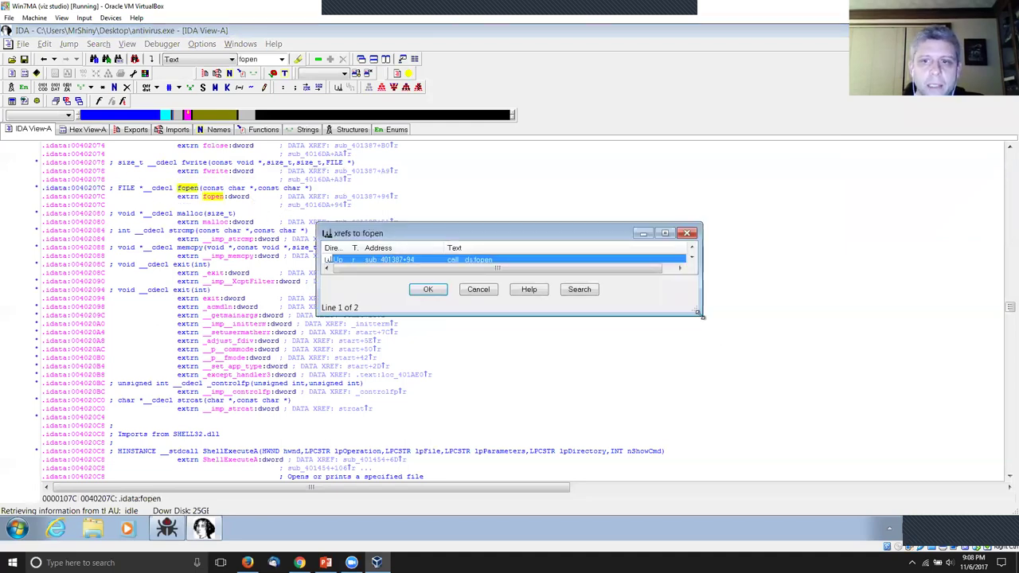
pyautogui.moveTo(698, 314); pyautogui.dragTo(746, 413)
pyautogui.moveTo(567, 231); pyautogui.dragTo(693, 141)
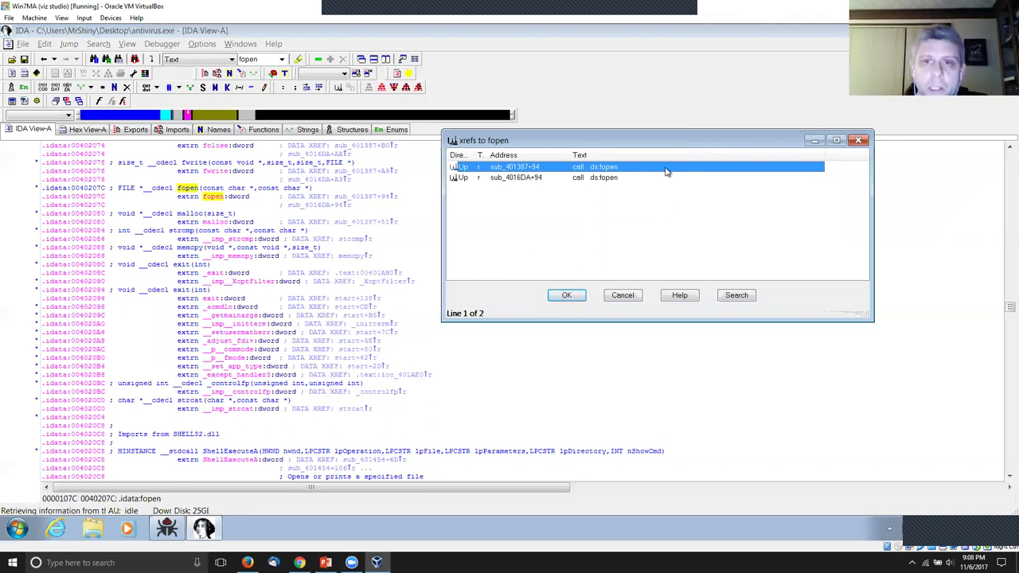
pyautogui.click(570, 297)
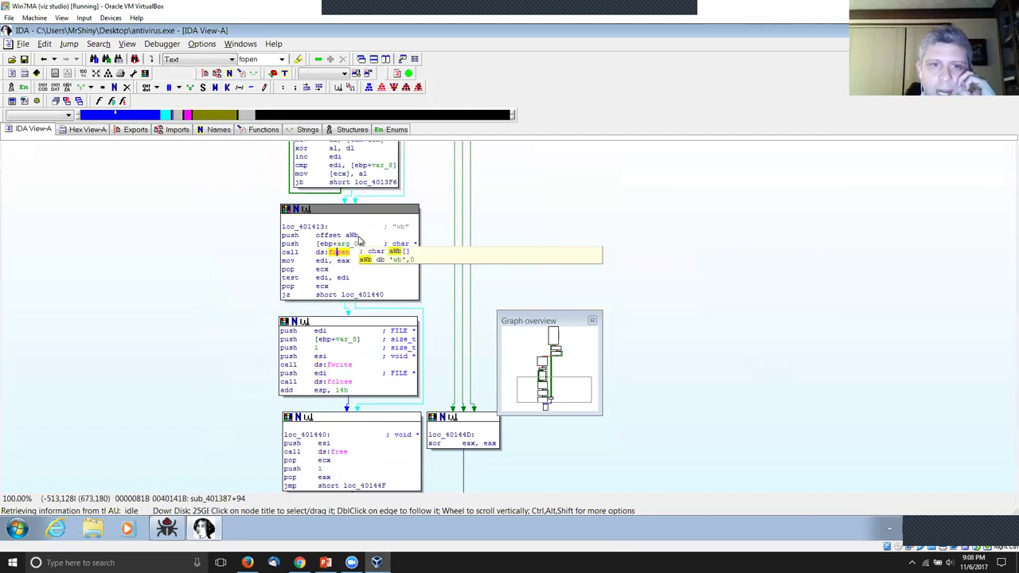
# Step: Inspect the "wb" mode argument of the fopen call and highlight the fwrite call in the following block
pyautogui.click(400, 227)
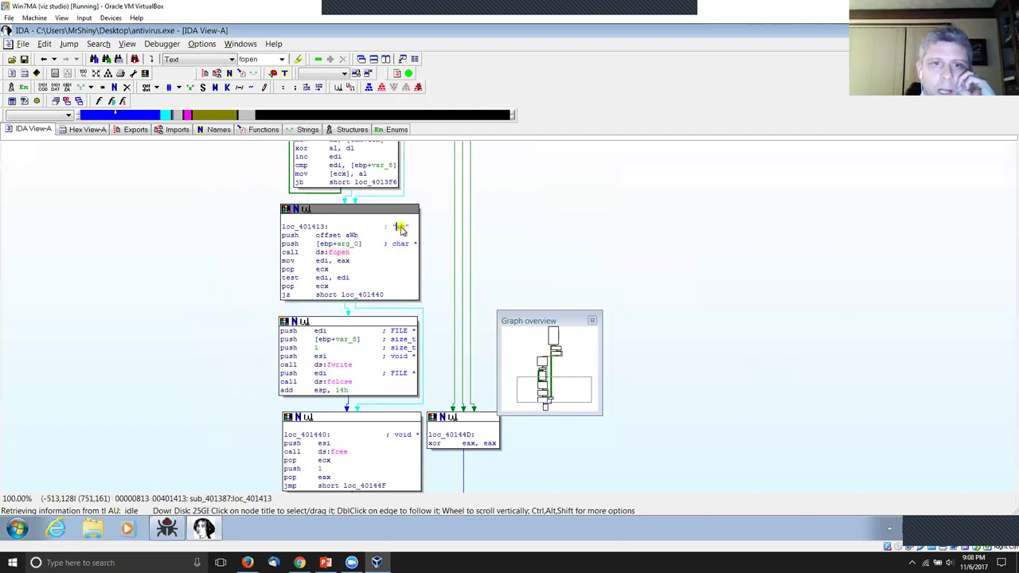
pyautogui.click(400, 229)
pyautogui.click(400, 229)
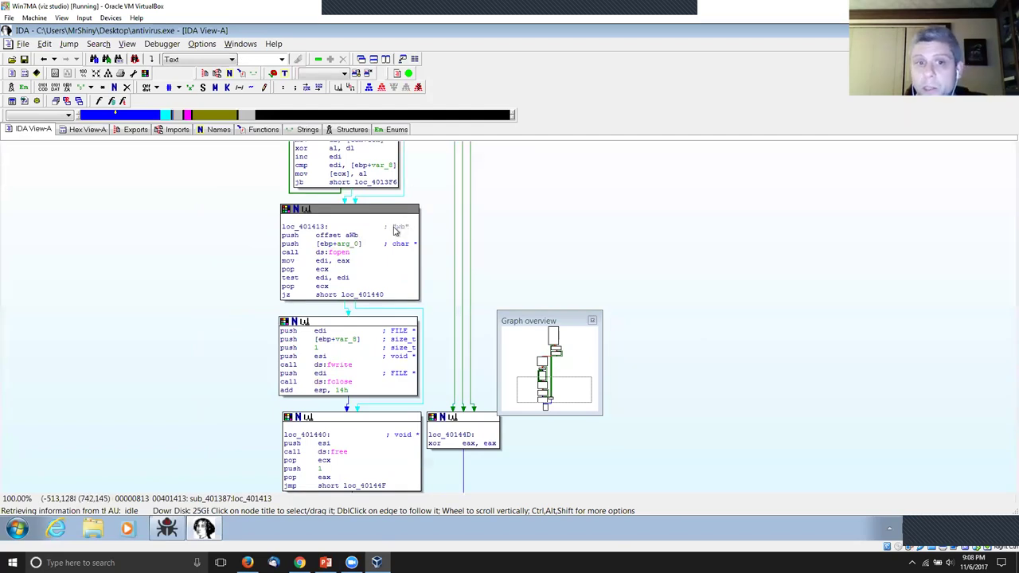
pyautogui.click(346, 366)
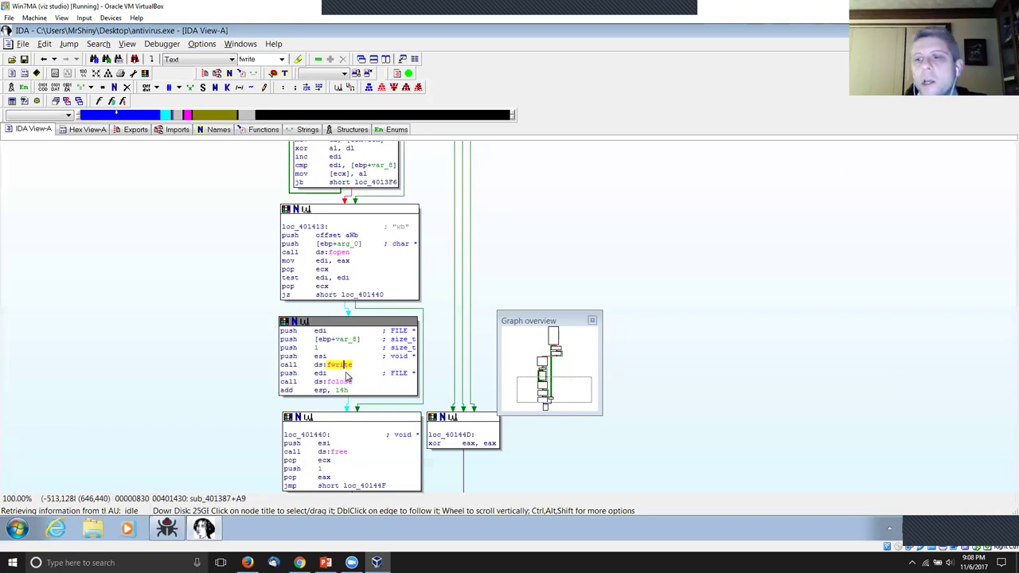
# Step: Examine the blocks of sub_401387 leading to the fopen call, from the SizeofResource call through the loop at loc_4013F6
pyautogui.moveTo(558, 240); pyautogui.dragTo(561, 248)
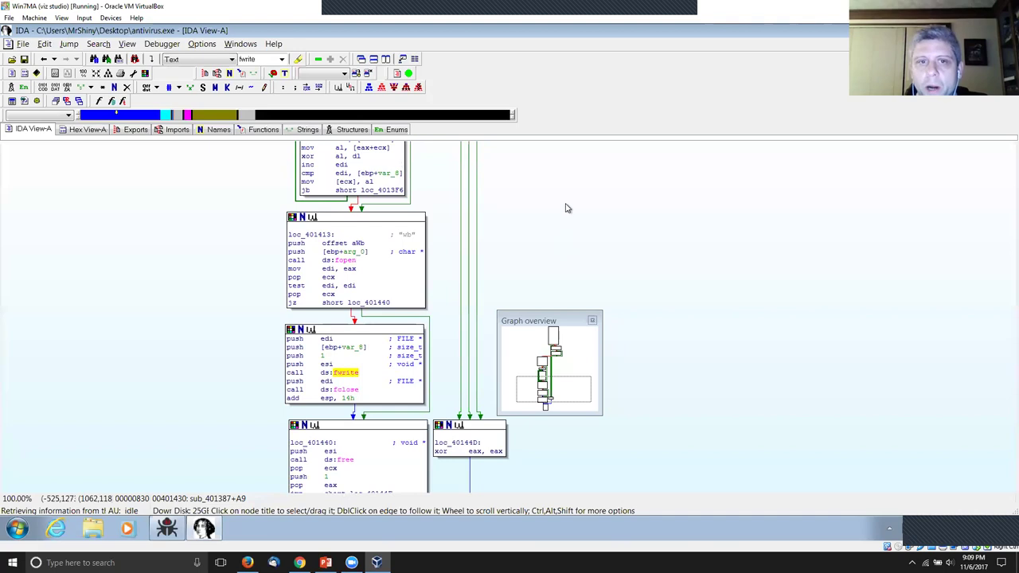
pyautogui.scroll(3, 569, 206)
pyautogui.scroll(4, 571, 205)
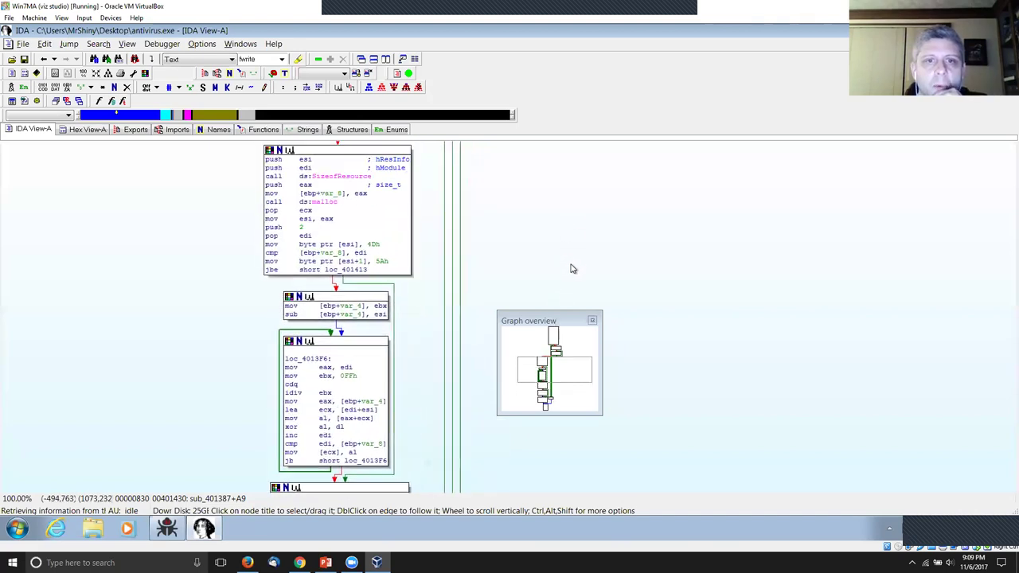
pyautogui.scroll(2, 593, 253)
pyautogui.scroll(-4, 667, 198)
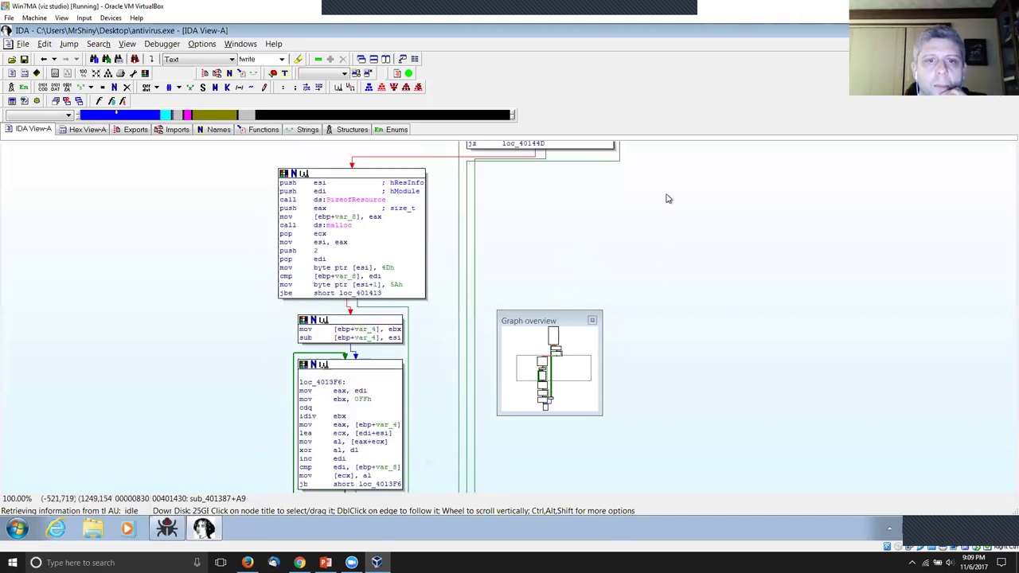
pyautogui.scroll(-1, 704, 195)
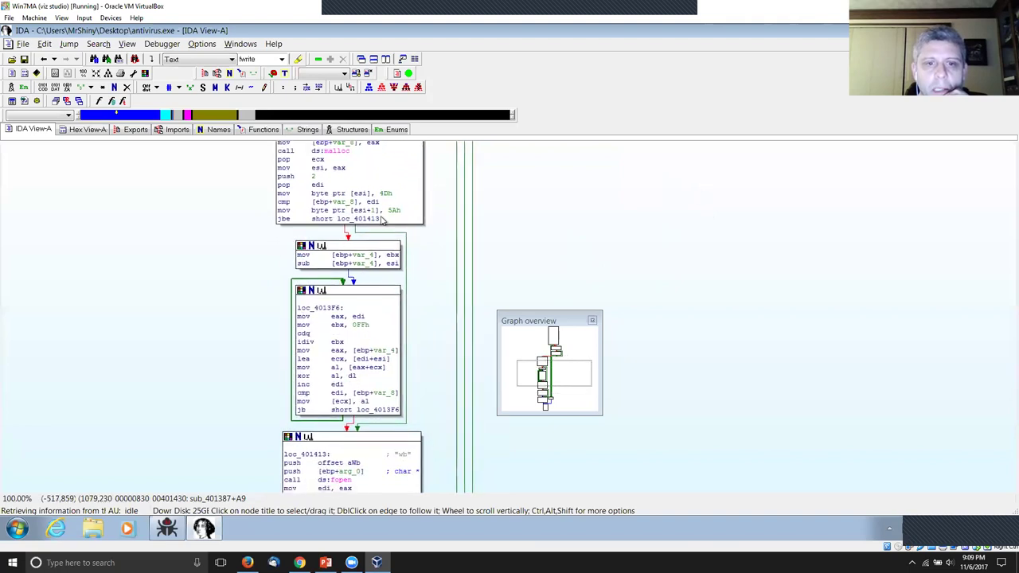
pyautogui.scroll(-1, 791, 223)
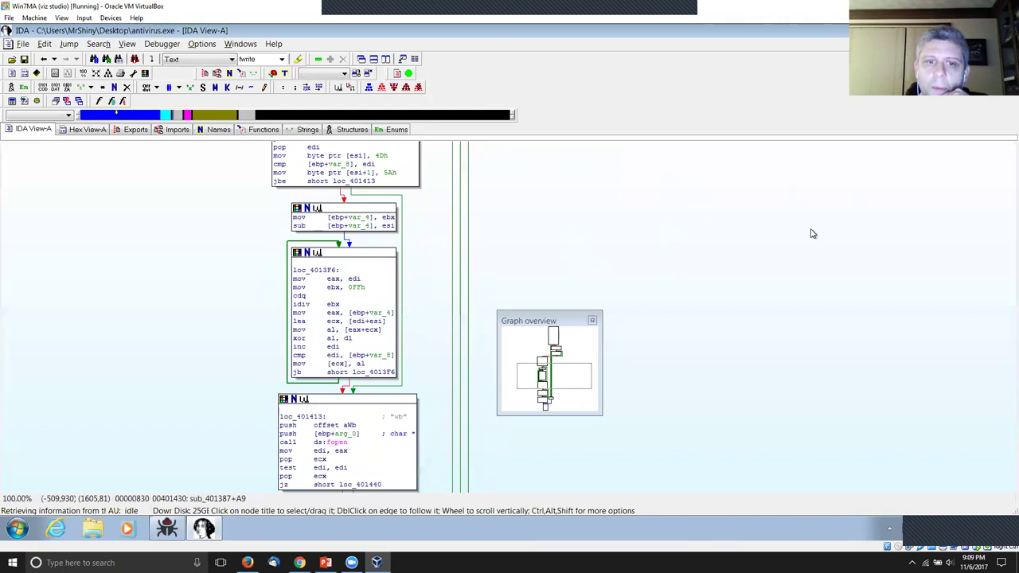
pyautogui.scroll(5, 680, 279)
pyautogui.scroll(-4, 684, 369)
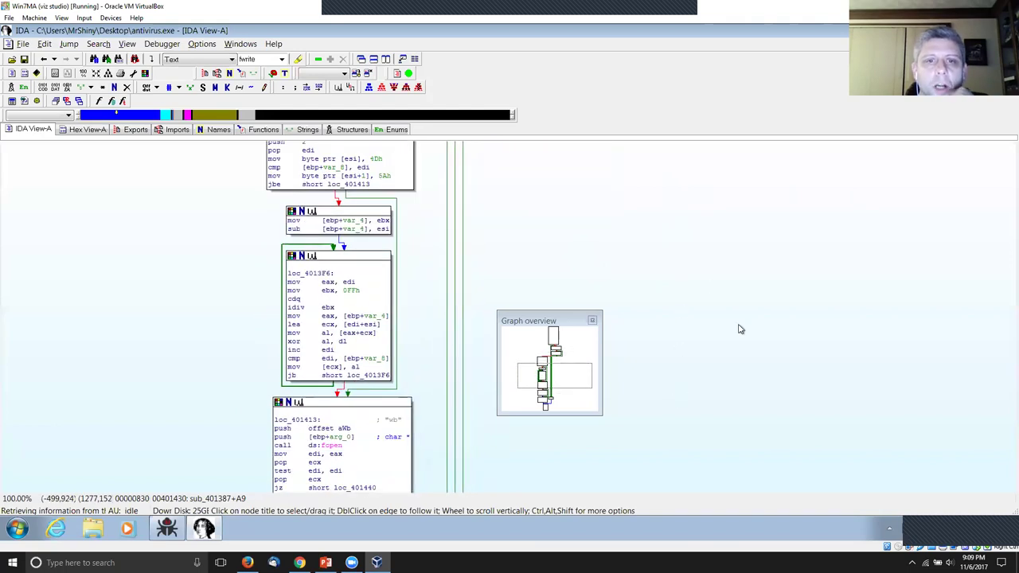
pyautogui.scroll(-3, 749, 307)
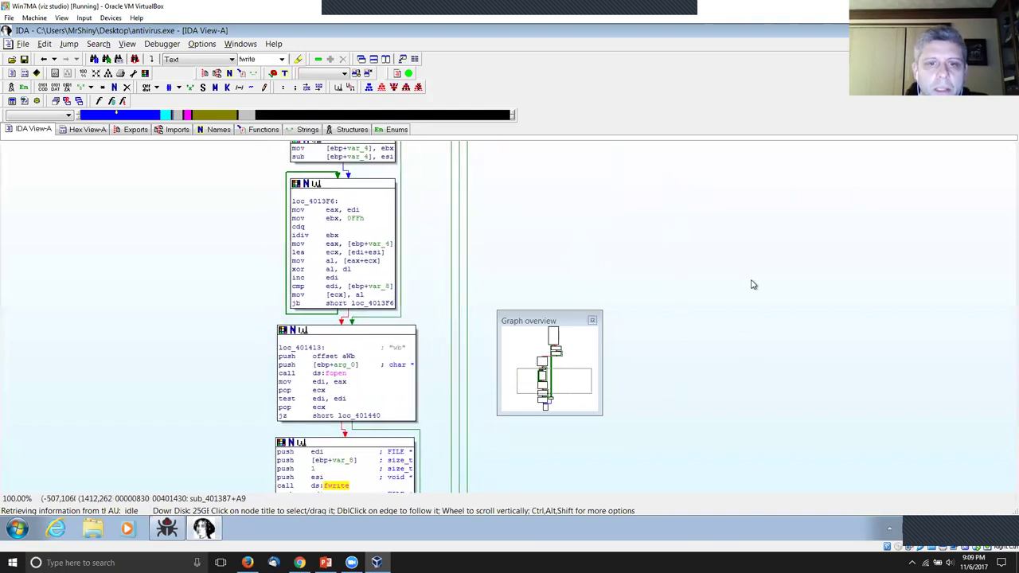
# Step: Highlight the xor al, dl instruction in the loop at loc_4013F6, including its dl operand
pyautogui.click(298, 270)
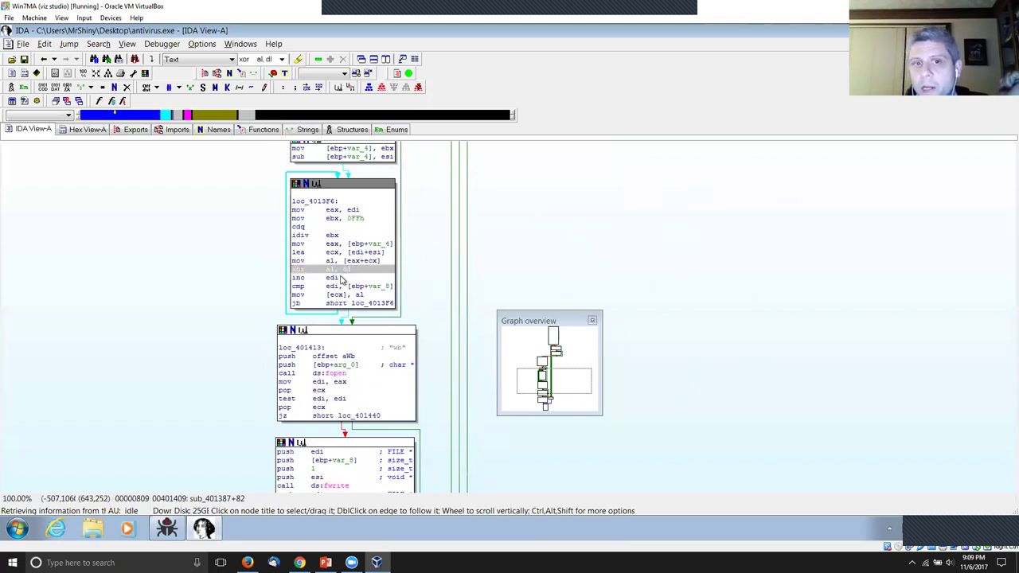
pyautogui.click(330, 269)
pyautogui.click(346, 269)
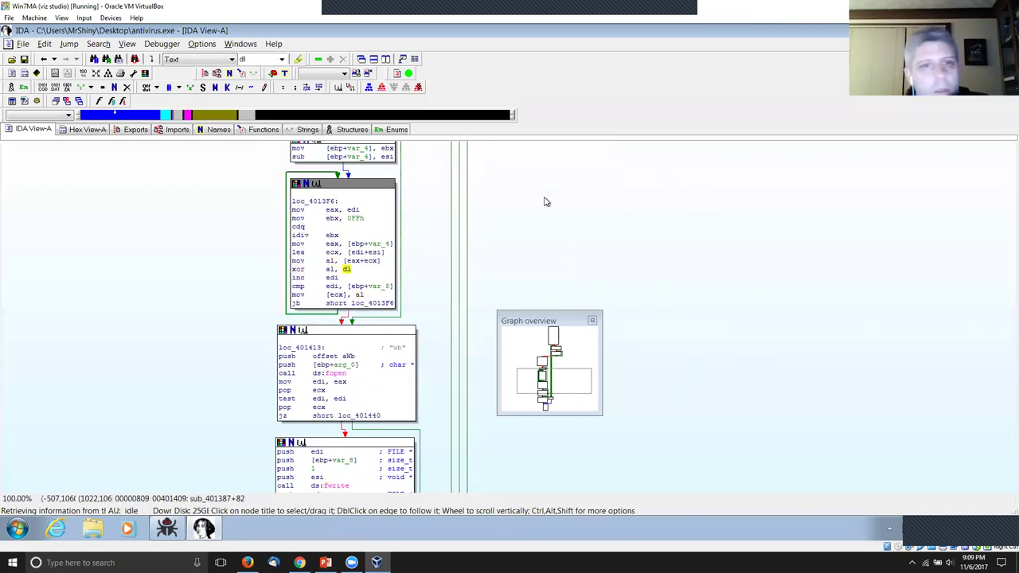
# Step: Highlight the 4Dh byte written to [esi] in the block that calls SizeofResource and malloc
pyautogui.scroll(5, 531, 284)
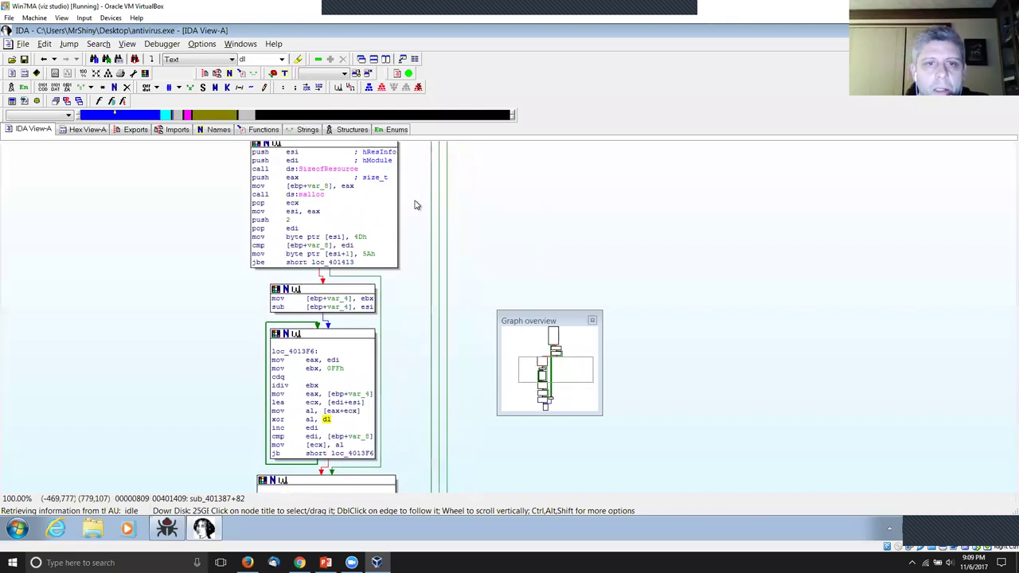
pyautogui.scroll(1, 369, 255)
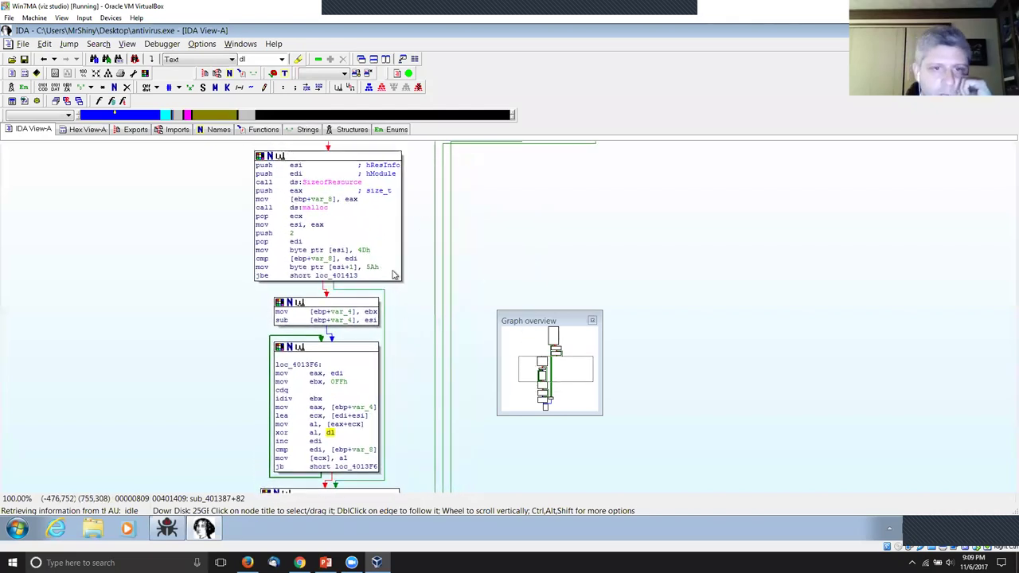
pyautogui.click(366, 252)
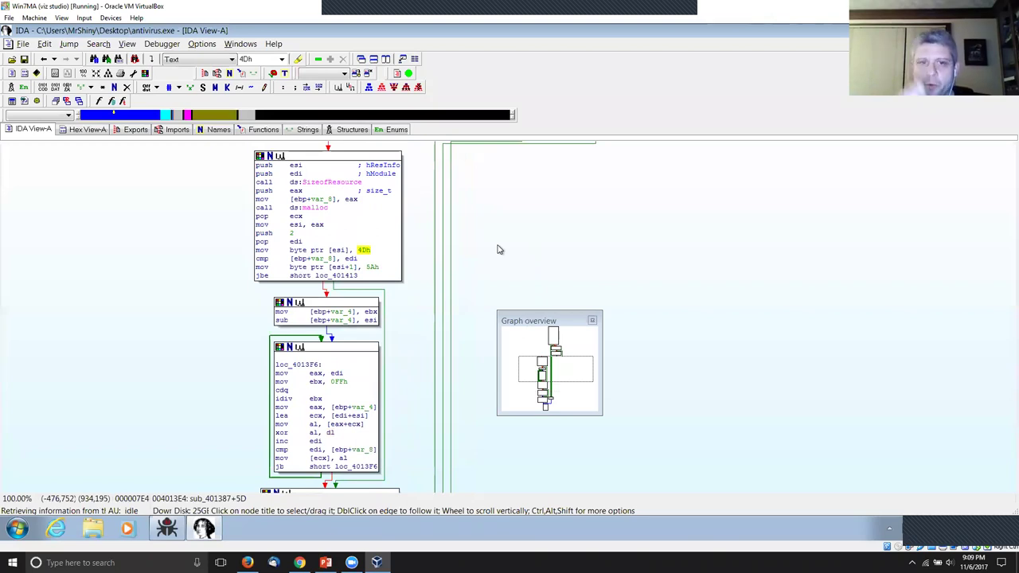
pyautogui.scroll(-1, 453, 242)
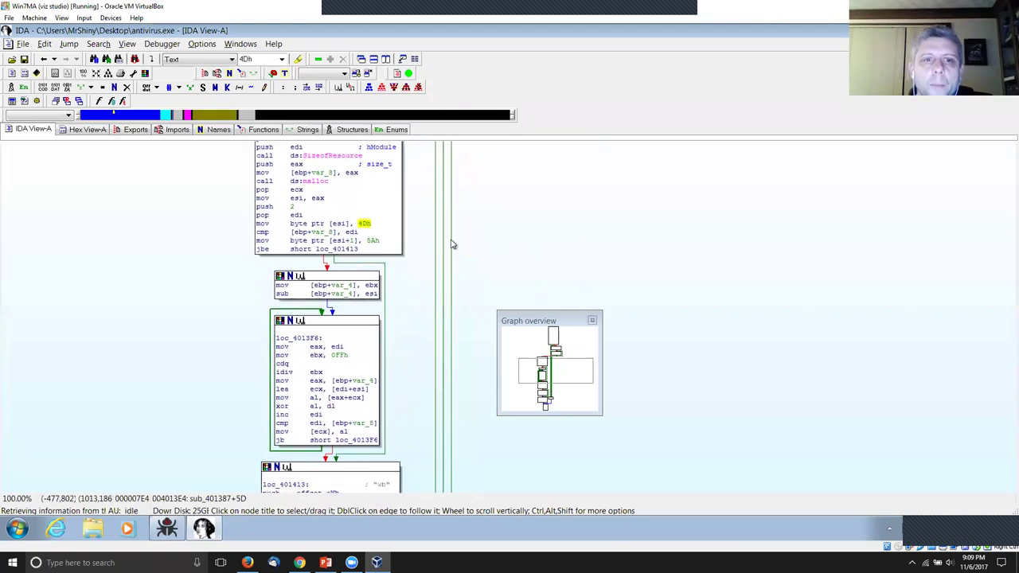
# Step: Highlight the 4Dh and 5Ah bytes in the malloc block along with their destination addresses, esi and esi+1
pyautogui.click(369, 228)
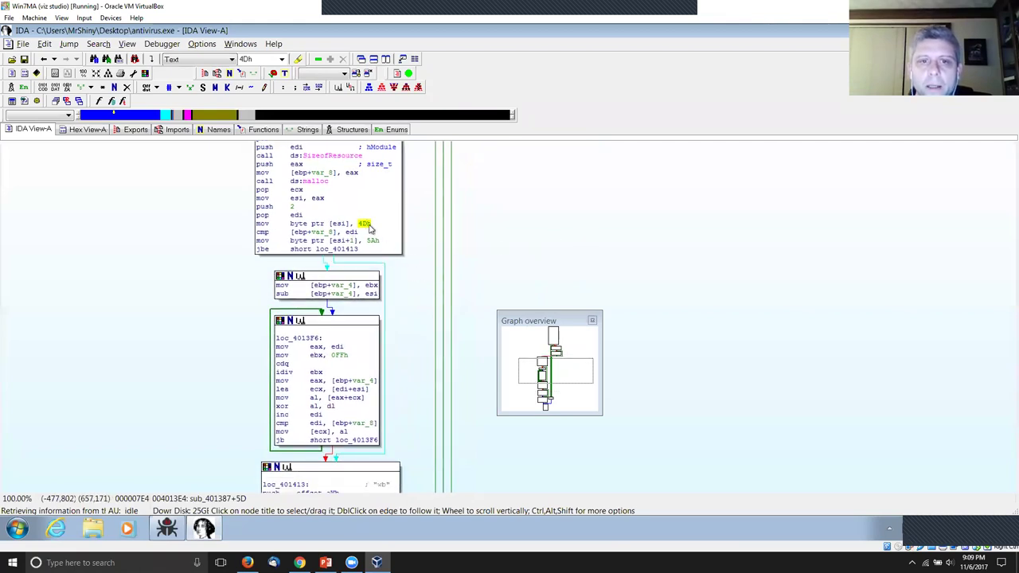
pyautogui.click(372, 241)
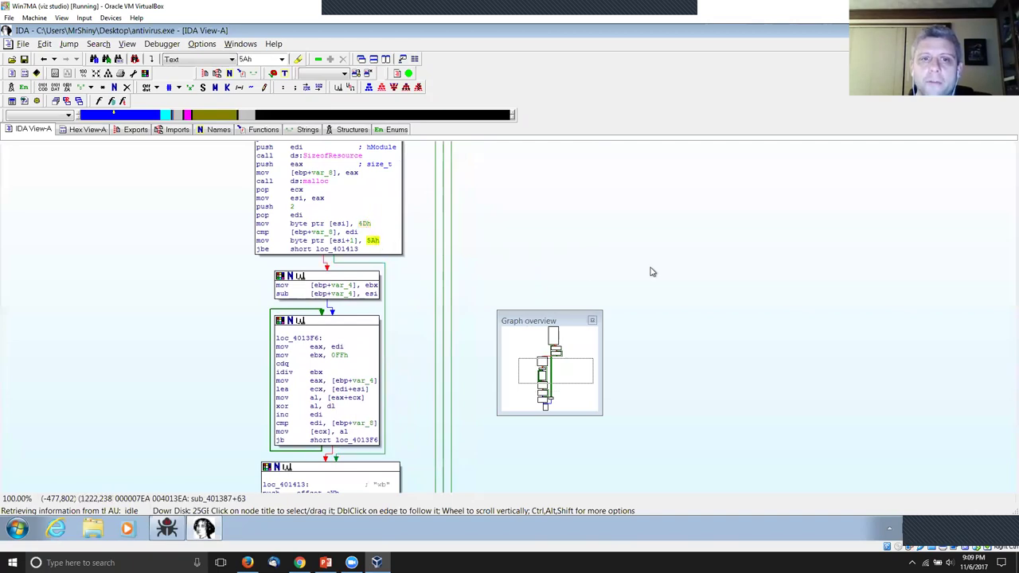
pyautogui.click(339, 225)
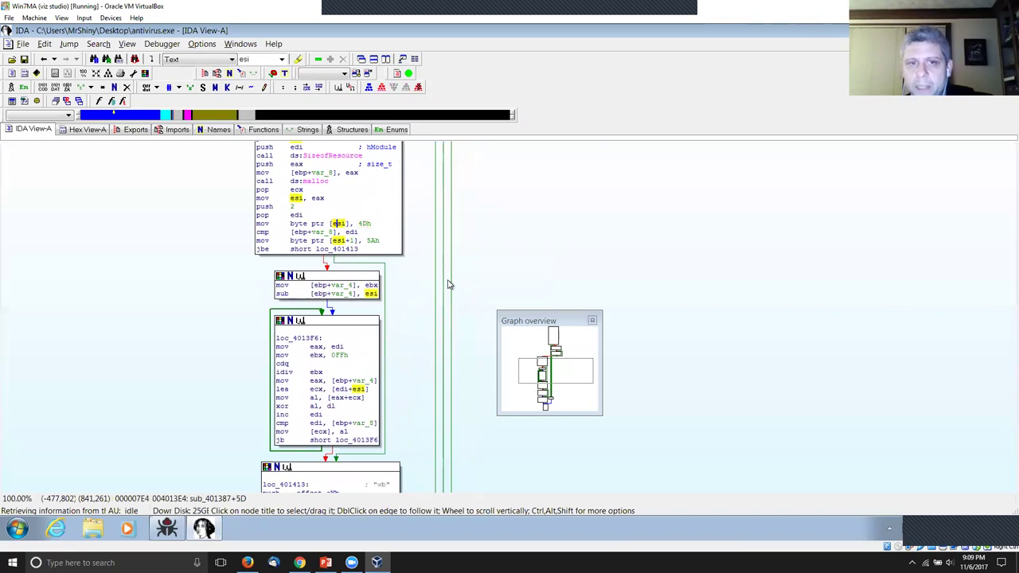
pyautogui.click(364, 225)
pyautogui.click(339, 225)
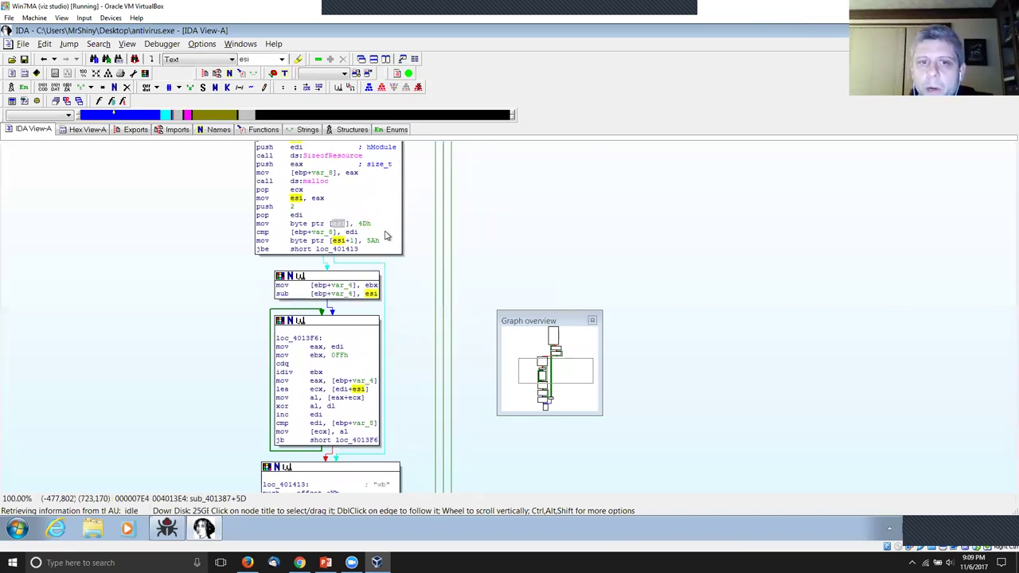
pyautogui.click(372, 241)
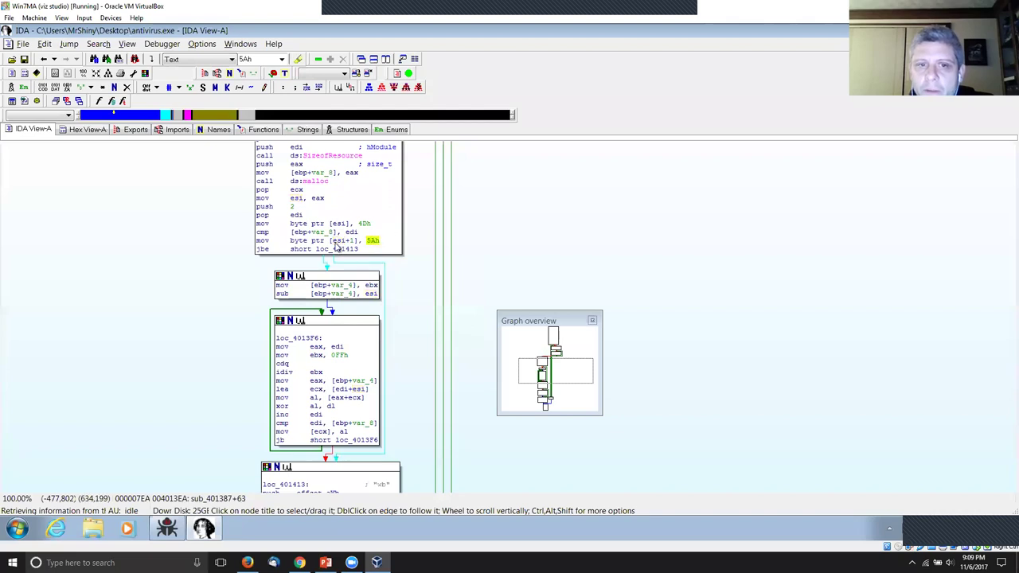
pyautogui.moveTo(336, 245); pyautogui.dragTo(355, 245)
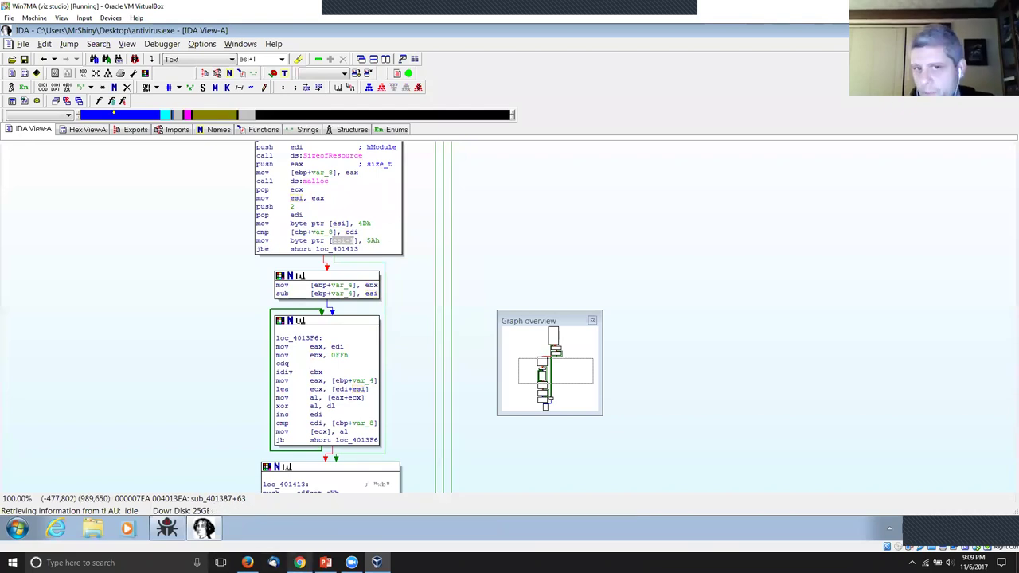
pyautogui.moveTo(299, 563)
pyautogui.click(351, 563)
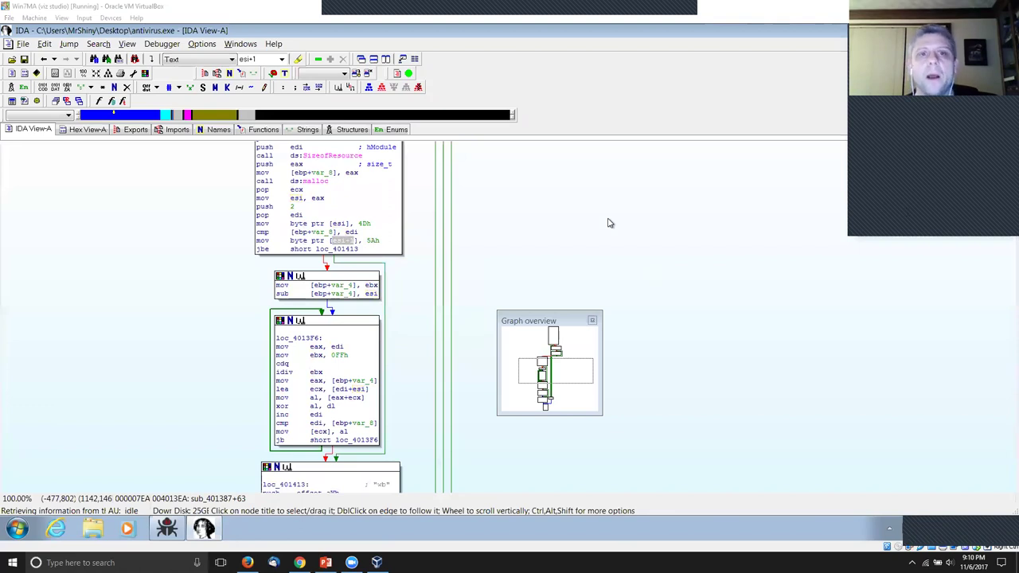
# Step: Convert the 4Dh and 5Ah constants written to [esi] and [esi+1] into the character constants 'M' and 'Z'
pyautogui.click(364, 224)
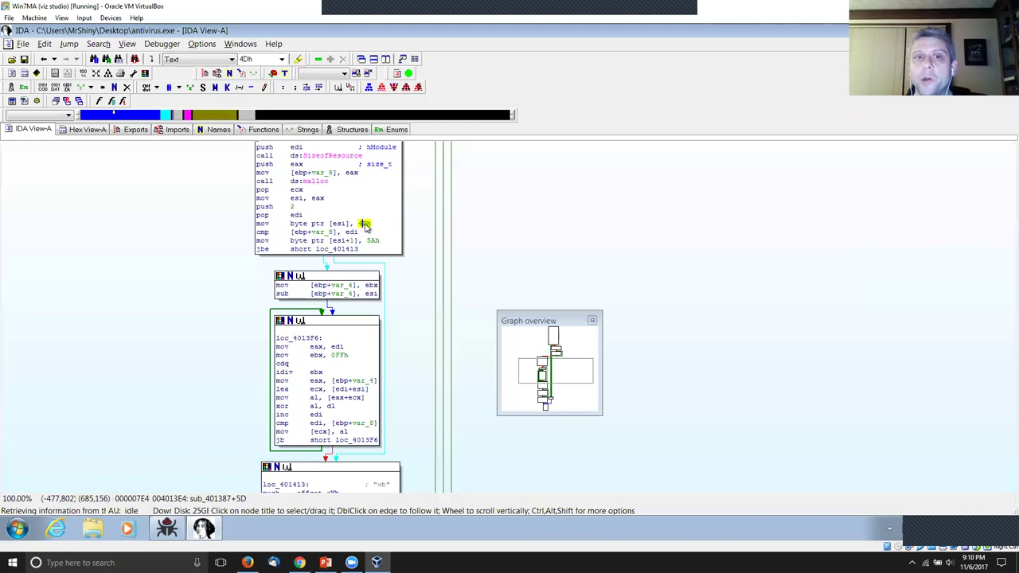
pyautogui.rightClick(365, 227)
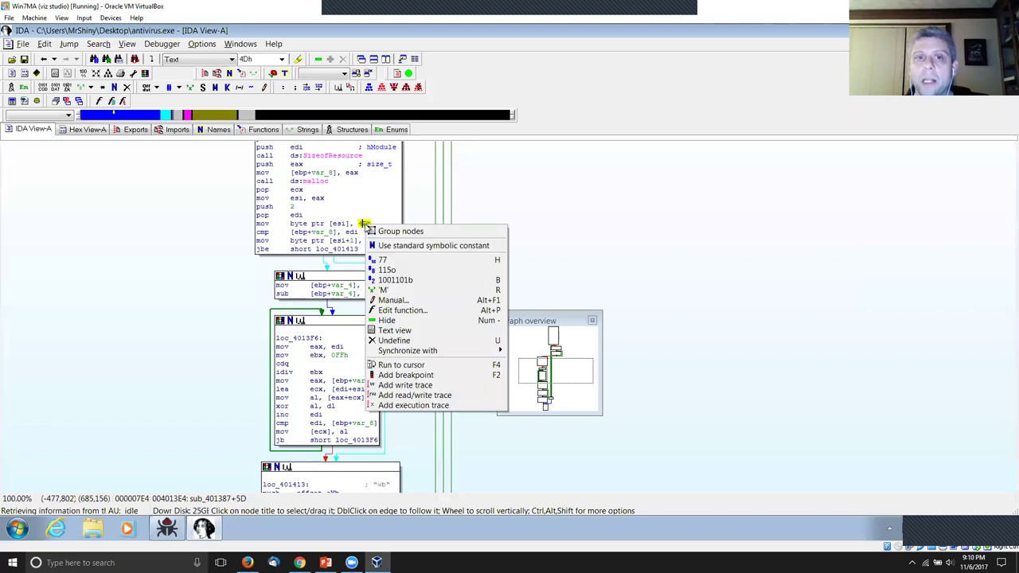
pyautogui.click(458, 293)
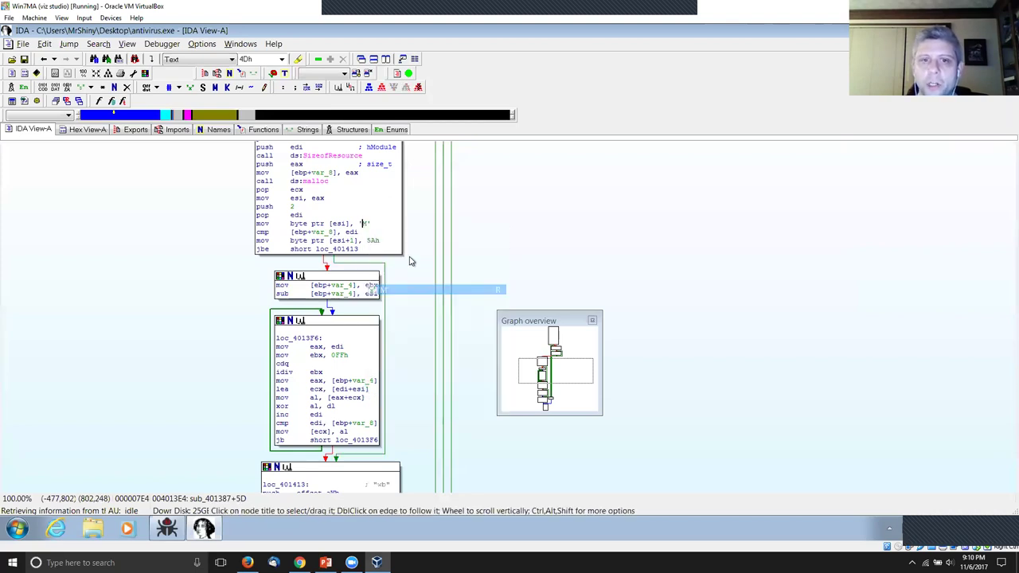
pyautogui.rightClick(372, 240)
pyautogui.click(418, 307)
# Step: Highlight the SizeofResource and LockResource calls above the decoding loop and move the graph overview clear of the code
pyautogui.moveTo(553, 234); pyautogui.dragTo(564, 223)
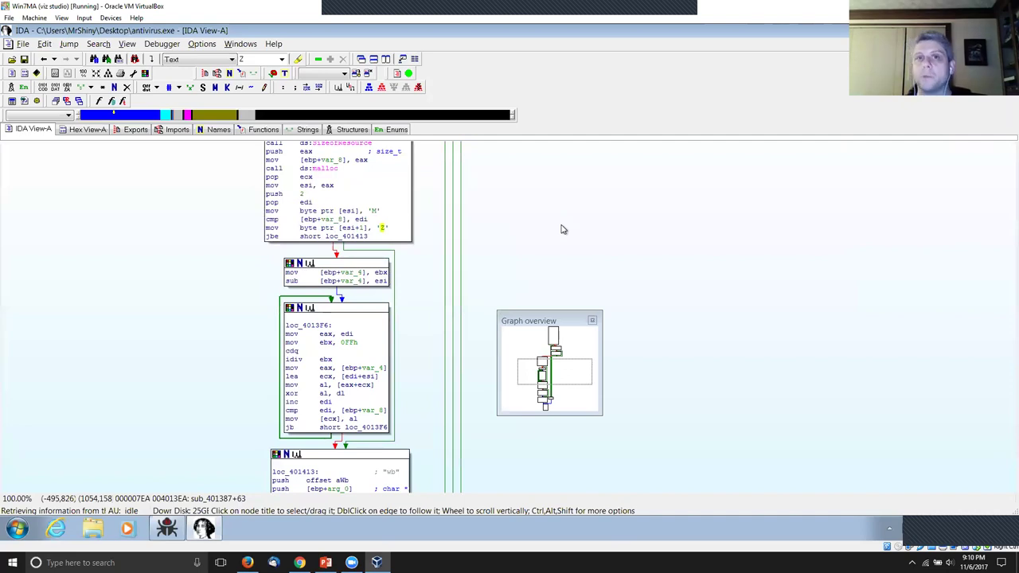
pyautogui.scroll(5, 561, 229)
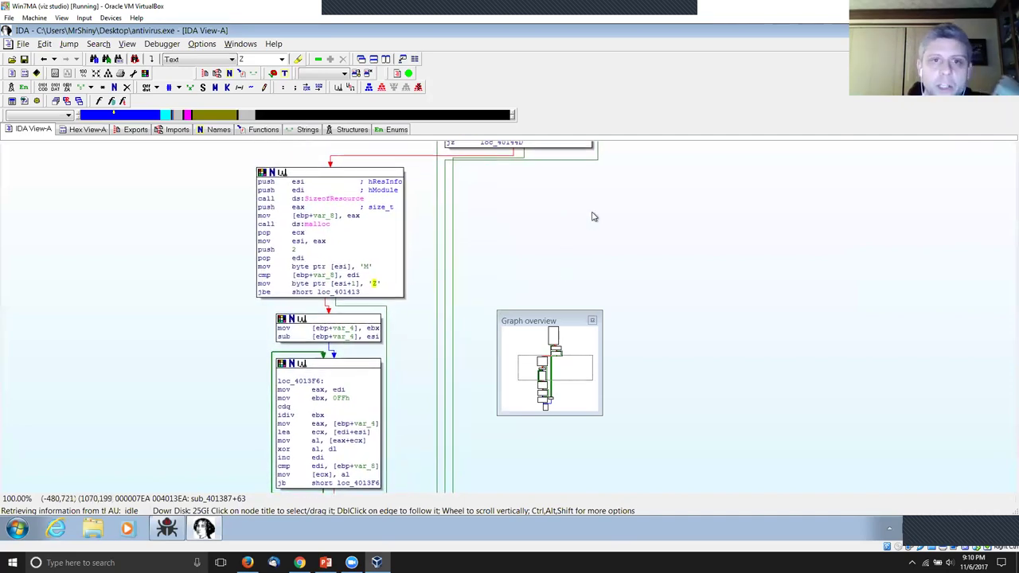
pyautogui.scroll(4, 508, 277)
pyautogui.click(282, 336)
pyautogui.scroll(1, 755, 295)
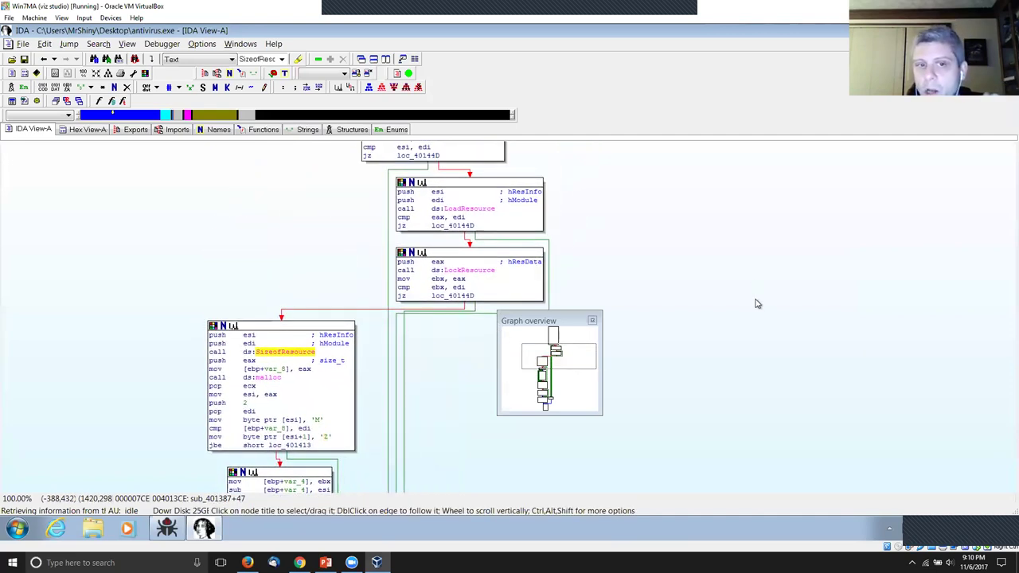
pyautogui.moveTo(744, 285); pyautogui.dragTo(710, 246)
pyautogui.moveTo(580, 316); pyautogui.dragTo(819, 257)
pyautogui.press('Escape')
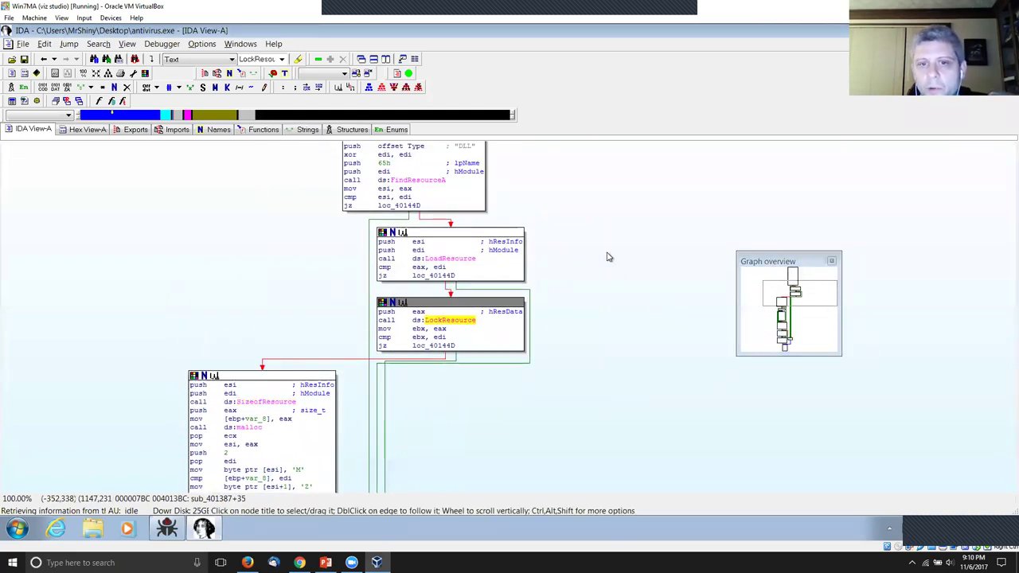
# Step: Trace the resource calls up to FindResourceA in the function's first block and highlight its "DLL" type argument
pyautogui.scroll(2, 492, 308)
pyautogui.click(474, 309)
pyautogui.scroll(3, 492, 287)
pyautogui.click(439, 295)
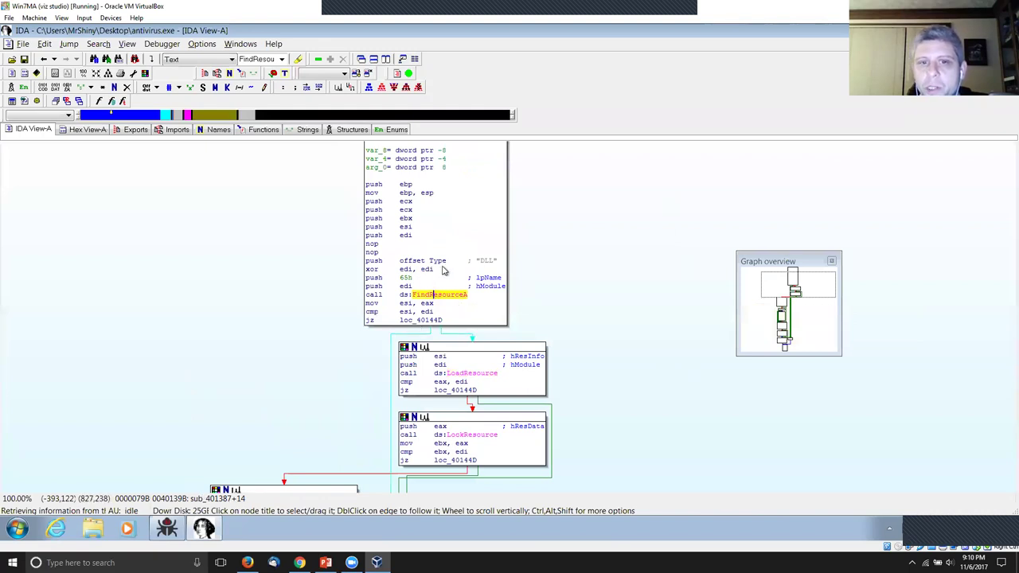
pyautogui.click(486, 262)
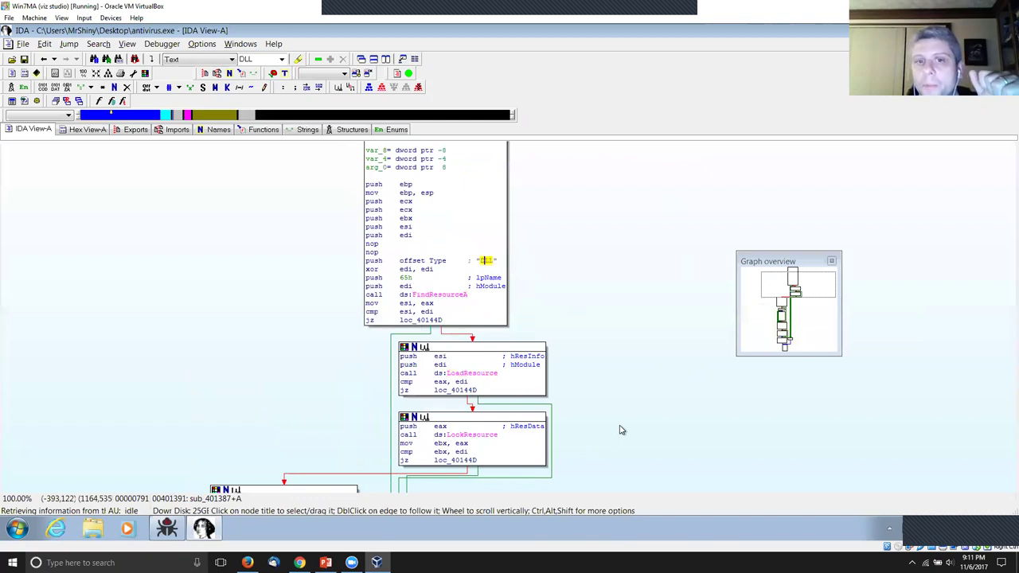
# Step: Highlight the arg_0 argument and the fopen call in the loc_401413 block, and show fopen's prototype
pyautogui.scroll(-2, 620, 430)
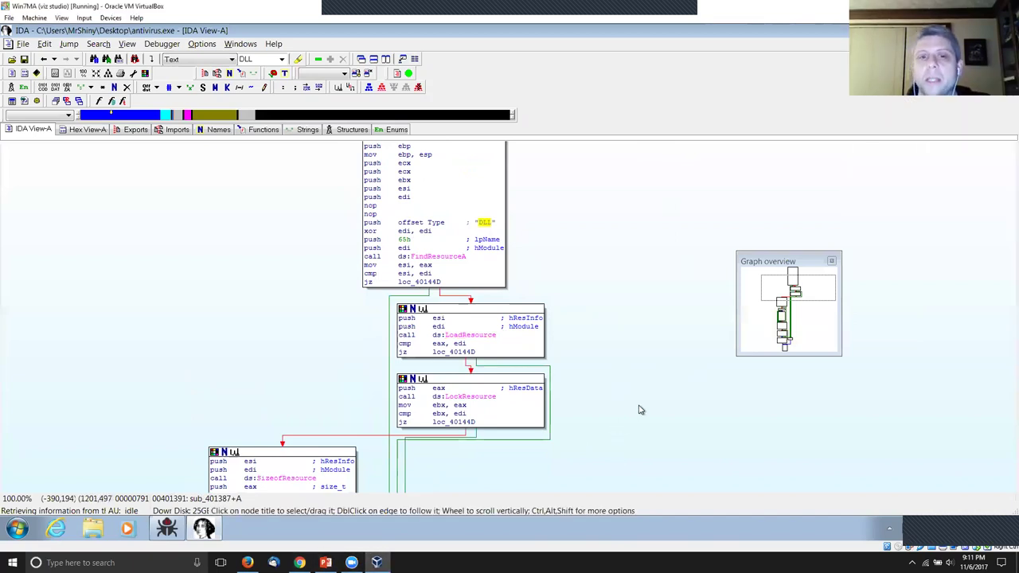
pyautogui.moveTo(641, 410); pyautogui.dragTo(660, 239)
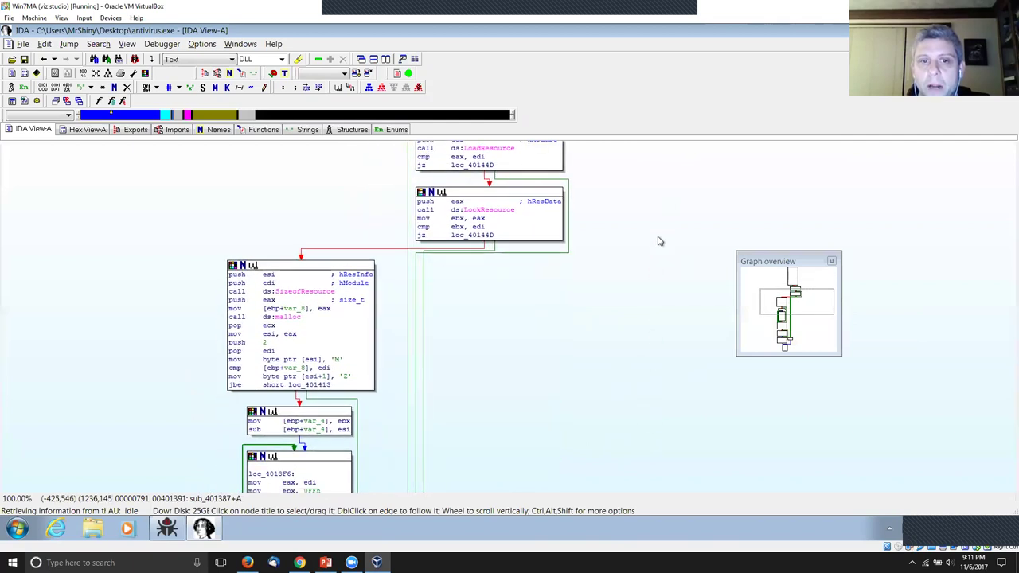
pyautogui.moveTo(560, 413); pyautogui.dragTo(623, 216)
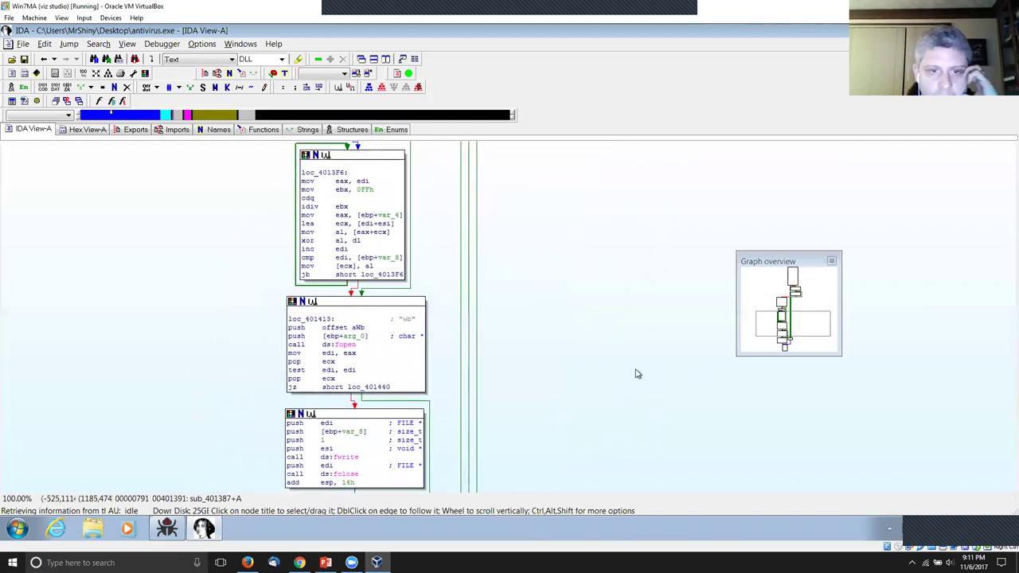
pyautogui.scroll(-1, 637, 373)
pyautogui.scroll(-1, 640, 388)
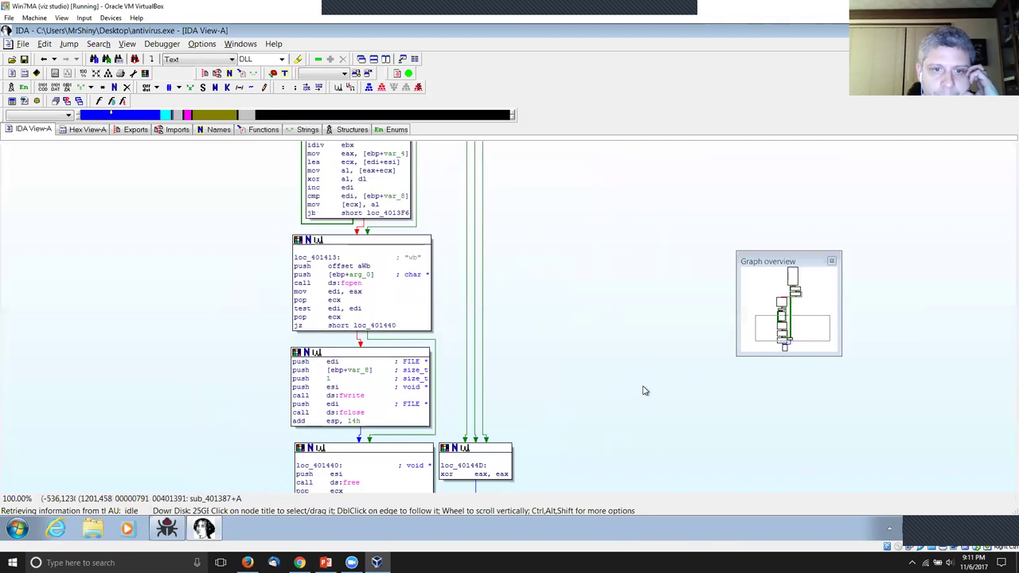
pyautogui.moveTo(645, 390); pyautogui.dragTo(668, 441)
pyautogui.click(382, 326)
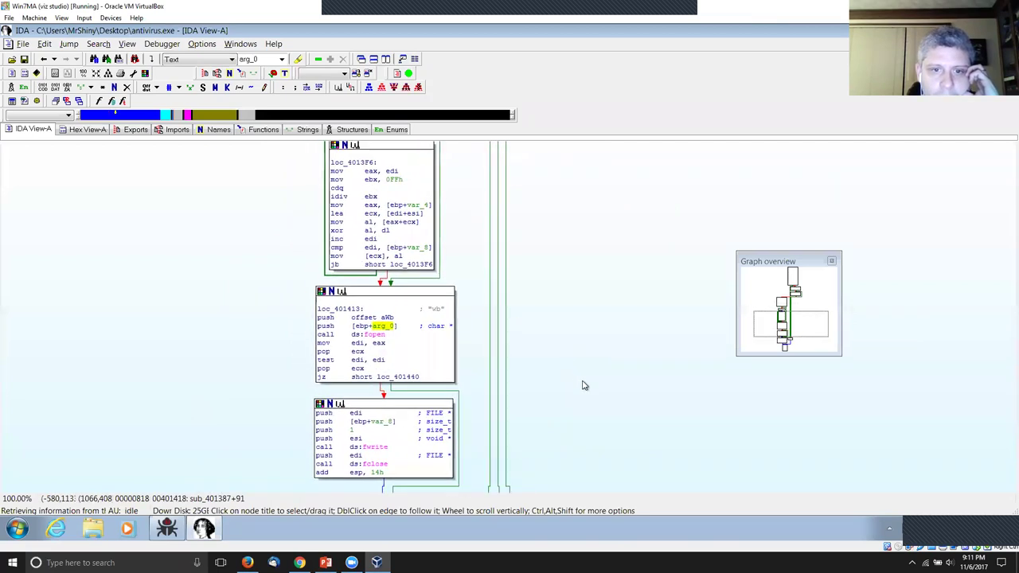
pyautogui.moveTo(582, 385); pyautogui.dragTo(597, 409)
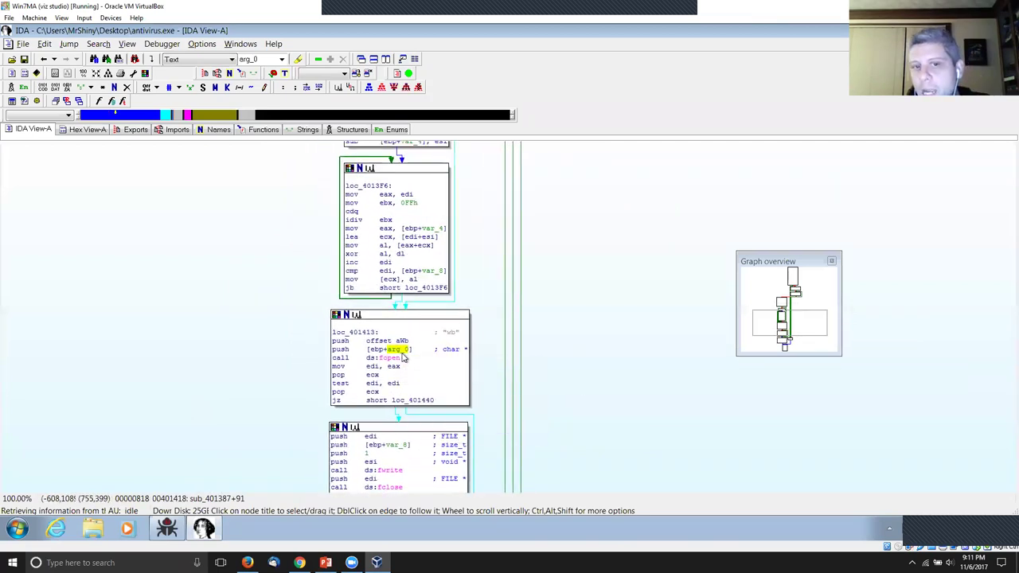
pyautogui.click(390, 358)
pyautogui.moveTo(392, 363)
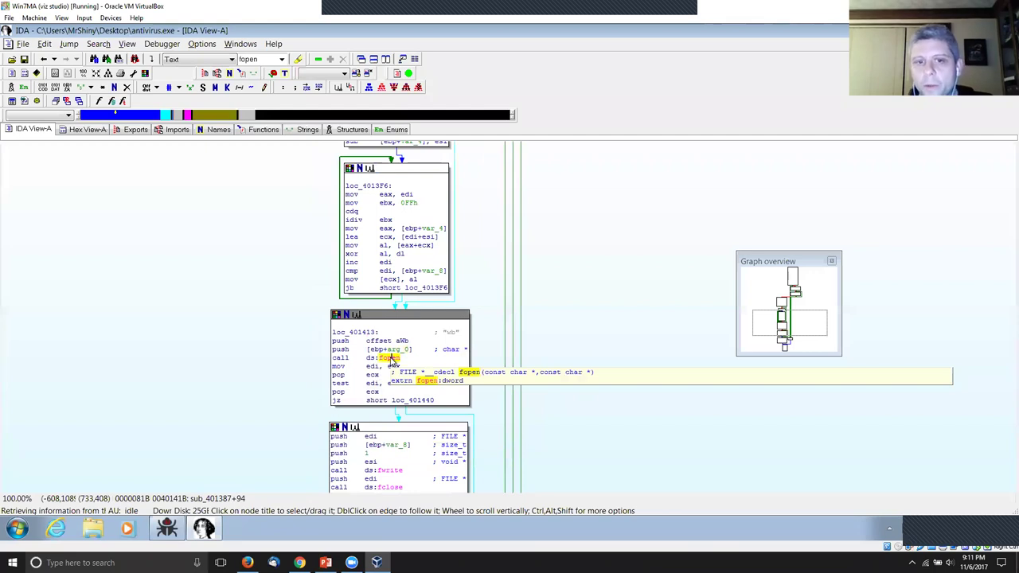
# Step: Switch to Firefox, search the web for "fopen" in a new tab, and open the cplusplus.com reference page
pyautogui.click(247, 563)
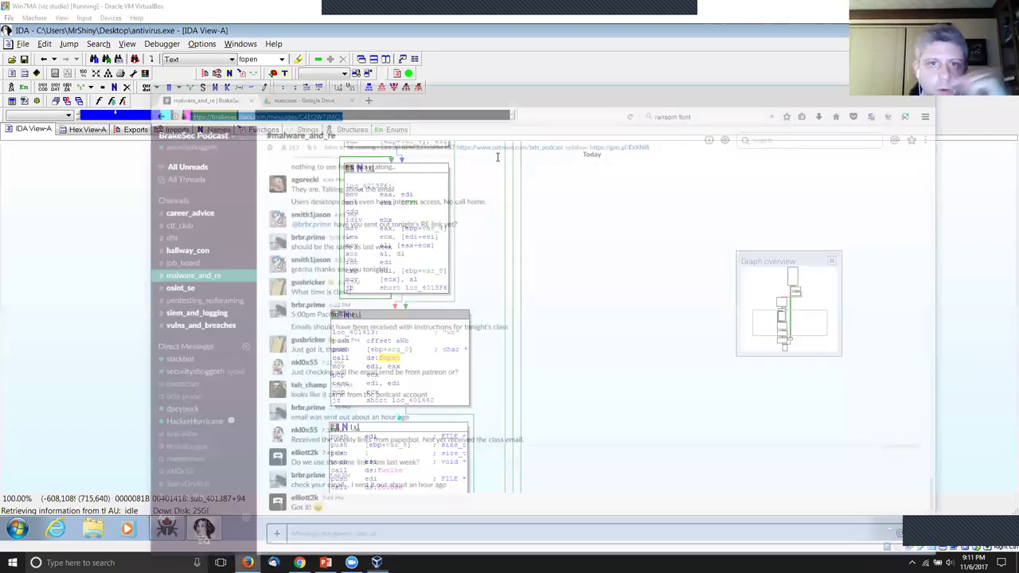
pyautogui.click(380, 40)
pyautogui.hotkey('ctrl', 'k')
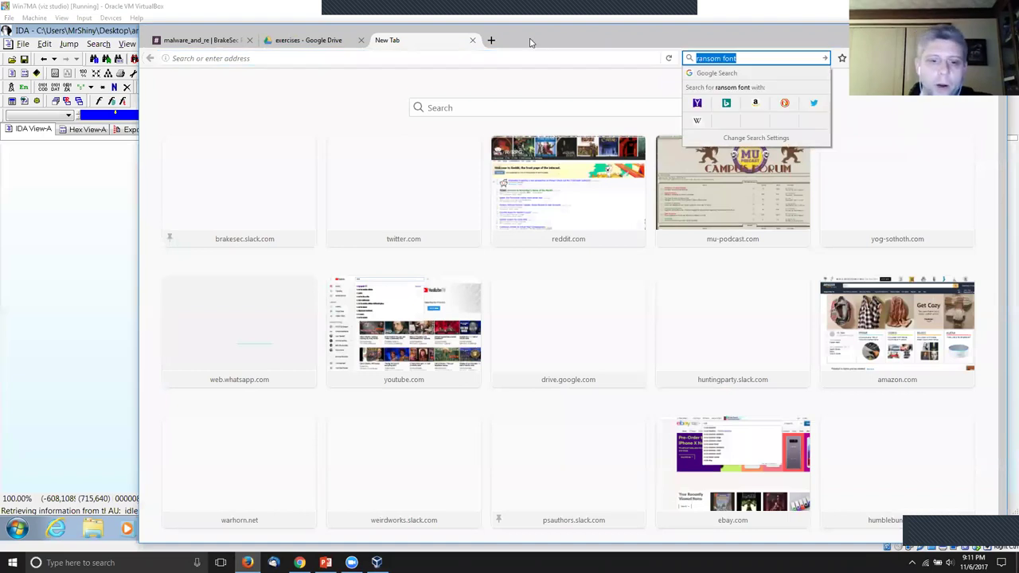
pyautogui.write('fopen')
pyautogui.press('Return')
pyautogui.click(388, 167)
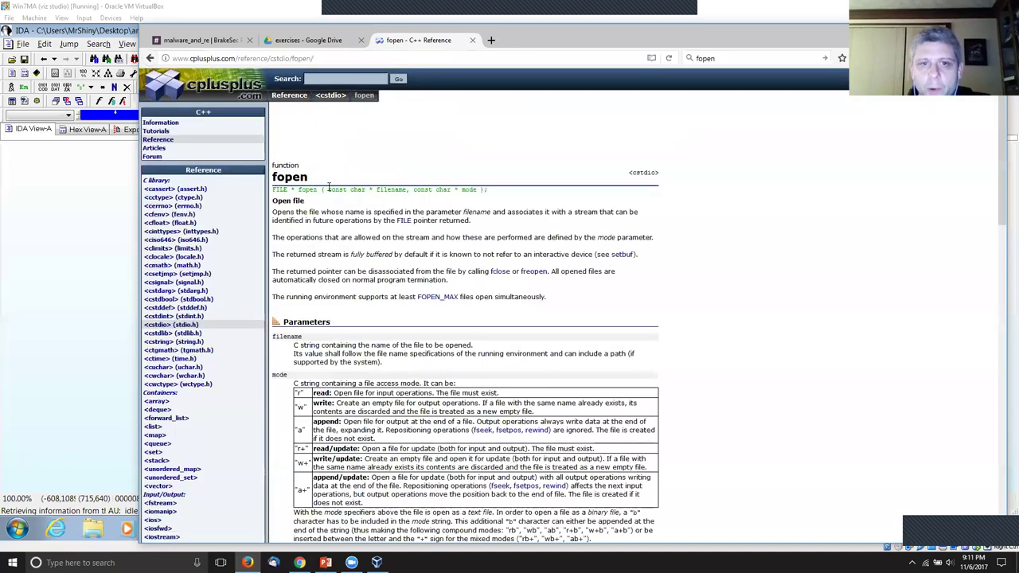
# Step: Examine fopen's filename and mode parameters on the reference page, including the "w" and binary "b" modes
pyautogui.moveTo(328, 190); pyautogui.dragTo(478, 191)
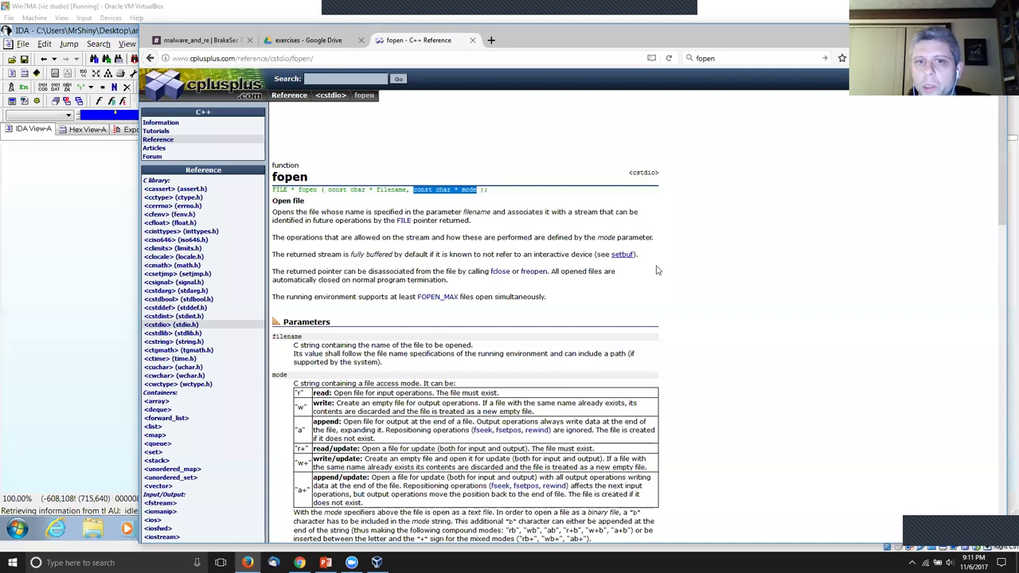
pyautogui.scroll(-1, 303, 402)
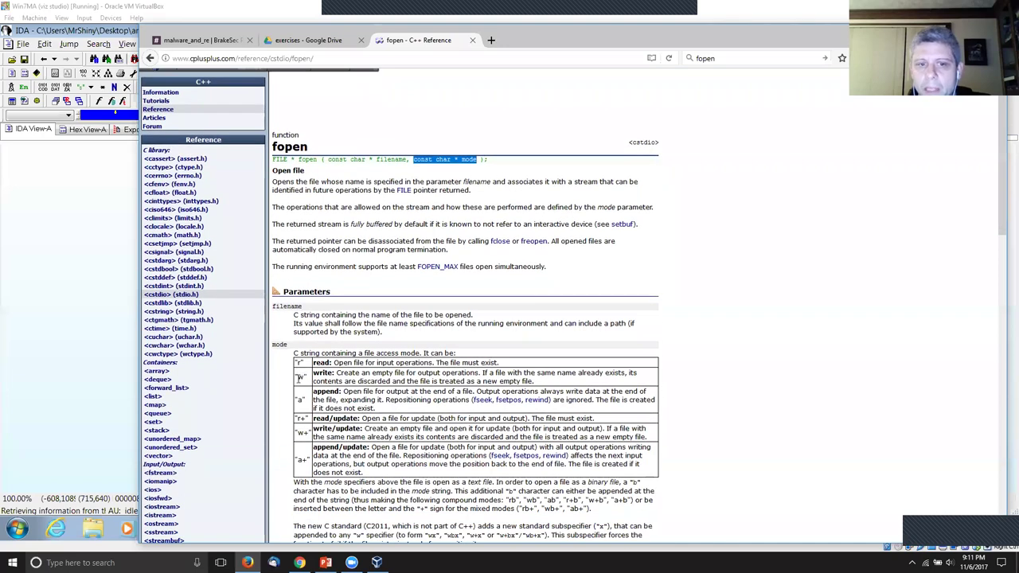
pyautogui.doubleClick(301, 377)
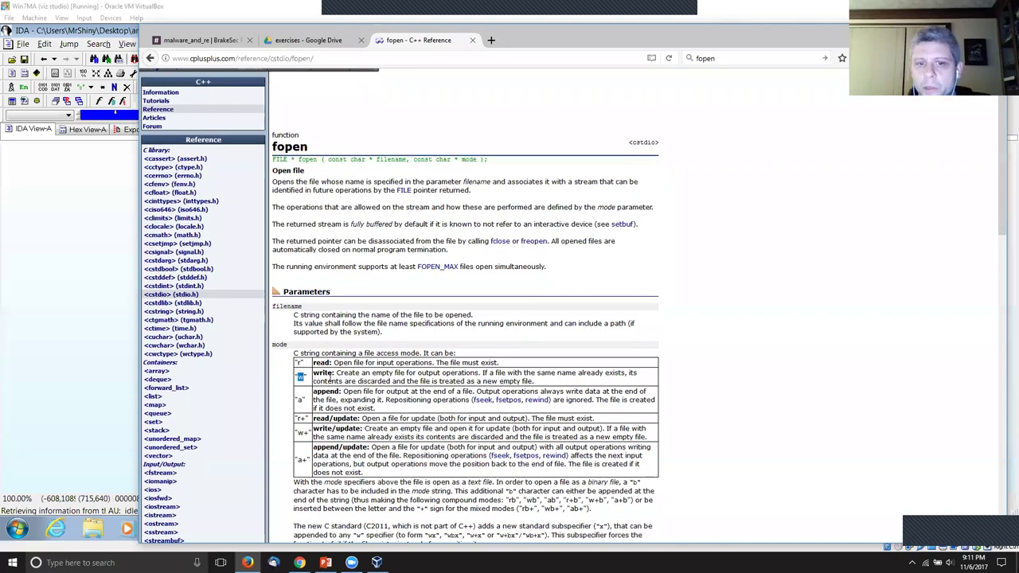
pyautogui.scroll(-3, 633, 404)
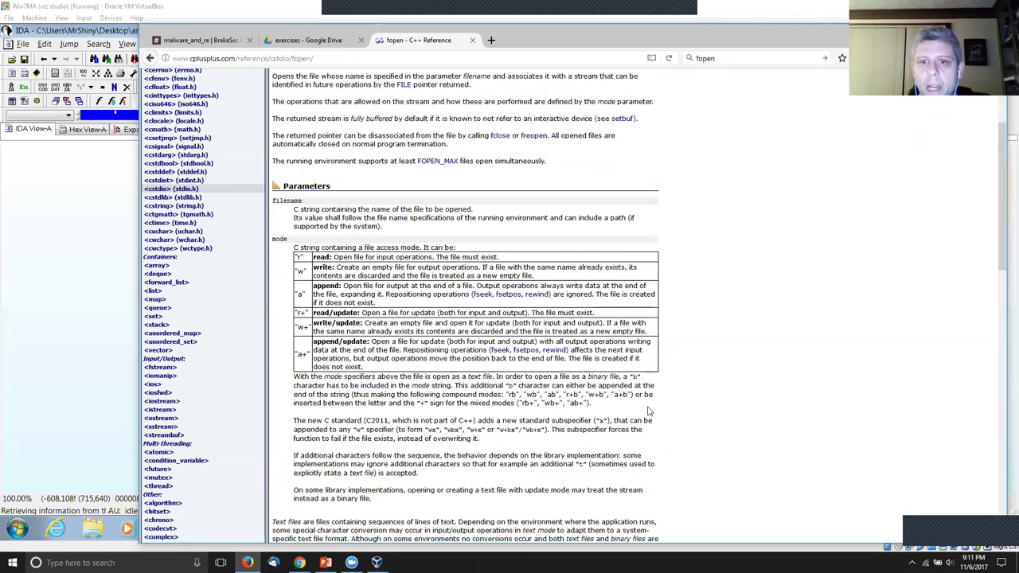
pyautogui.scroll(3, 649, 412)
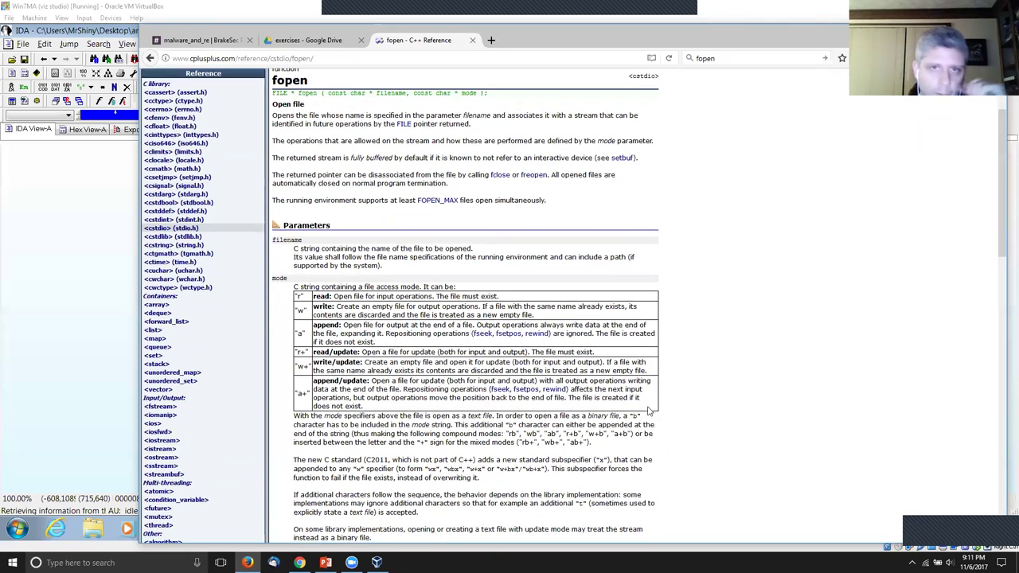
# Step: Switch back to IDA, highlight the arg_0 filename argument of fopen, and return to the SizeofResource block
pyautogui.click(24, 356)
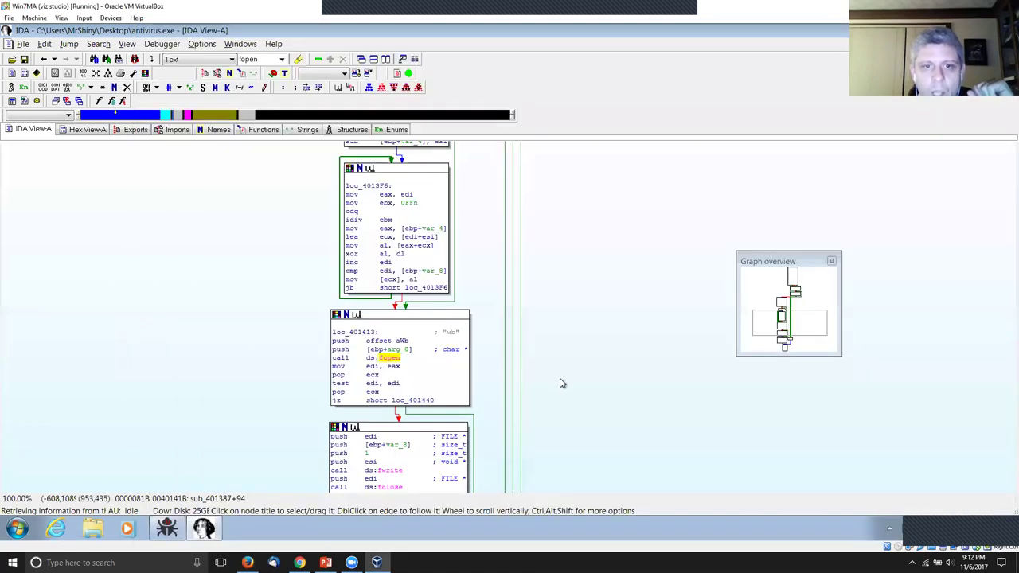
pyautogui.moveTo(574, 405); pyautogui.dragTo(599, 382)
pyautogui.click(437, 329)
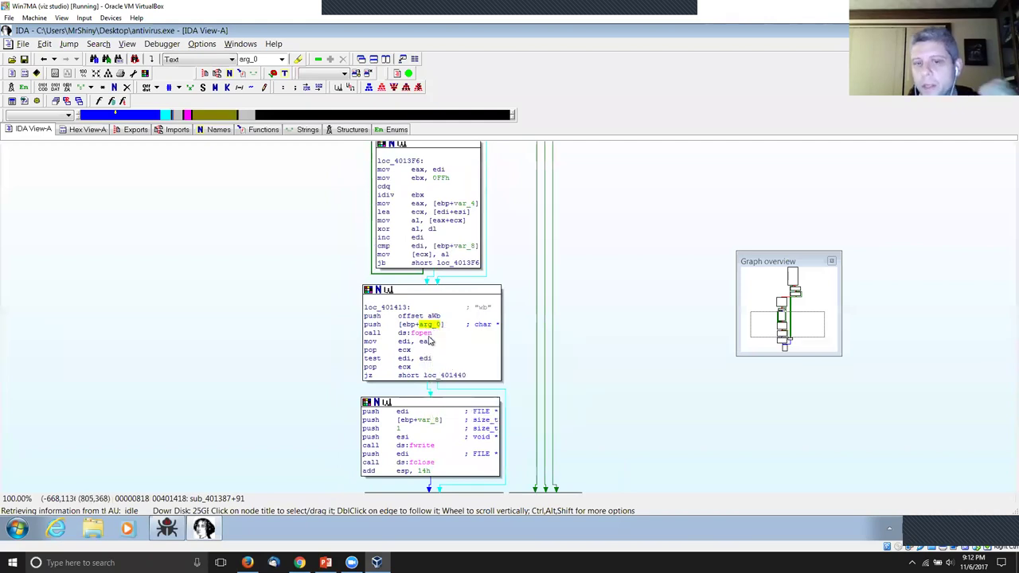
pyautogui.moveTo(428, 339)
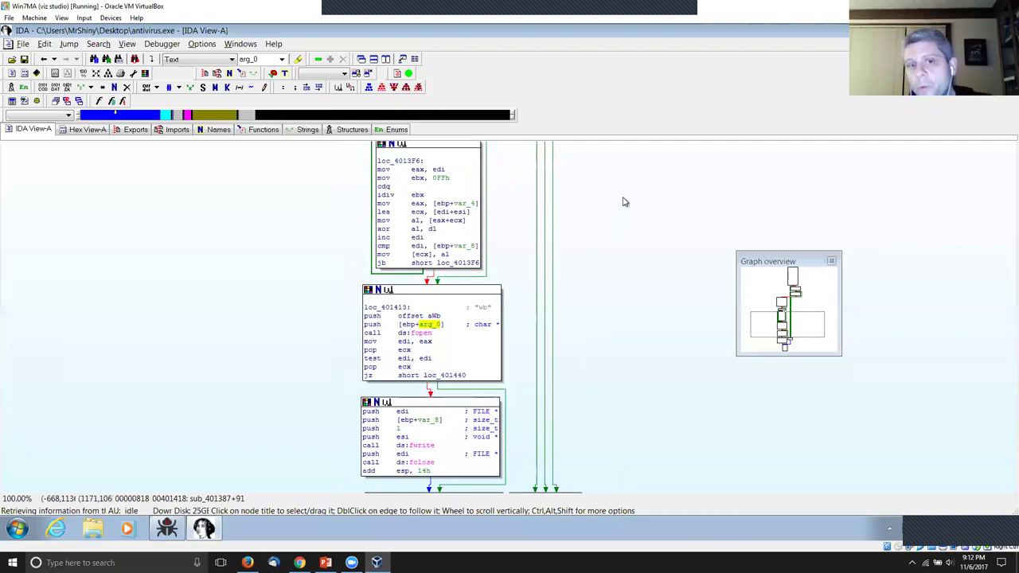
pyautogui.scroll(10, 625, 202)
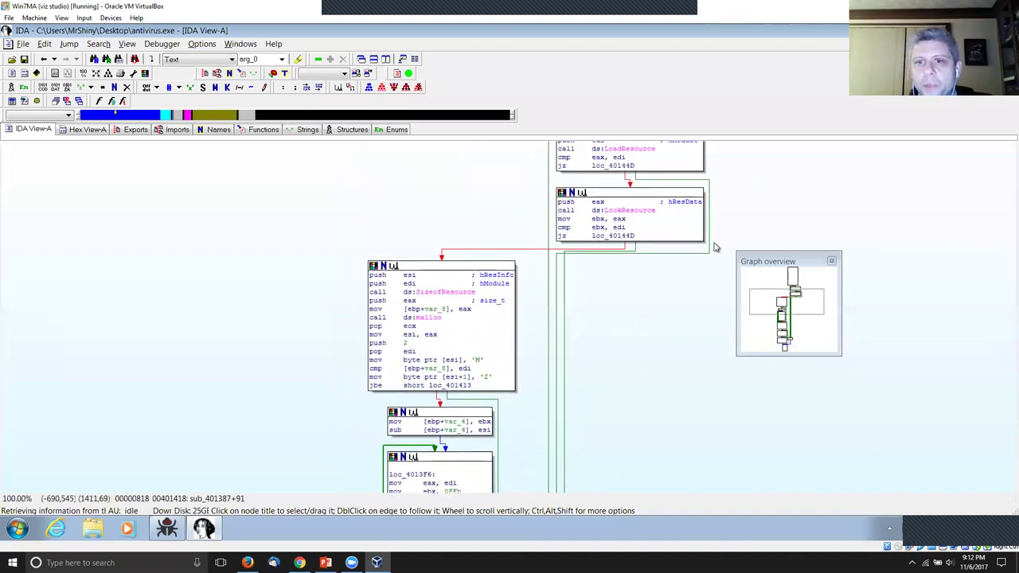
# Step: List the cross-references to sub_401387 and jump to its call at sub_401454+53
pyautogui.scroll(6, 715, 247)
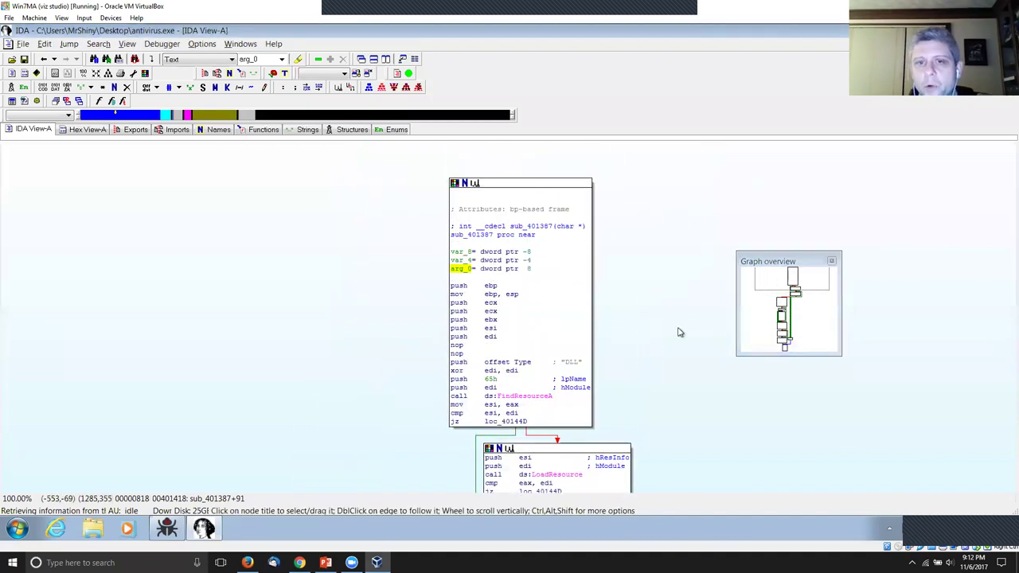
pyautogui.click(453, 235)
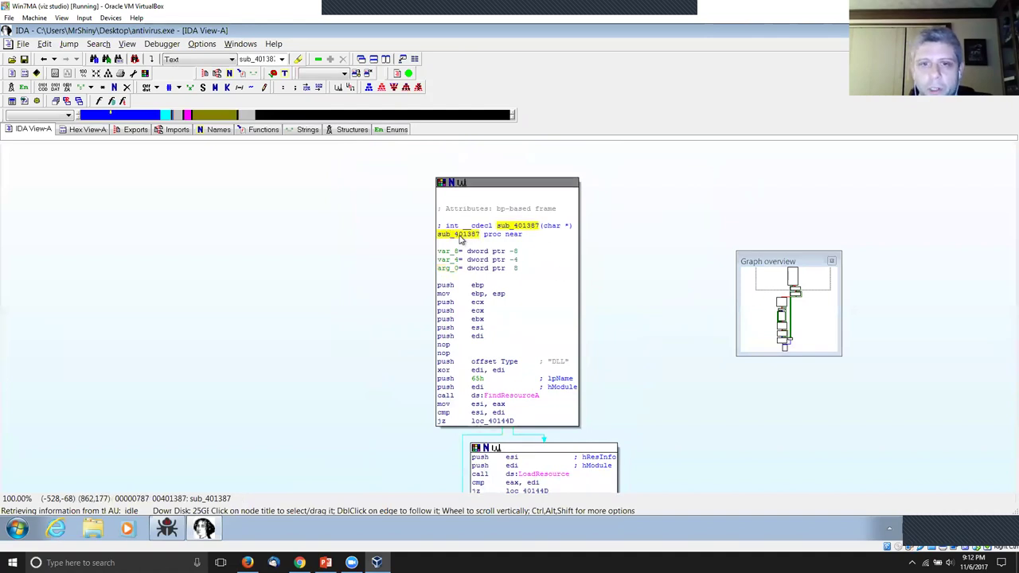
pyautogui.press('x')
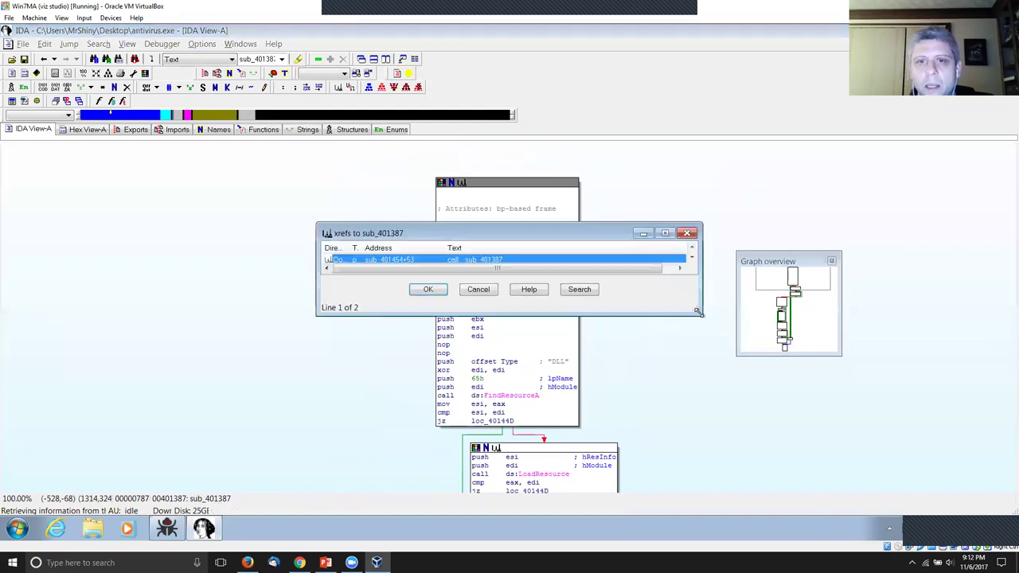
pyautogui.moveTo(698, 313); pyautogui.dragTo(770, 390)
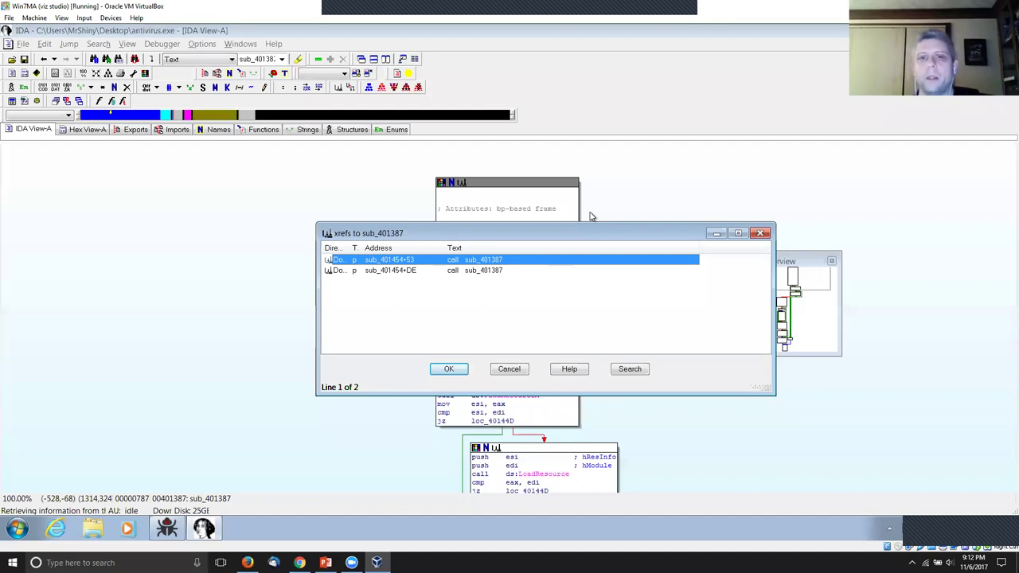
pyautogui.moveTo(605, 229); pyautogui.dragTo(783, 199)
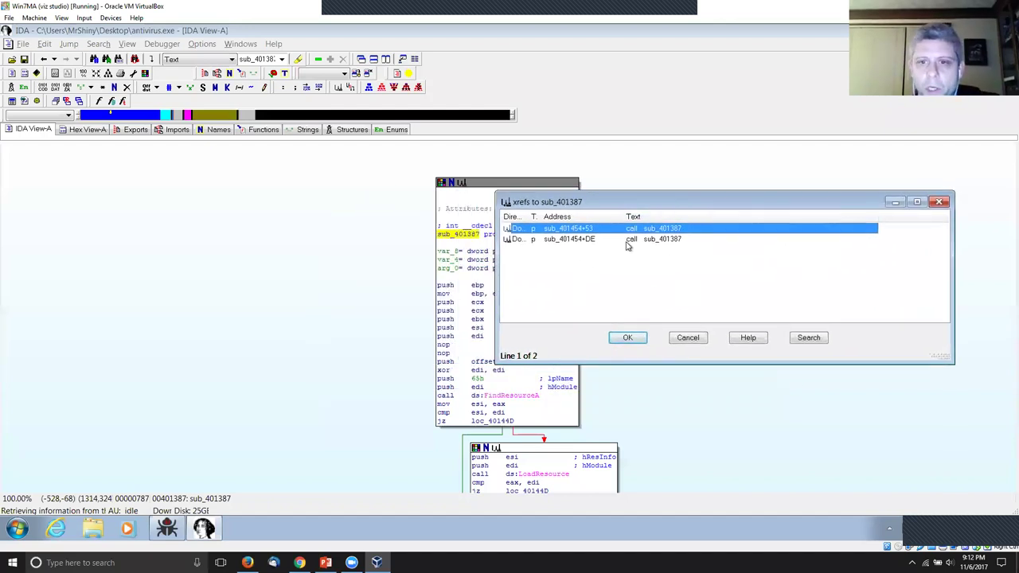
pyautogui.click(641, 339)
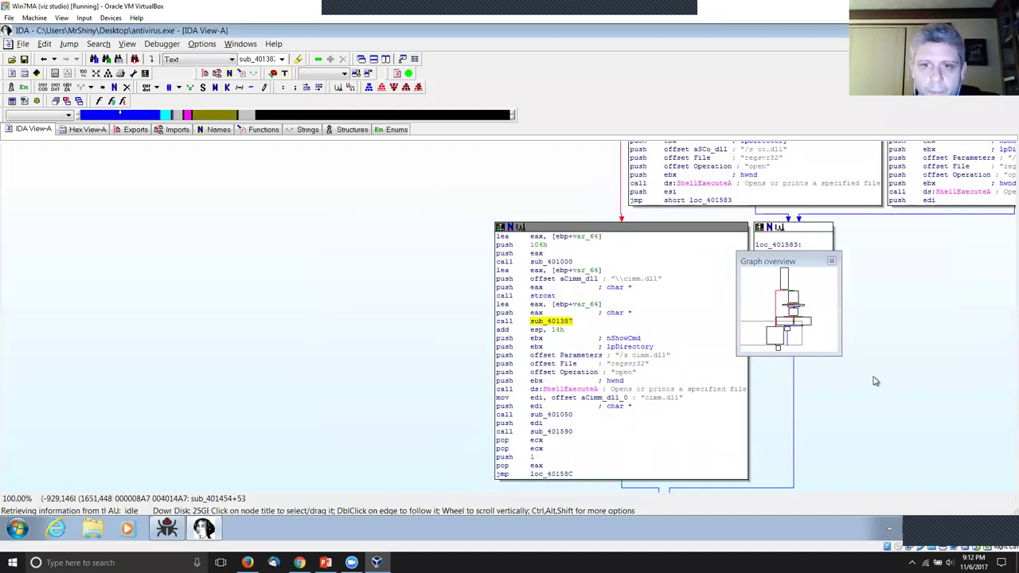
pyautogui.moveTo(875, 380); pyautogui.dragTo(769, 364)
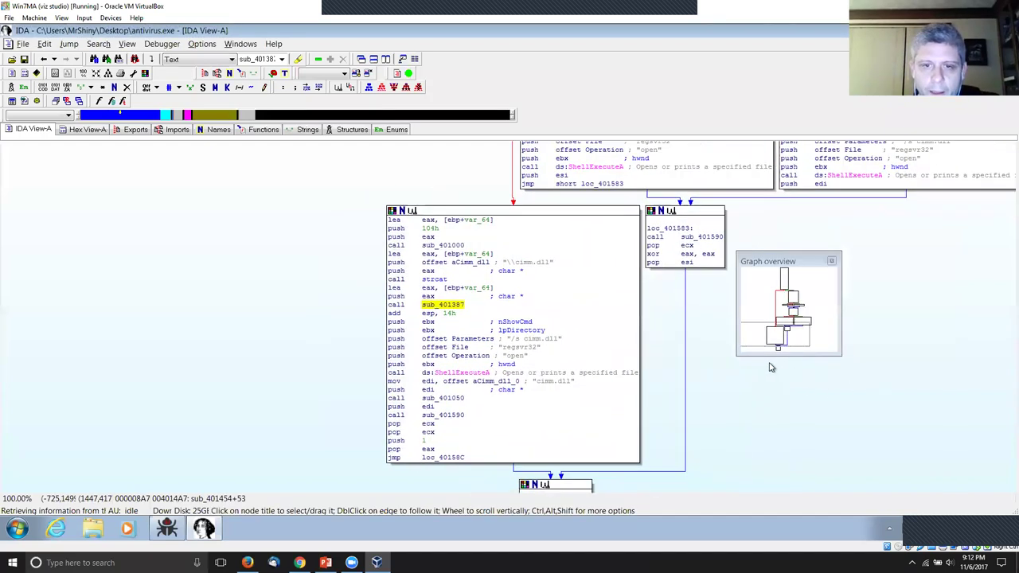
# Step: Trace the eax argument pushed before the sub_401387 call back to var_64, highlighting each in turn
pyautogui.click(431, 297)
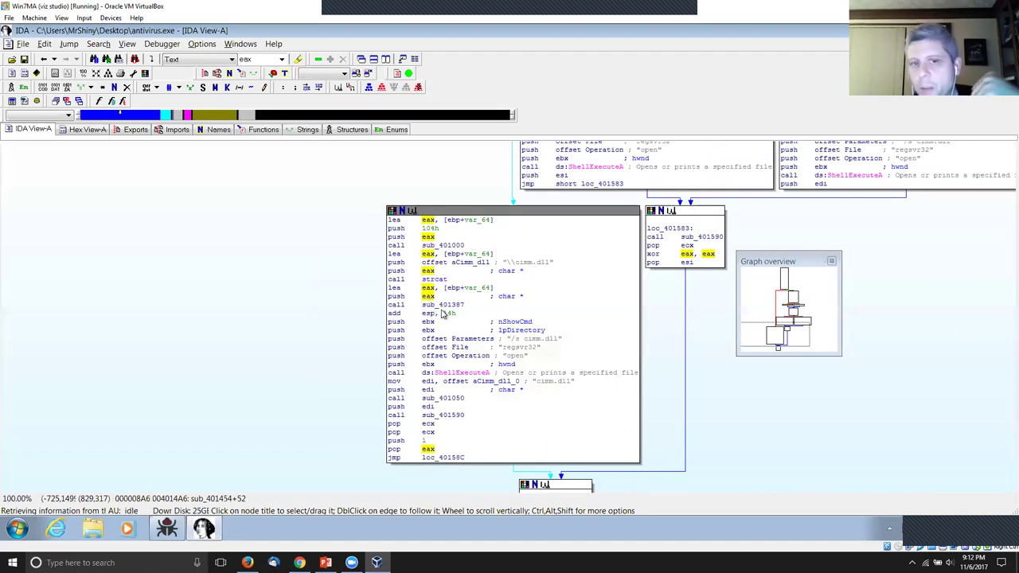
pyautogui.moveTo(442, 307)
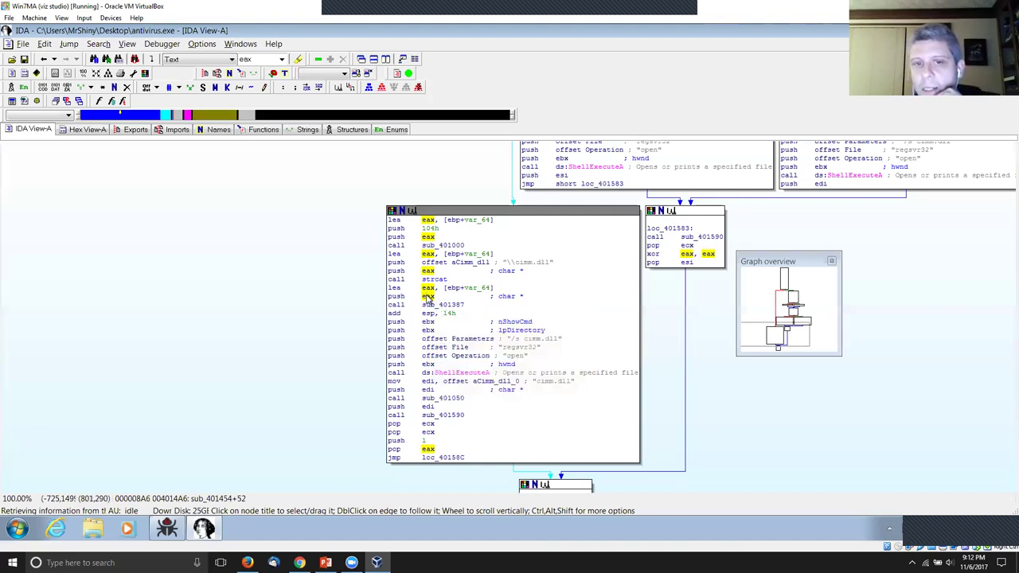
pyautogui.click(435, 289)
pyautogui.click(479, 289)
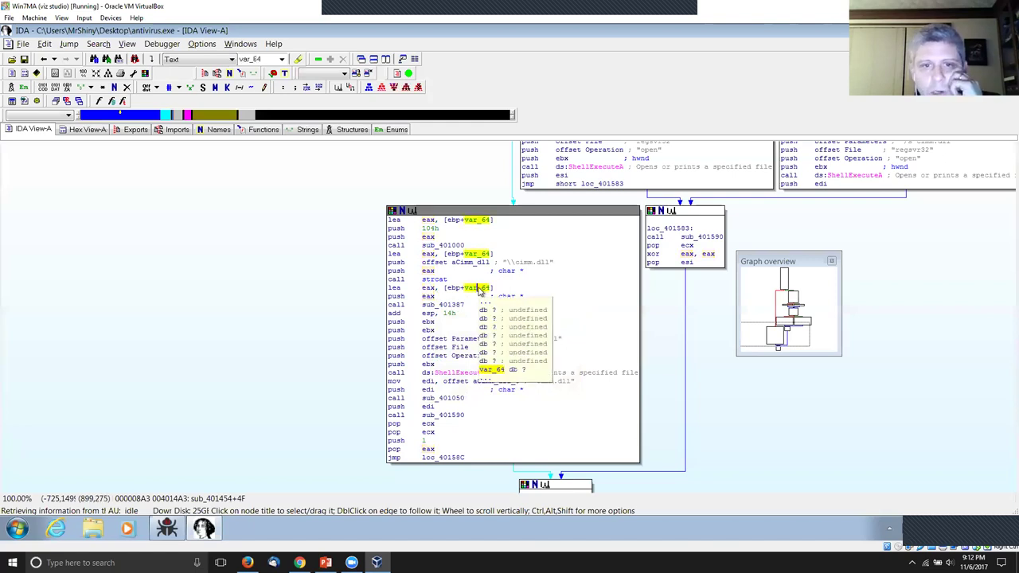
pyautogui.moveTo(480, 256)
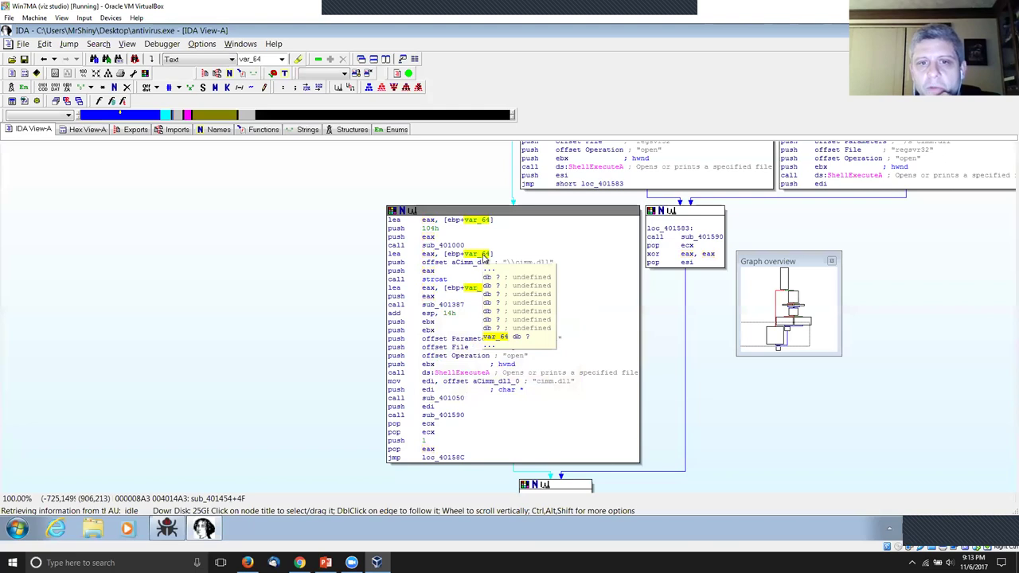
# Step: Highlight the "\\cimm.dll" string, its aCimm_dll offset and the eax argument, and show strcat's prototype
pyautogui.click(433, 255)
pyautogui.click(524, 264)
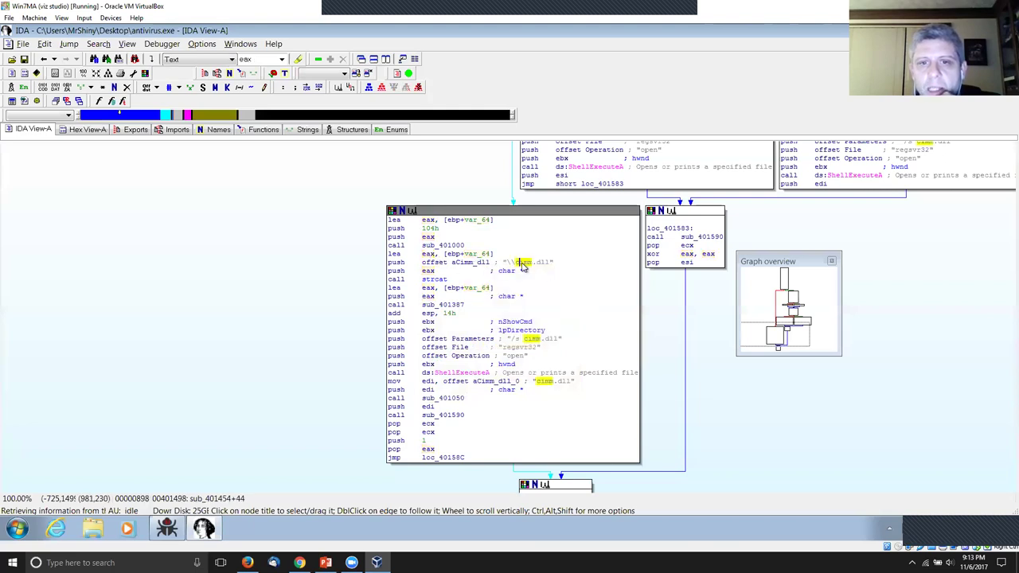
pyautogui.click(476, 265)
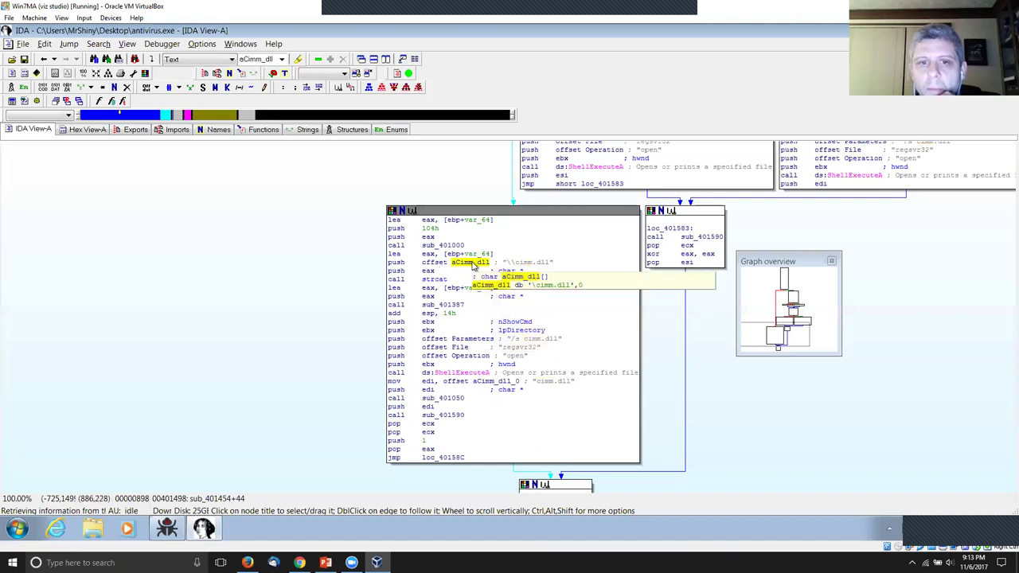
pyautogui.click(429, 271)
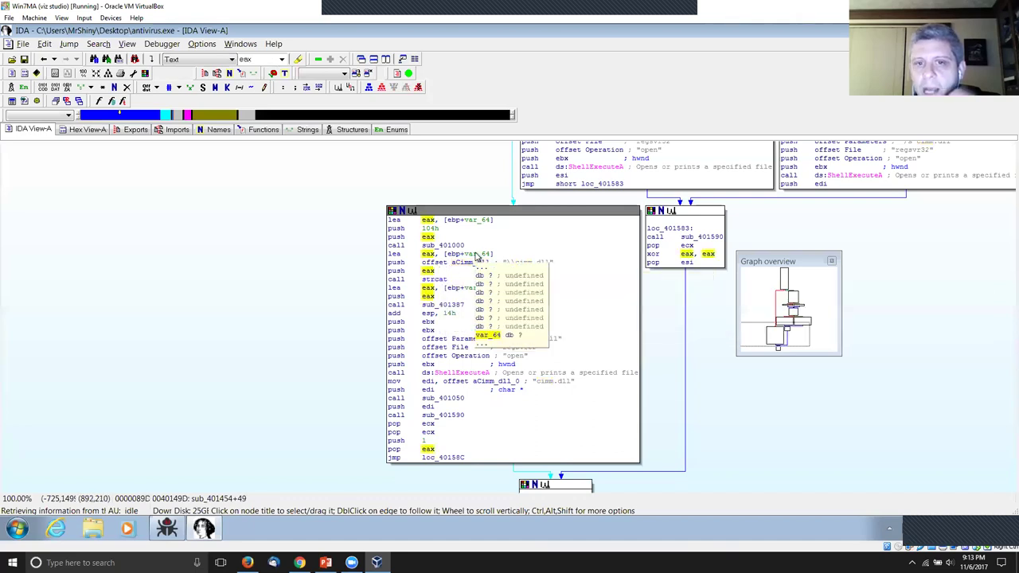
pyautogui.click(440, 282)
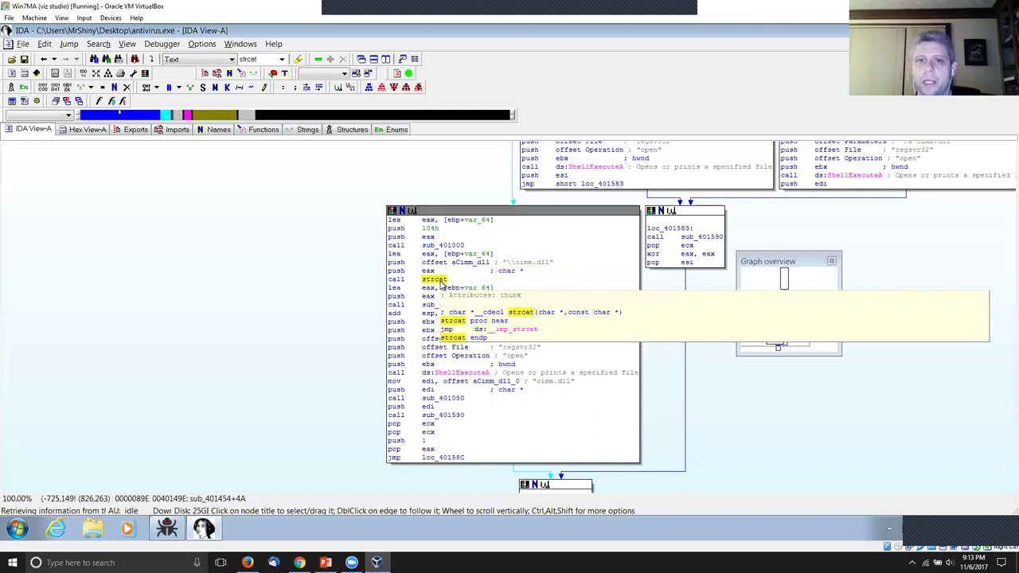
# Step: Highlight strcat's eax and aCimm_dll arguments, and select the cimm.dll file name in the string comment
pyautogui.click(432, 273)
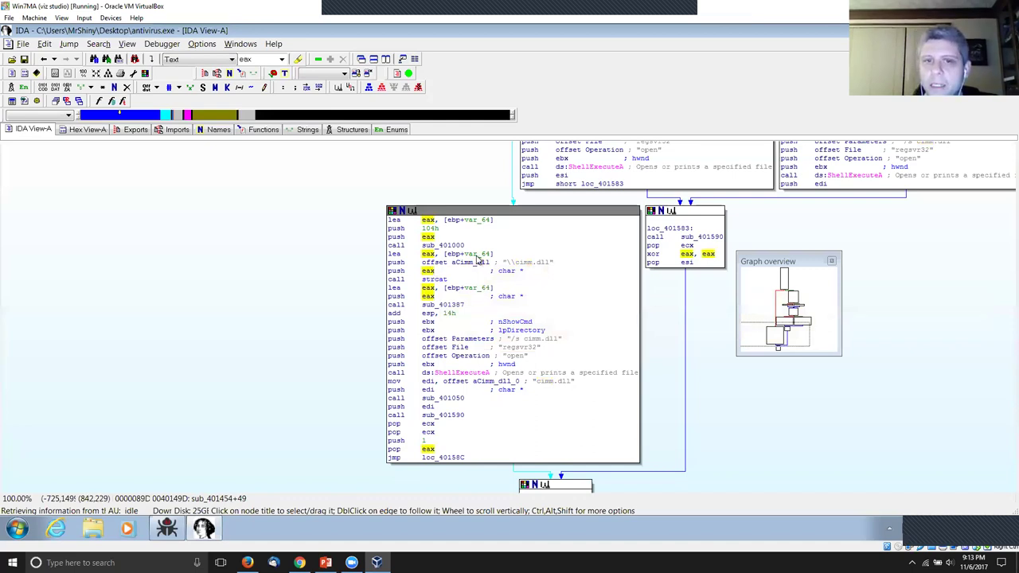
pyautogui.moveTo(480, 256)
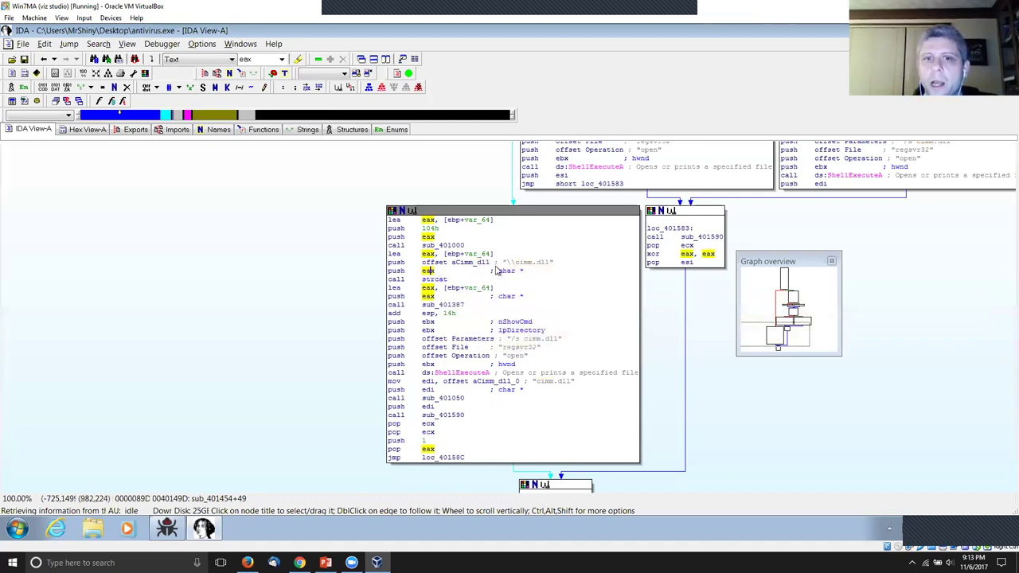
pyautogui.click(528, 263)
pyautogui.click(472, 263)
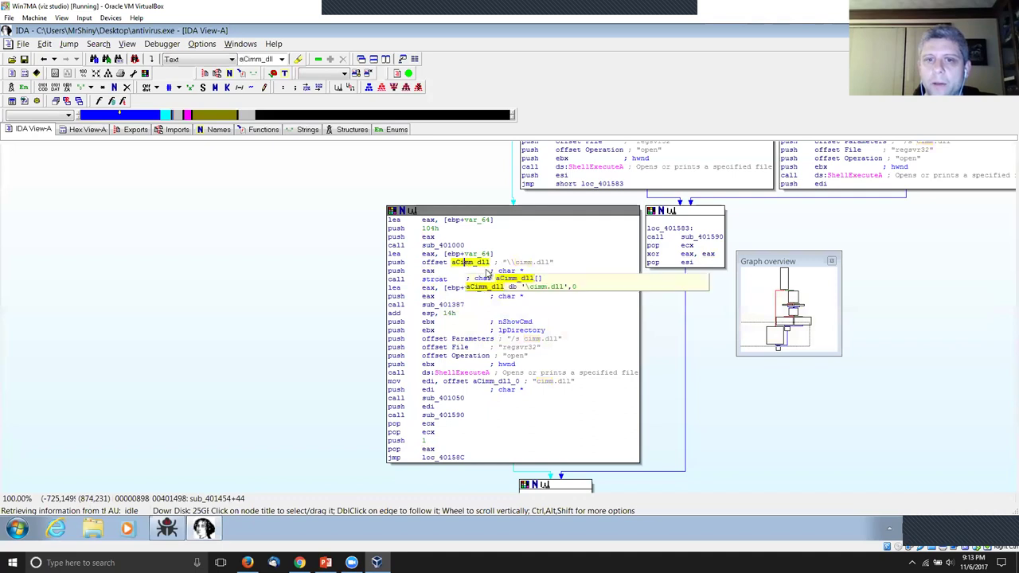
pyautogui.click(522, 263)
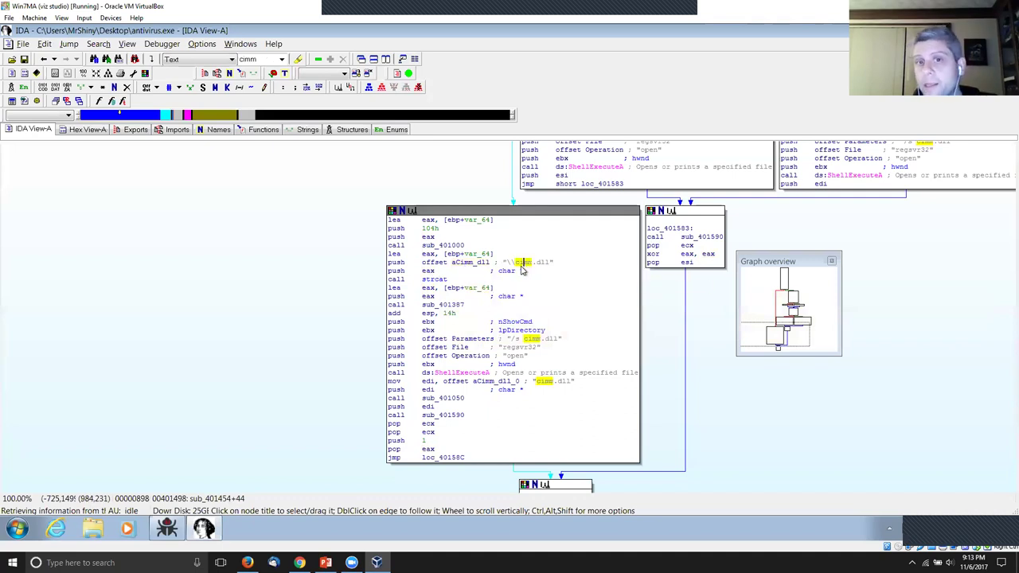
pyautogui.moveTo(516, 265); pyautogui.dragTo(553, 268)
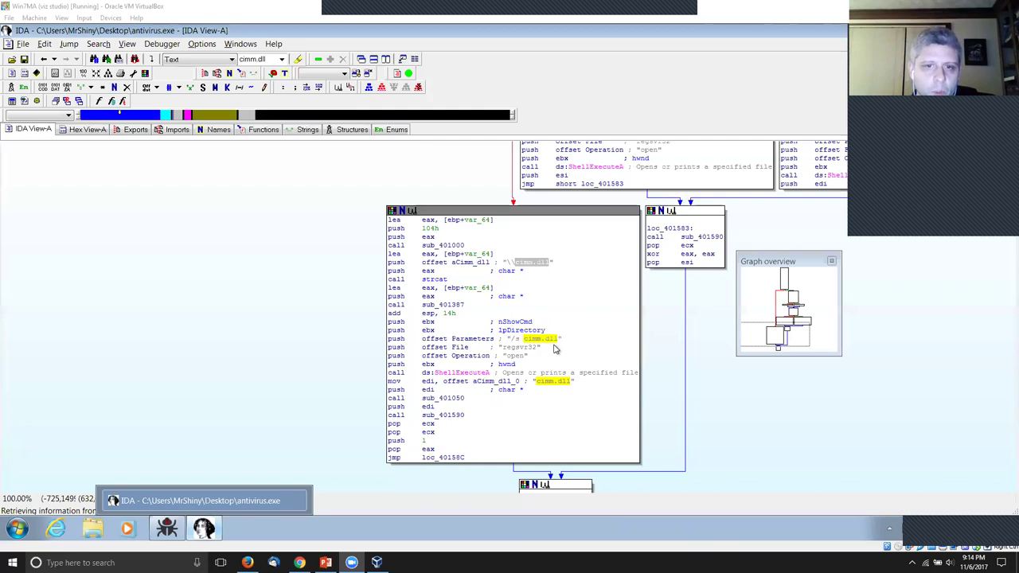
# Step: Open sub_401387 from its call and rename it to RES__WriteDLLResource, accepting the increased name length limit
pyautogui.scroll(-1, 558, 350)
pyautogui.doubleClick(410, 255)
pyautogui.scroll(-3, 666, 243)
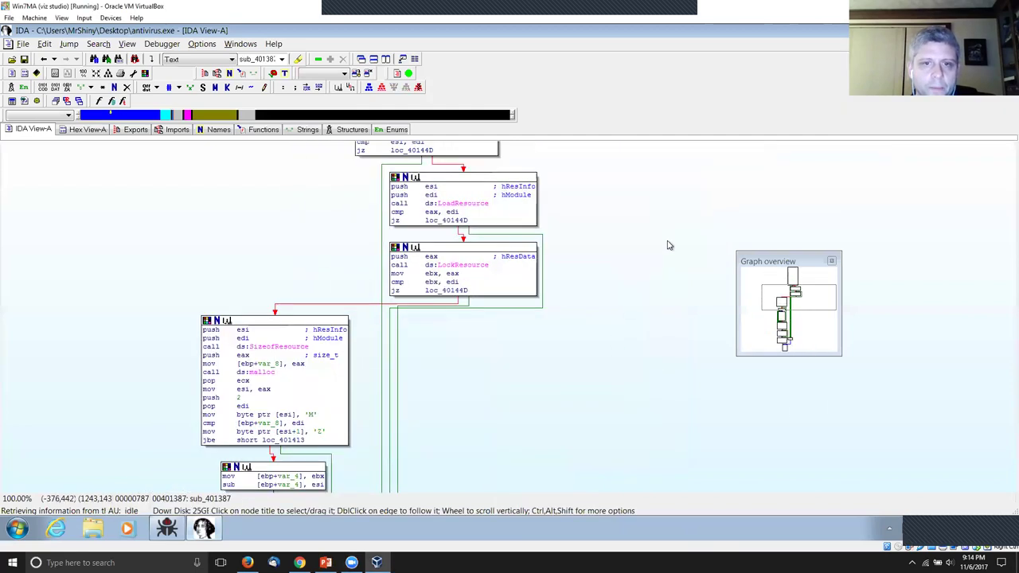
pyautogui.scroll(4, 677, 439)
pyautogui.hscroll(-1, 454, 172)
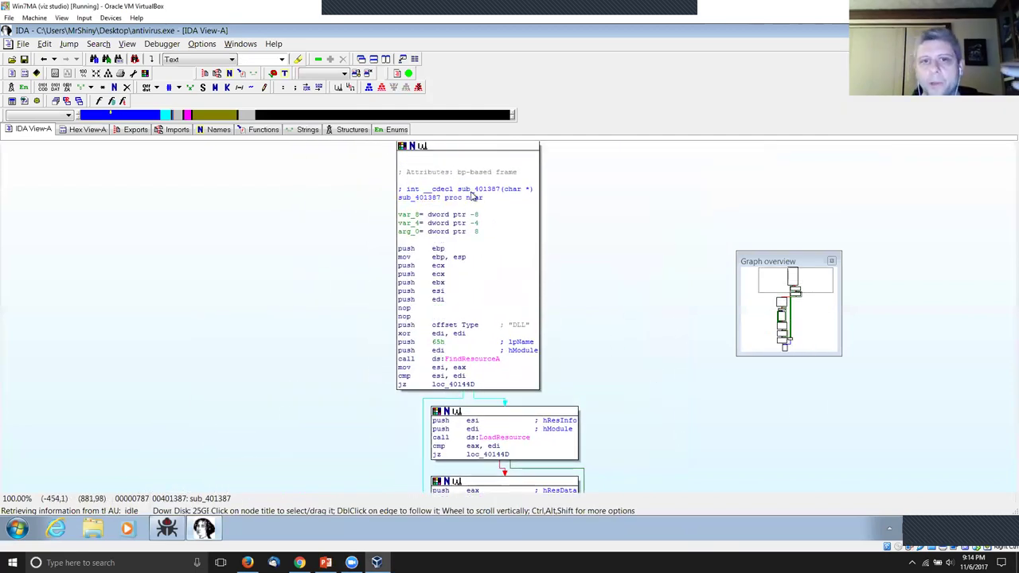
pyautogui.click(471, 189)
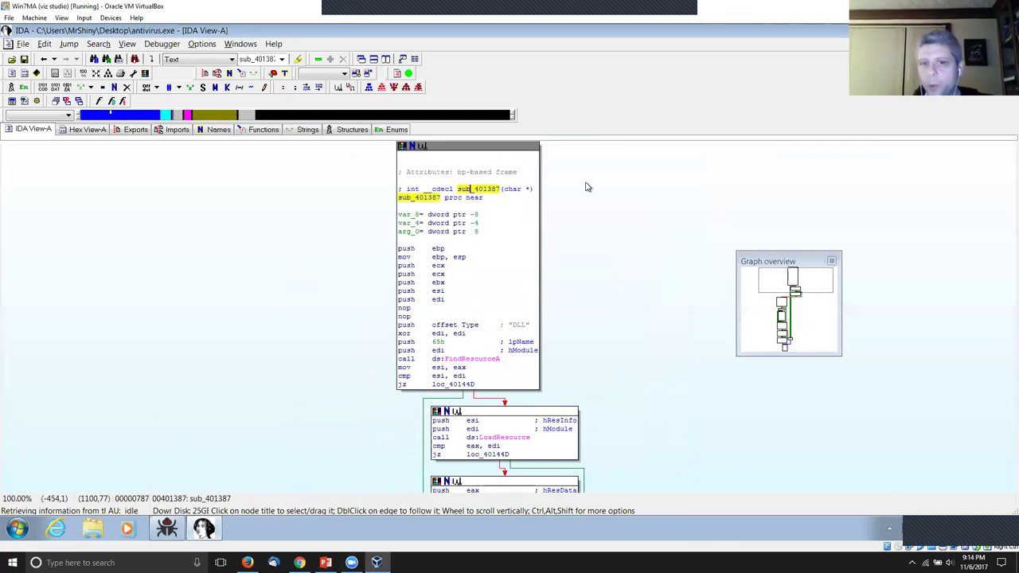
pyautogui.write('n')
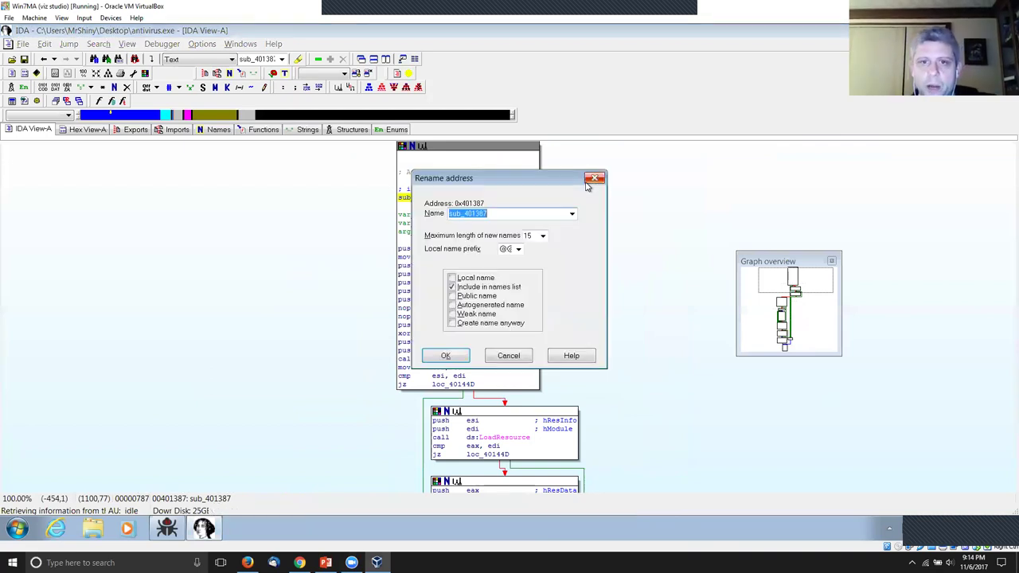
pyautogui.write('RES_WriteDLL')
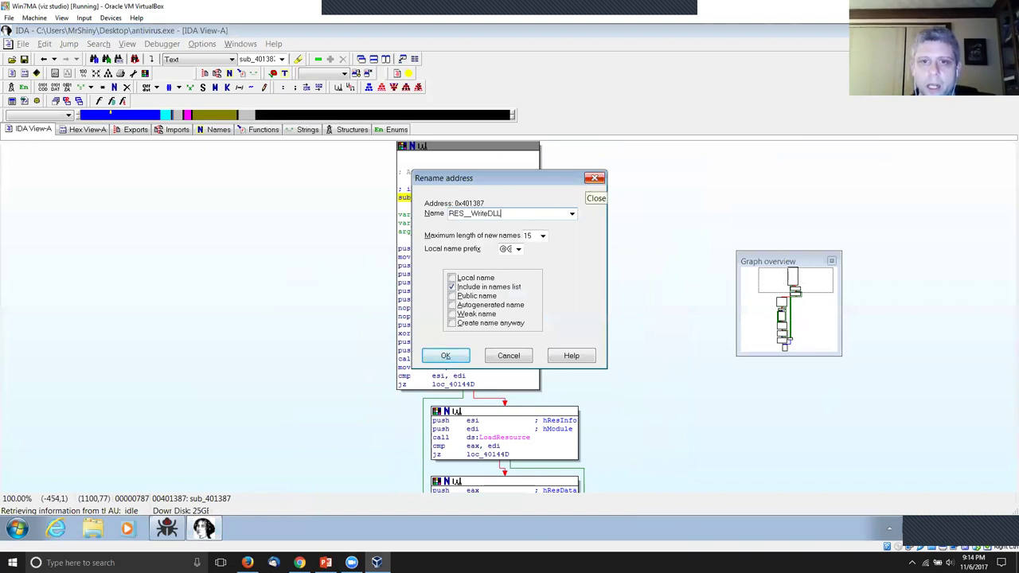
pyautogui.write('Resource')
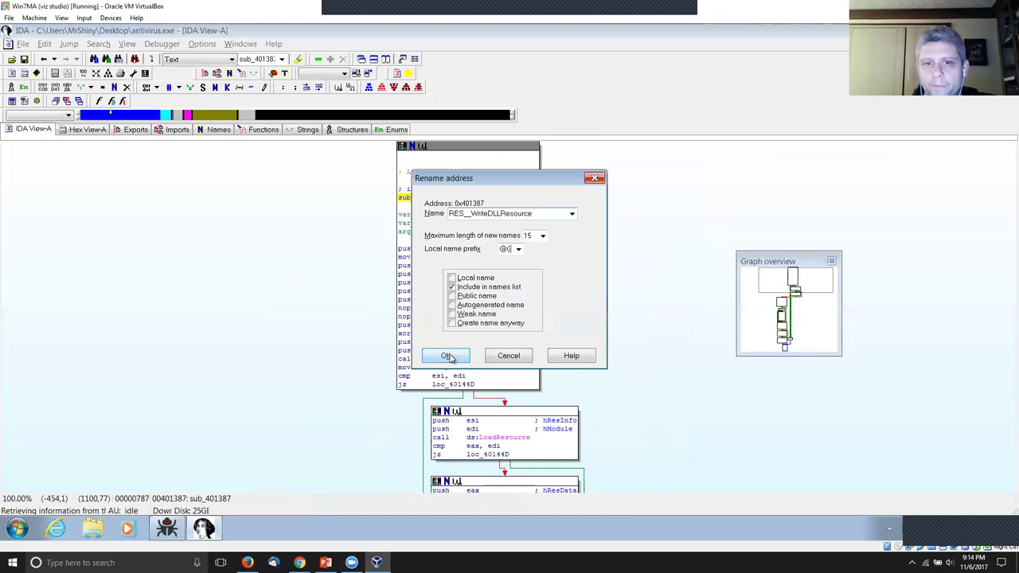
pyautogui.click(445, 356)
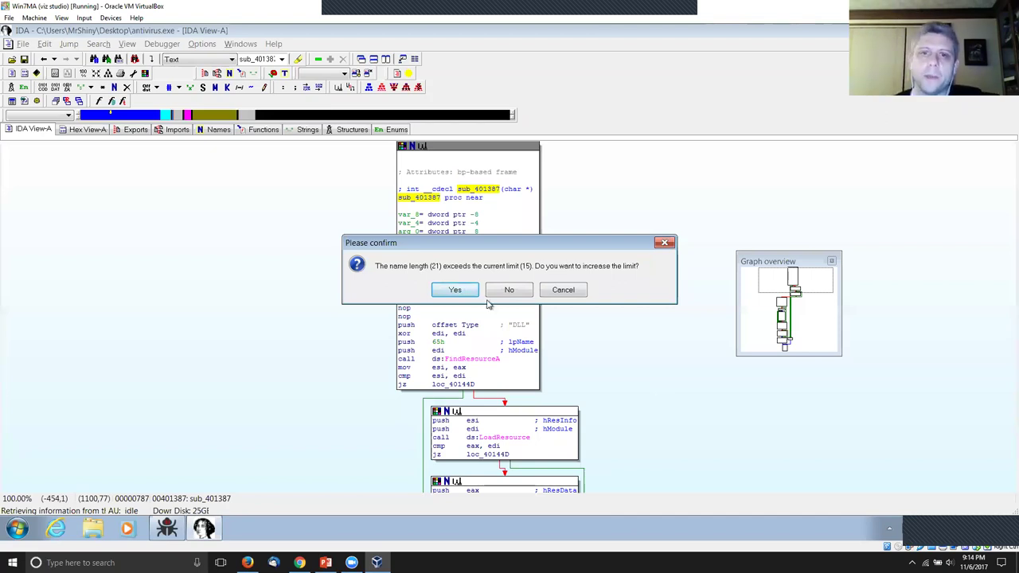
pyautogui.click(459, 293)
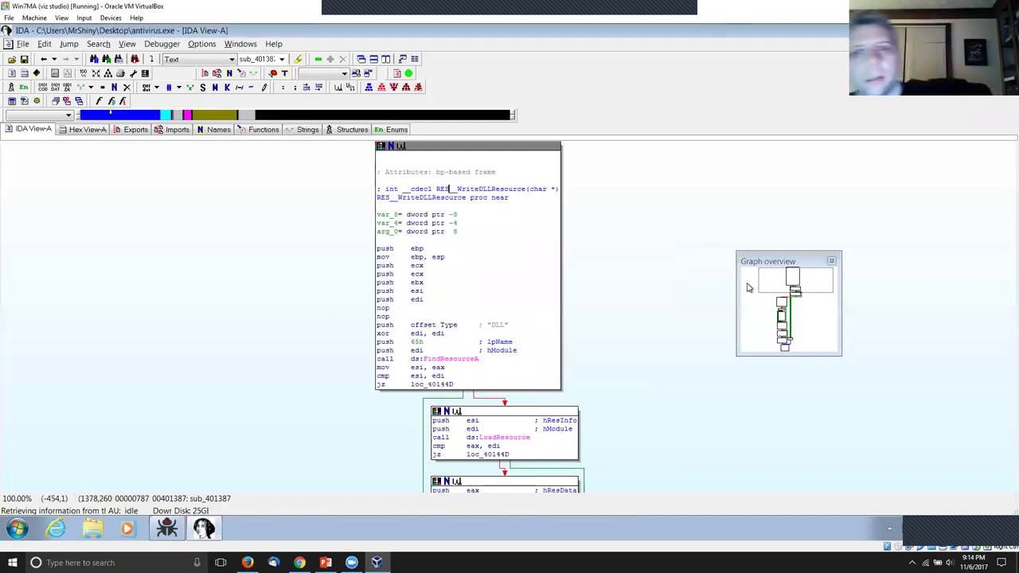
# Step: Review the renamed function's flow and highlight the FindResourceA call and its "DLL" resource type in the first block
pyautogui.scroll(-3, 661, 227)
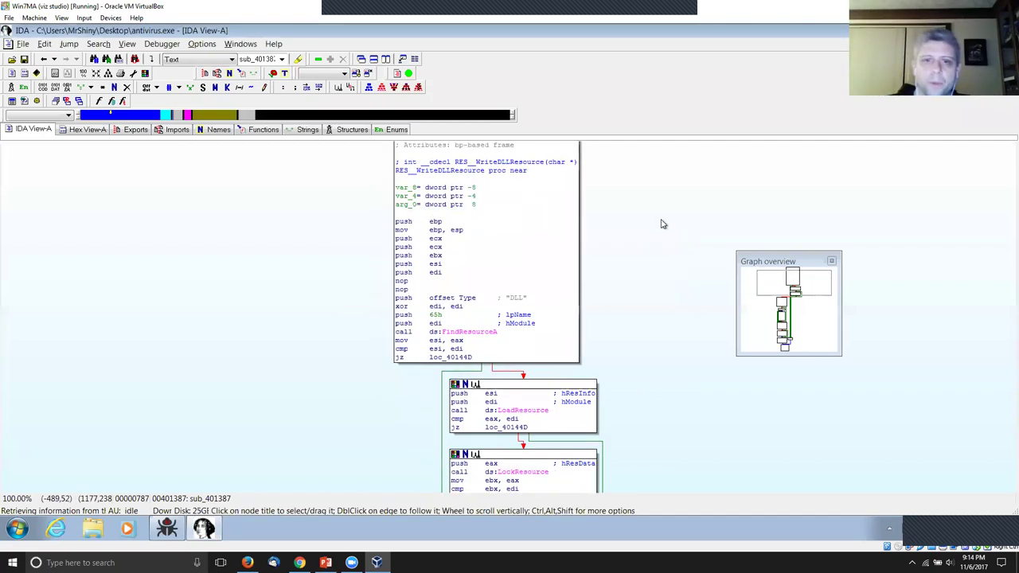
pyautogui.scroll(-3, 657, 238)
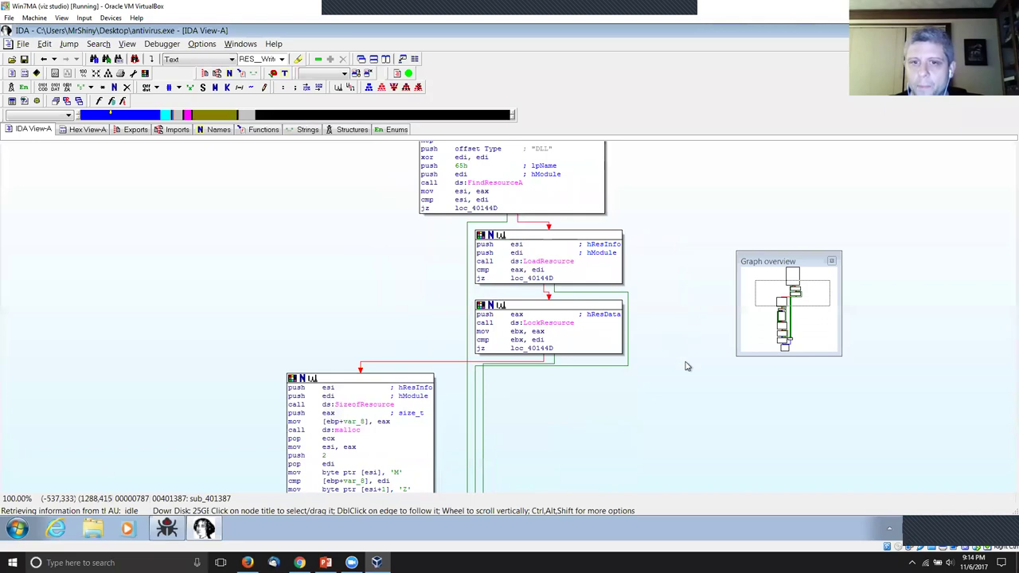
pyautogui.scroll(-9, 685, 358)
pyautogui.scroll(-3, 690, 262)
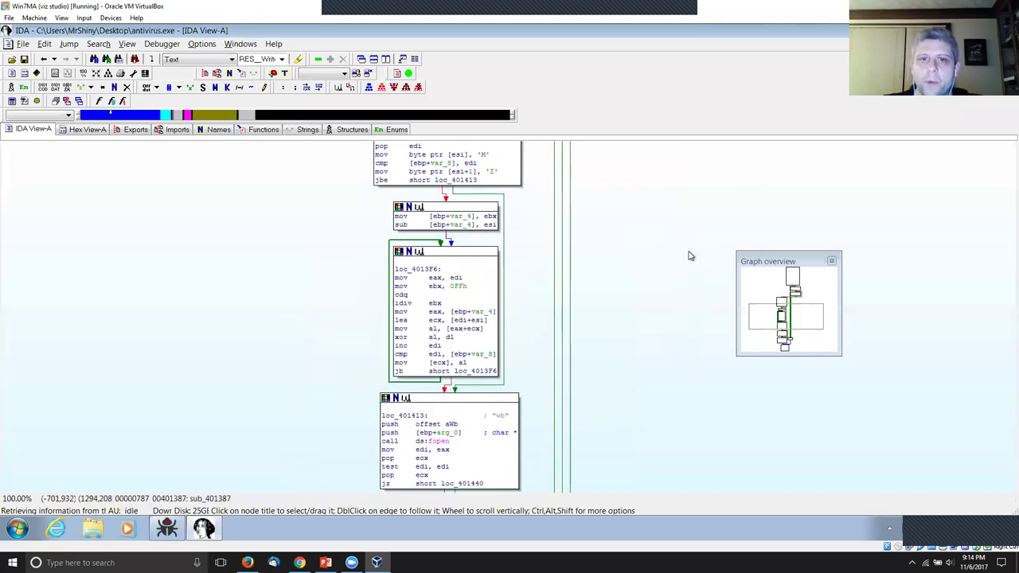
pyautogui.scroll(9, 692, 318)
pyautogui.scroll(3, 700, 303)
pyautogui.click(597, 214)
pyautogui.click(560, 248)
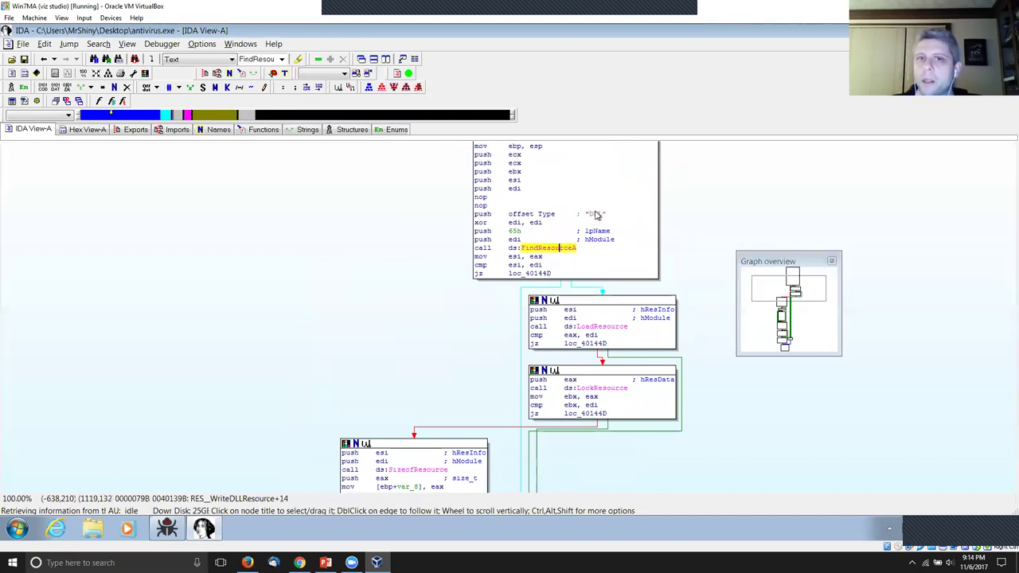
pyautogui.click(597, 215)
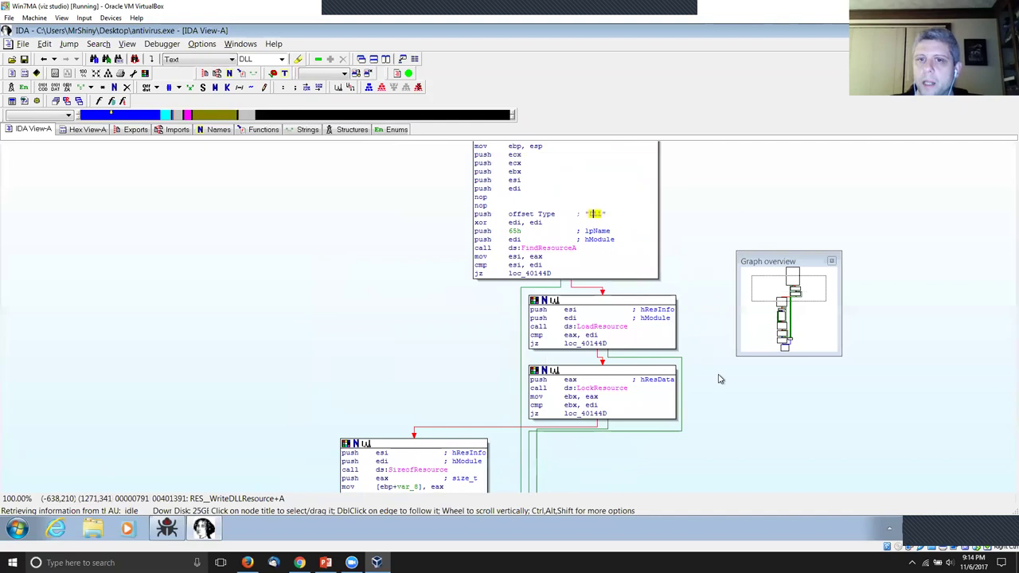
# Step: Follow the resource sizing and XOR decoding blocks down to loc_401413 and highlight the fopen call
pyautogui.moveTo(742, 411); pyautogui.dragTo(745, 402)
pyautogui.scroll(-6, 745, 403)
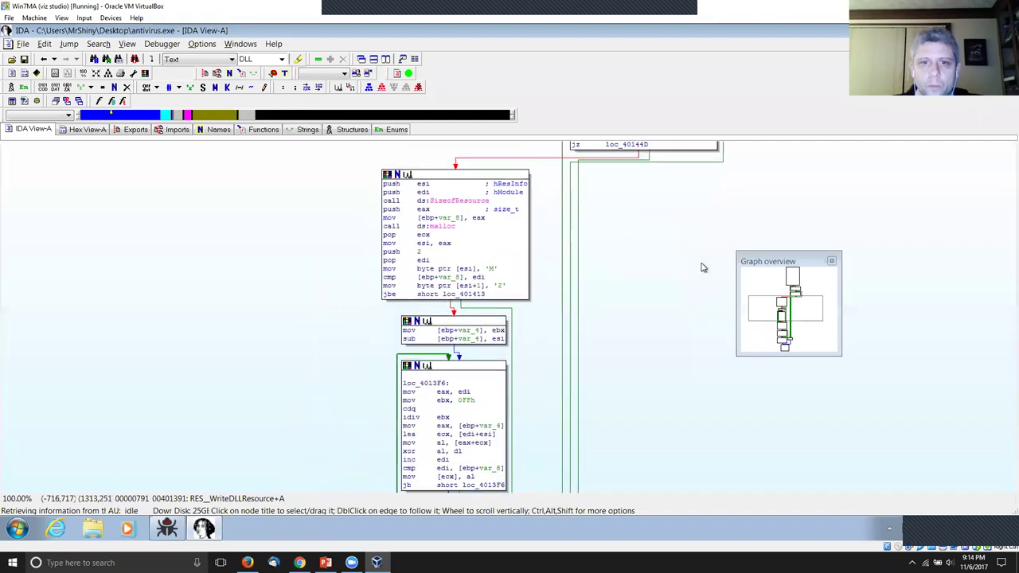
pyautogui.scroll(-4, 687, 345)
pyautogui.moveTo(695, 385); pyautogui.dragTo(707, 300)
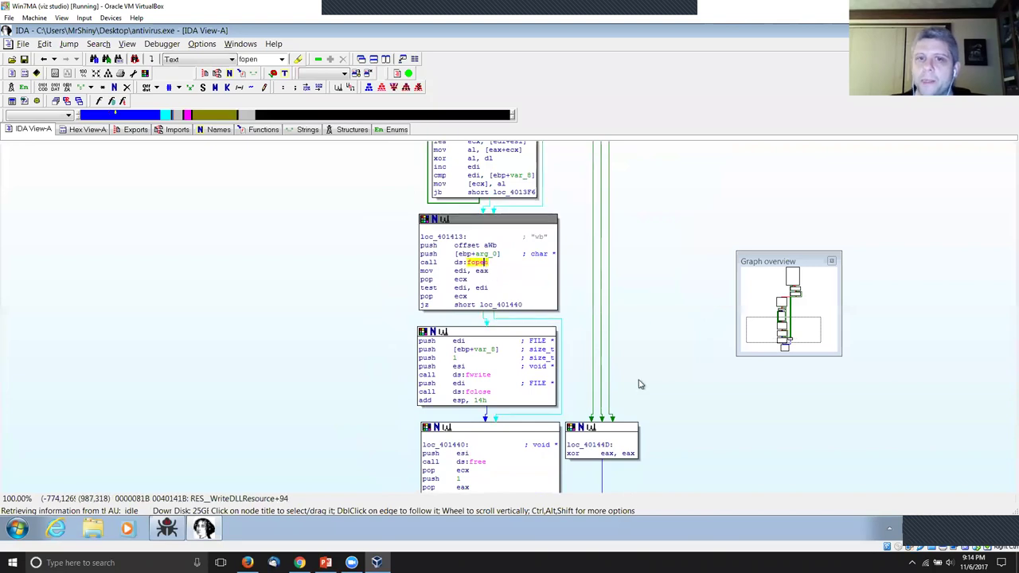
# Step: Move on to the block after the fopen call and highlight its fwrite call
pyautogui.moveTo(669, 395); pyautogui.dragTo(676, 369)
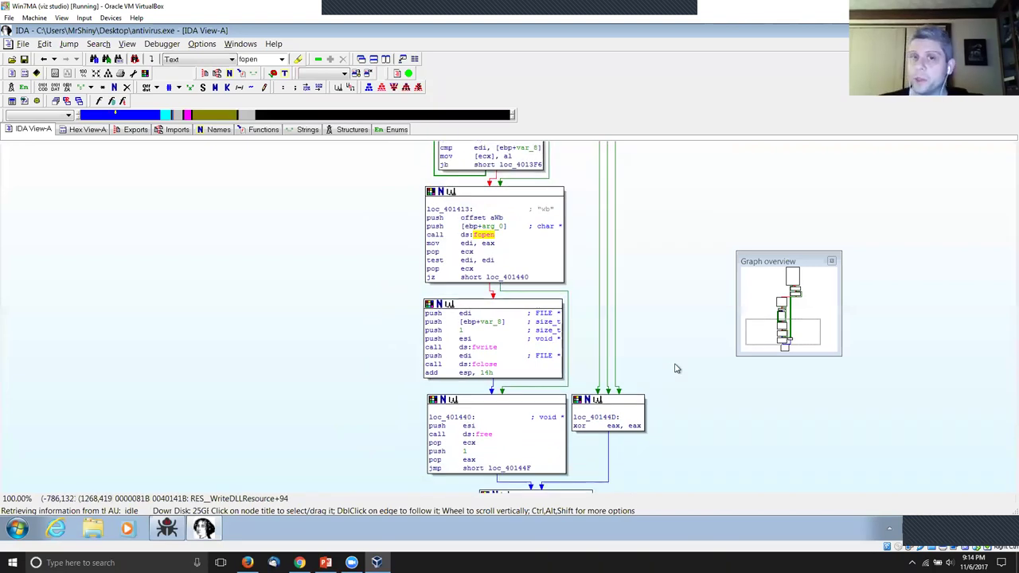
pyautogui.moveTo(671, 357); pyautogui.dragTo(658, 302)
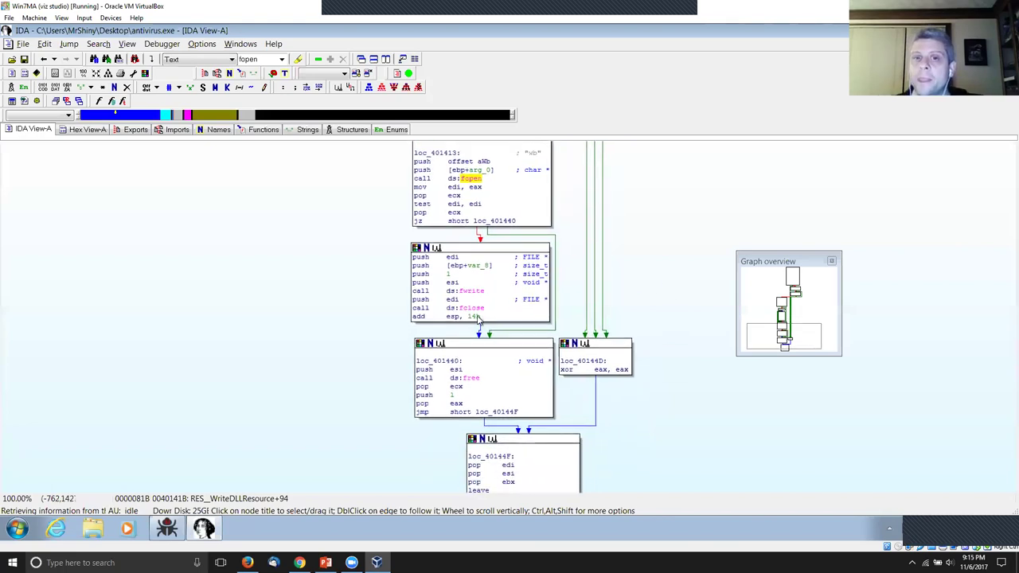
pyautogui.click(461, 292)
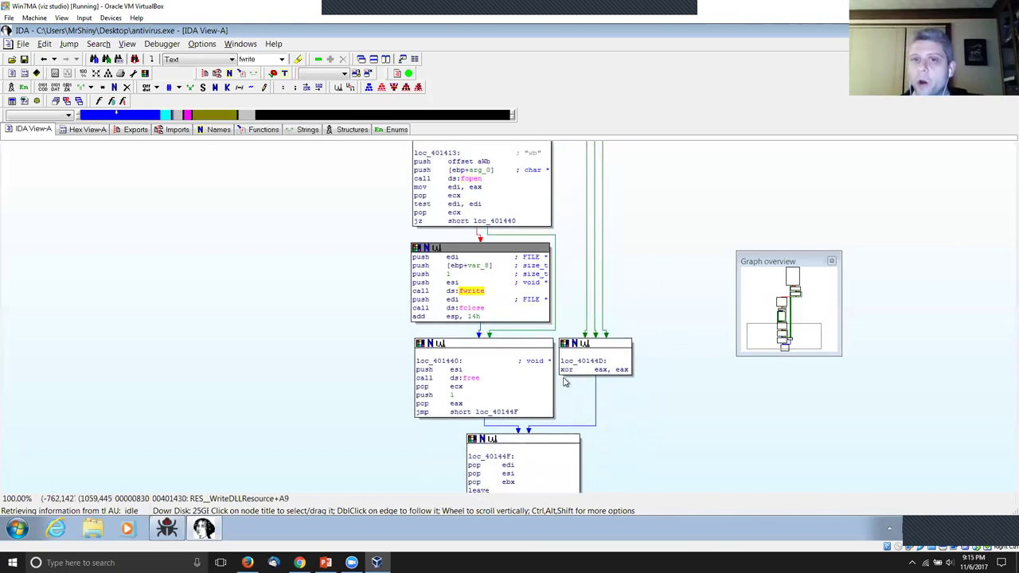
# Step: Return to the function's first block and highlight the "DLL" resource type string
pyautogui.scroll(4, 686, 175)
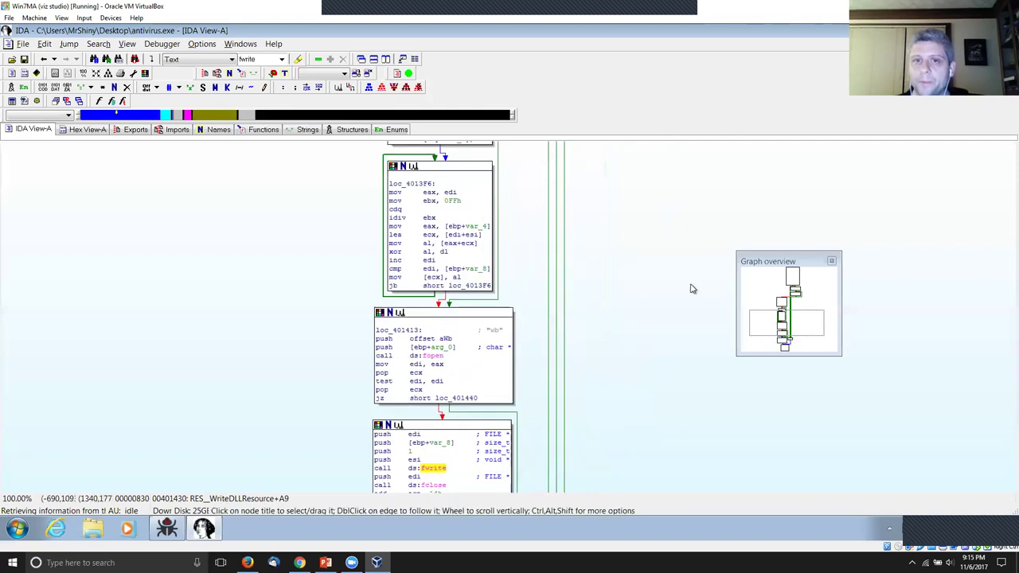
pyautogui.scroll(12, 691, 289)
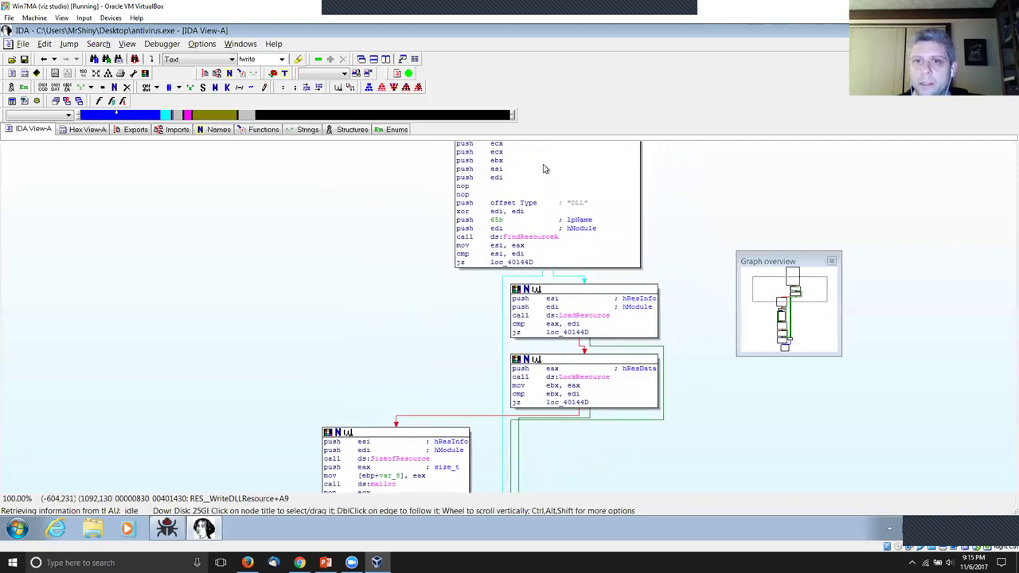
pyautogui.click(577, 202)
# Step: Review the decoding loop and file-writing blocks, and highlight the RES__WriteDLLResource name at the function's start
pyautogui.scroll(-4, 673, 231)
pyautogui.scroll(-3, 674, 216)
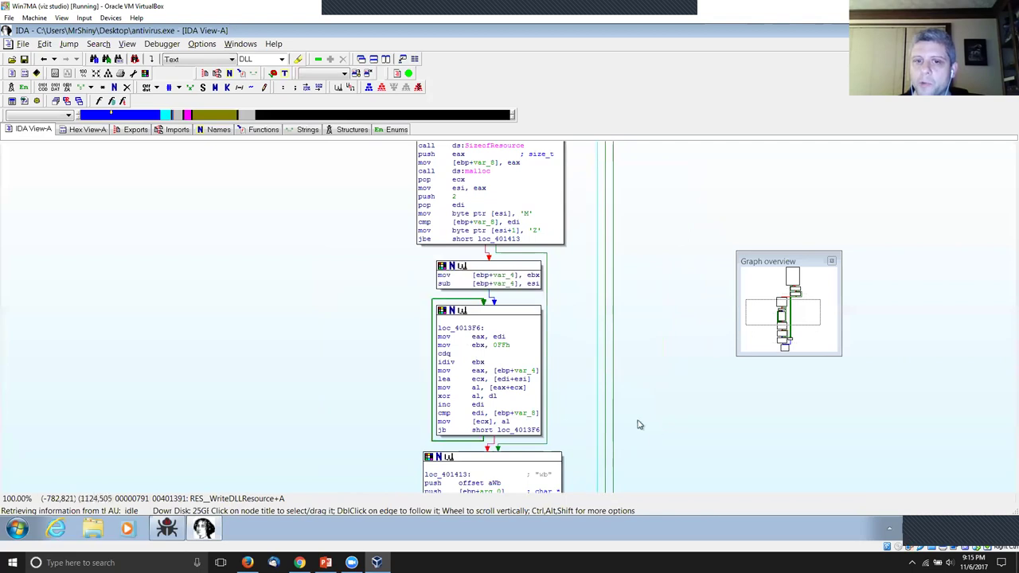
pyautogui.scroll(-4, 641, 335)
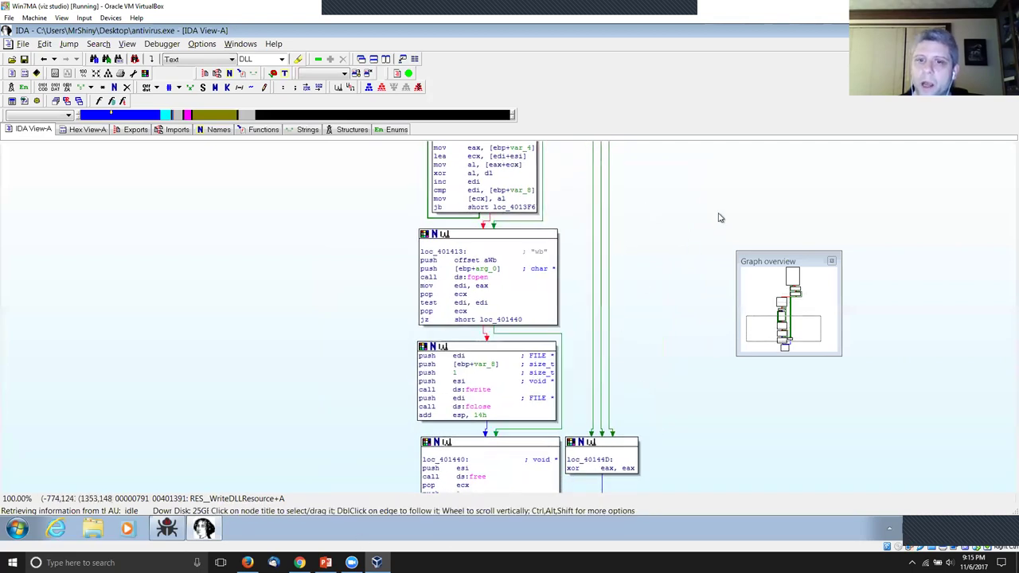
pyautogui.scroll(-1, 719, 218)
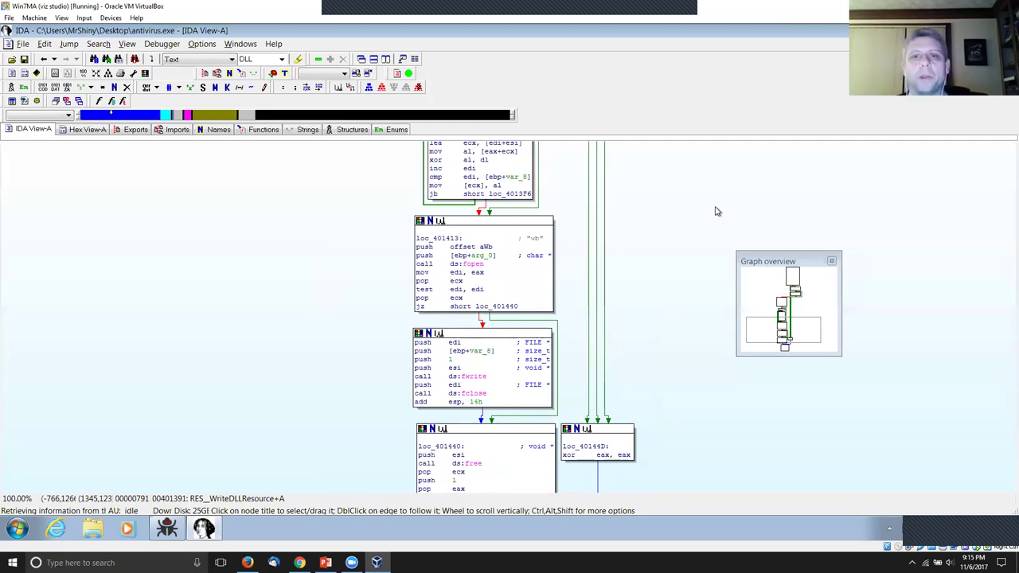
pyautogui.scroll(10, 716, 211)
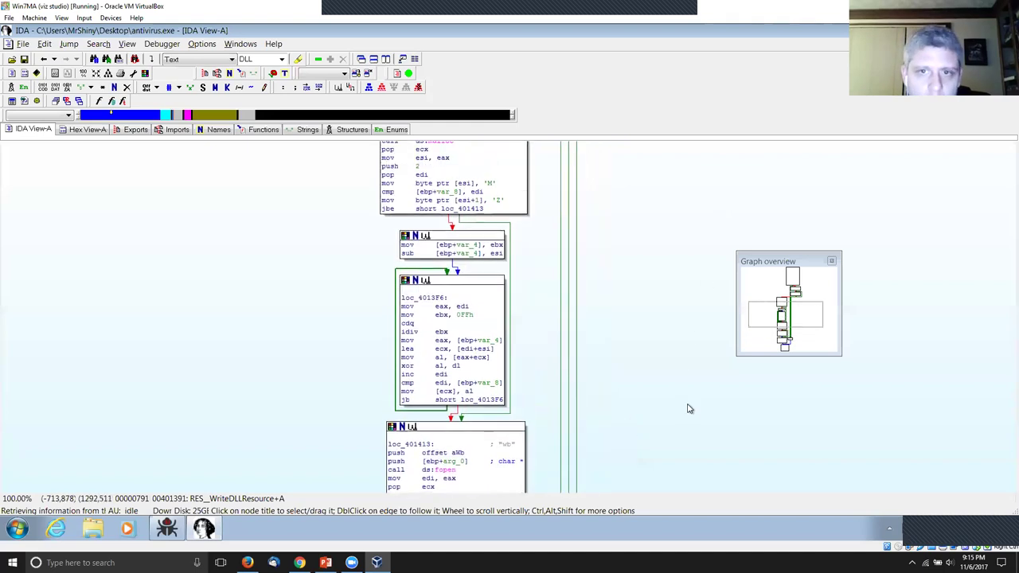
pyautogui.scroll(3, 650, 265)
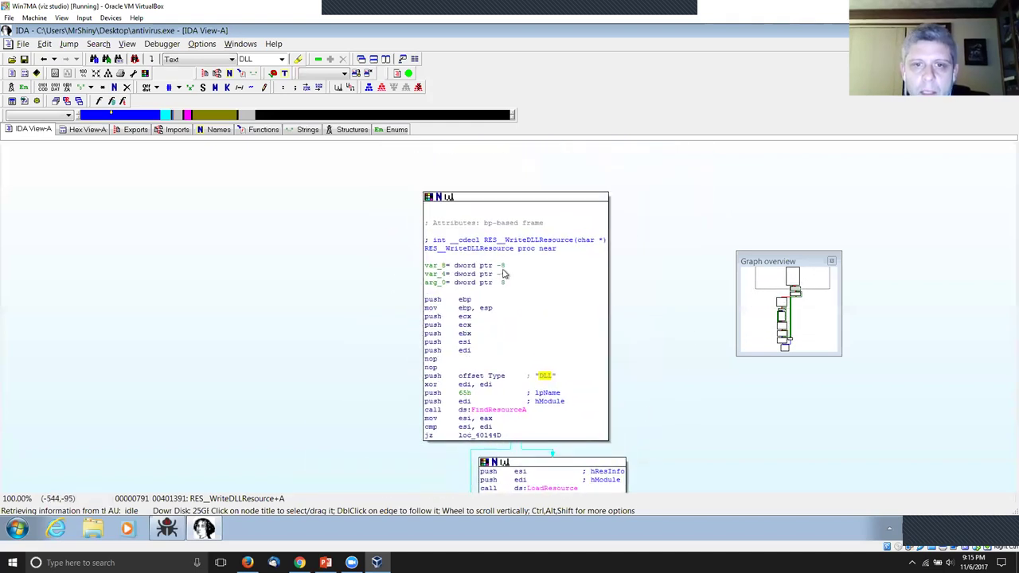
pyautogui.click(476, 248)
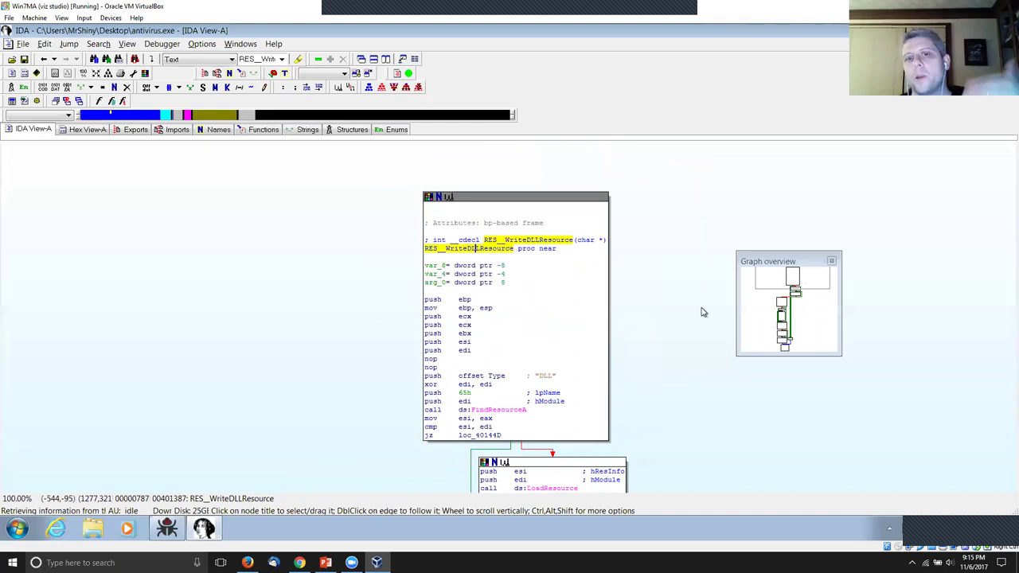
# Step: Follow the flow from FindResourceA through the XOR loop to the file output and highlight fwrite
pyautogui.scroll(-2, 707, 307)
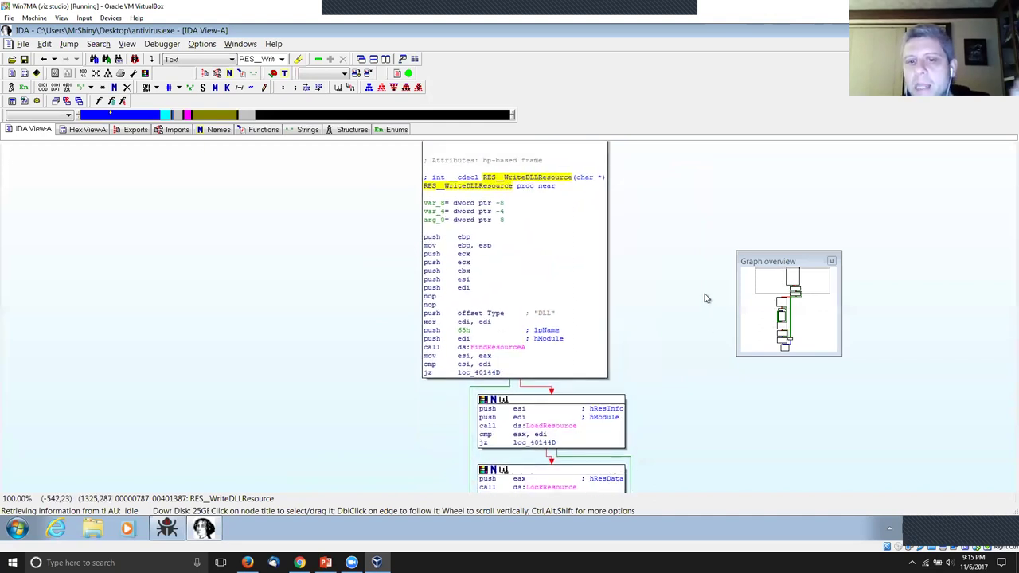
pyautogui.scroll(-3, 705, 271)
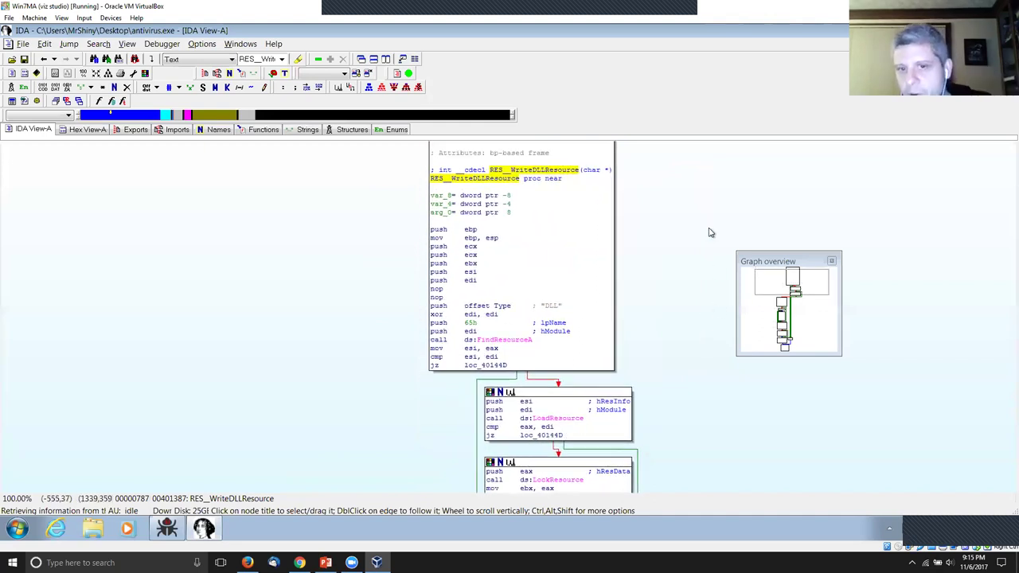
pyautogui.scroll(-10, 703, 275)
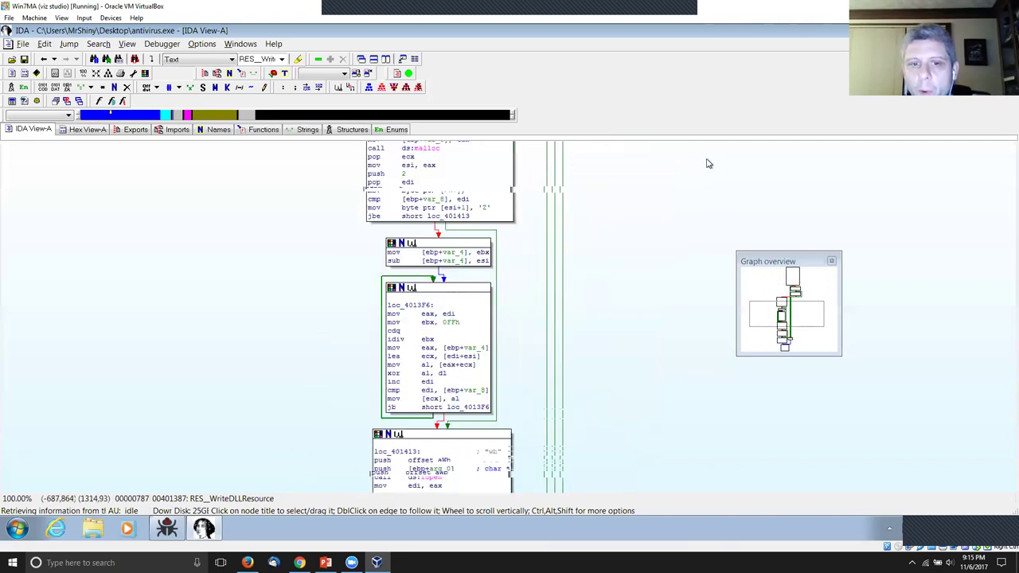
pyautogui.scroll(-2, 667, 334)
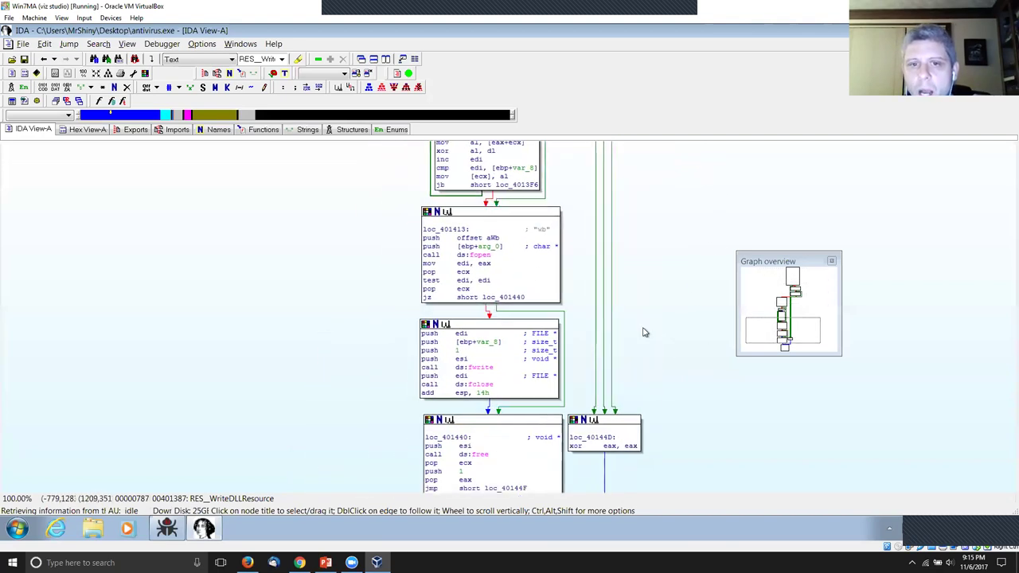
pyautogui.scroll(-1, 644, 332)
pyautogui.click(491, 350)
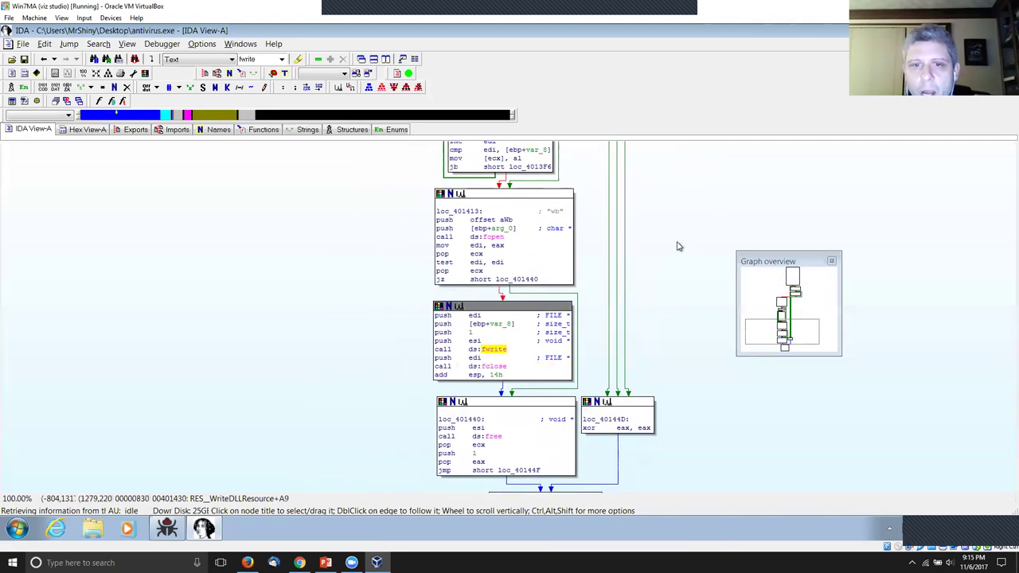
# Step: Highlight the fopen call in loc_401413 and inspect the arg_0 file name argument passed to it
pyautogui.scroll(1, 617, 258)
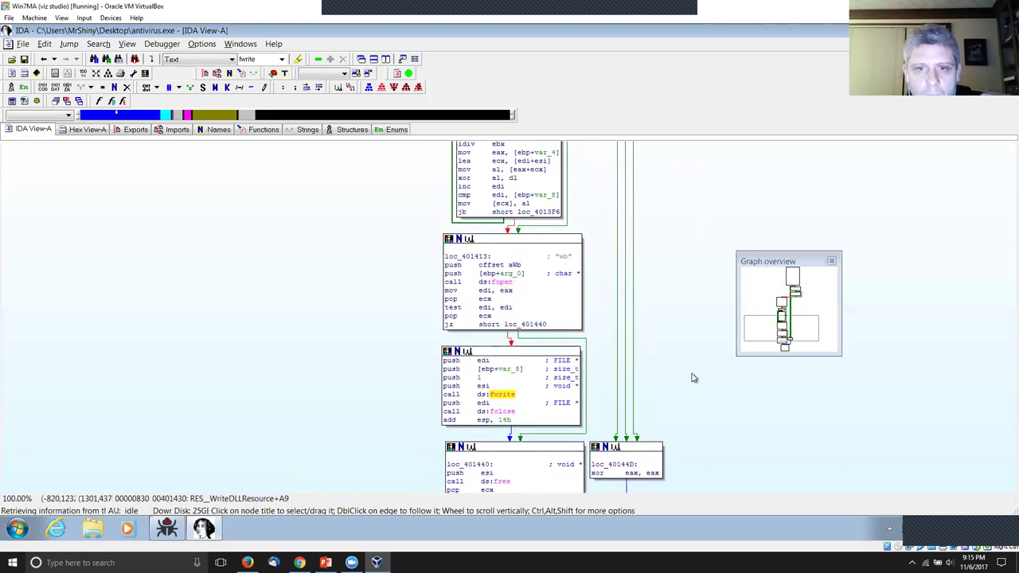
pyautogui.moveTo(694, 377); pyautogui.dragTo(700, 370)
pyautogui.click(504, 275)
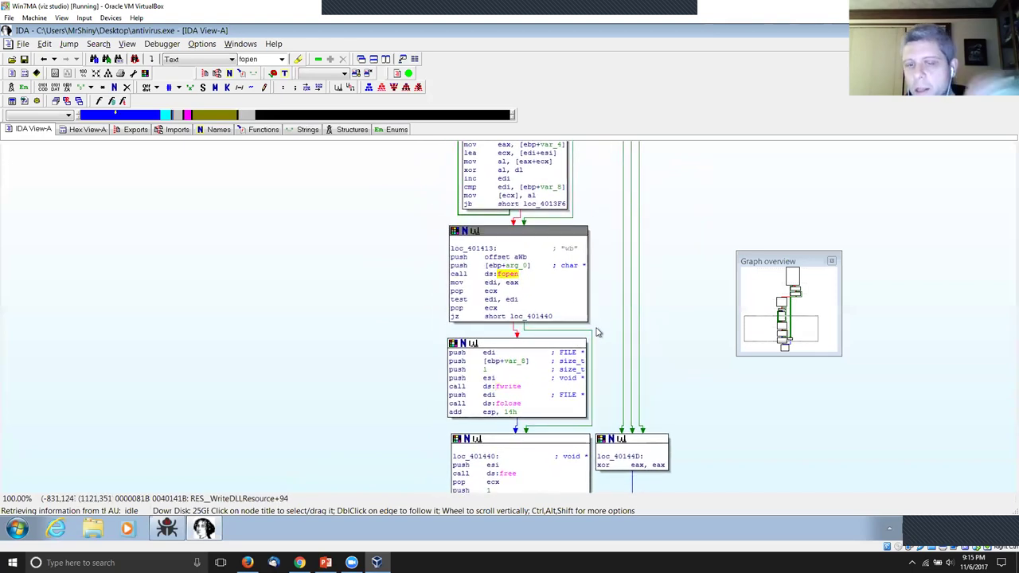
pyautogui.click(515, 265)
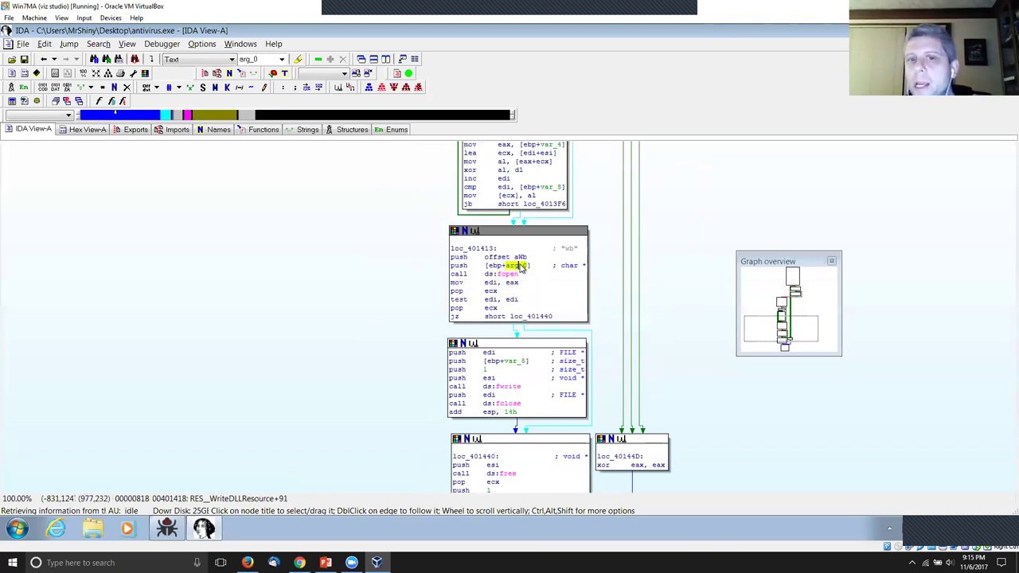
pyautogui.moveTo(518, 274)
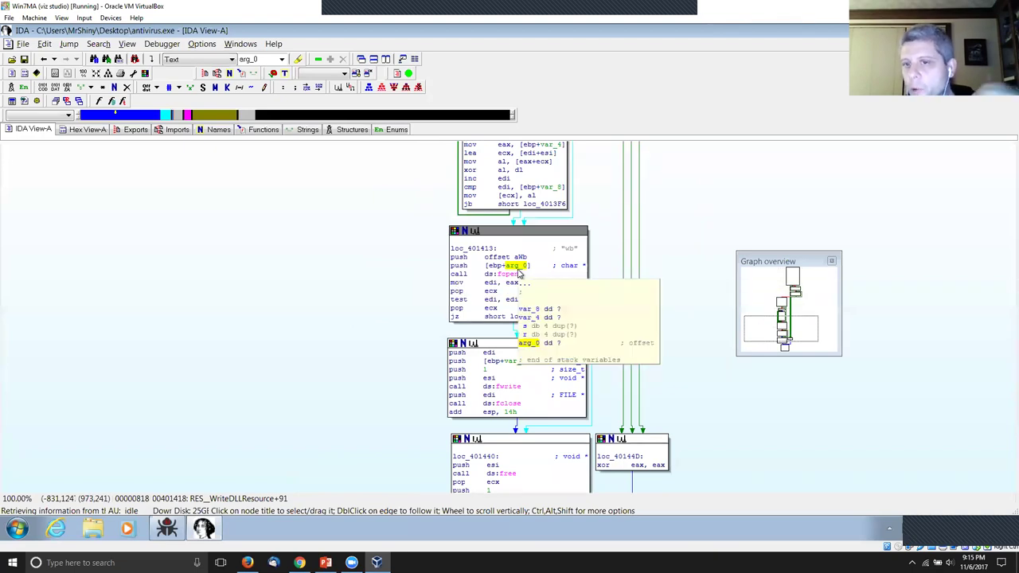
# Step: List the cross-references to RES__WriteDLLResource and jump to its call at sub_401454+53
pyautogui.moveTo(774, 335); pyautogui.dragTo(779, 287)
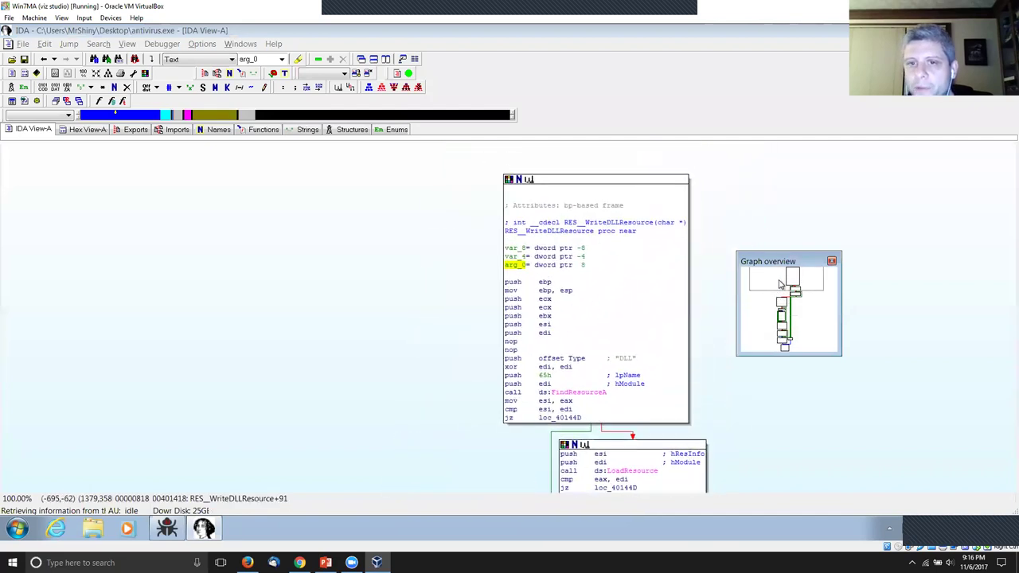
pyautogui.click(569, 231)
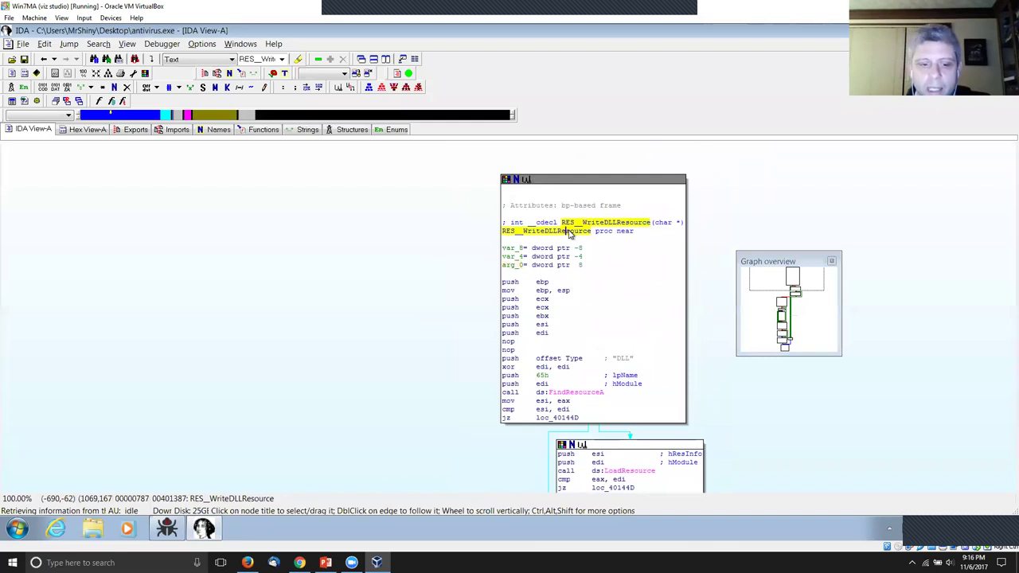
pyautogui.press('x')
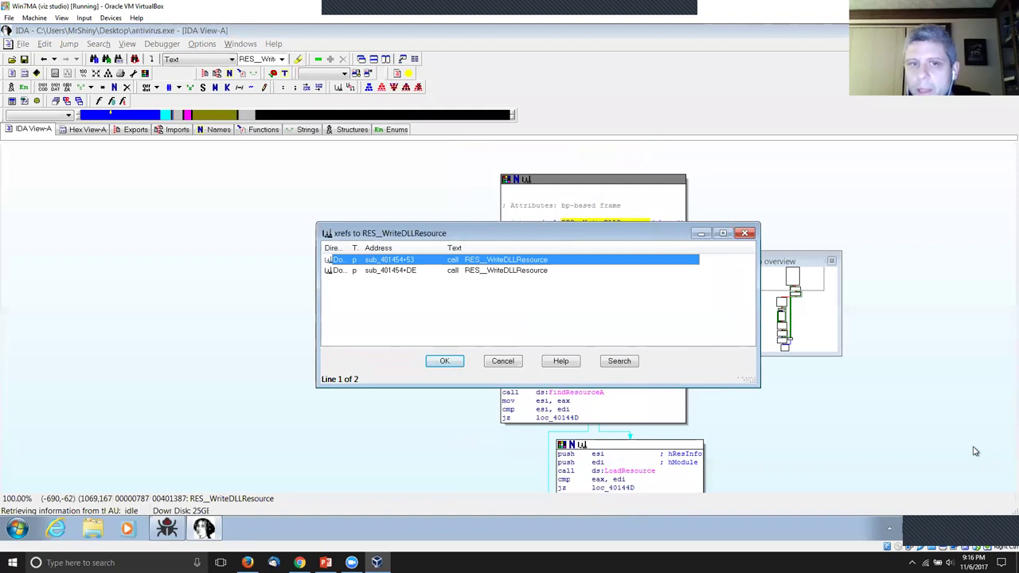
pyautogui.doubleClick(519, 260)
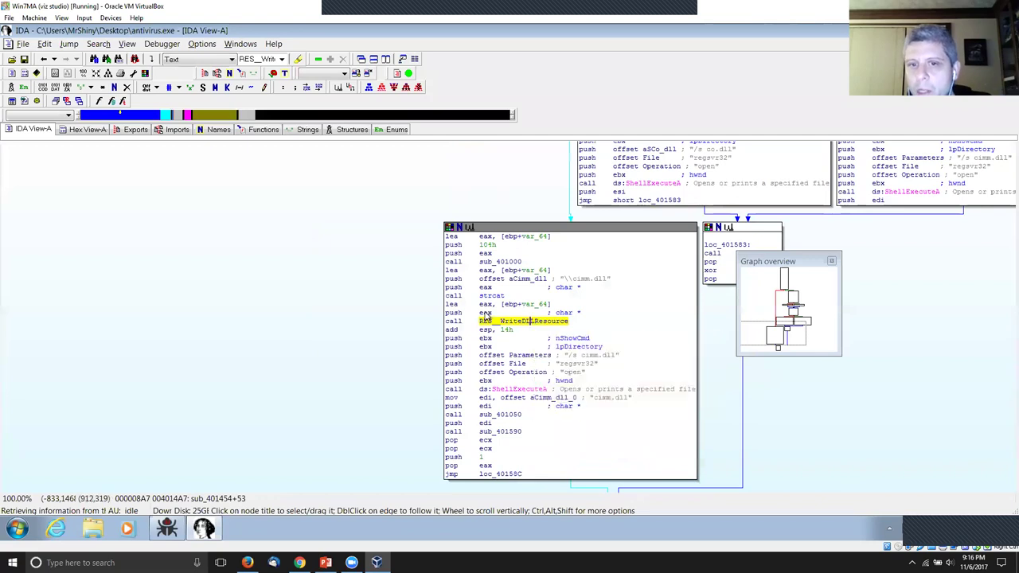
# Step: Trace the eax argument of the RES__WriteDLLResource call back through var_64 to the load before strcat
pyautogui.click(485, 313)
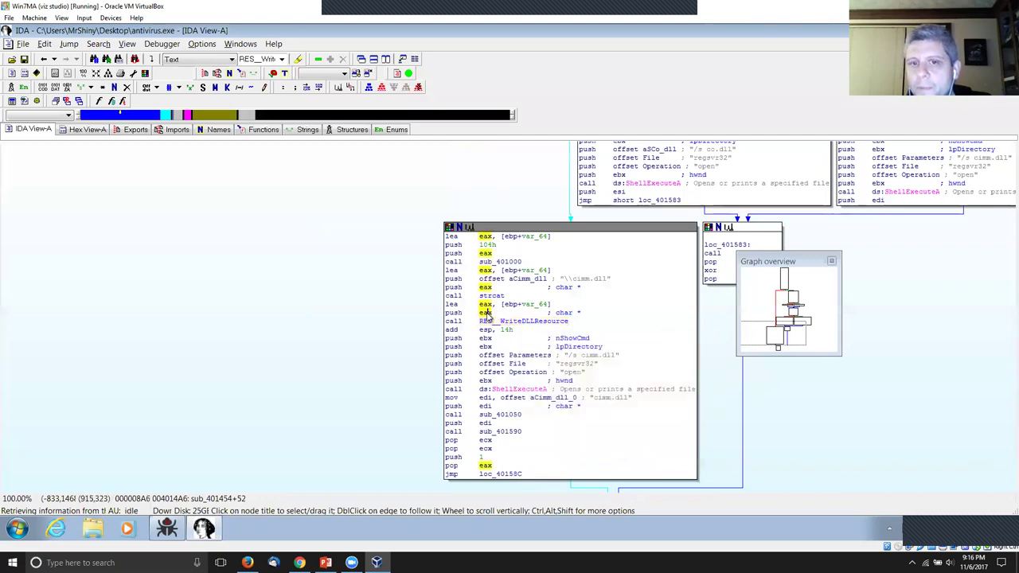
pyautogui.moveTo(503, 327)
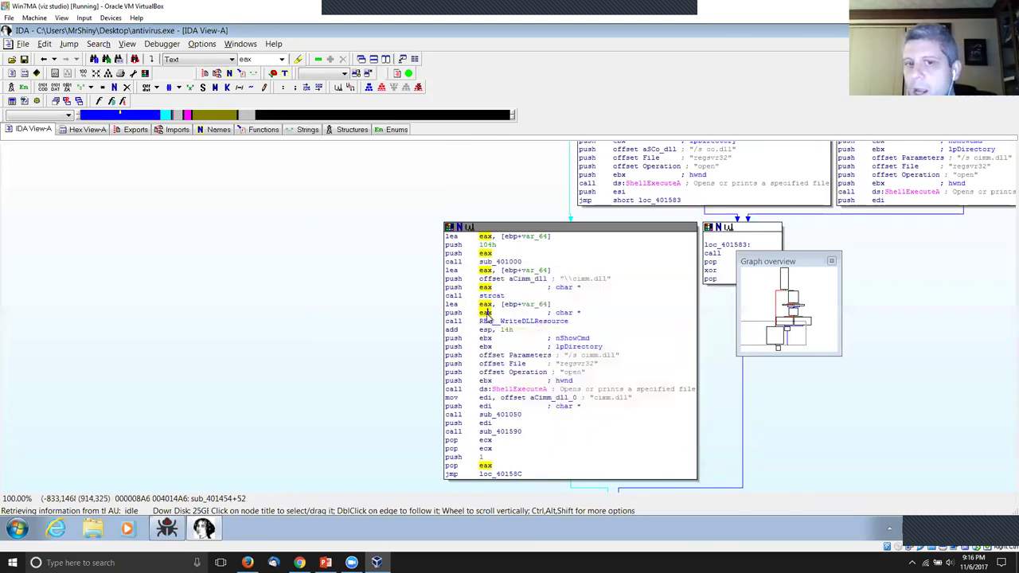
pyautogui.moveTo(538, 309)
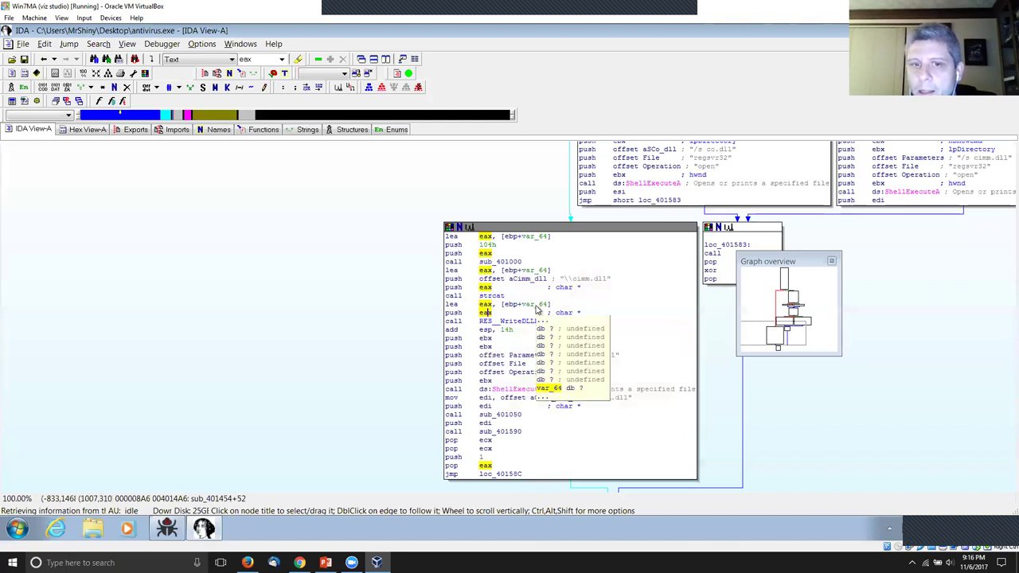
pyautogui.click(486, 307)
pyautogui.click(532, 305)
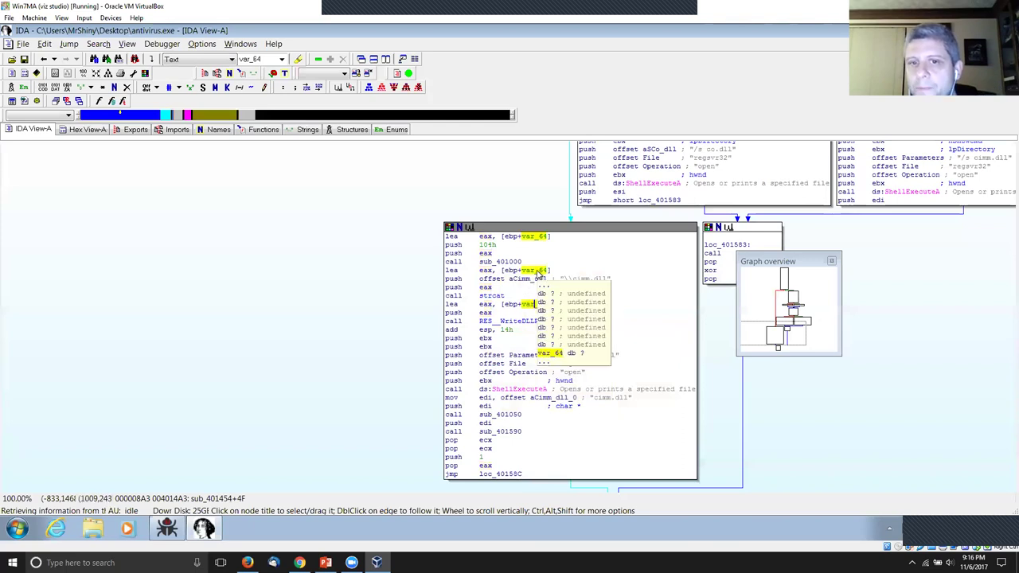
pyautogui.click(484, 270)
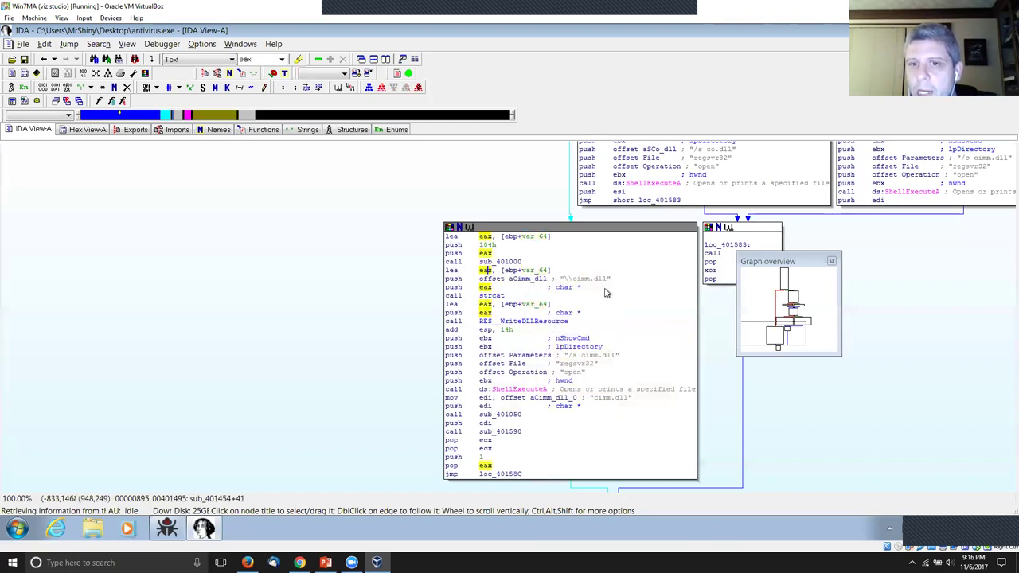
# Step: Highlight cimm in the string comment, the eax argument pushed after it, and the strcat call
pyautogui.click(593, 281)
pyautogui.click(583, 281)
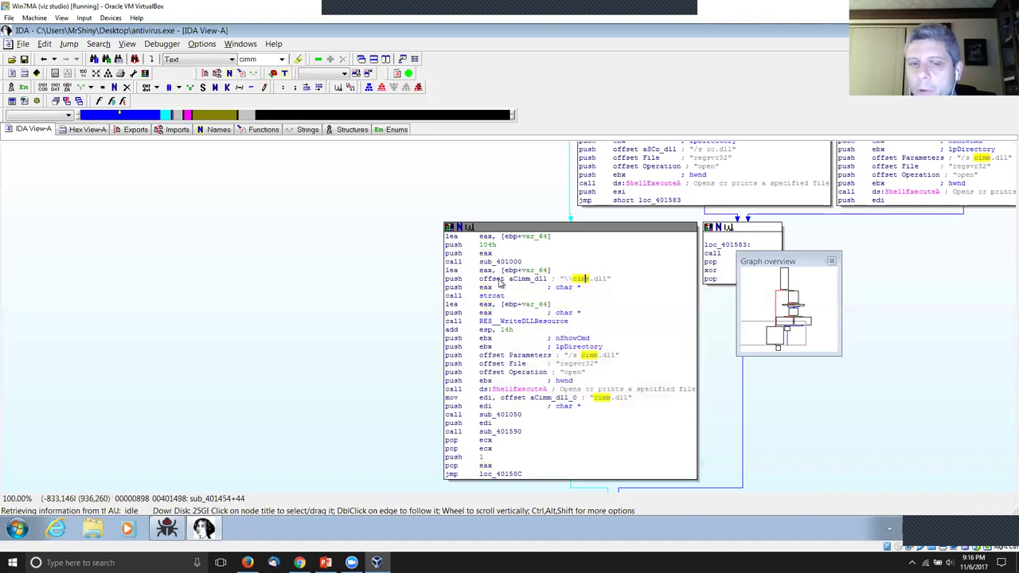
pyautogui.click(487, 287)
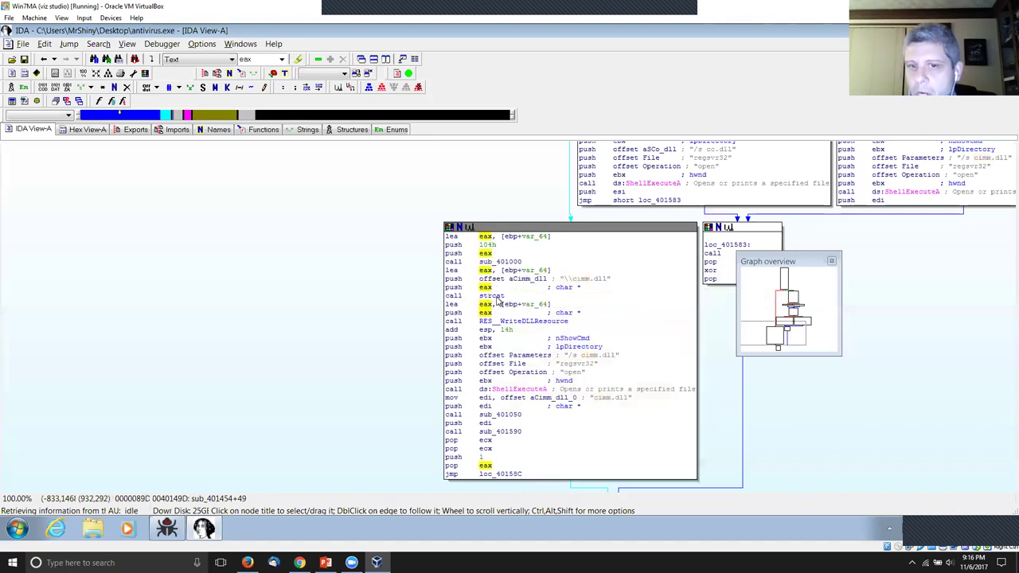
pyautogui.click(497, 297)
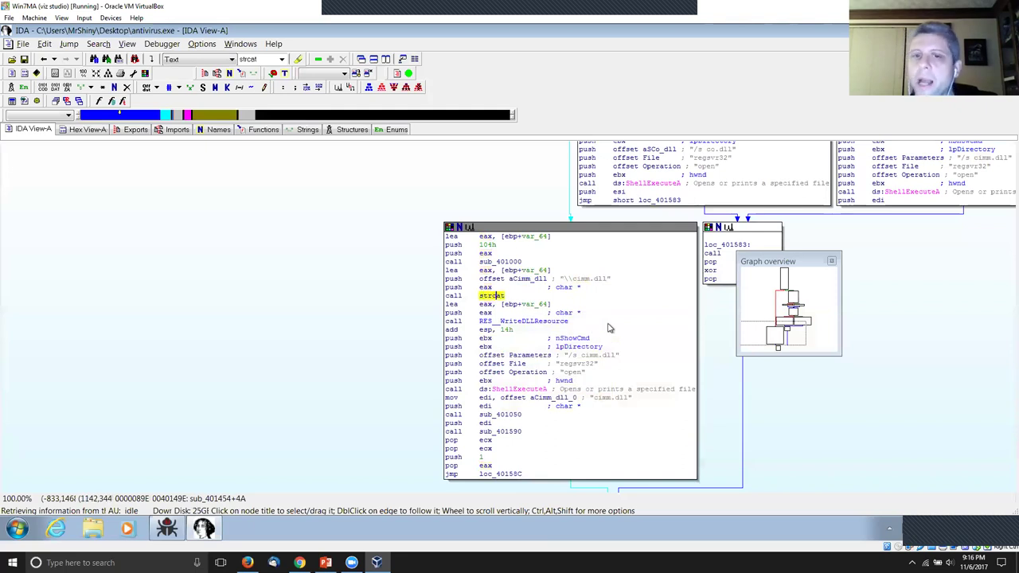
# Step: Highlight the var_64 buffer loaded before strcat and select the cimm.dll file name in the string comment
pyautogui.click(530, 271)
pyautogui.click(591, 279)
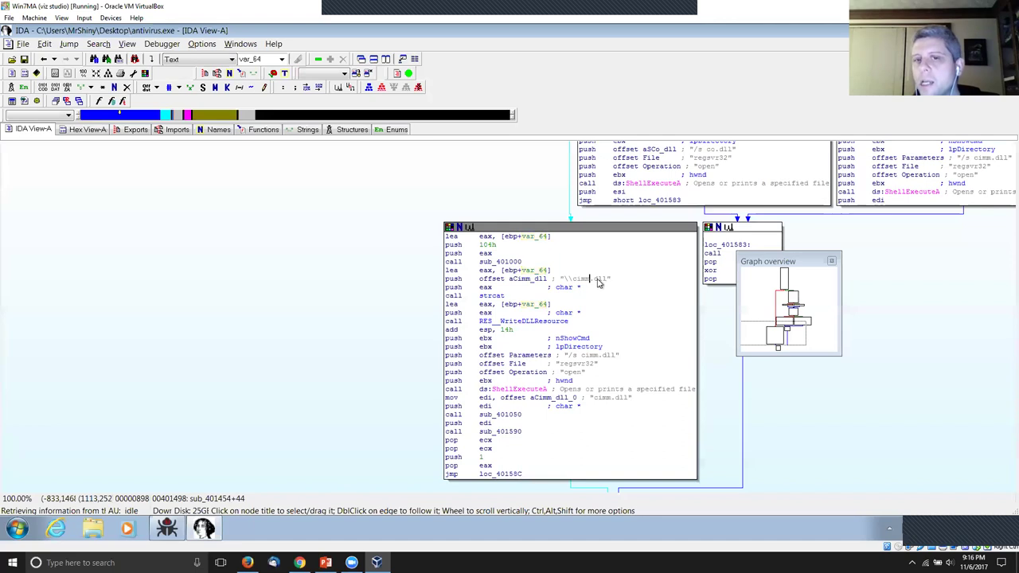
pyautogui.moveTo(572, 279); pyautogui.dragTo(606, 280)
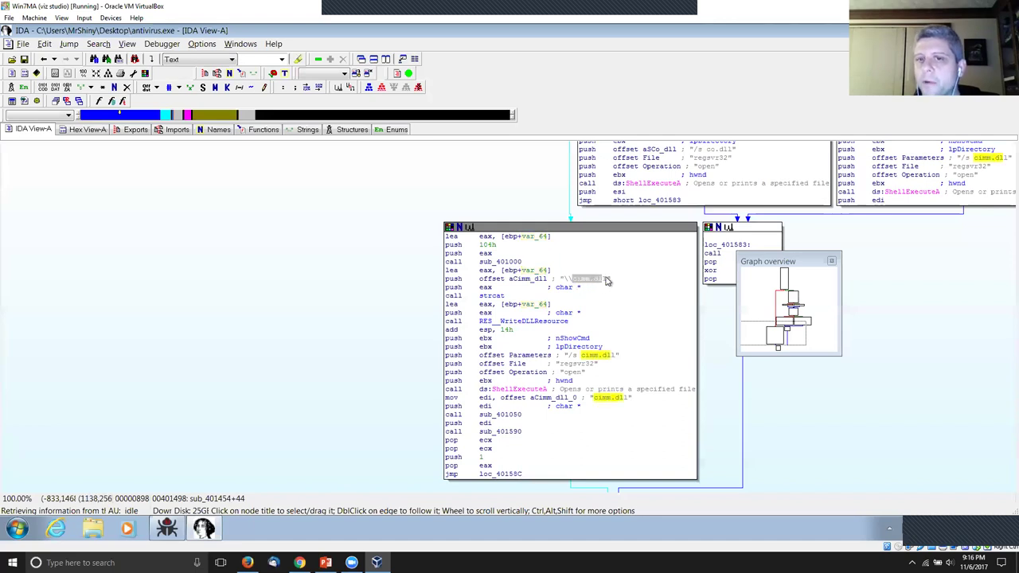
pyautogui.moveTo(919, 401); pyautogui.dragTo(899, 392)
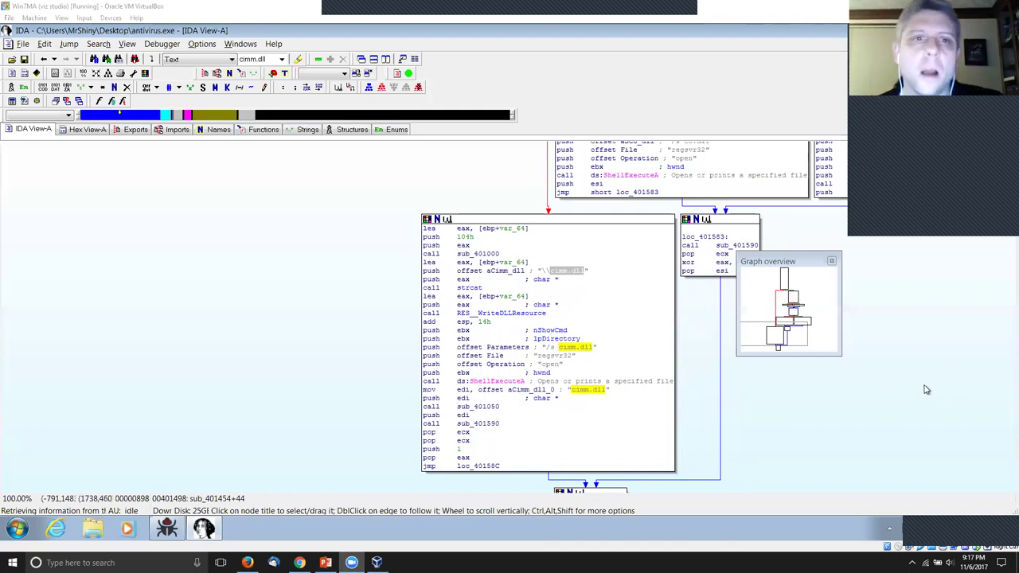
# Step: Open the fopen import in the disassembly, list its cross-references in an enlarged list with a wider Type column, and close the list
pyautogui.click(172, 131)
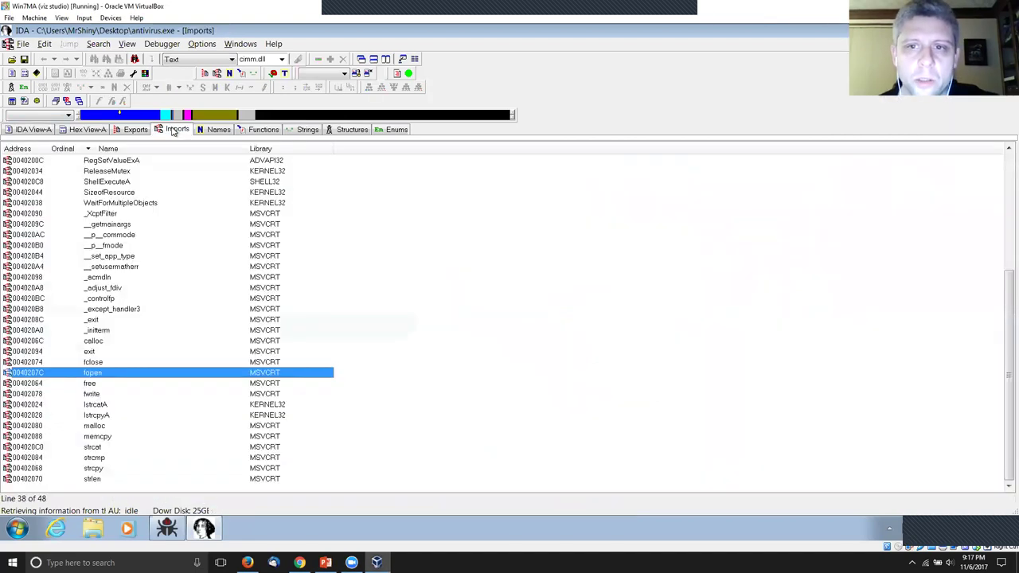
pyautogui.doubleClick(130, 370)
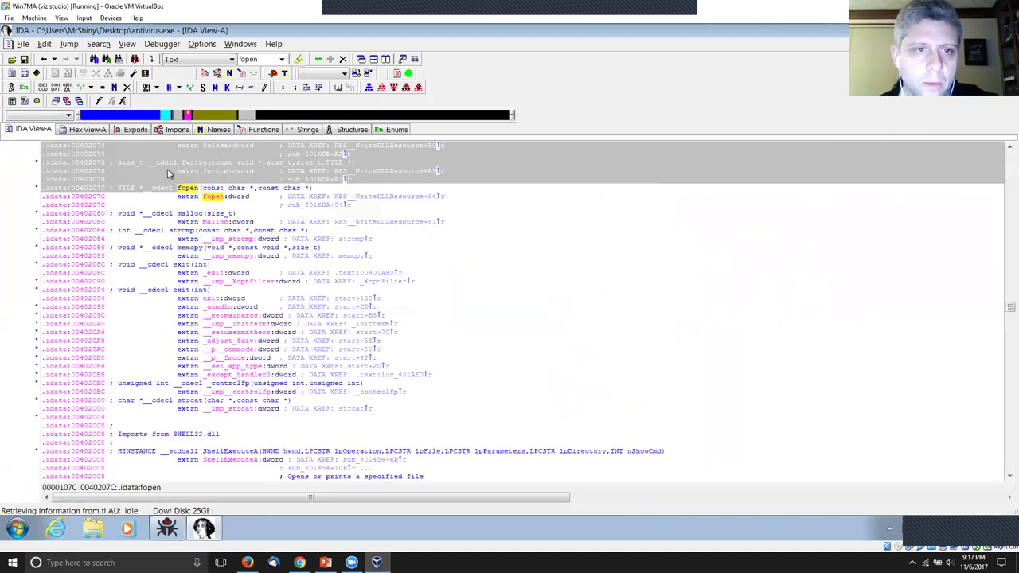
pyautogui.press('x')
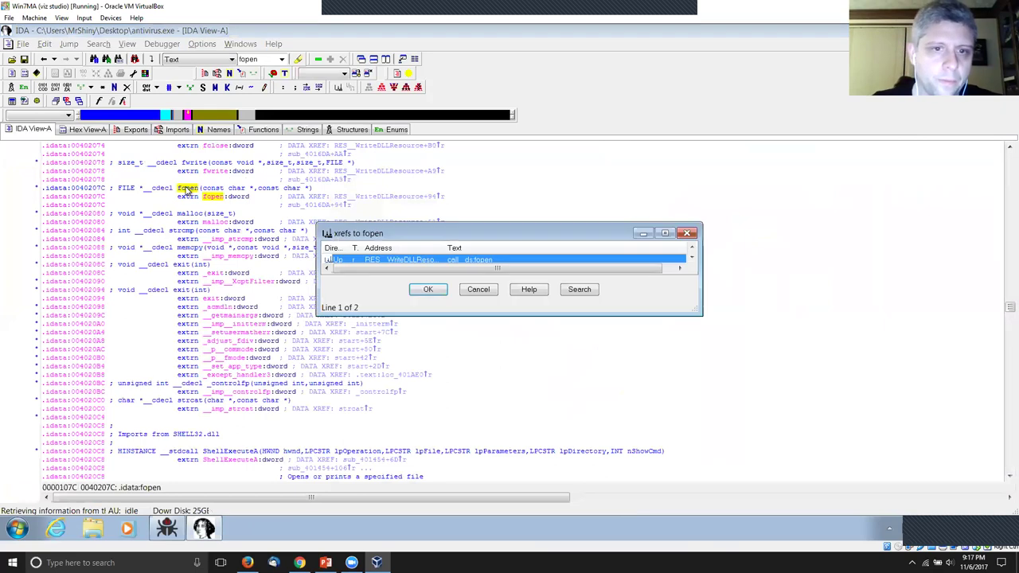
pyautogui.moveTo(703, 317); pyautogui.dragTo(740, 399)
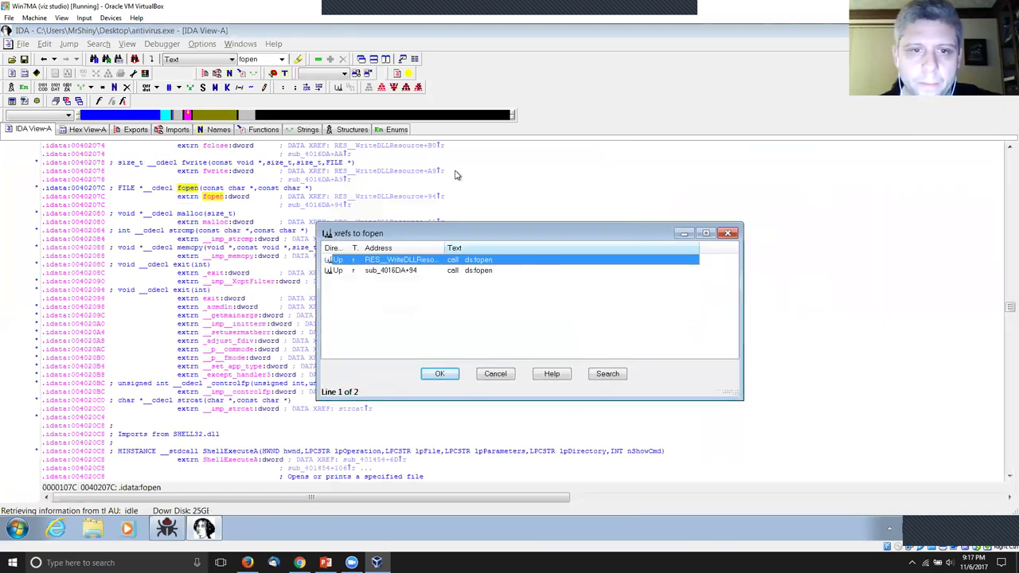
pyautogui.moveTo(360, 248); pyautogui.dragTo(394, 248)
pyautogui.moveTo(459, 235); pyautogui.dragTo(513, 160)
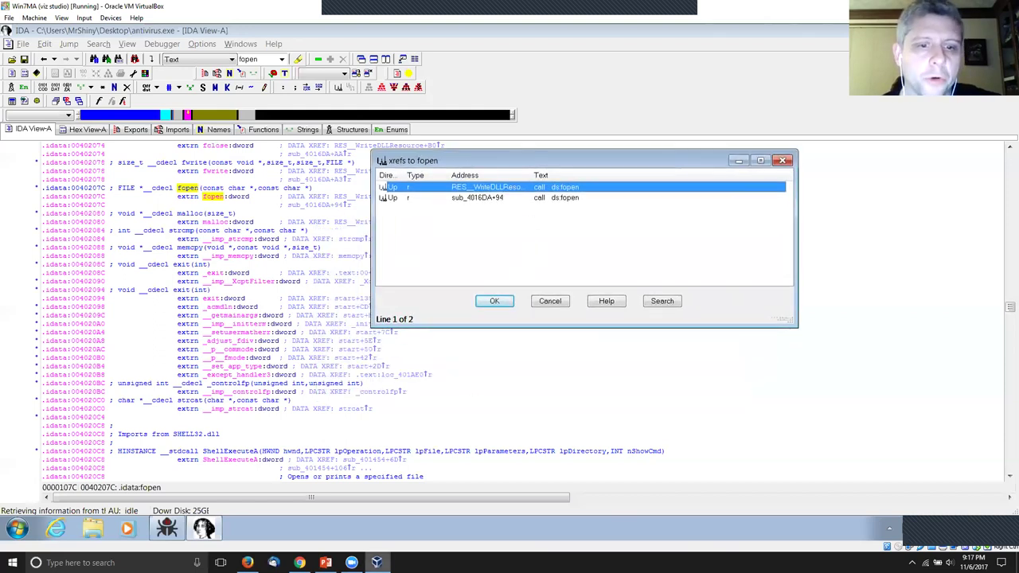
pyautogui.click(351, 563)
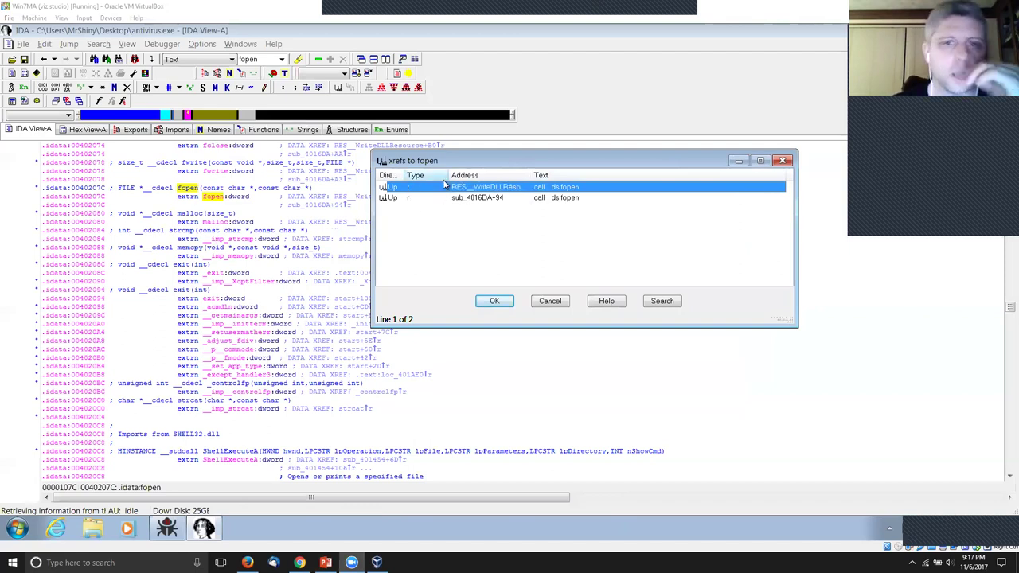
pyautogui.click(552, 303)
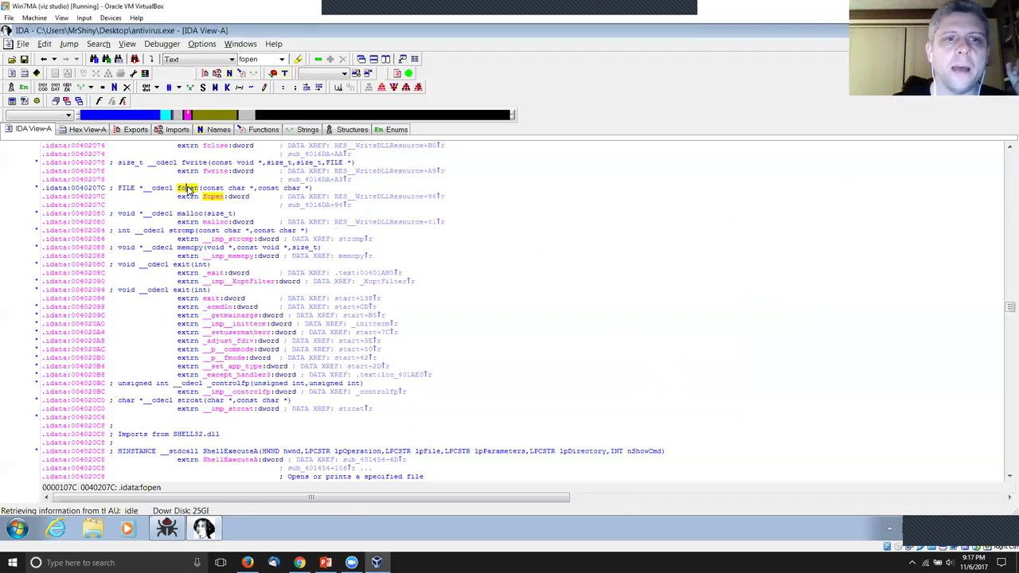
# Step: List the cross-references to fopen again, enlarging the list and widening its Type and Address columns to show the full entries
pyautogui.press('x')
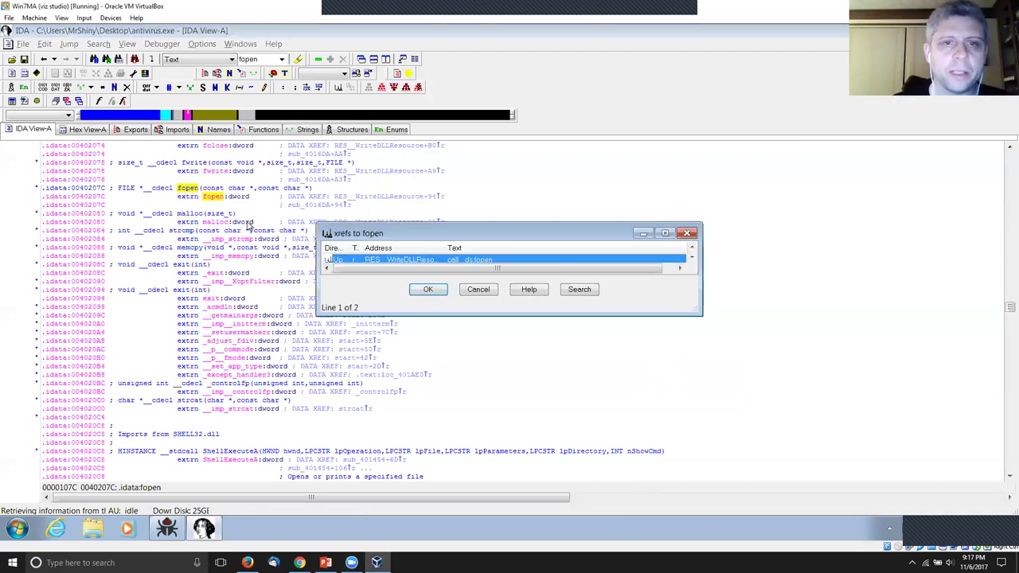
pyautogui.moveTo(465, 237); pyautogui.dragTo(463, 161)
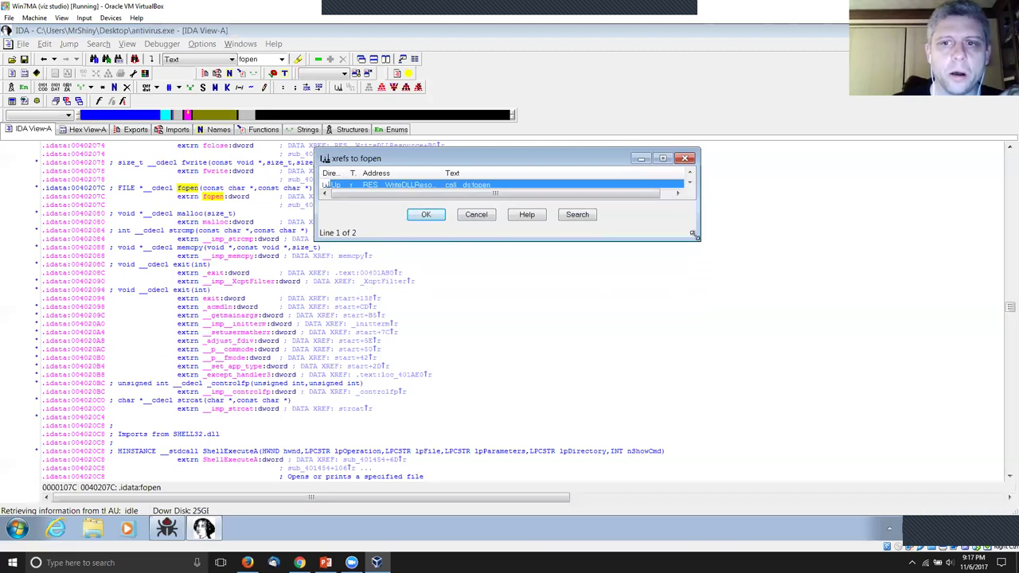
pyautogui.moveTo(715, 265); pyautogui.dragTo(753, 311)
pyautogui.click(510, 196)
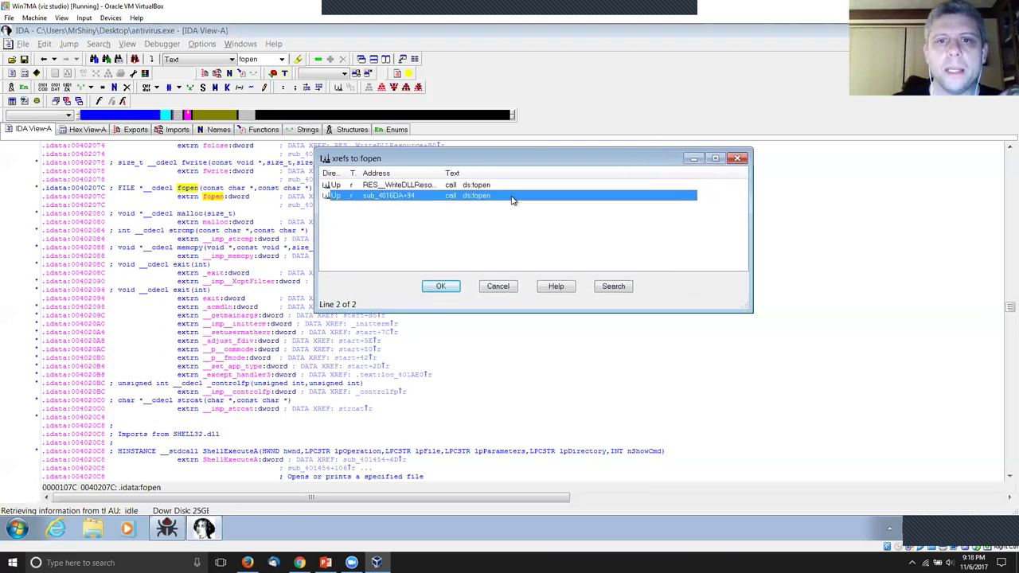
pyautogui.click(500, 187)
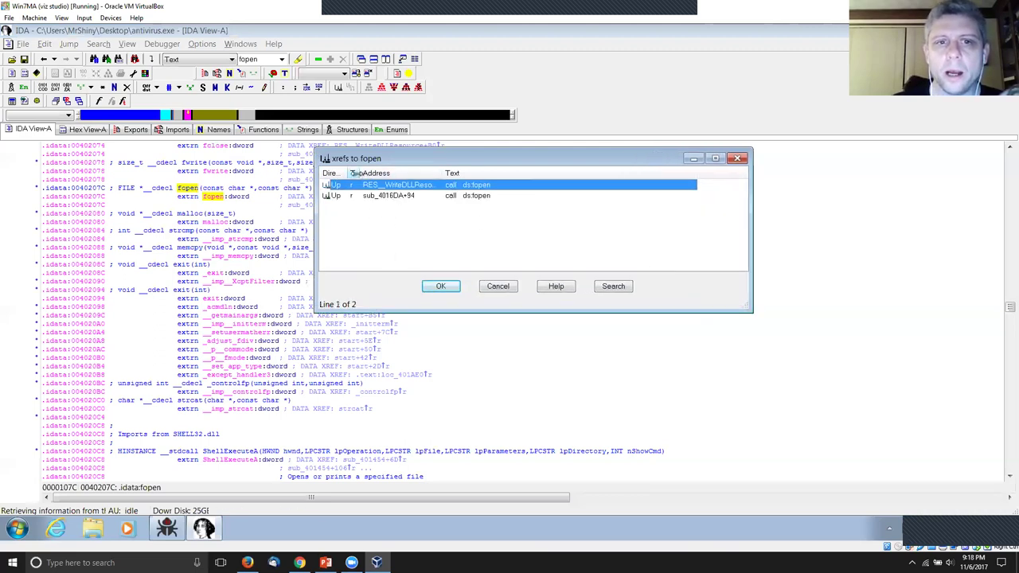
pyautogui.moveTo(362, 173)
pyautogui.mouseDown()
pyautogui.moveTo(393, 173)
pyautogui.moveTo(377, 175)
pyautogui.mouseUp()
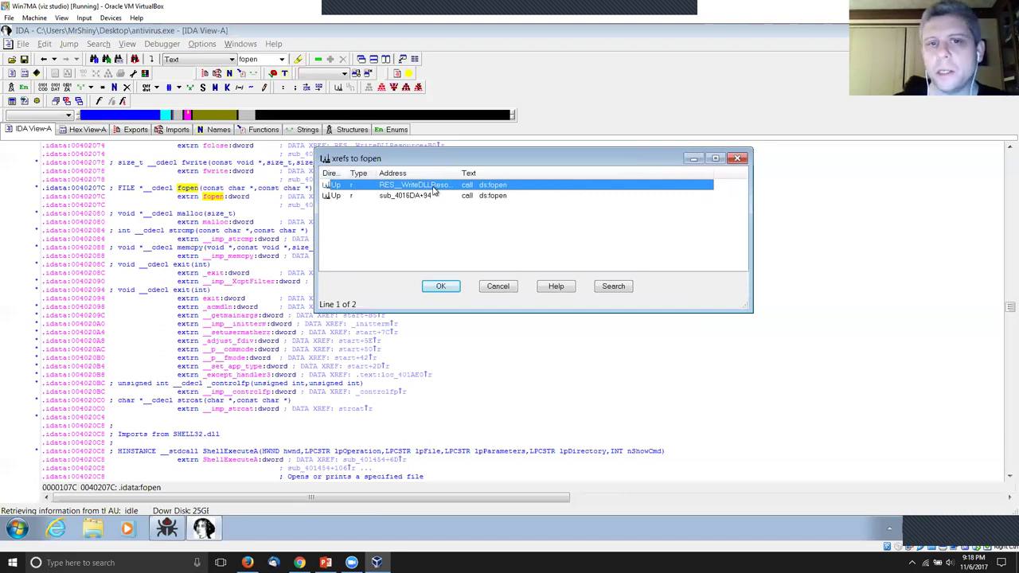
pyautogui.doubleClick(456, 174)
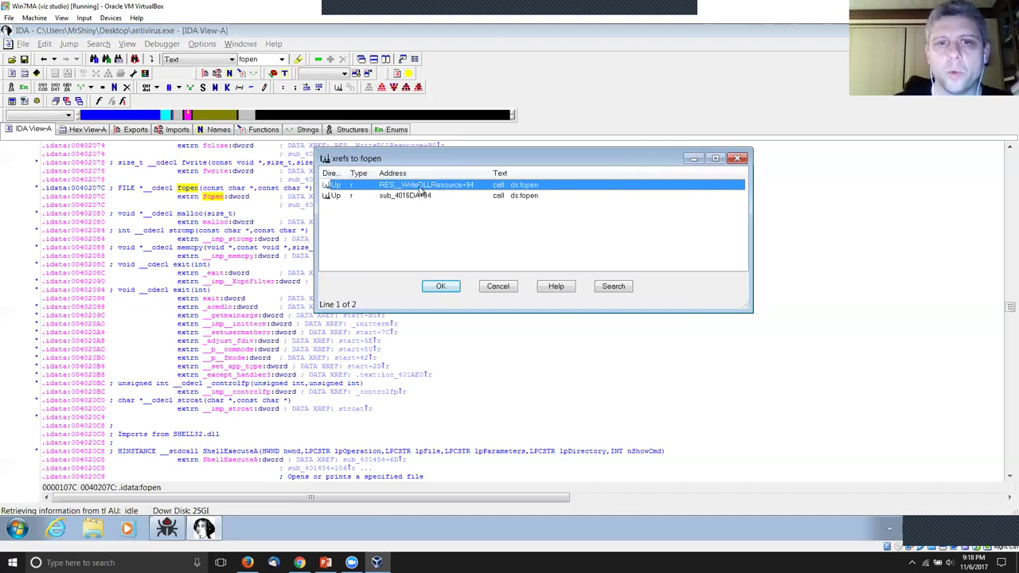
# Step: Read the help topic on using the list viewer from the fopen cross-reference list and close both windows
pyautogui.click(331, 196)
pyautogui.click(555, 286)
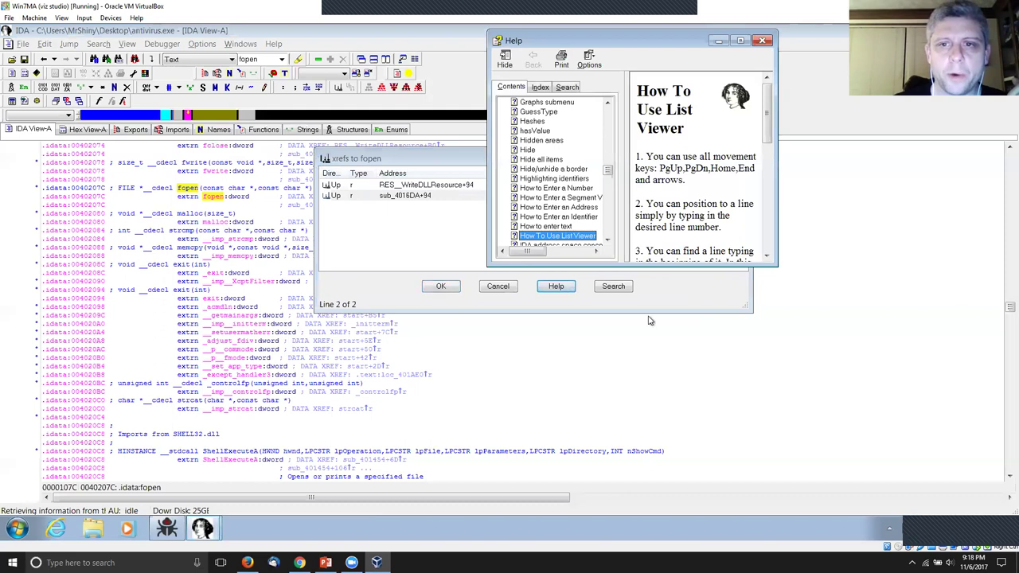
pyautogui.moveTo(776, 265); pyautogui.dragTo(978, 430)
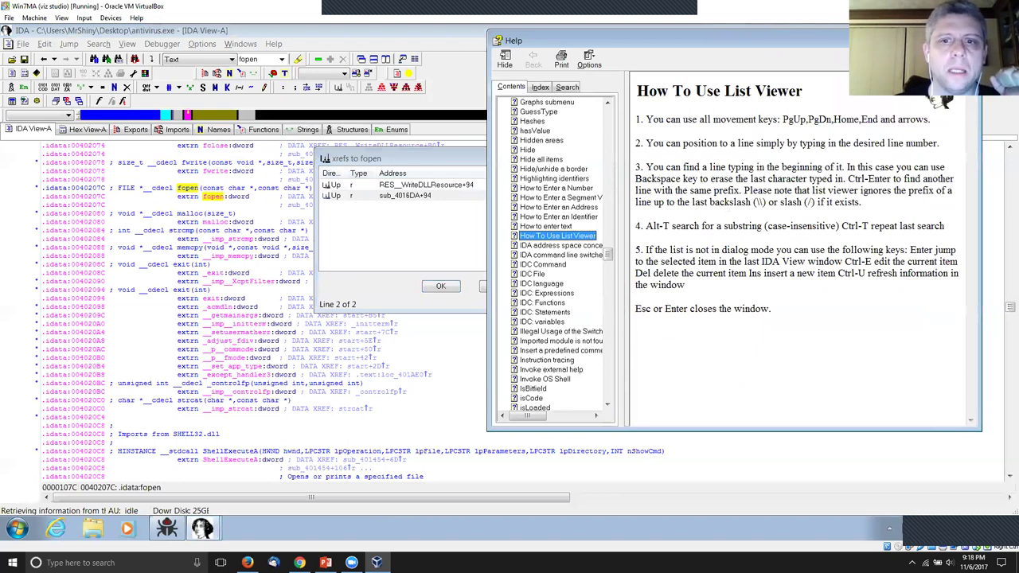
pyautogui.press('Escape')
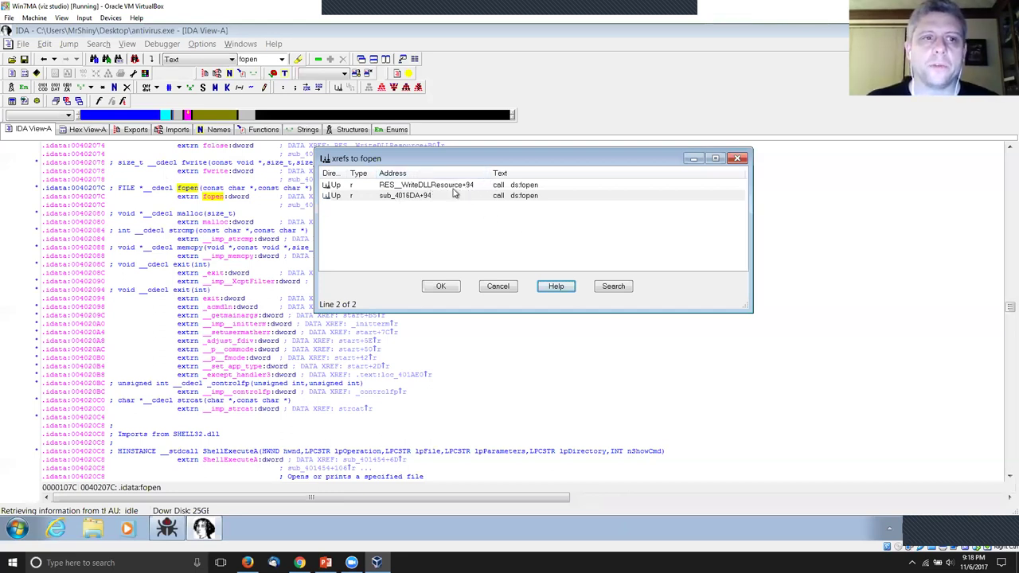
pyautogui.click(498, 287)
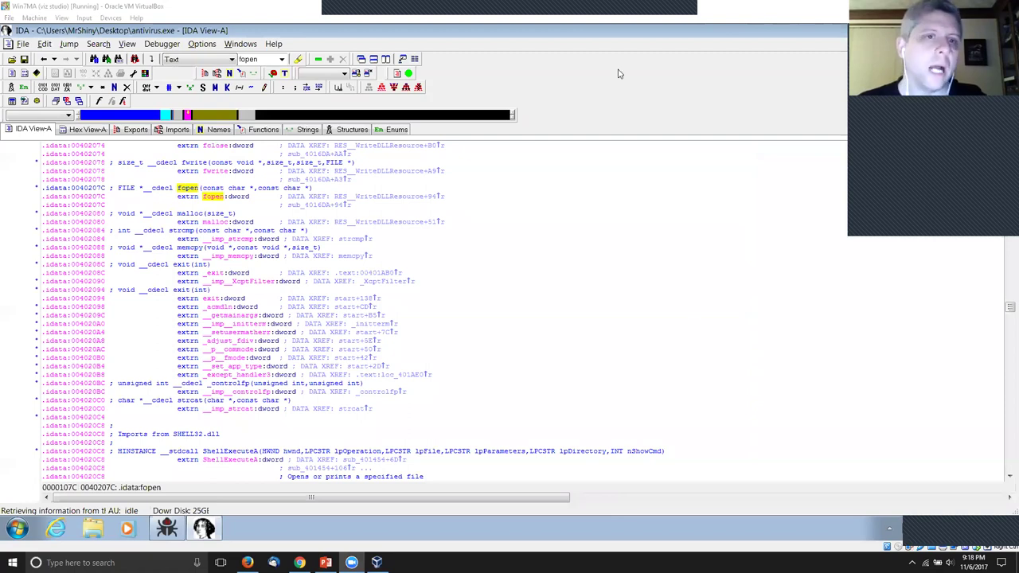
# Step: Sort the imported functions by library and select the ADVAPI32 entries RegSetValueExA and RegQueryValueExA at the start
pyautogui.hotkey('ctrl', 'Tab')
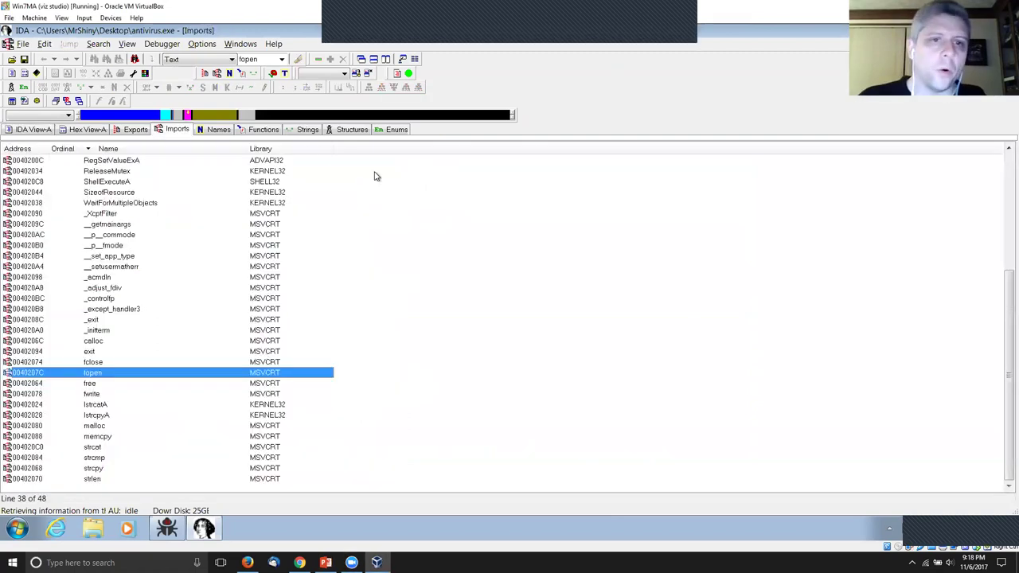
pyautogui.click(302, 151)
pyautogui.scroll(6, 402, 257)
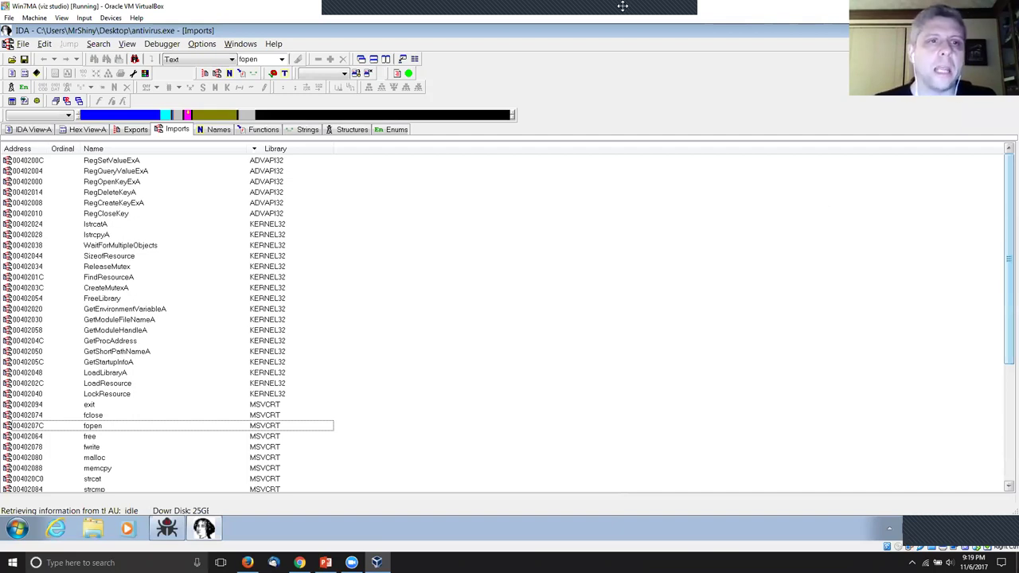
pyautogui.click(129, 163)
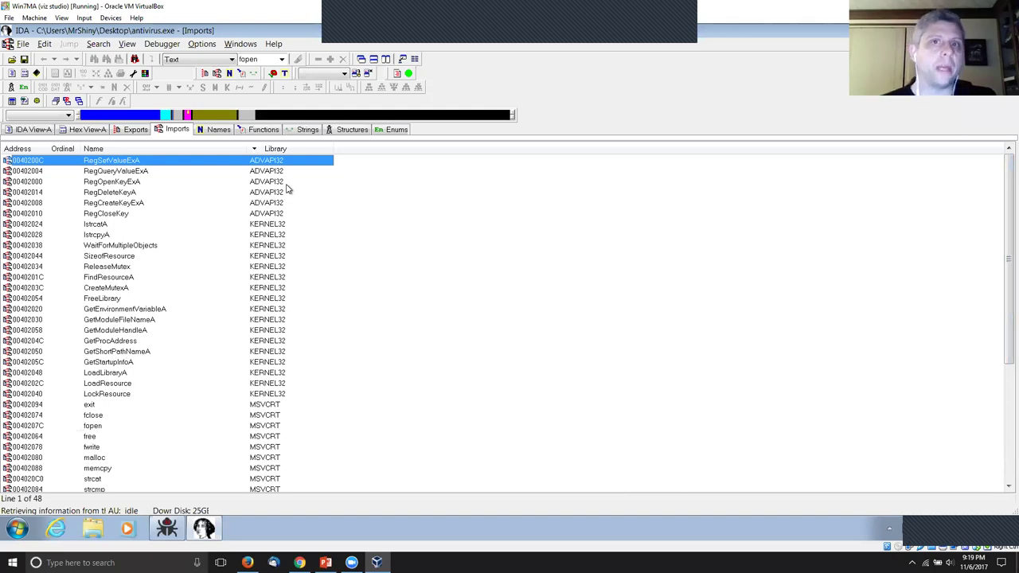
pyautogui.press('Down')
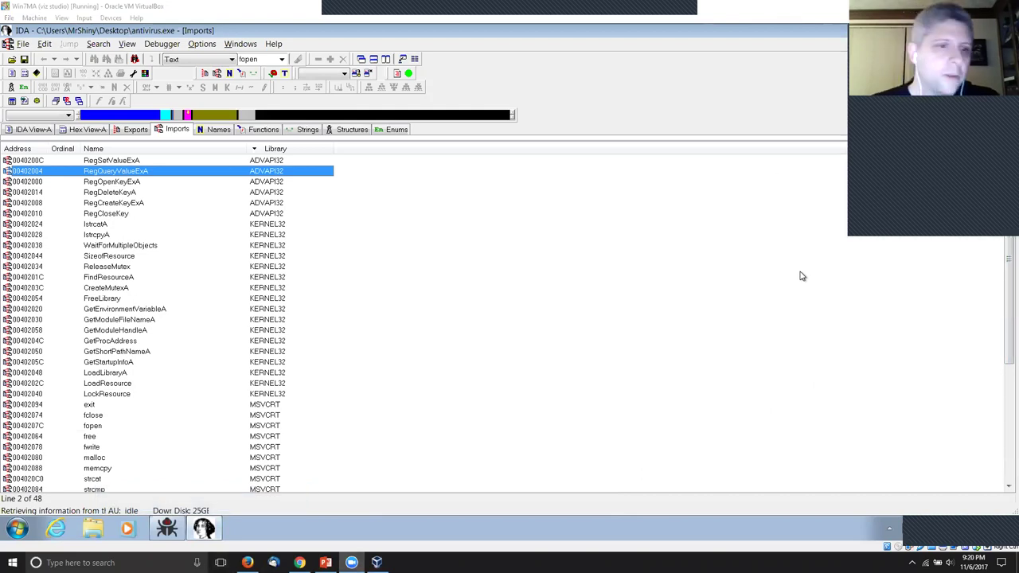
# Step: Go from the fclose import to the import declarations, list the cross-references to exit, and close the list
pyautogui.doubleClick(111, 416)
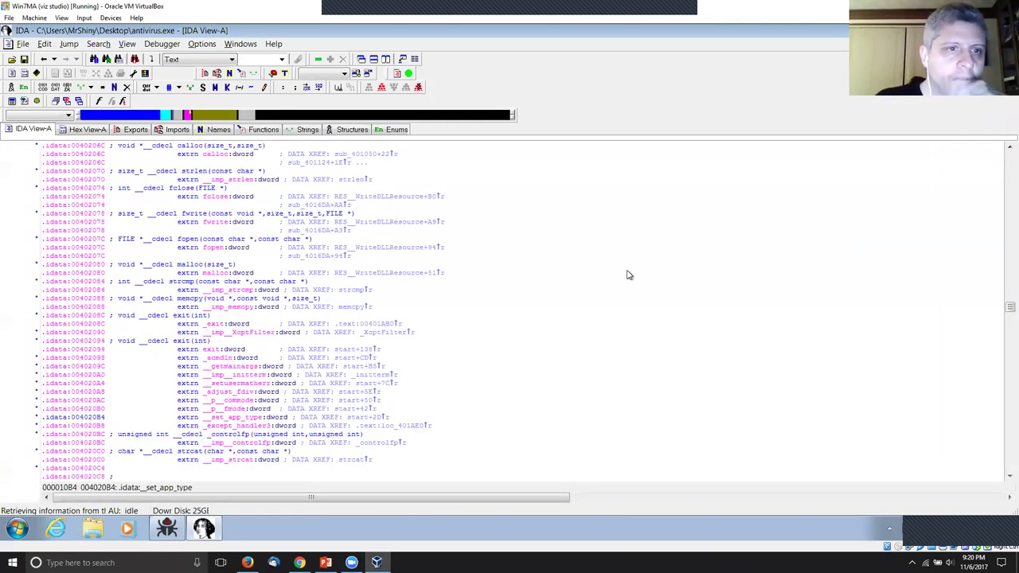
pyautogui.click(182, 342)
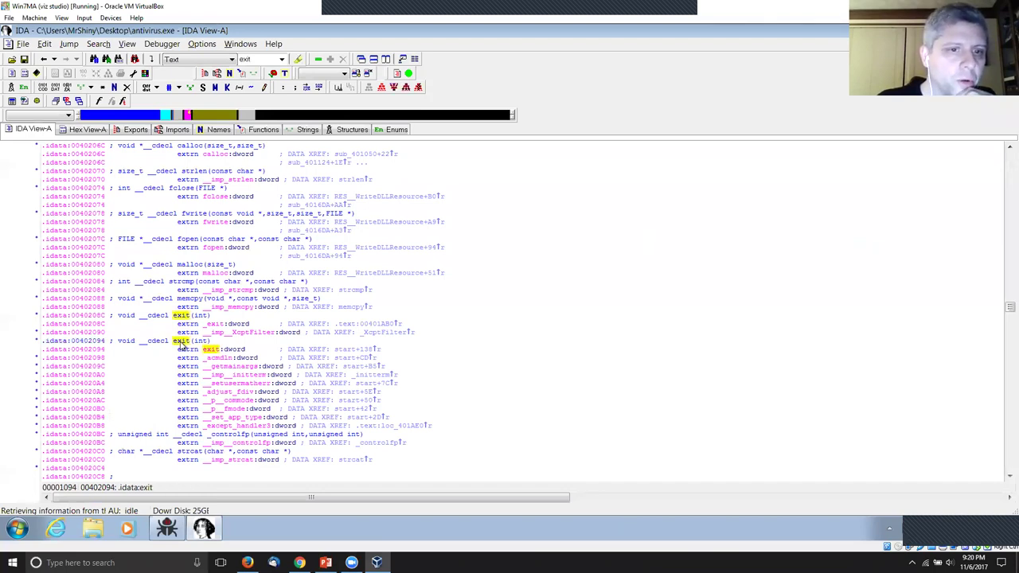
pyautogui.press('x')
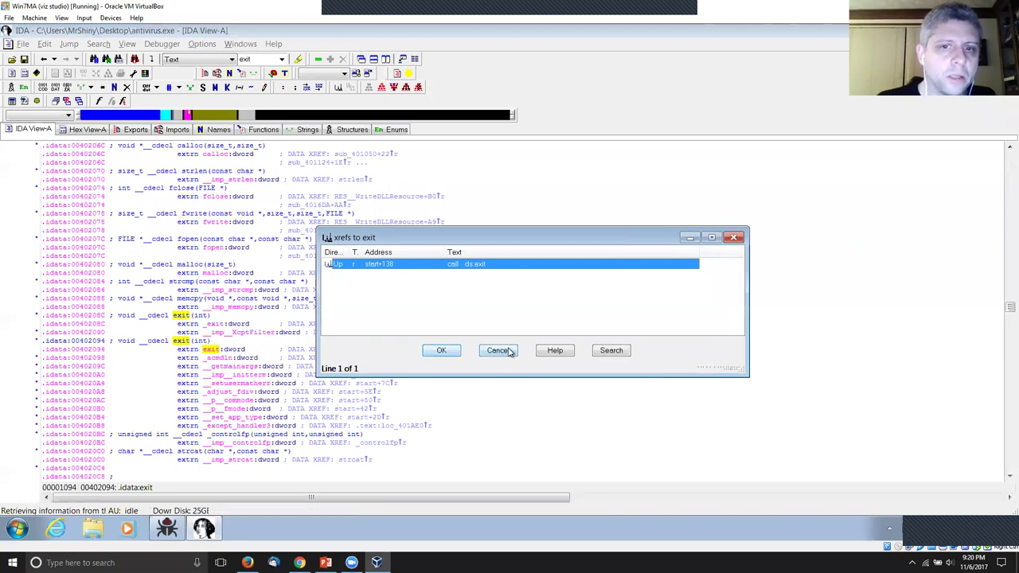
pyautogui.click(508, 352)
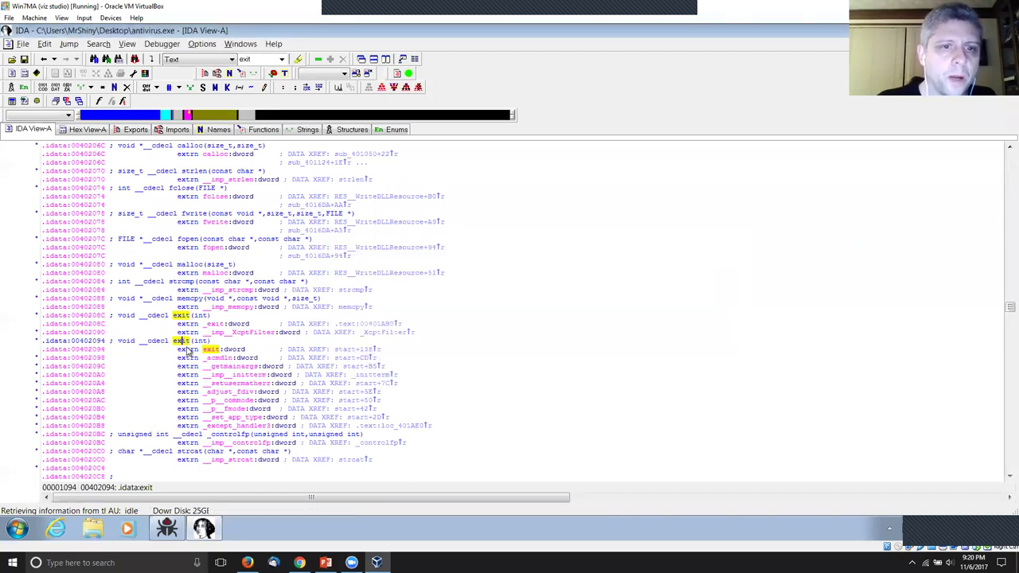
# Step: Move the cursor from the exit declaration up to the fopen declaration in the .idata section
pyautogui.scroll(2, 472, 341)
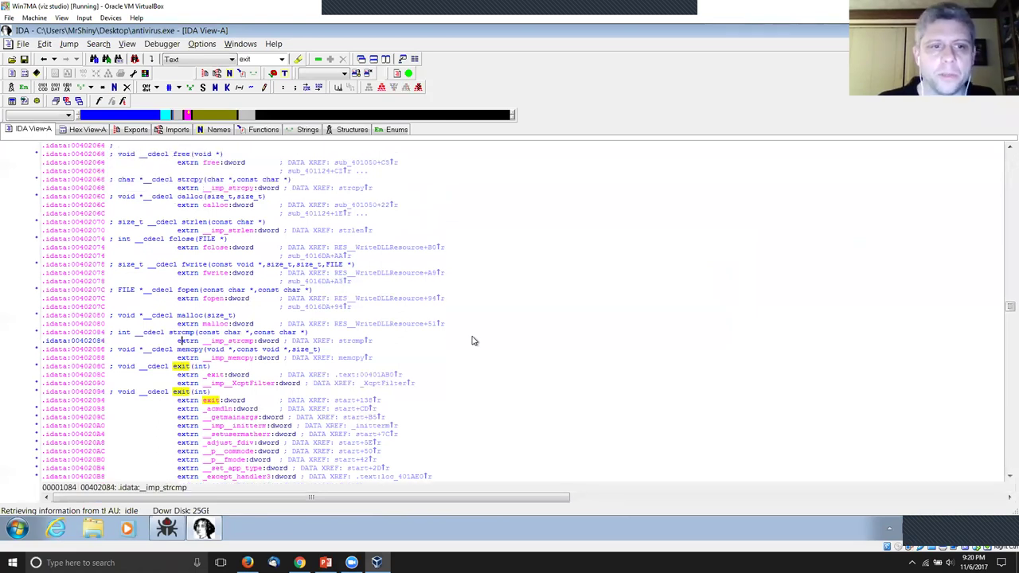
pyautogui.scroll(-1, 208, 376)
pyautogui.click(180, 366)
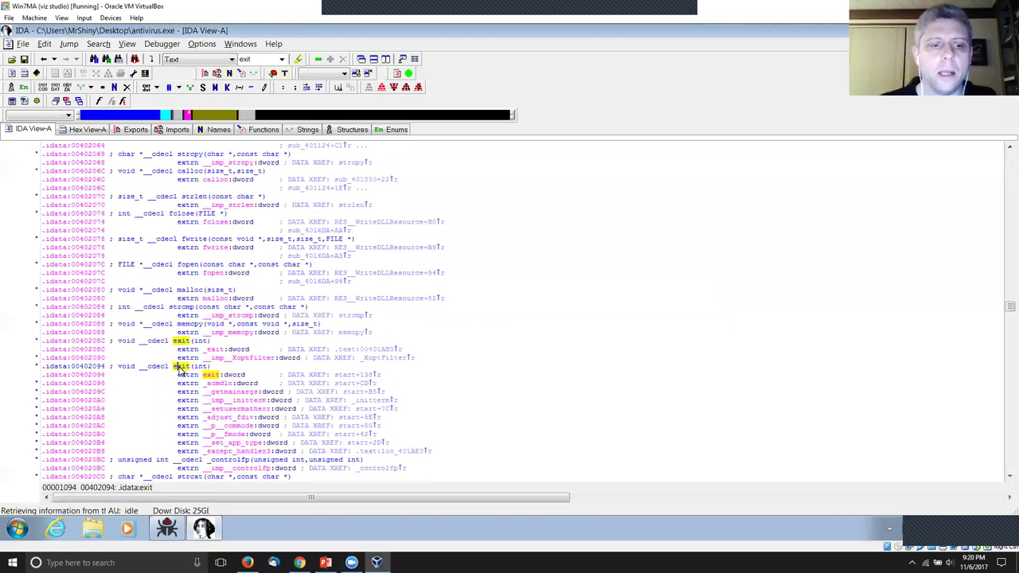
pyautogui.press('Up')
pyautogui.press('Up')
pyautogui.press('Up')
pyautogui.press('Up')
pyautogui.press('Up')
pyautogui.press('Up')
pyautogui.press('Up')
pyautogui.press('Up')
pyautogui.press('Up')
pyautogui.press('Up')
pyautogui.press('Up')
pyautogui.press('Up')
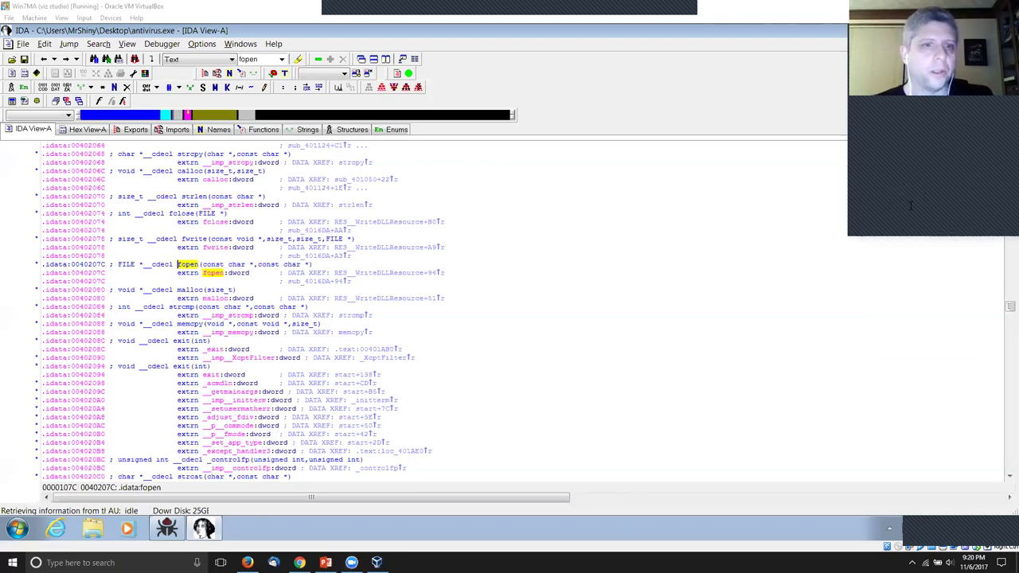
# Step: Return to the imported functions and point out the KERNEL32 entries GetProcAddress and LoadLibraryA
pyautogui.click(170, 131)
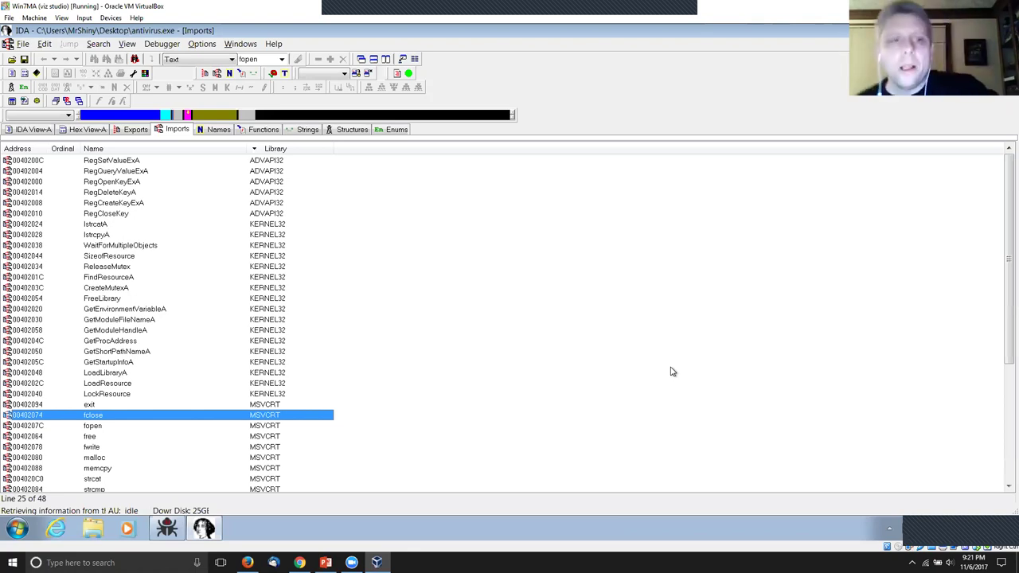
pyautogui.click(155, 344)
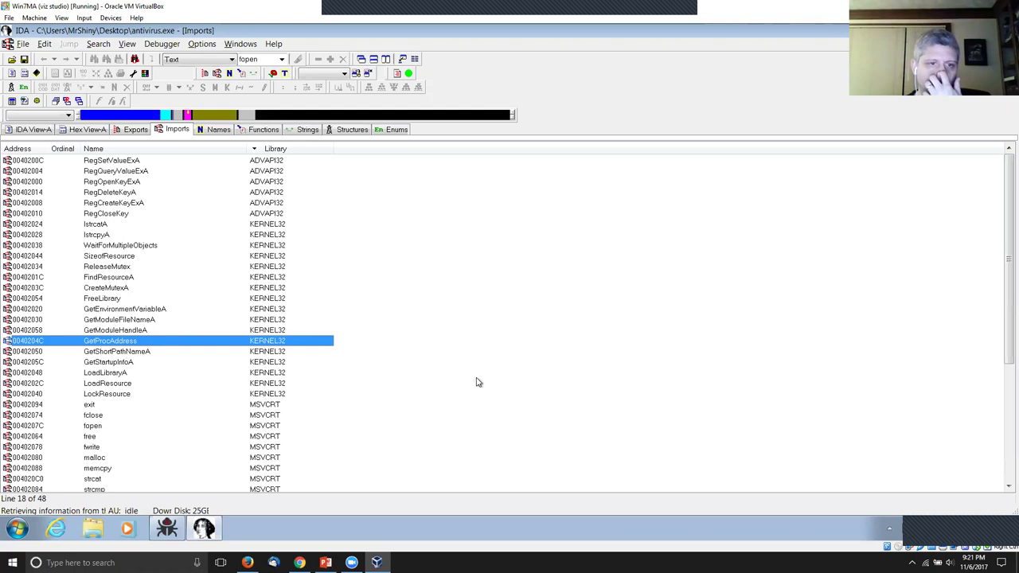
pyautogui.click(167, 373)
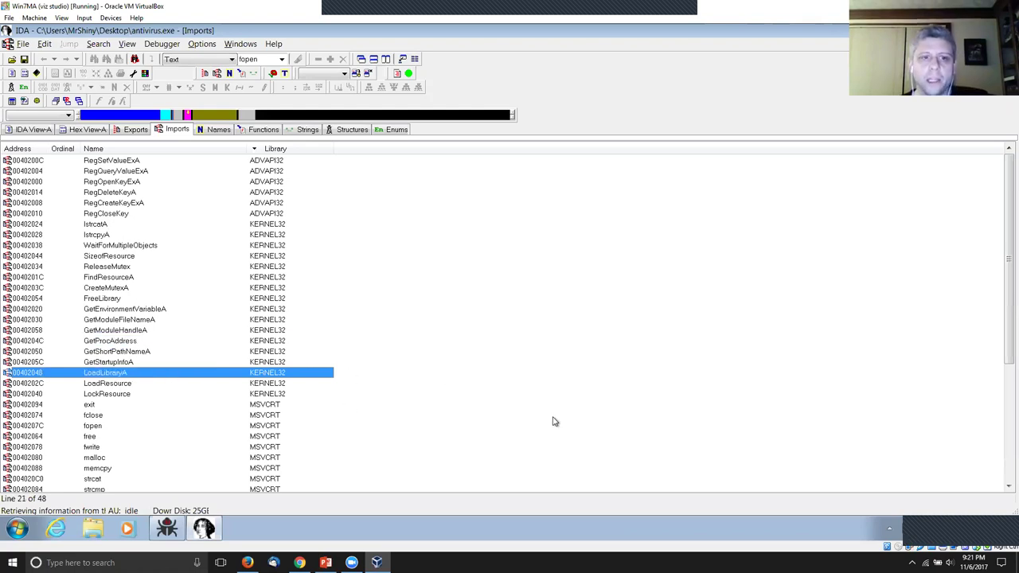
pyautogui.click(157, 344)
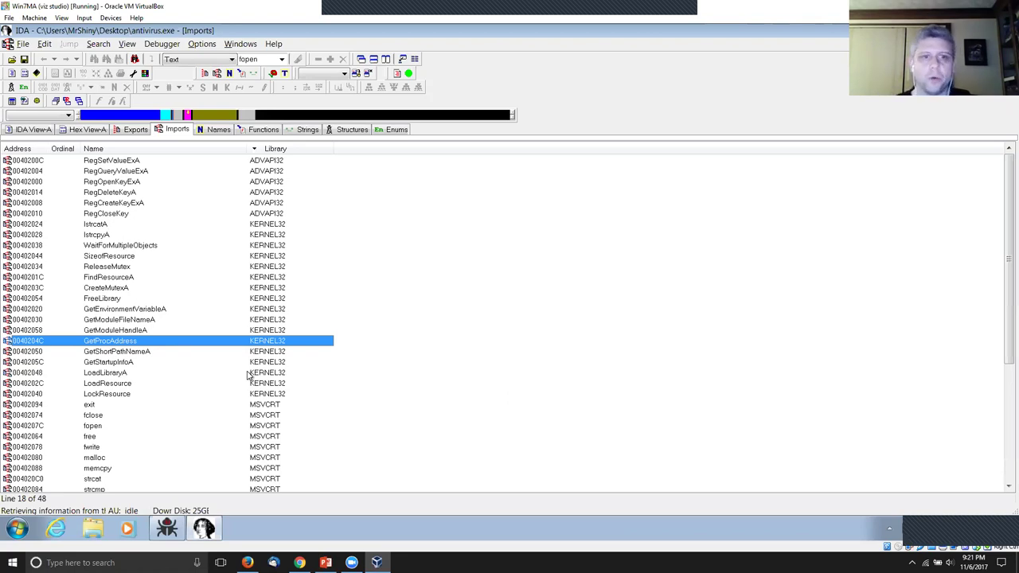
# Step: Open the LoadLibraryA import in the disassembly and list its cross-references
pyautogui.doubleClick(210, 373)
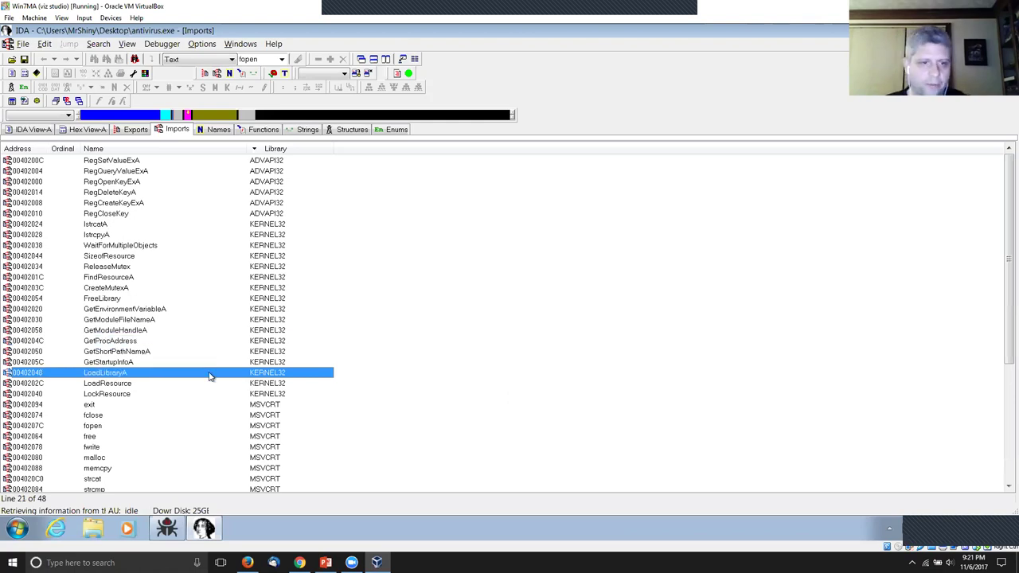
pyautogui.click(219, 190)
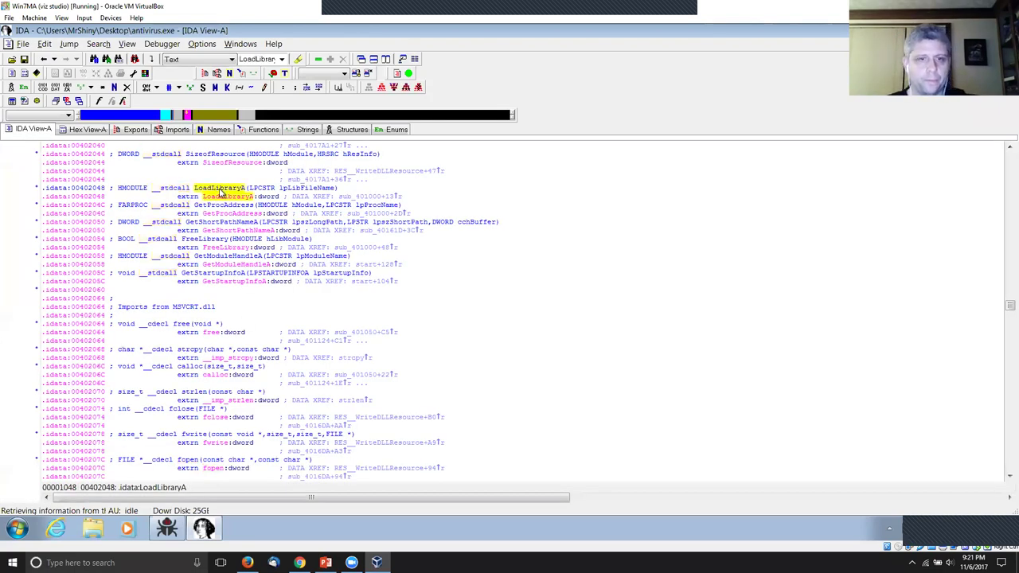
pyautogui.press('x')
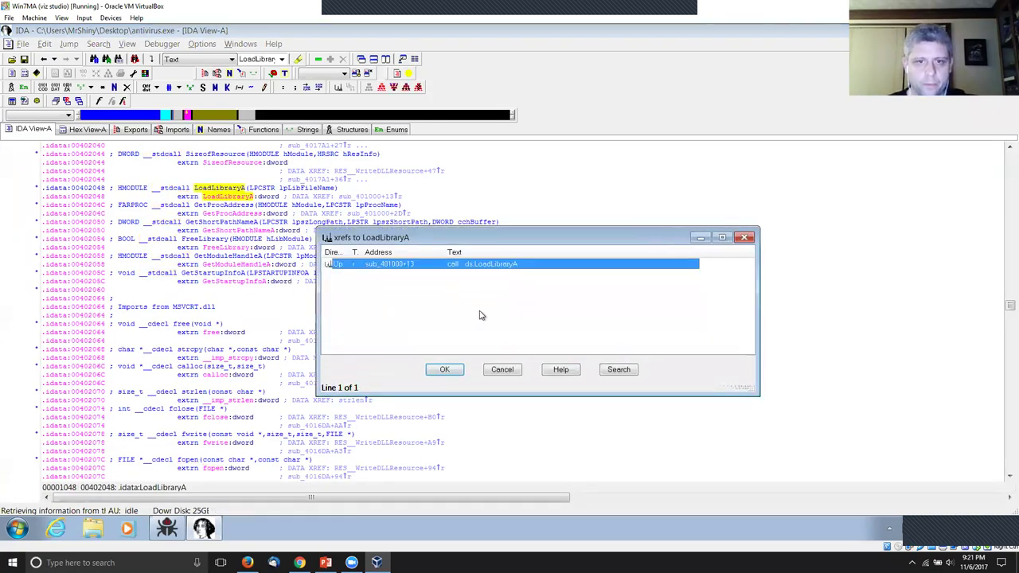
# Step: Follow the LoadLibraryA cross-reference into sub_401000, check its entry among the imported functions, and return to the disassembly
pyautogui.click(445, 369)
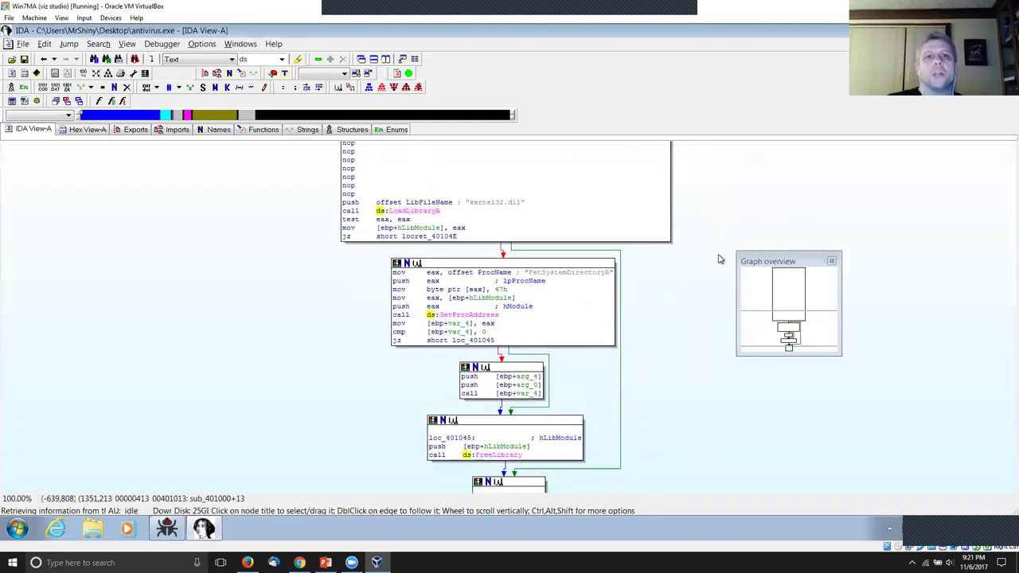
pyautogui.moveTo(710, 212); pyautogui.dragTo(701, 266)
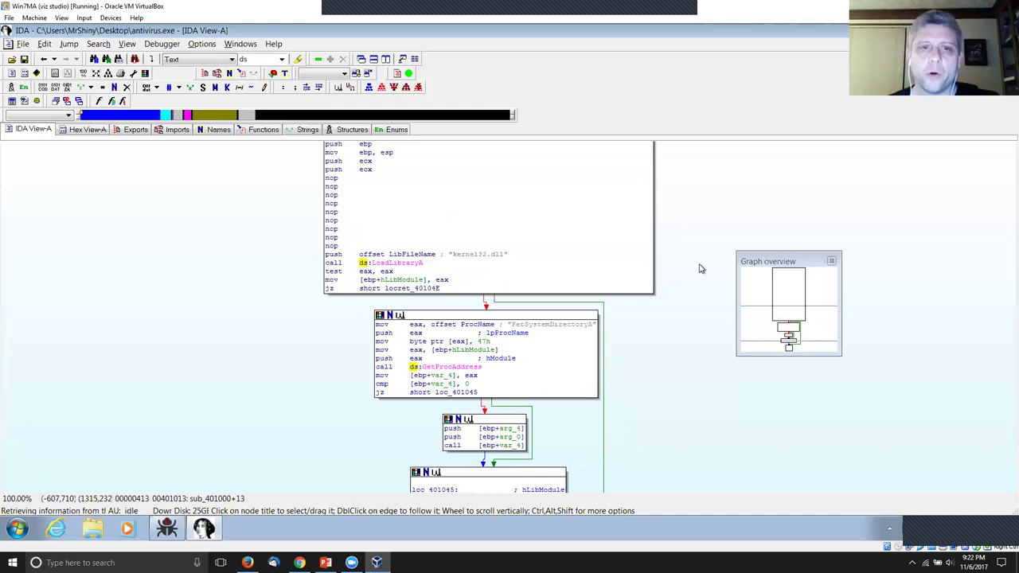
pyautogui.click(174, 130)
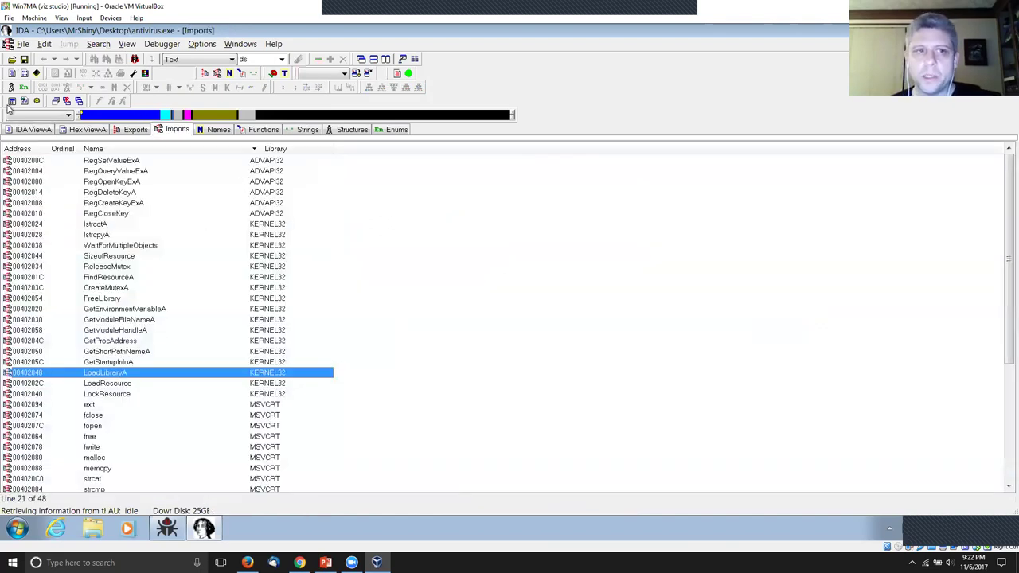
pyautogui.click(25, 130)
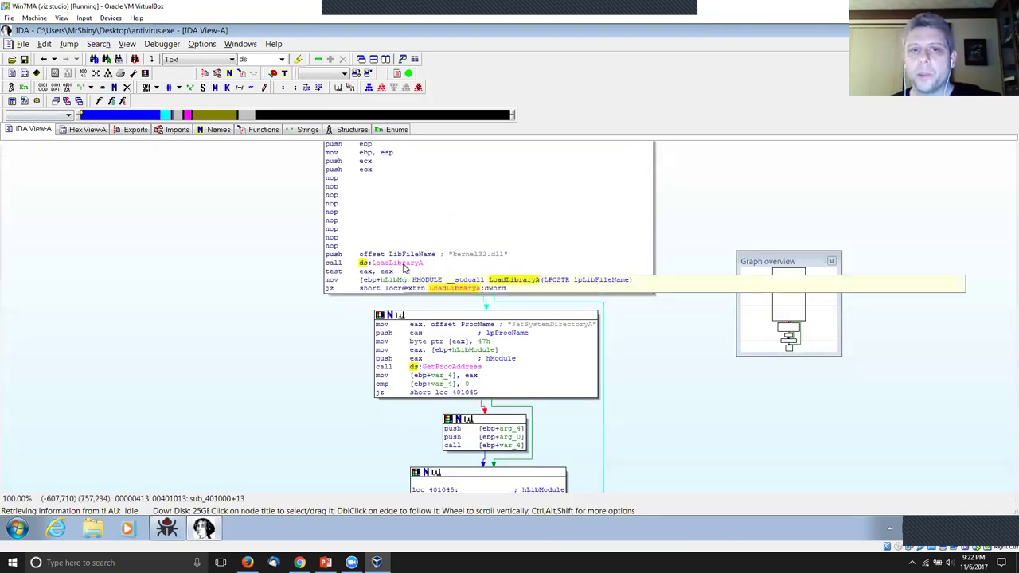
# Step: Point out the LoadLibraryA and GetProcAddress calls in the graph of sub_401000
pyautogui.click(397, 262)
pyautogui.scroll(-1, 634, 385)
pyautogui.click(446, 310)
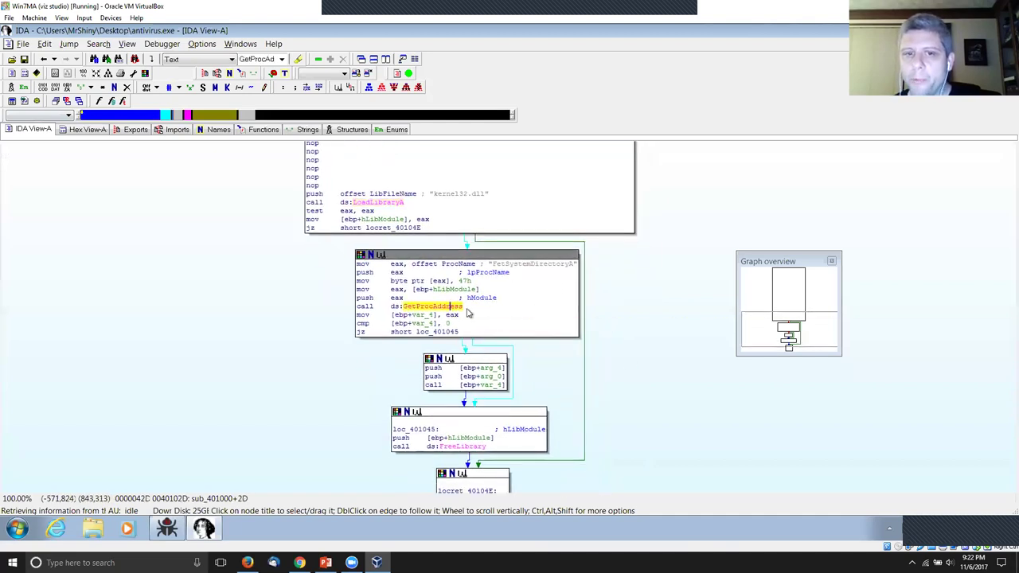
pyautogui.scroll(2, 660, 403)
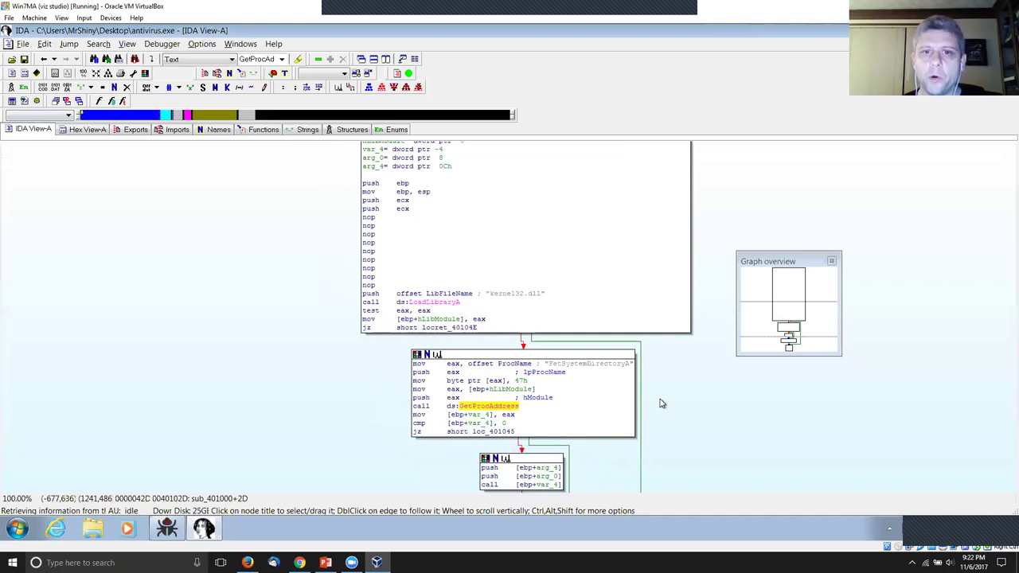
pyautogui.click(444, 302)
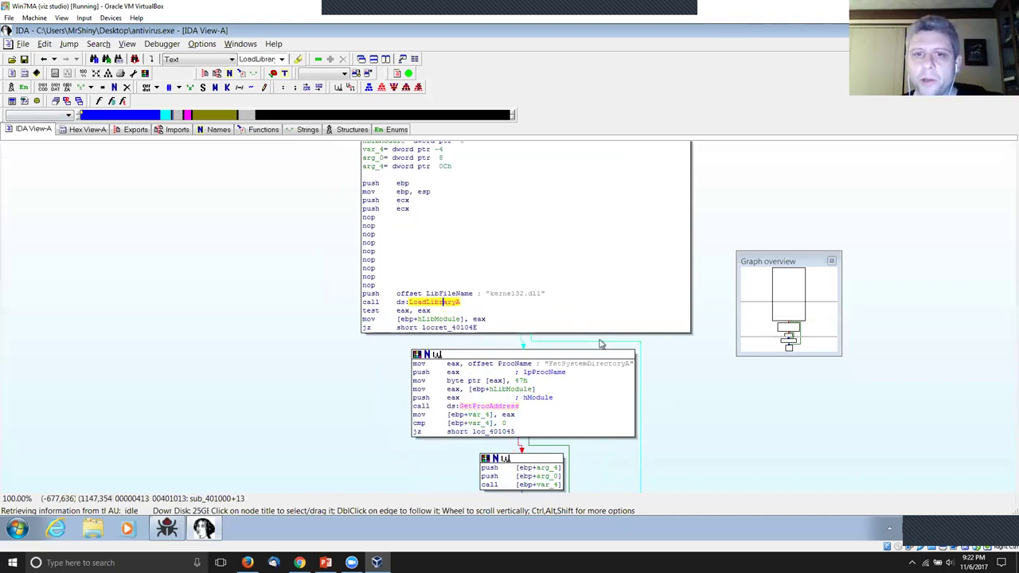
# Step: Examine the kernel32.dll argument of the LoadLibraryA call and the eax return value tested after it
pyautogui.scroll(-1, 558, 358)
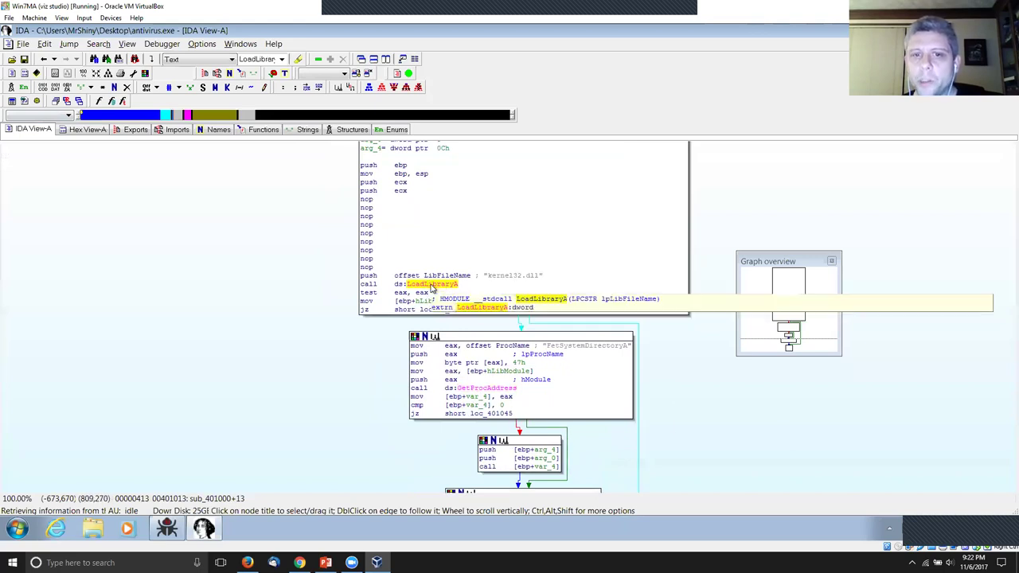
pyautogui.click(517, 275)
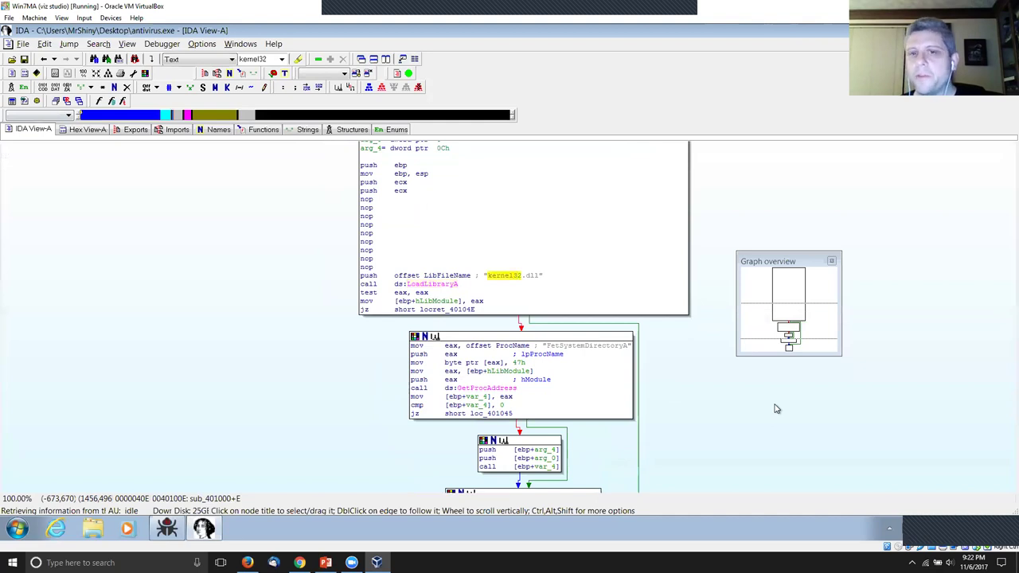
pyautogui.click(440, 285)
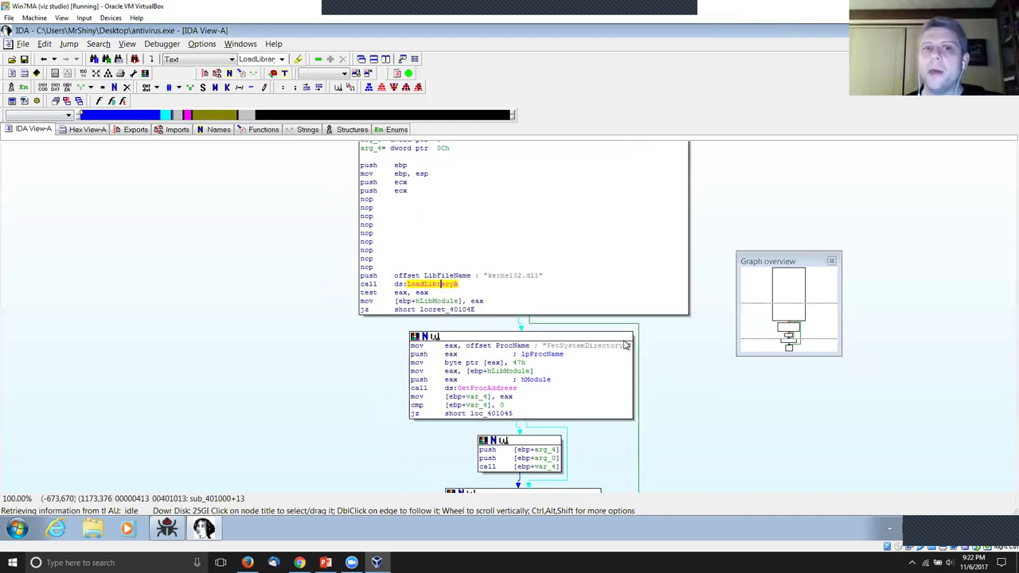
pyautogui.click(478, 301)
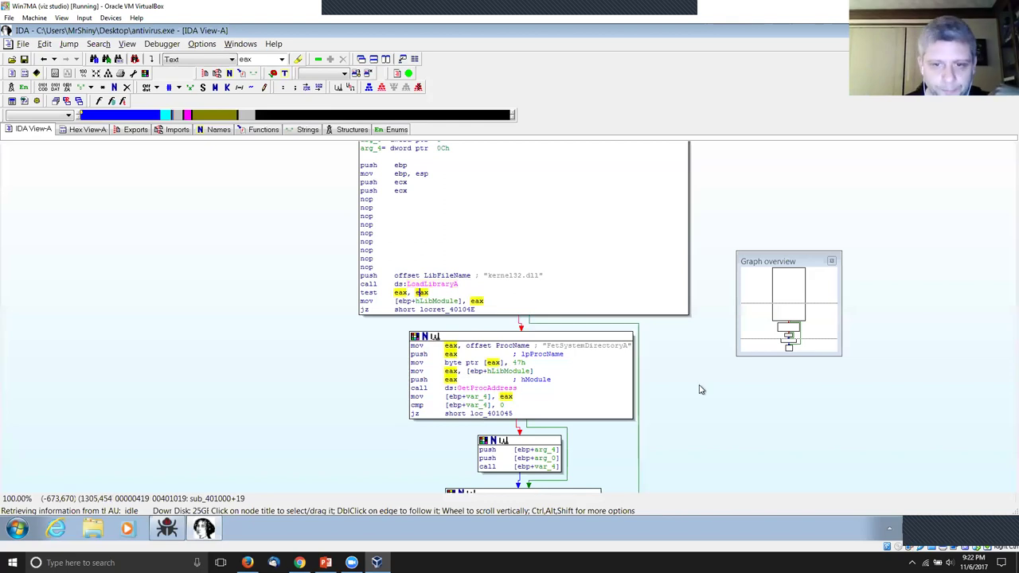
pyautogui.scroll(-1, 691, 358)
pyautogui.hscroll(1, 692, 358)
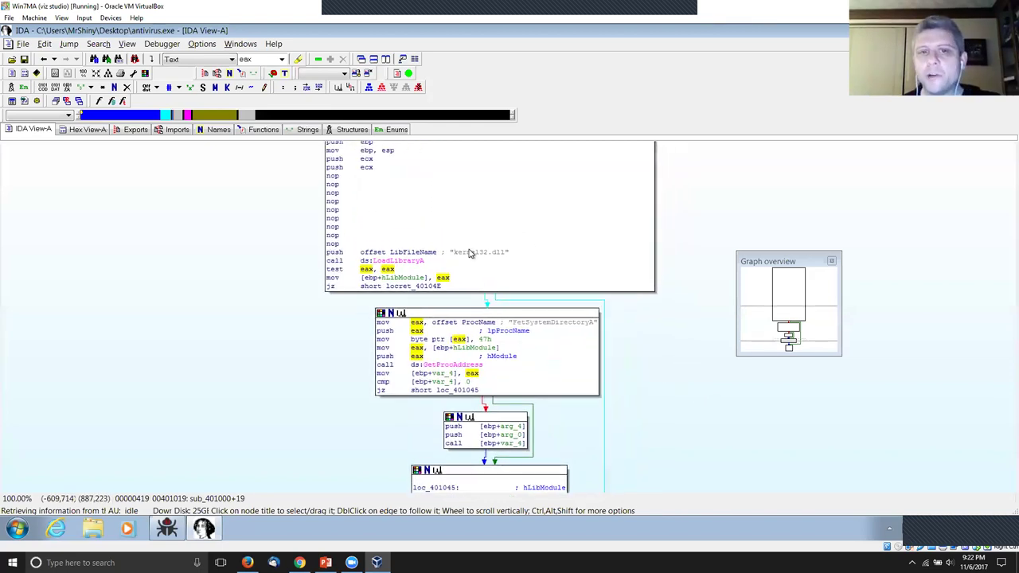
pyautogui.moveTo(453, 252); pyautogui.dragTo(506, 253)
pyautogui.click(496, 252)
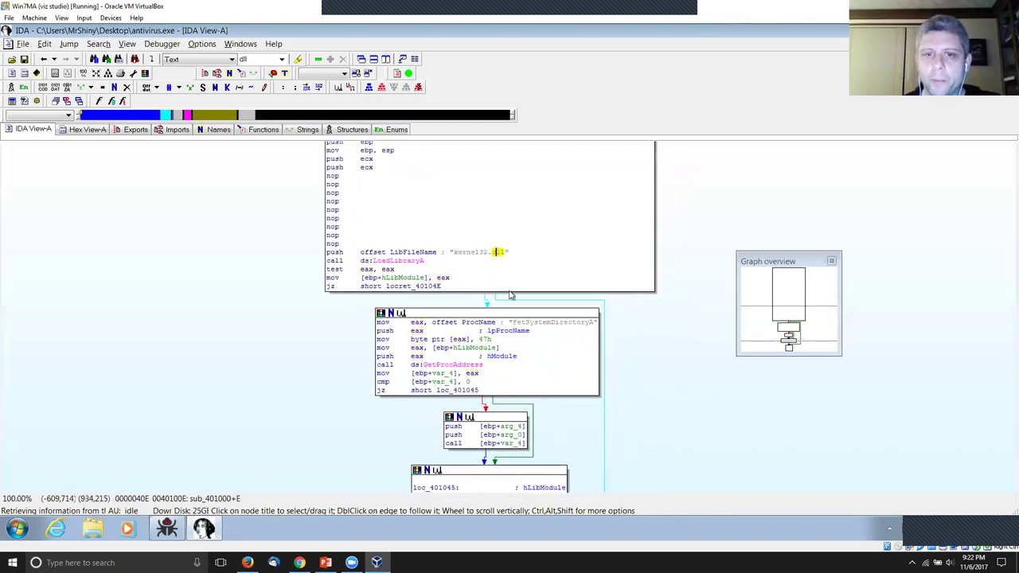
# Step: Convert the 47h operand in the block with the GetProcAddress call to its character form 'G'
pyautogui.scroll(-2, 630, 359)
pyautogui.click(444, 317)
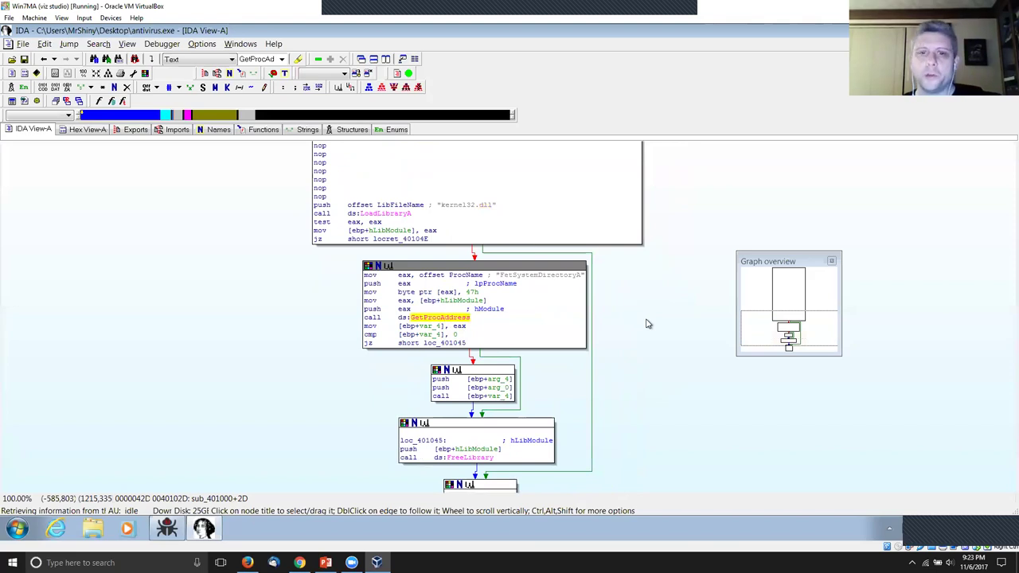
pyautogui.click(471, 292)
pyautogui.press('r')
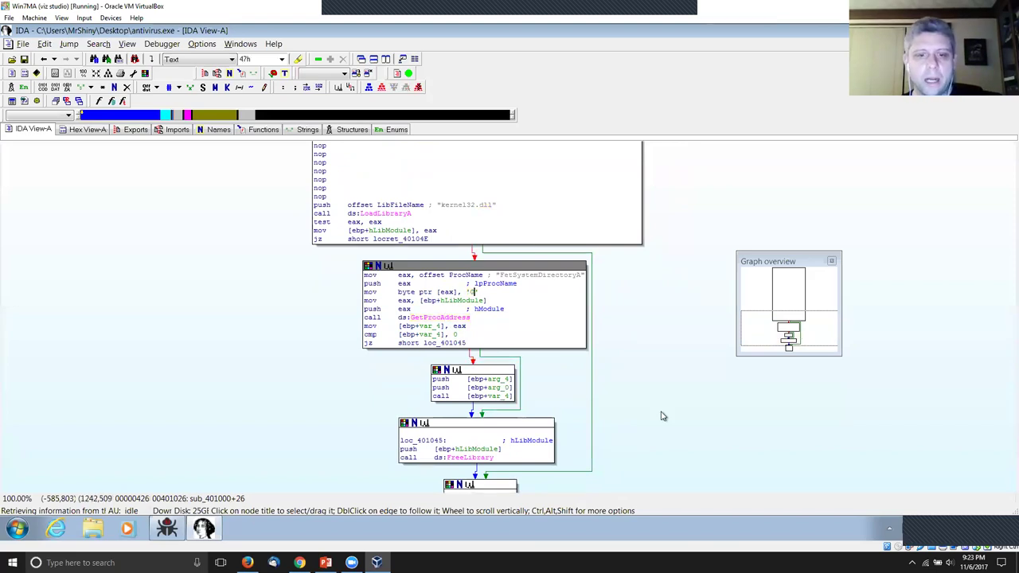
pyautogui.moveTo(573, 318); pyautogui.dragTo(562, 309)
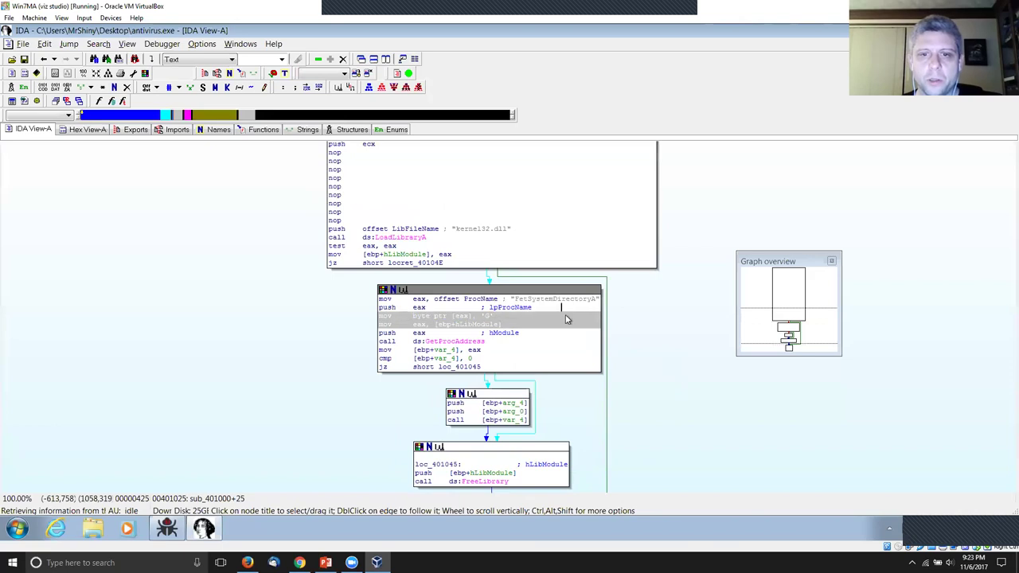
pyautogui.click(648, 353)
pyautogui.click(573, 358)
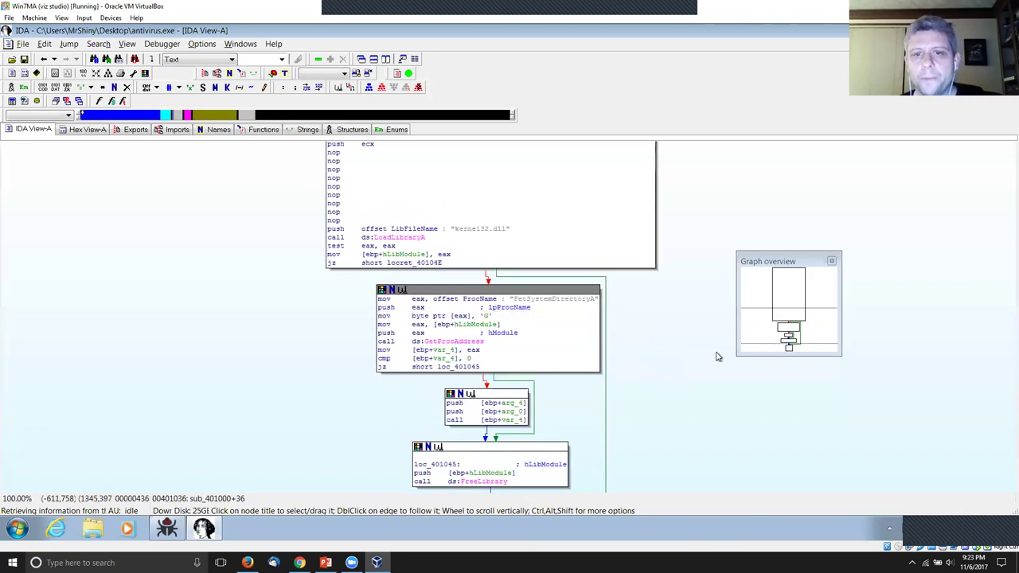
# Step: Inspect the ProcName offset and highlight its string FetSystemDirectoryA in the GetProcAddress block
pyautogui.scroll(-2, 717, 356)
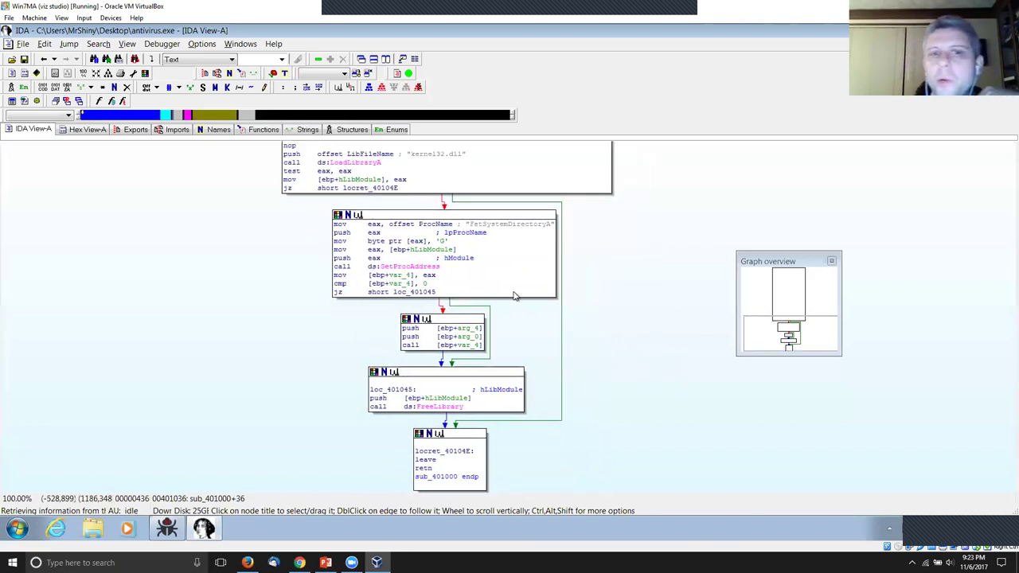
pyautogui.click(433, 224)
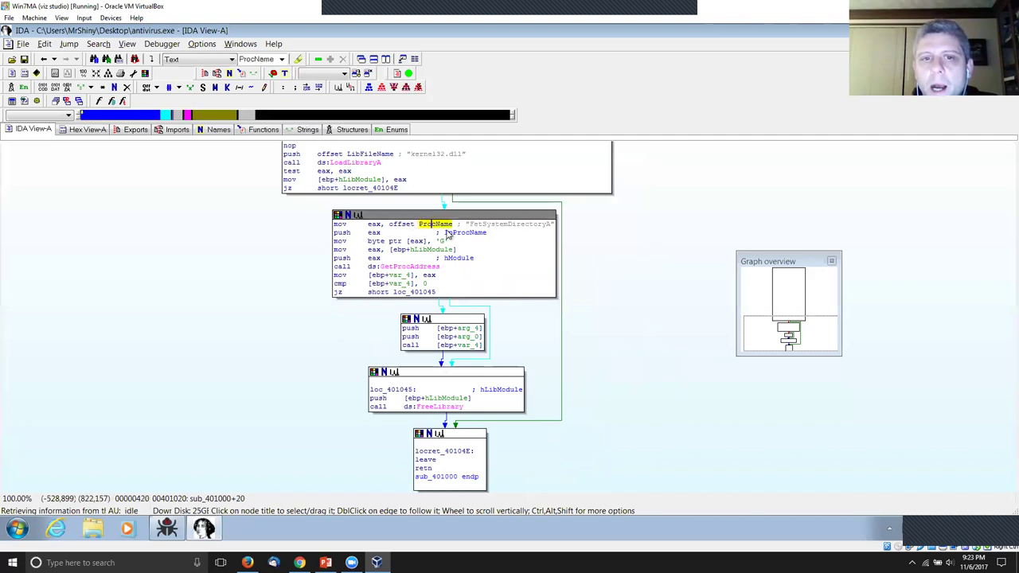
pyautogui.moveTo(437, 226)
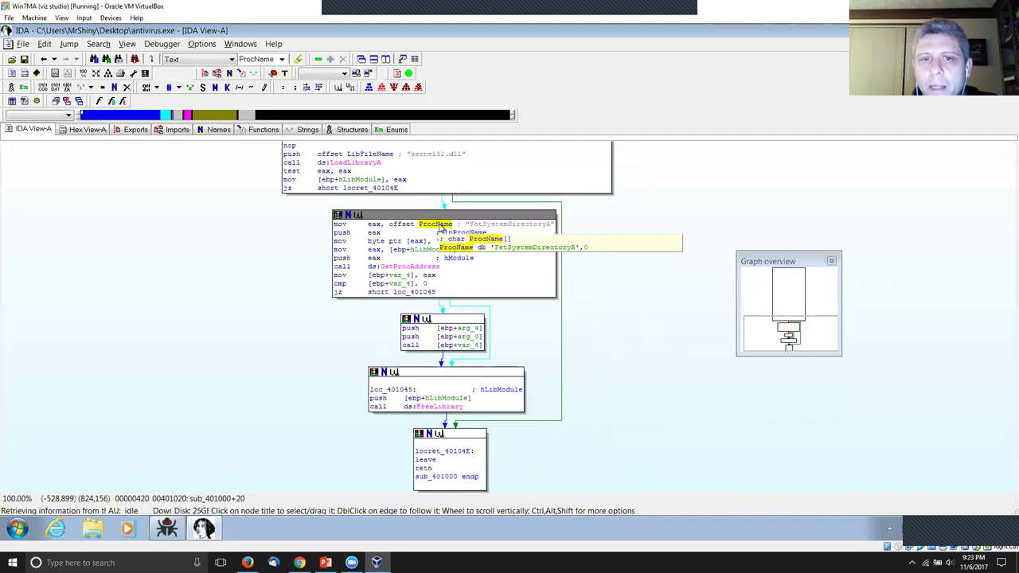
pyautogui.moveTo(440, 228)
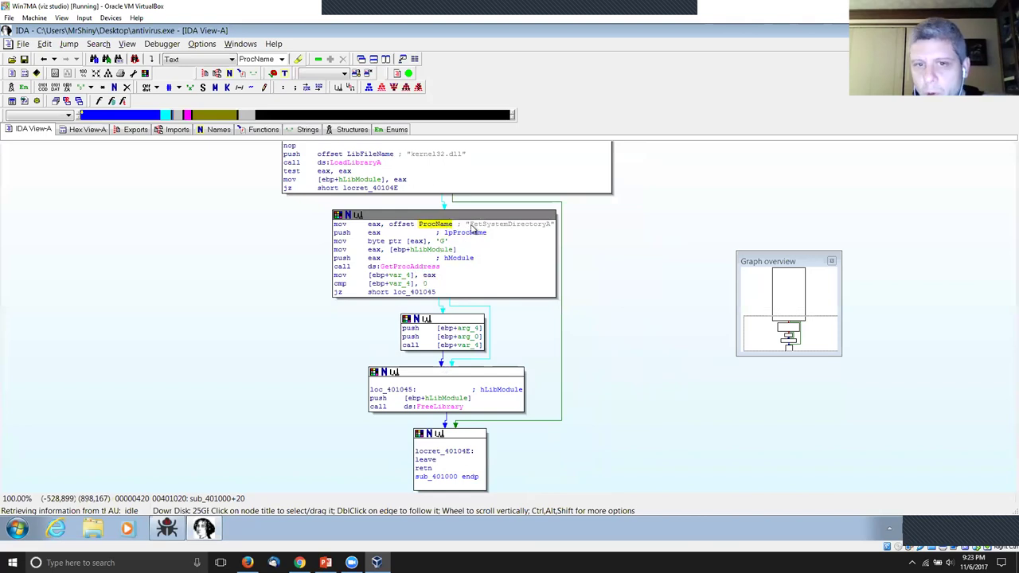
pyautogui.click(471, 226)
pyautogui.moveTo(474, 228); pyautogui.dragTo(548, 227)
pyautogui.click(545, 249)
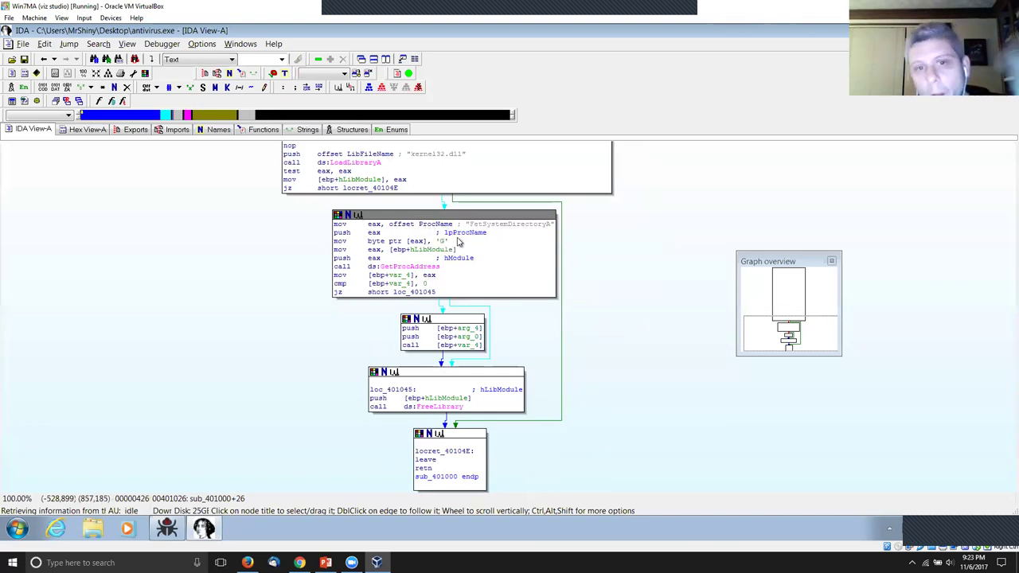
pyautogui.click(493, 226)
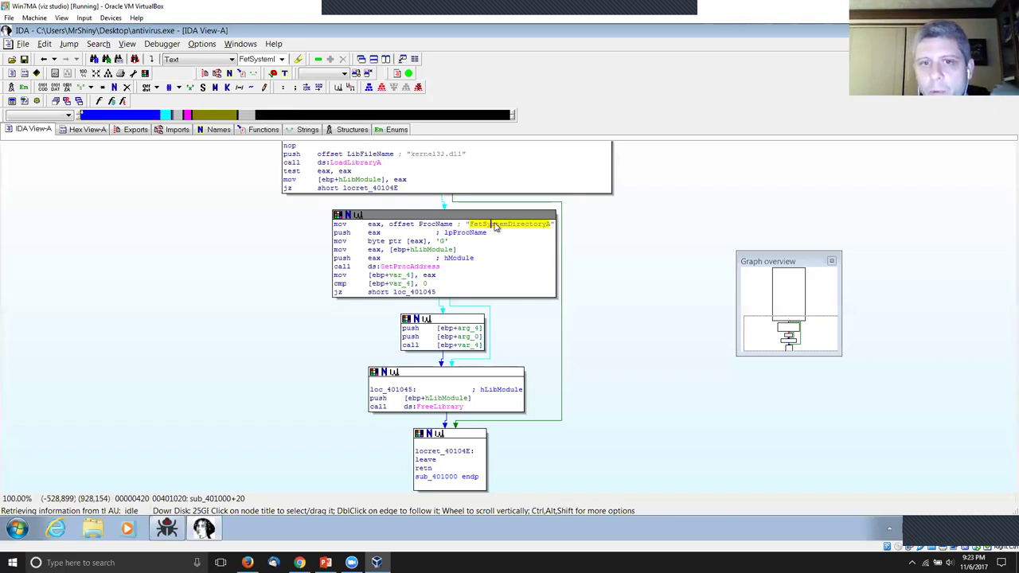
# Step: Trace eax from the ProcName load to the byte write of 'G', and highlight the leading F of FetSystemDirectoryA
pyautogui.click(378, 227)
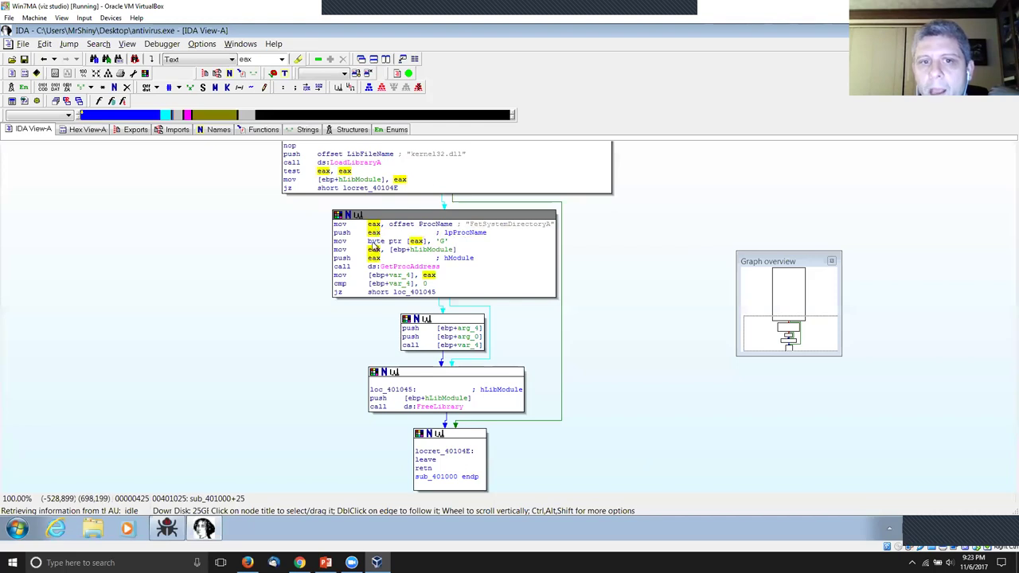
pyautogui.click(374, 242)
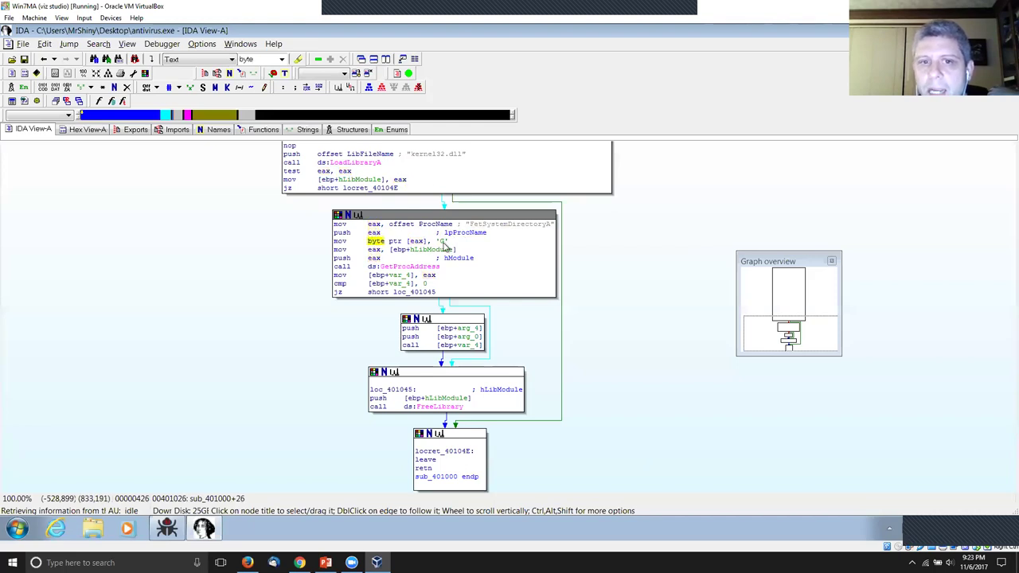
pyautogui.click(416, 242)
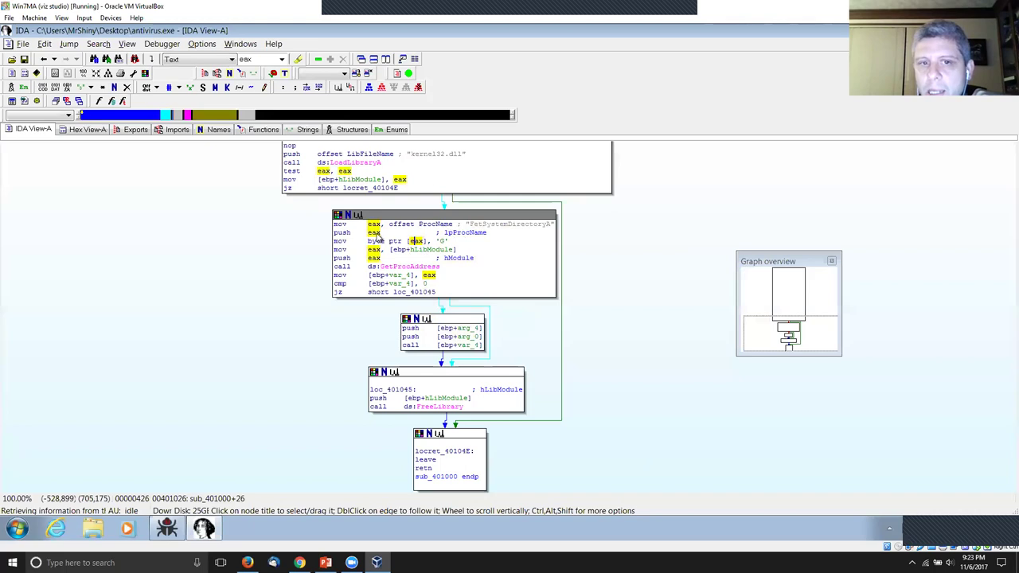
pyautogui.click(485, 224)
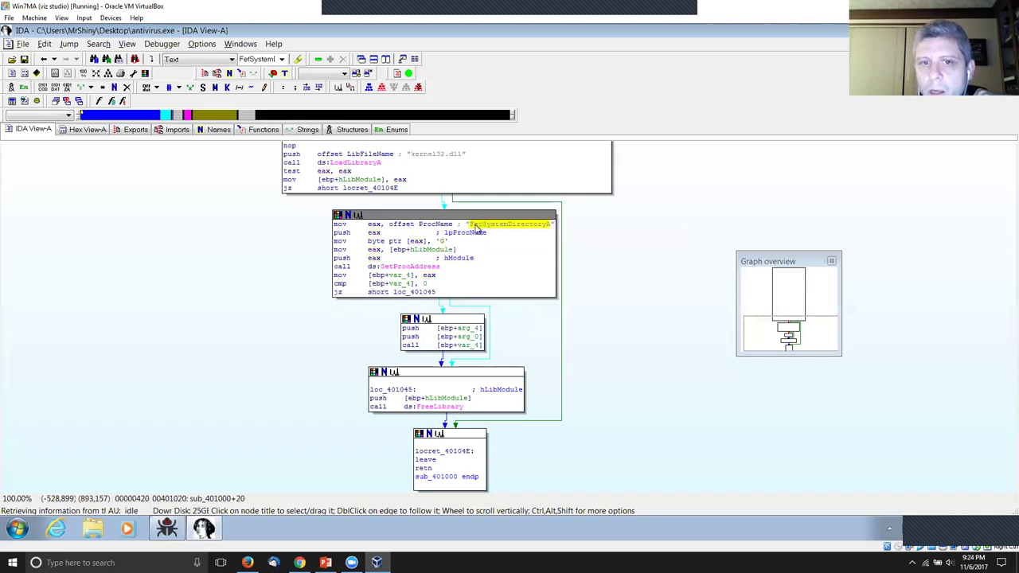
pyautogui.press('Down')
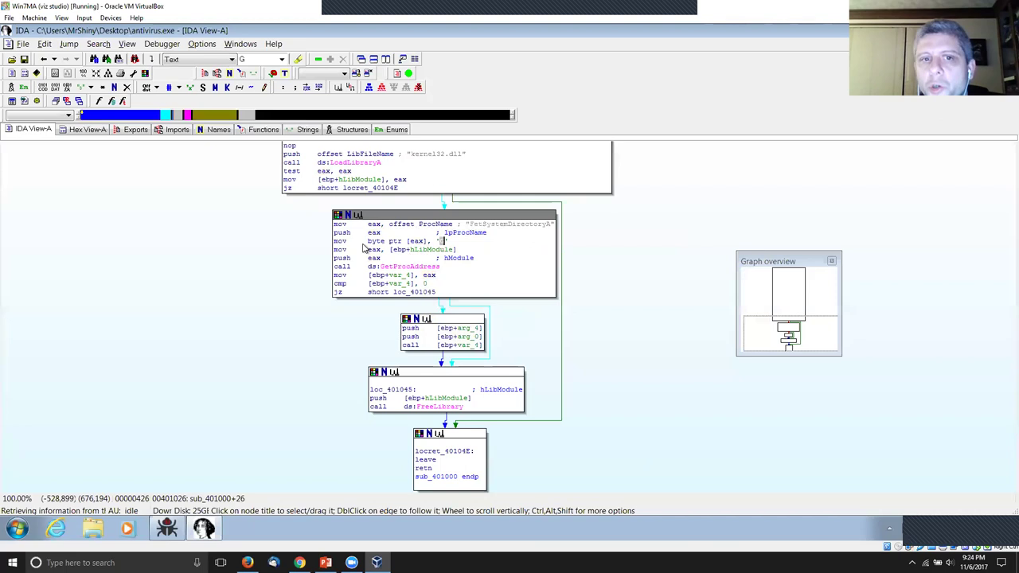
pyautogui.click(467, 224)
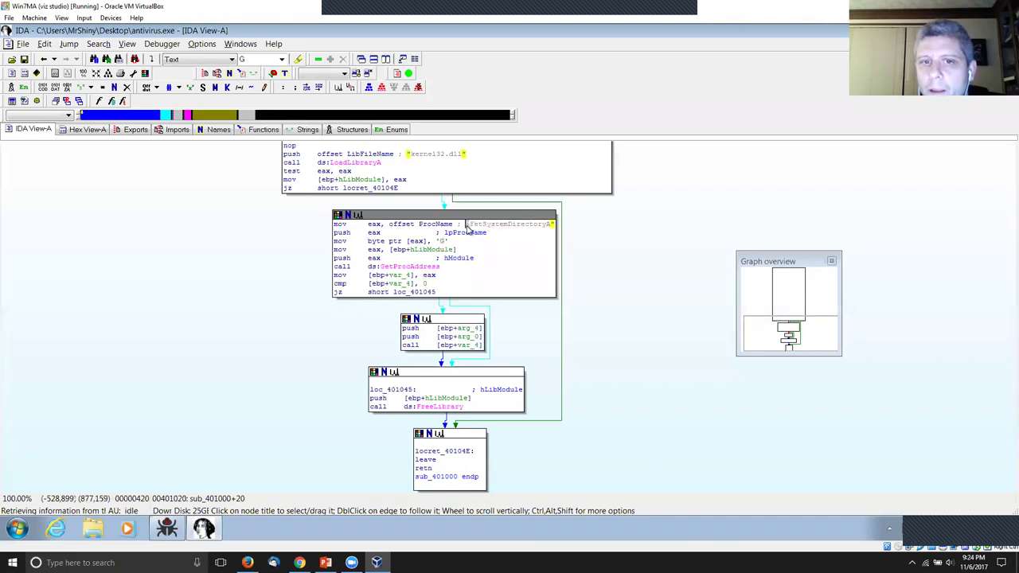
pyautogui.click(420, 241)
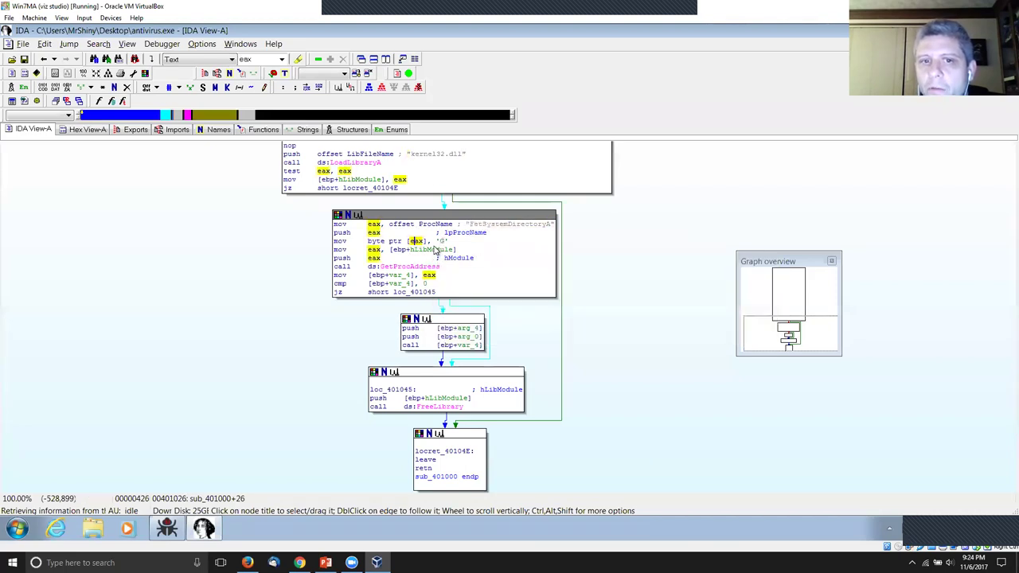
pyautogui.click(473, 225)
pyautogui.doubleClick(471, 225)
pyautogui.click(471, 225)
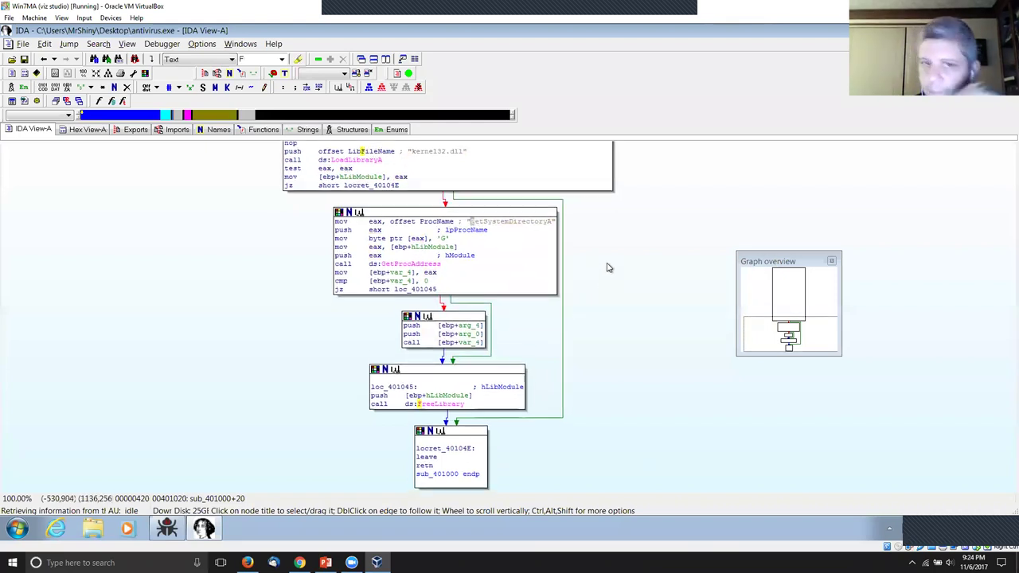
# Step: Turn on address prefixes for the disassembly lines in the general options
pyautogui.scroll(-1, 606, 268)
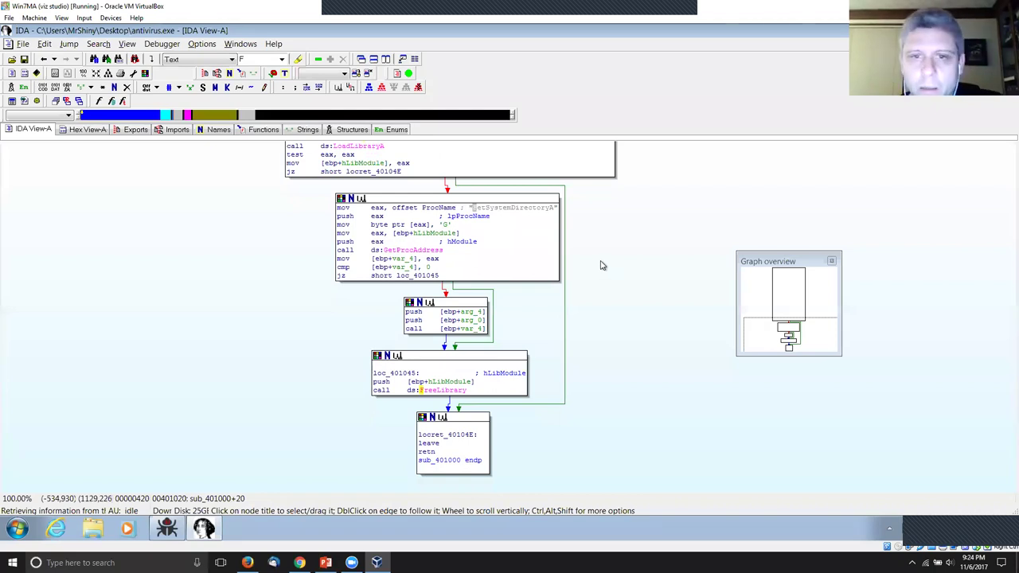
pyautogui.scroll(-1, 614, 262)
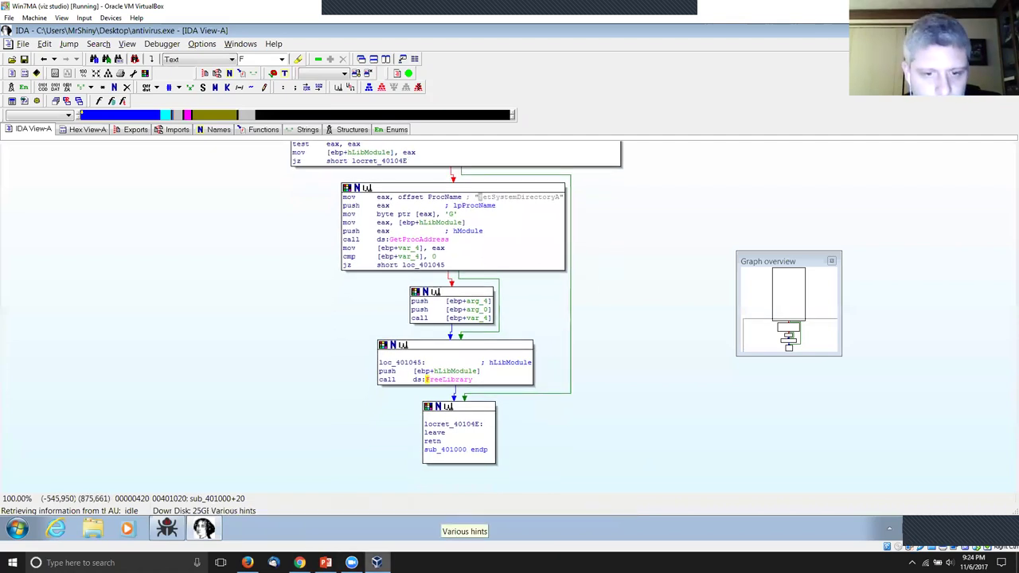
pyautogui.click(201, 44)
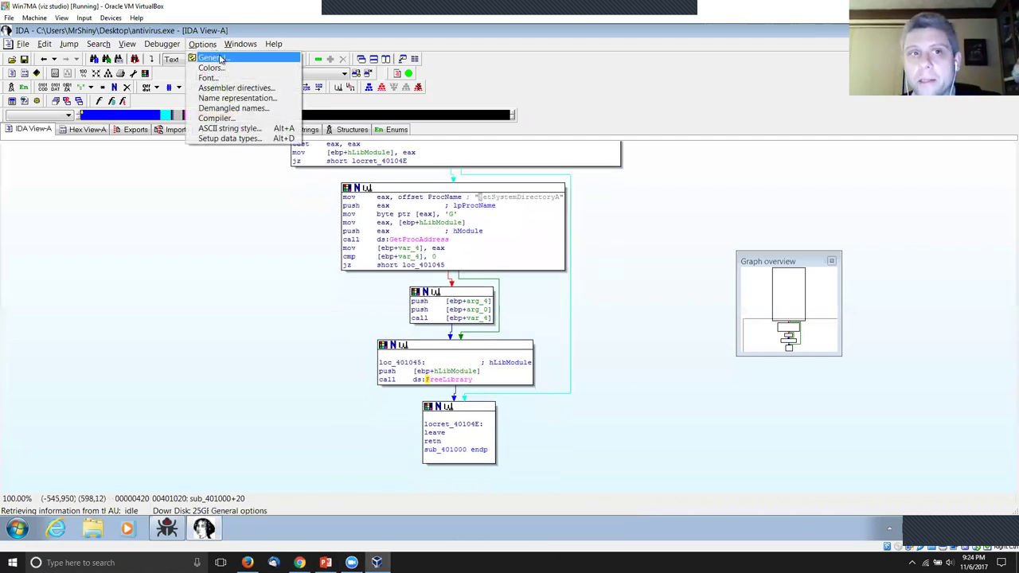
pyautogui.click(211, 56)
pyautogui.click(537, 195)
pyautogui.click(505, 376)
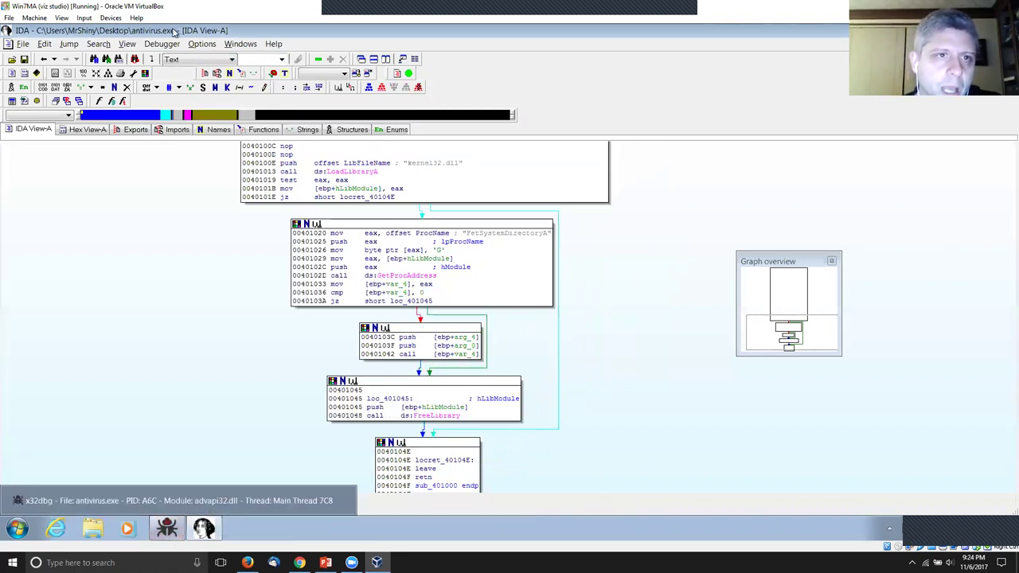
# Step: Attach the virtual machine's network Adapter 1 to the Host-only Adapter
pyautogui.click(111, 18)
pyautogui.moveTo(126, 42)
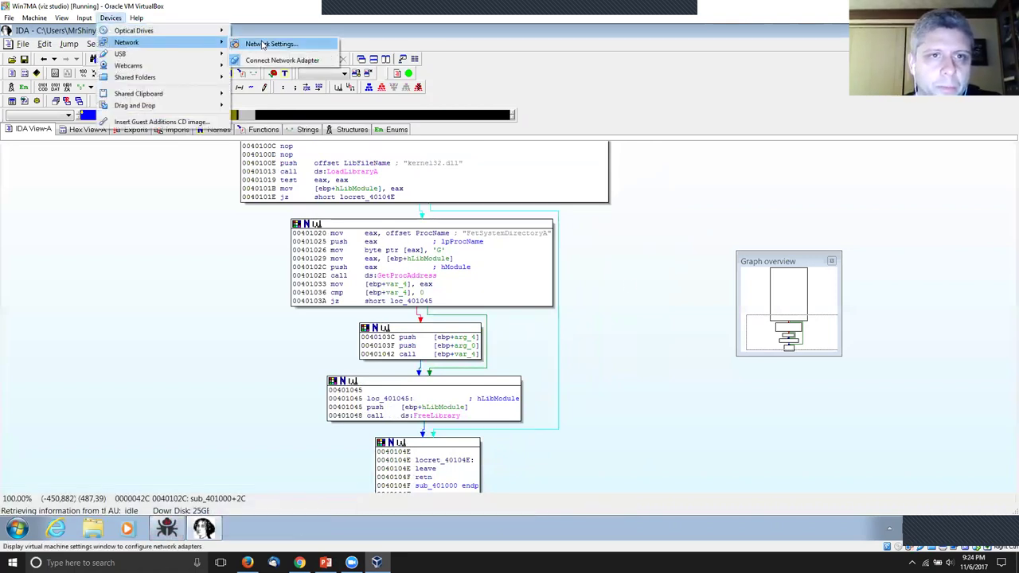
pyautogui.click(267, 44)
pyautogui.click(486, 226)
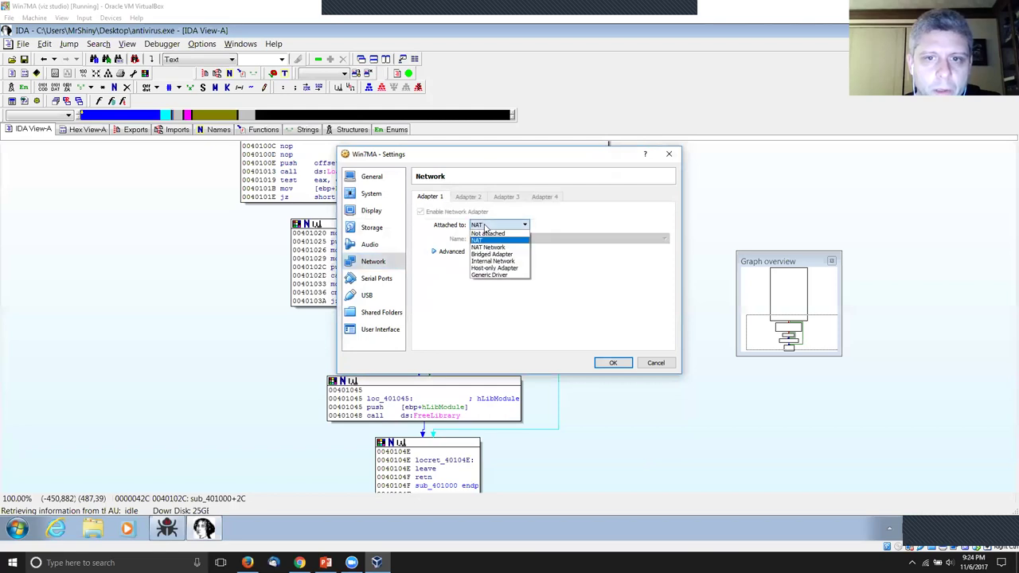
pyautogui.click(494, 268)
pyautogui.click(612, 363)
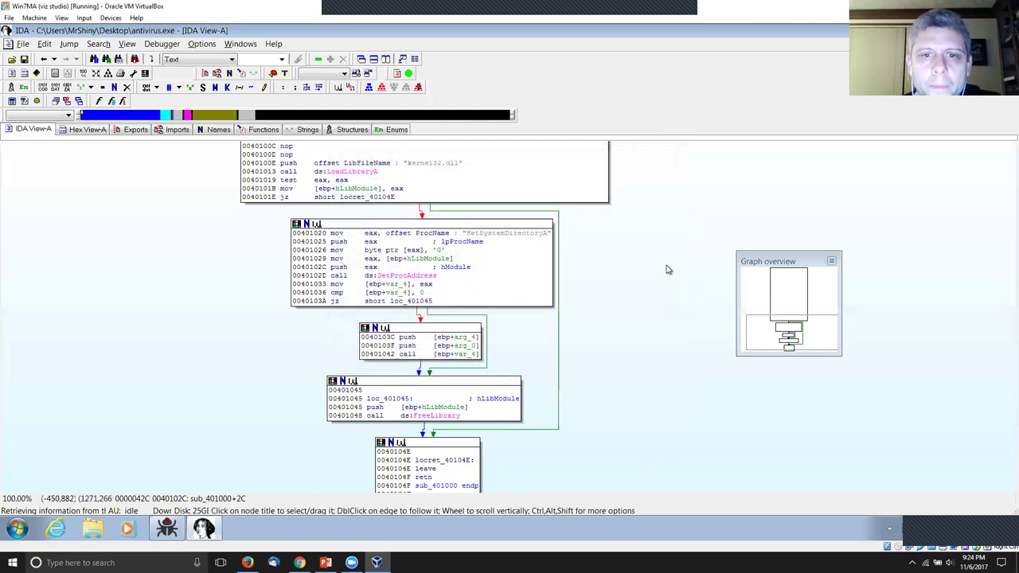
# Step: Mark the start address 00401020 of the block containing the GetProcAddress call in the IDA graph
pyautogui.scroll(-3, 653, 262)
pyautogui.moveTo(655, 292); pyautogui.dragTo(682, 353)
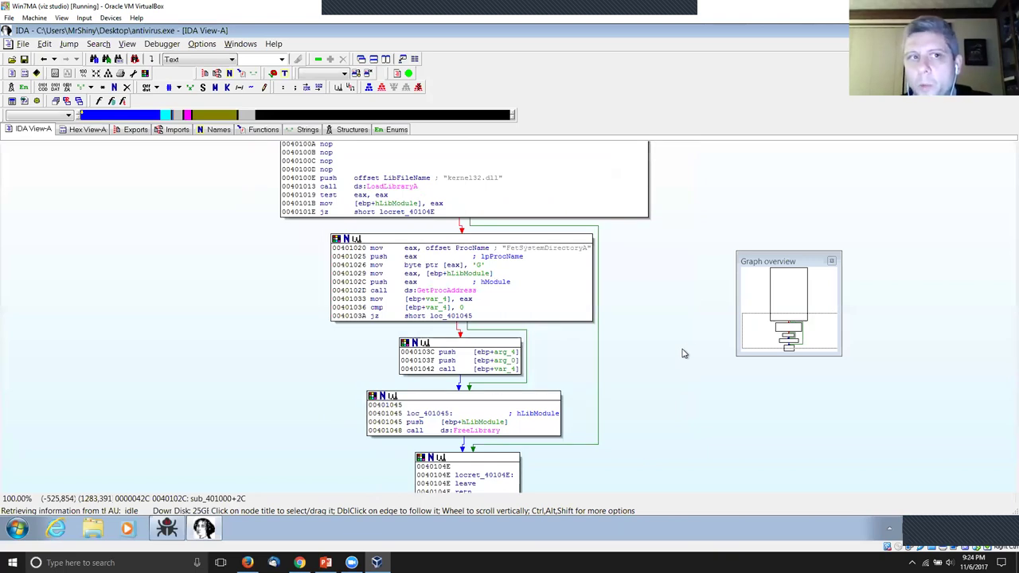
pyautogui.scroll(-1, 635, 306)
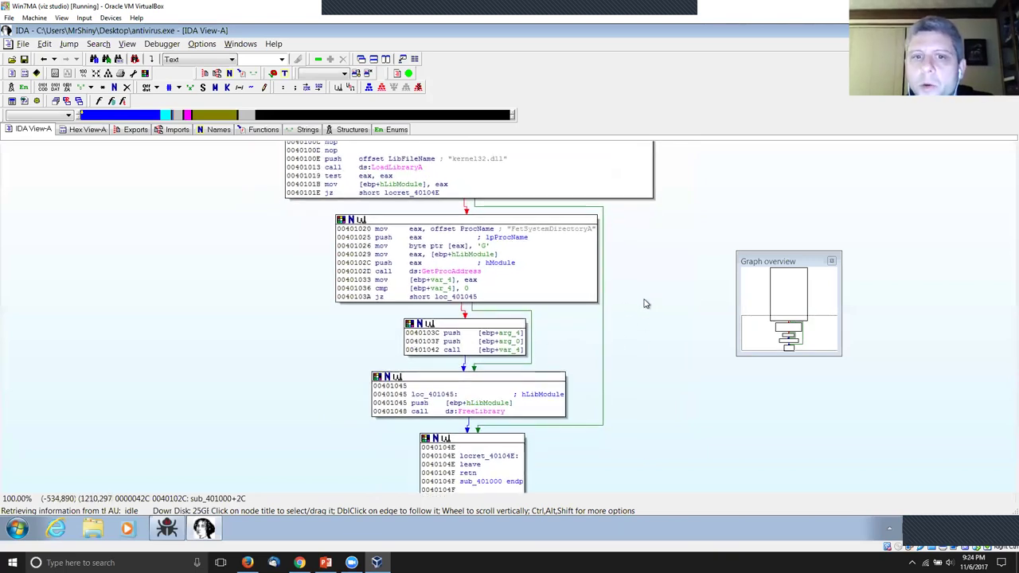
pyautogui.click(343, 231)
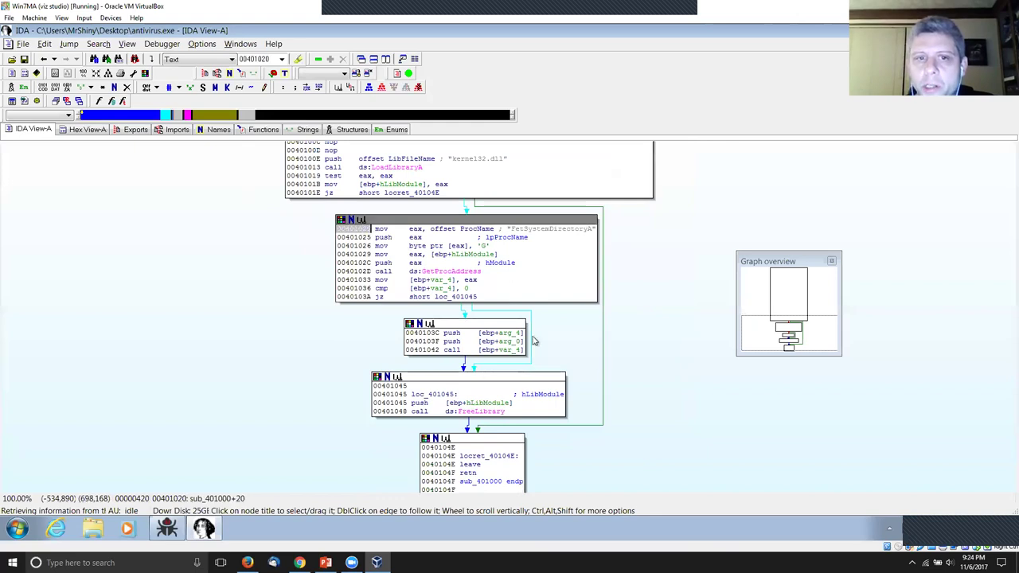
pyautogui.click(356, 229)
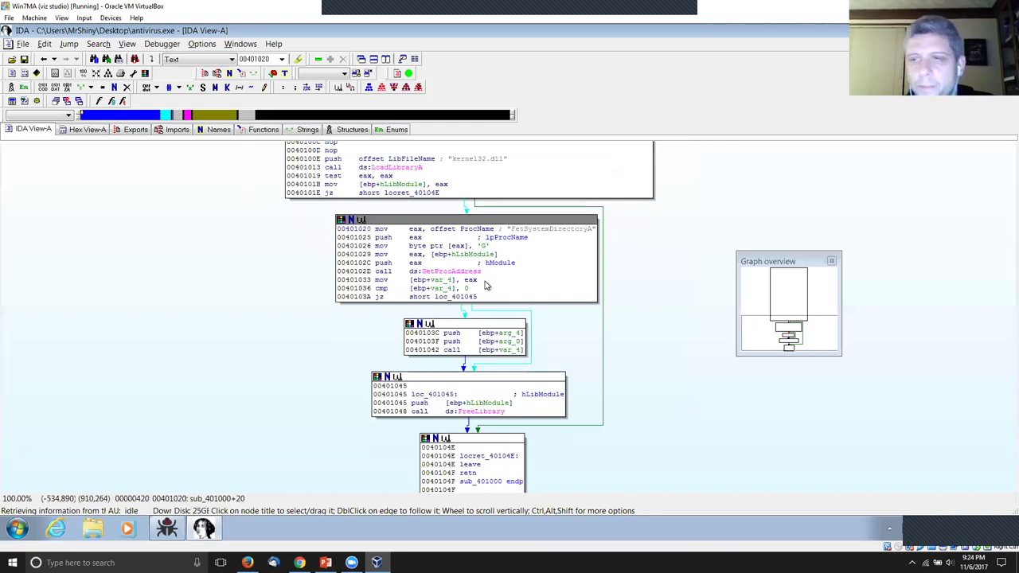
# Step: Switch to x32dbg and place its restored window beside IDA's GetProcAddress block
pyautogui.click(177, 528)
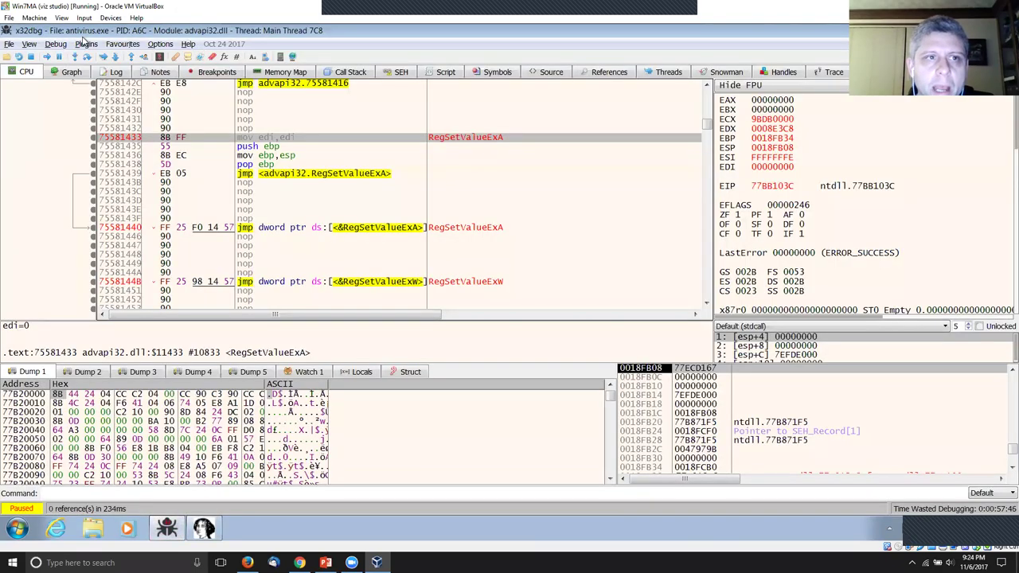
pyautogui.doubleClick(202, 30)
pyautogui.moveTo(605, 87); pyautogui.dragTo(680, 123)
pyautogui.click(213, 195)
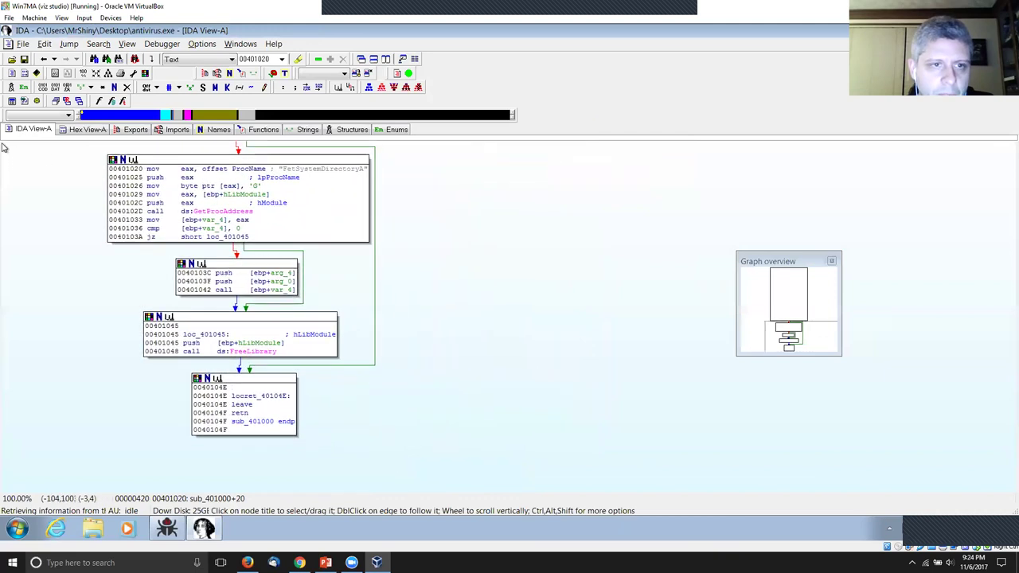
pyautogui.click(166, 528)
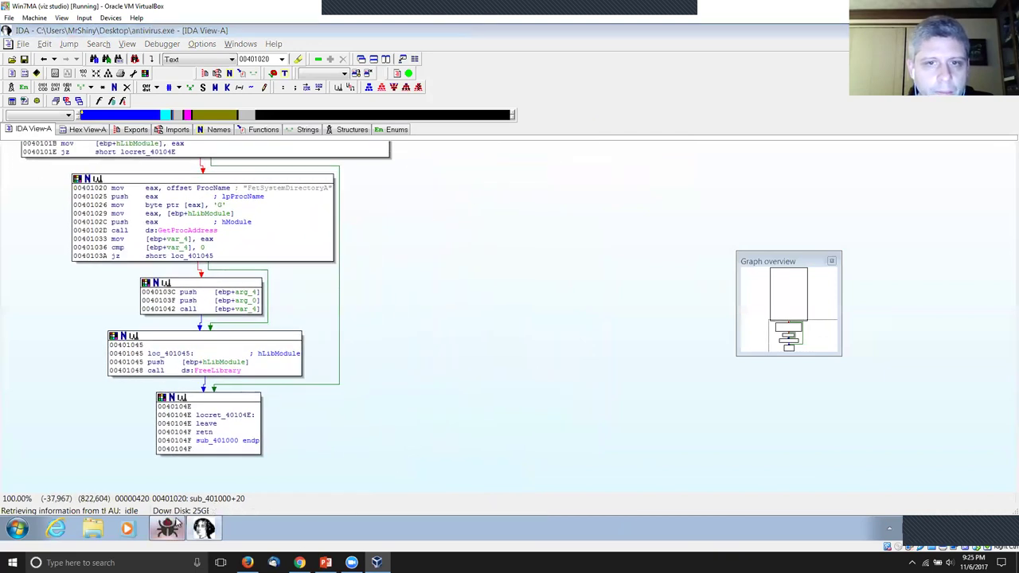
pyautogui.moveTo(725, 125); pyautogui.dragTo(524, 81)
pyautogui.click(566, 180)
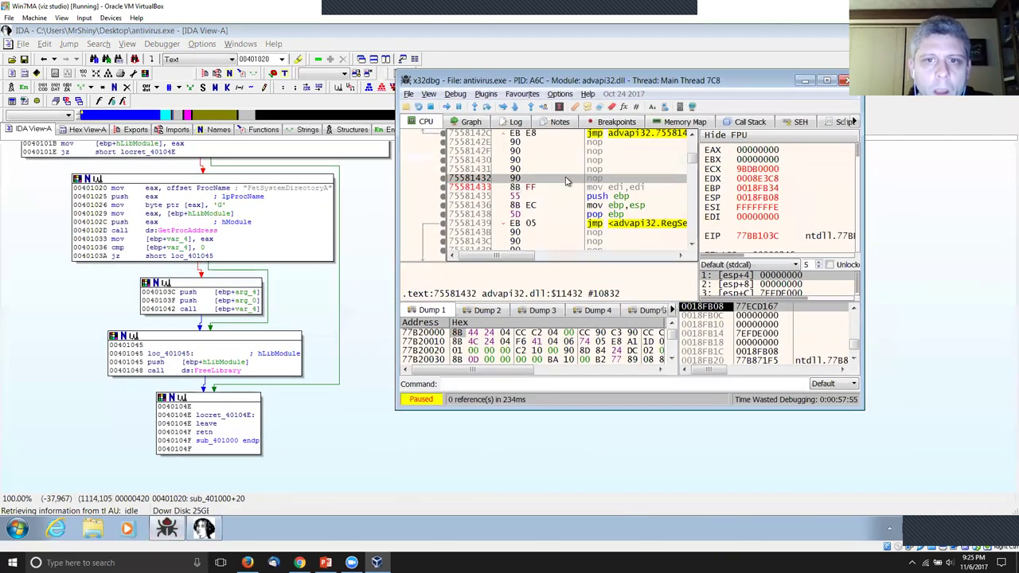
# Step: Take address 401020 from the ProcName load in IDA and go to it in the x32dbg disassembly
pyautogui.click(102, 190)
pyautogui.click(102, 190)
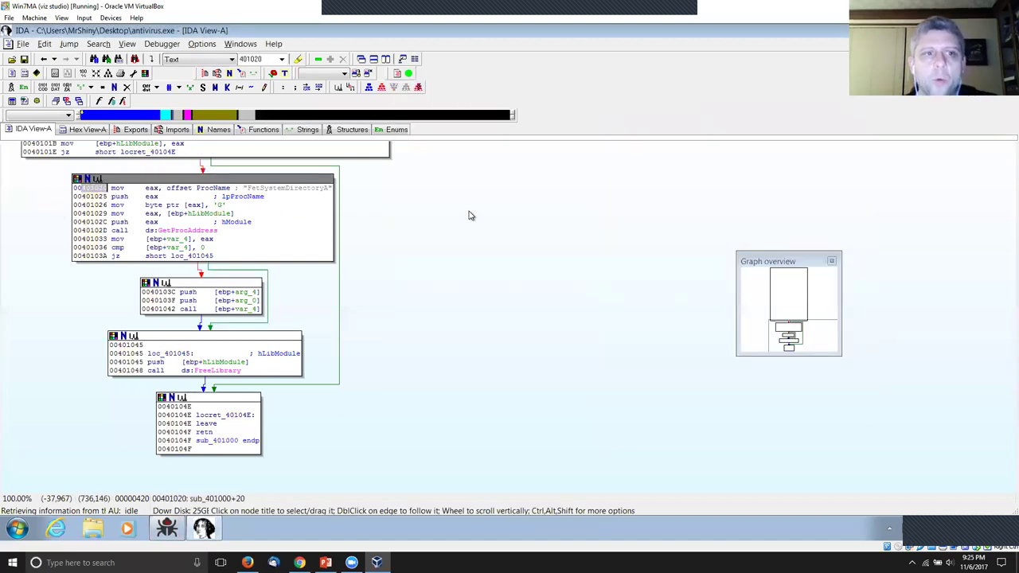
pyautogui.hotkey('alt', 'Tab')
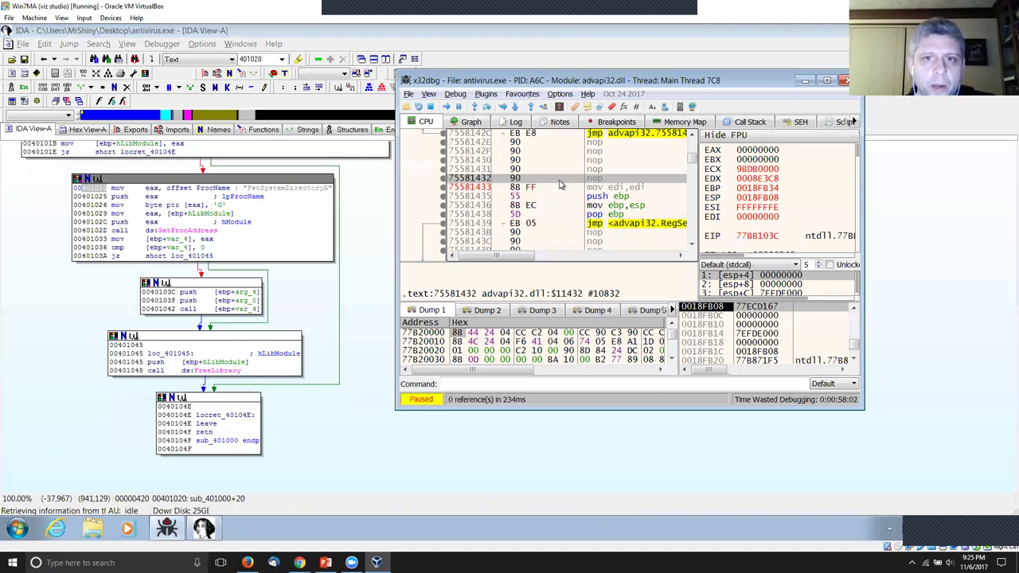
pyautogui.hotkey('ctrl', 'g')
pyautogui.write('401020')
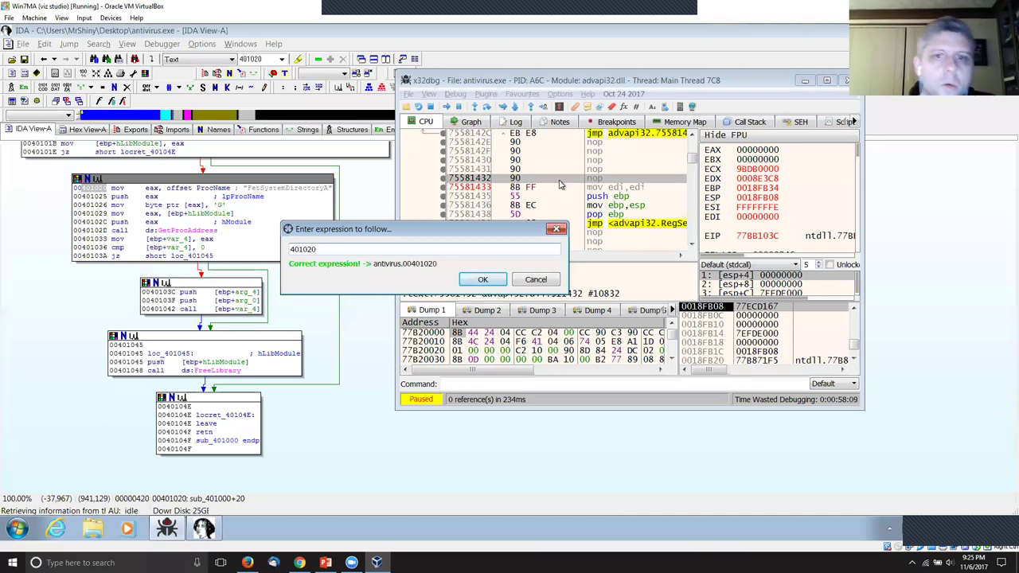
pyautogui.click(482, 279)
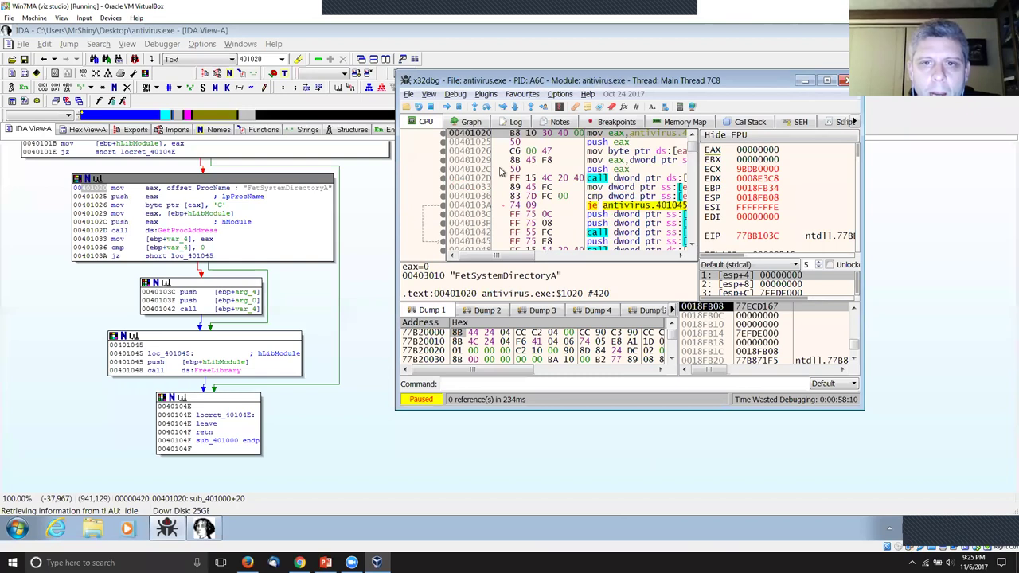
# Step: Maximize x32dbg and set a breakpoint on the mov eax instruction at 00401020
pyautogui.moveTo(557, 80); pyautogui.dragTo(162, 8)
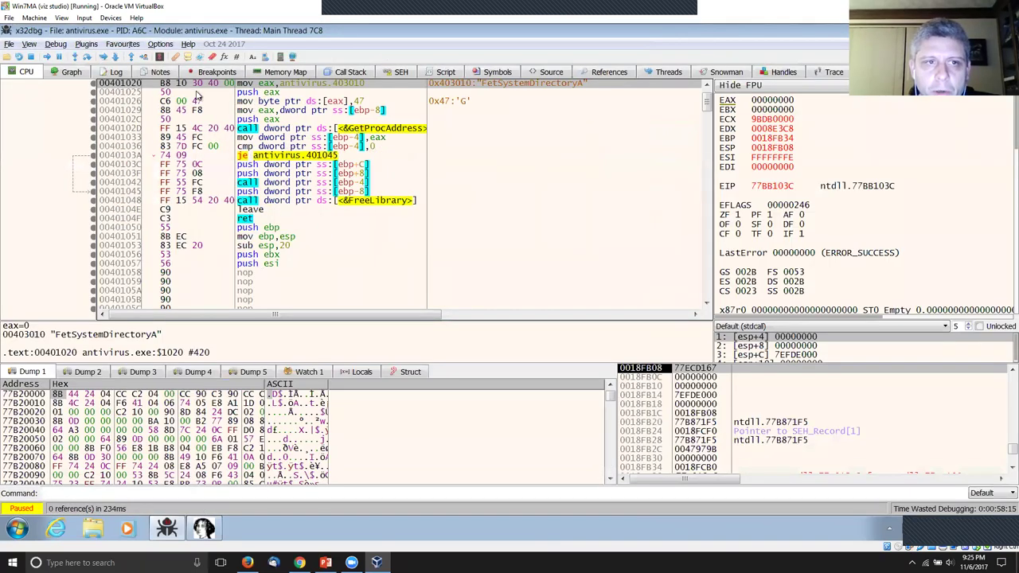
pyautogui.rightClick(199, 84)
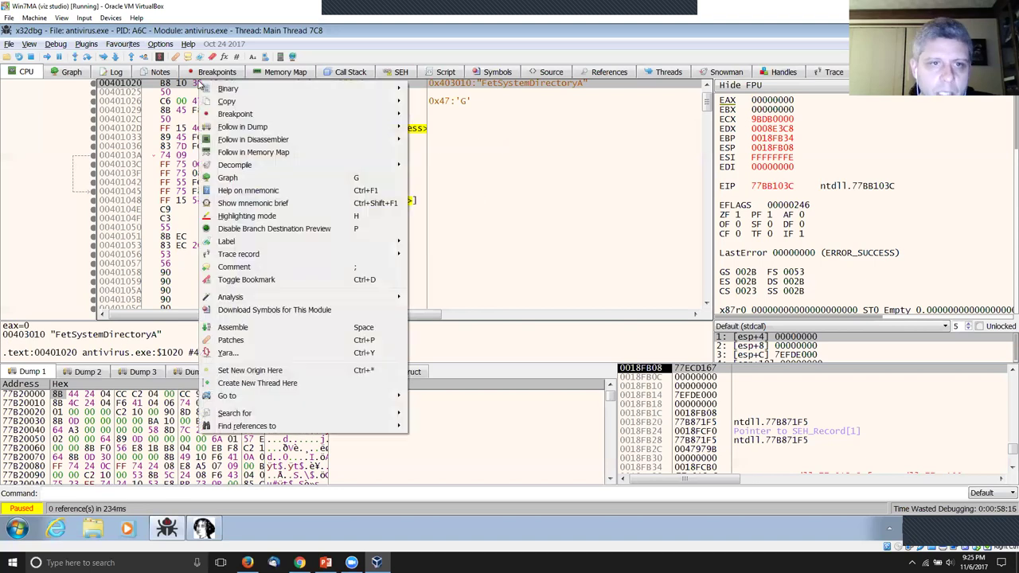
pyautogui.moveTo(278, 118)
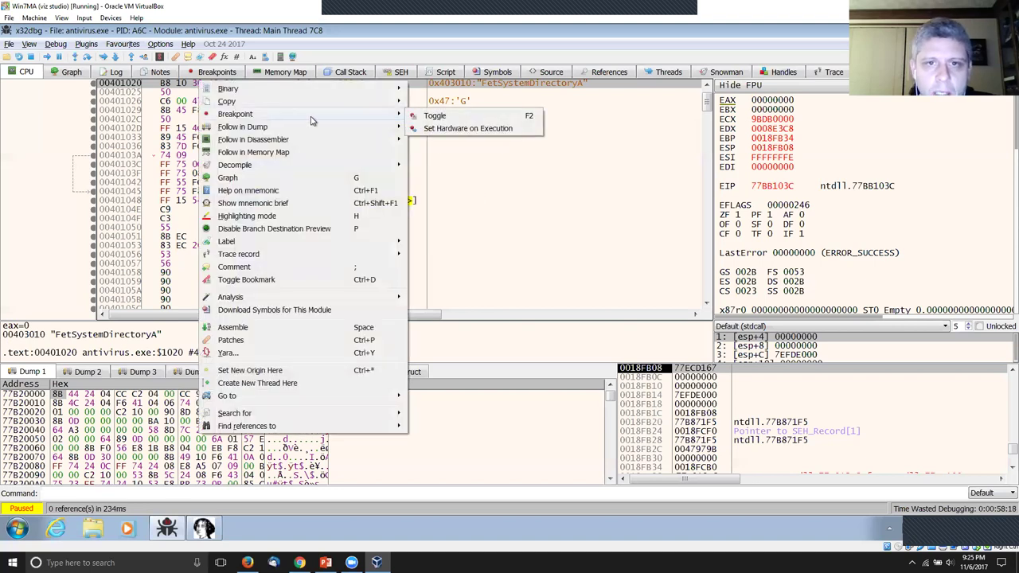
pyautogui.click(436, 117)
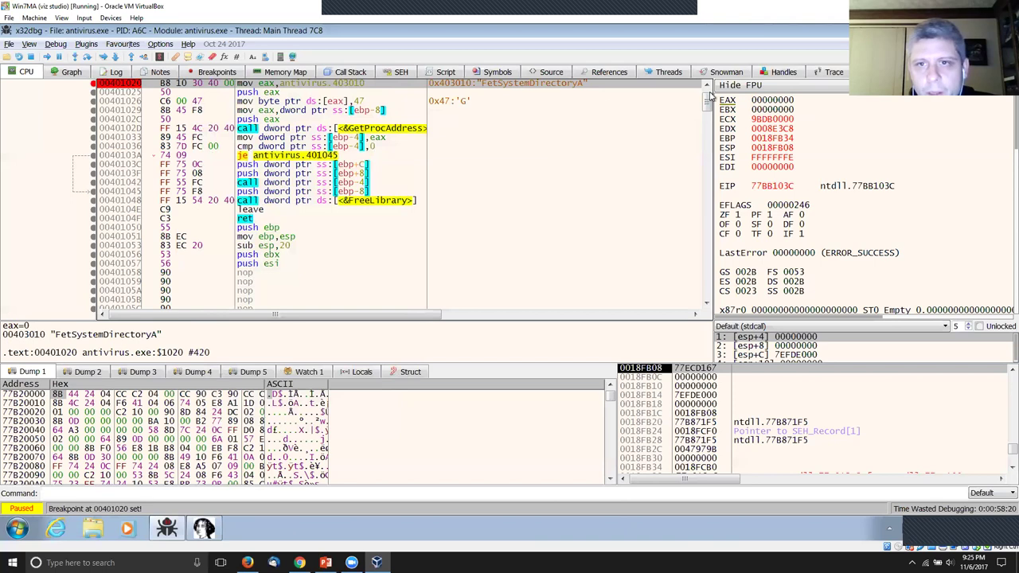
# Step: Run antivirus.exe past its entry breakpoint to the breakpoint at 00401020
pyautogui.scroll(1, 711, 94)
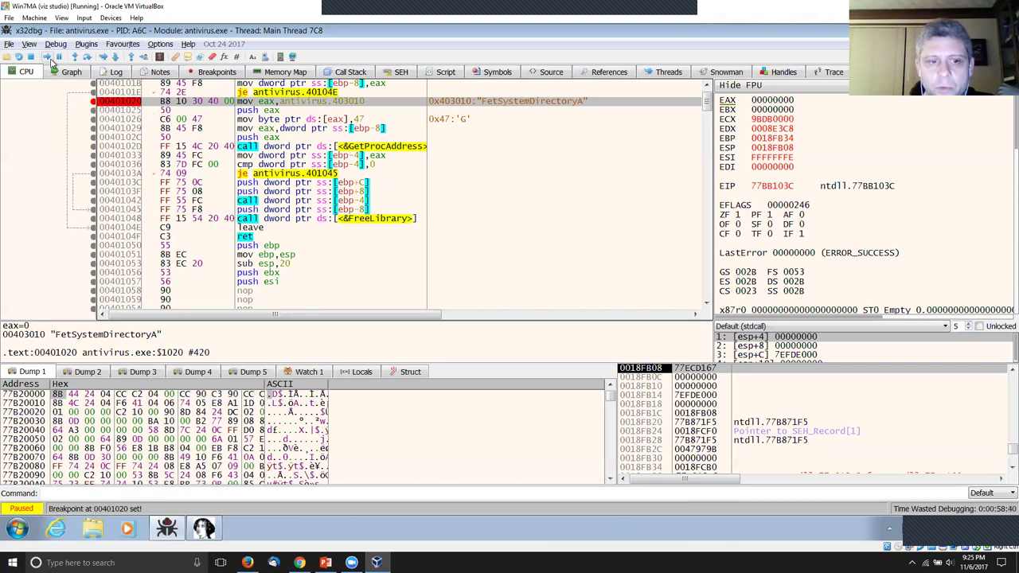
pyautogui.click(48, 58)
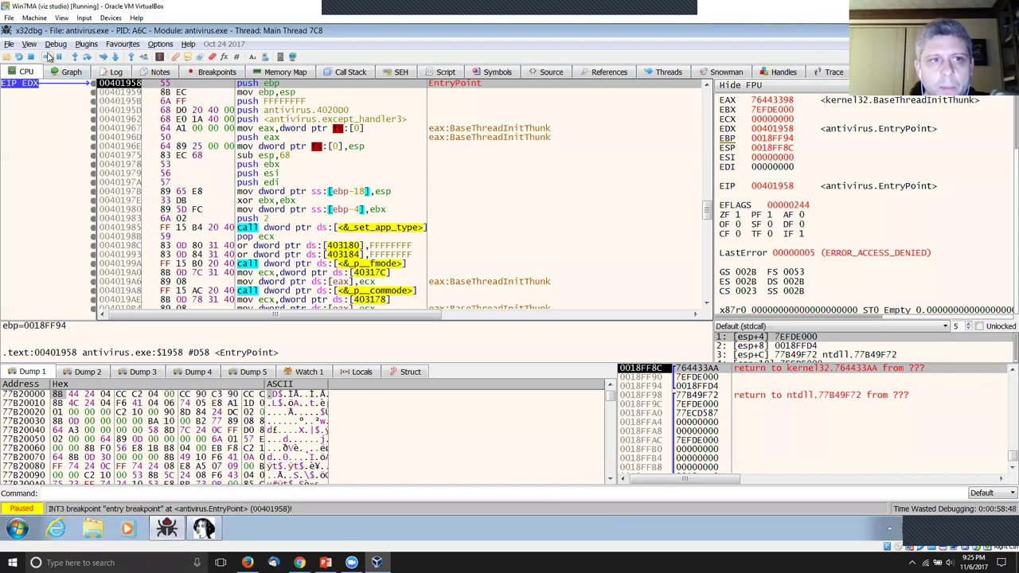
pyautogui.click(48, 56)
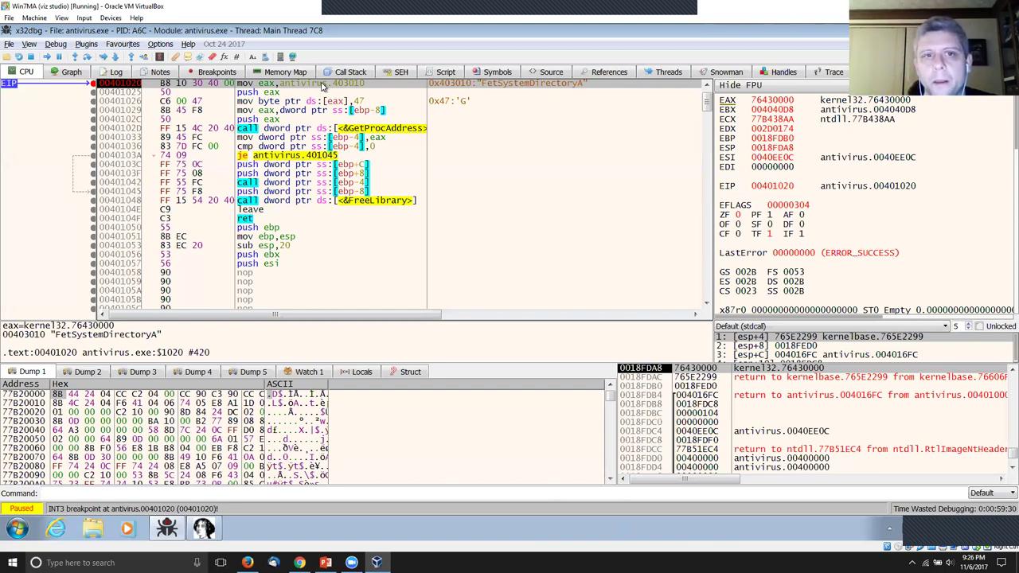
# Step: Step over the mov eax instruction, follow EAX in the dump, and widen the dump's ASCII column
pyautogui.press('F8')
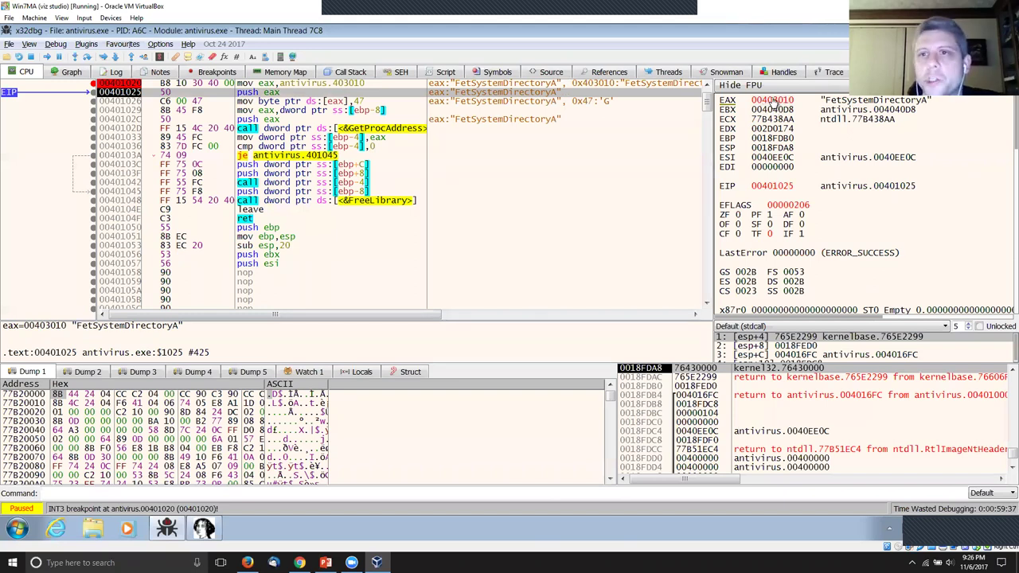
pyautogui.rightClick(773, 101)
pyautogui.click(800, 106)
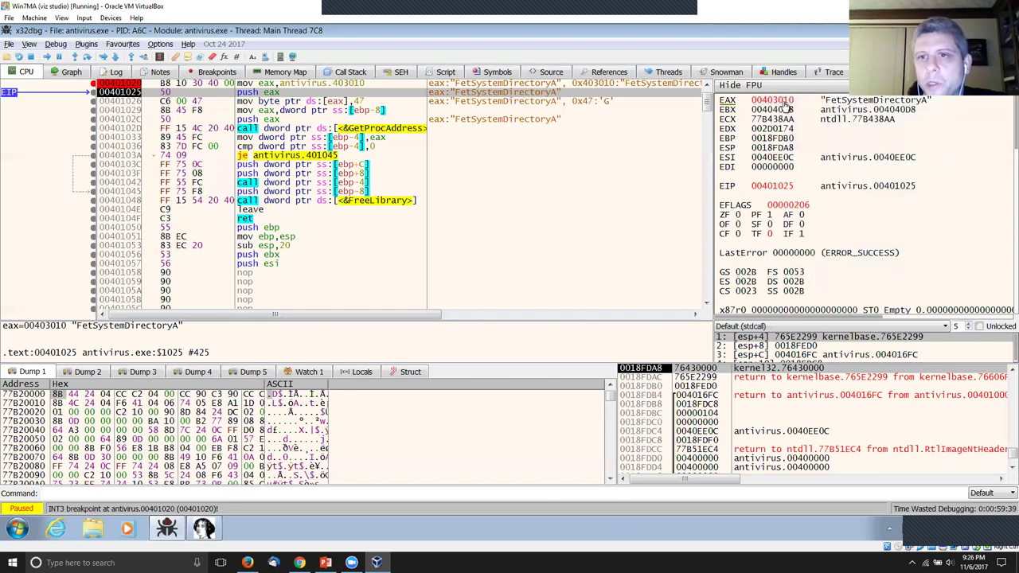
pyautogui.rightClick(786, 105)
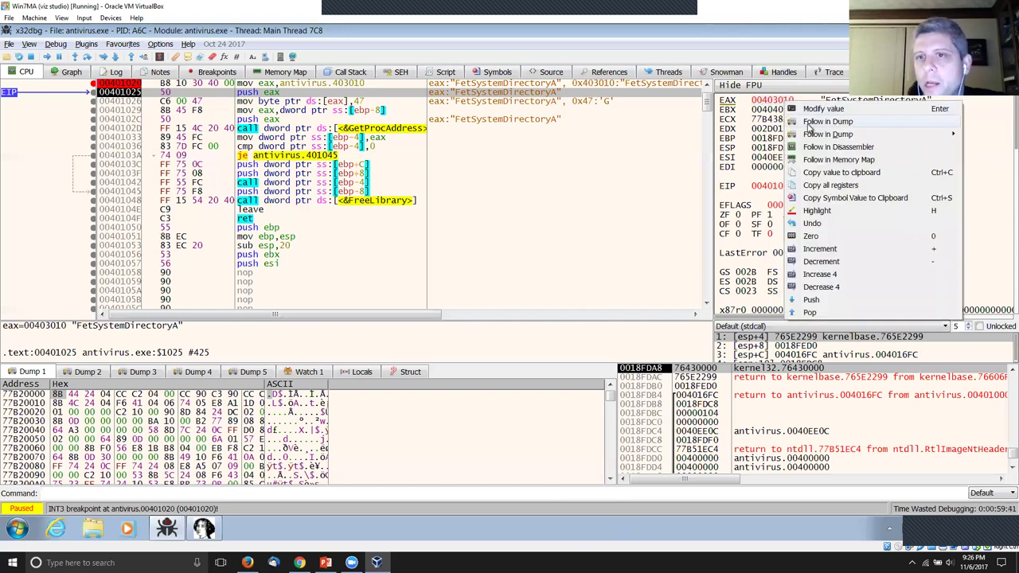
pyautogui.click(820, 122)
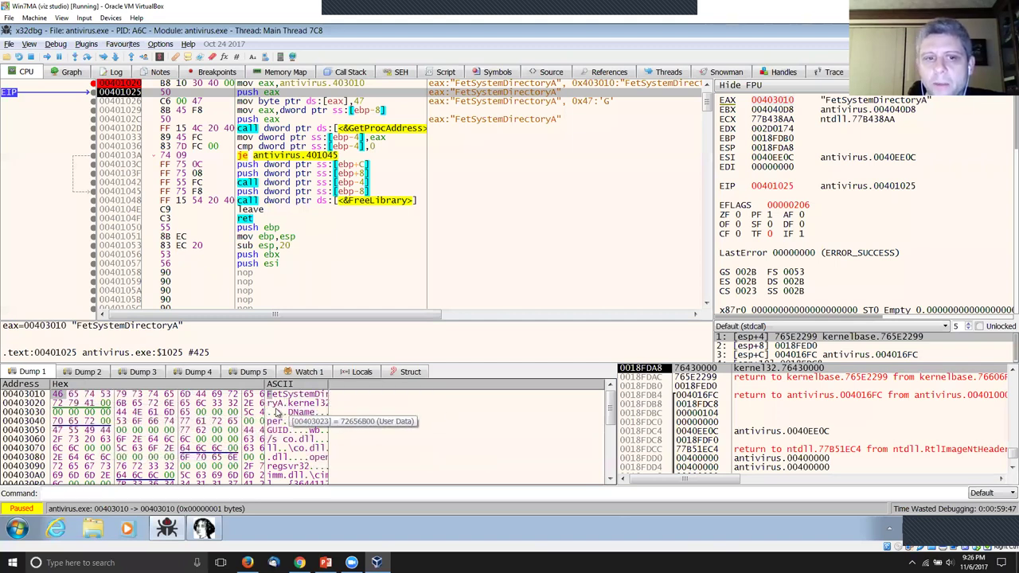
pyautogui.moveTo(328, 396); pyautogui.dragTo(389, 392)
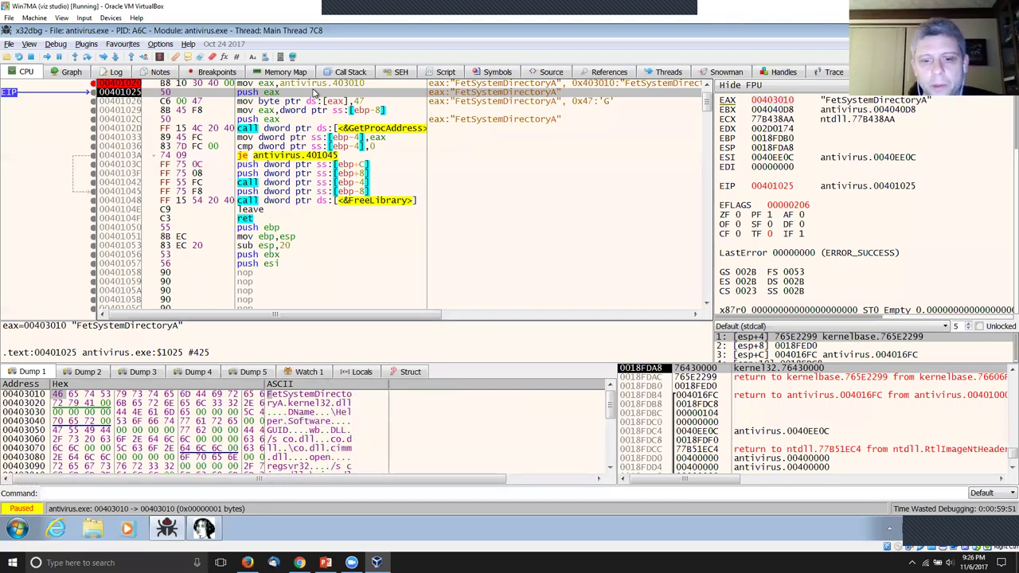
# Step: Step over push eax and the byte write of 47 'G', and switch back to the GetProcAddress block in IDA
pyautogui.press('F8')
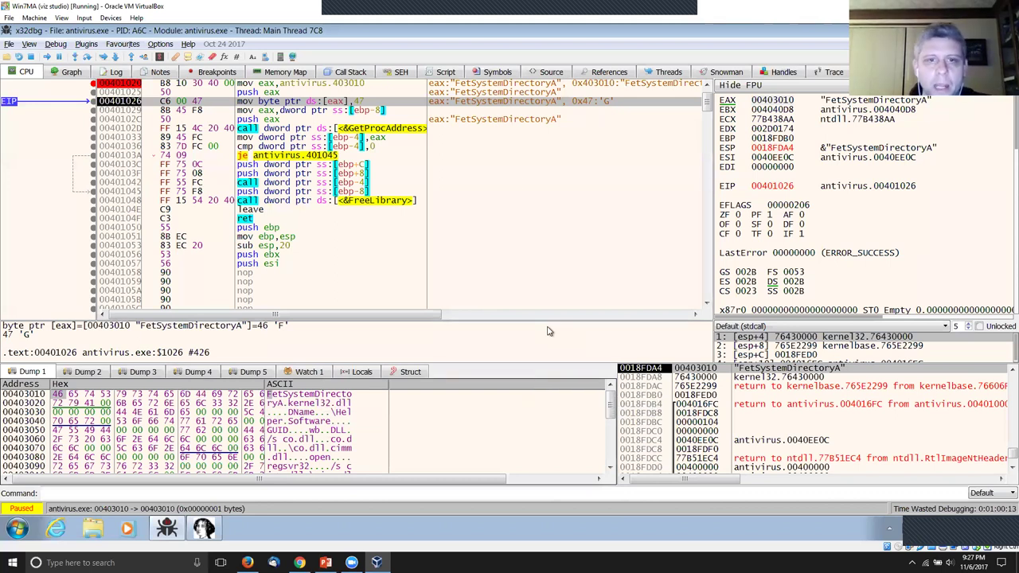
pyautogui.press('F8')
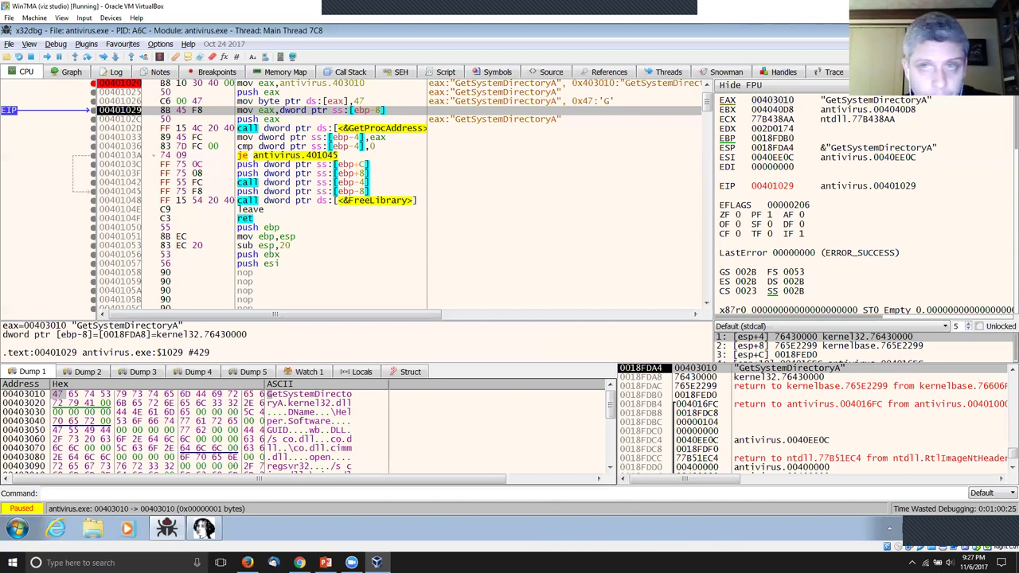
pyautogui.hotkey('alt', 'Tab')
pyautogui.moveTo(506, 305); pyautogui.dragTo(607, 260)
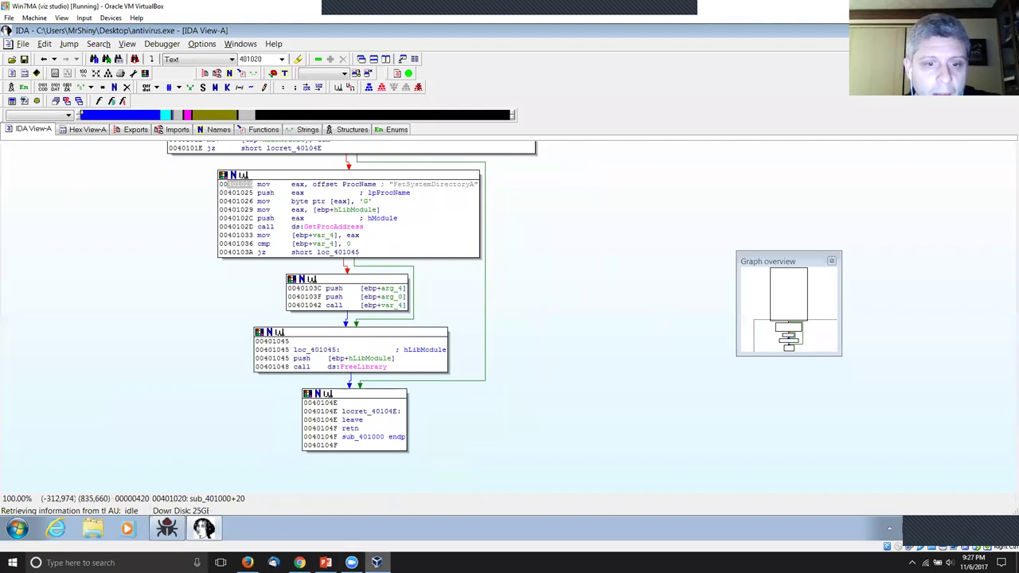
# Step: Find fwrite among the MSVCRT imports and open its entry in the disassembly
pyautogui.click(351, 563)
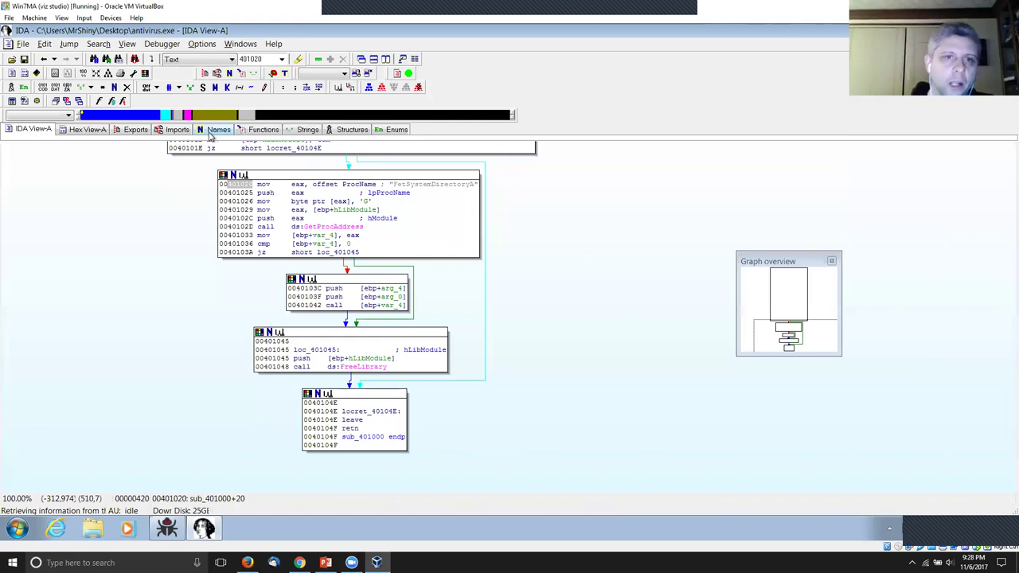
pyautogui.click(177, 129)
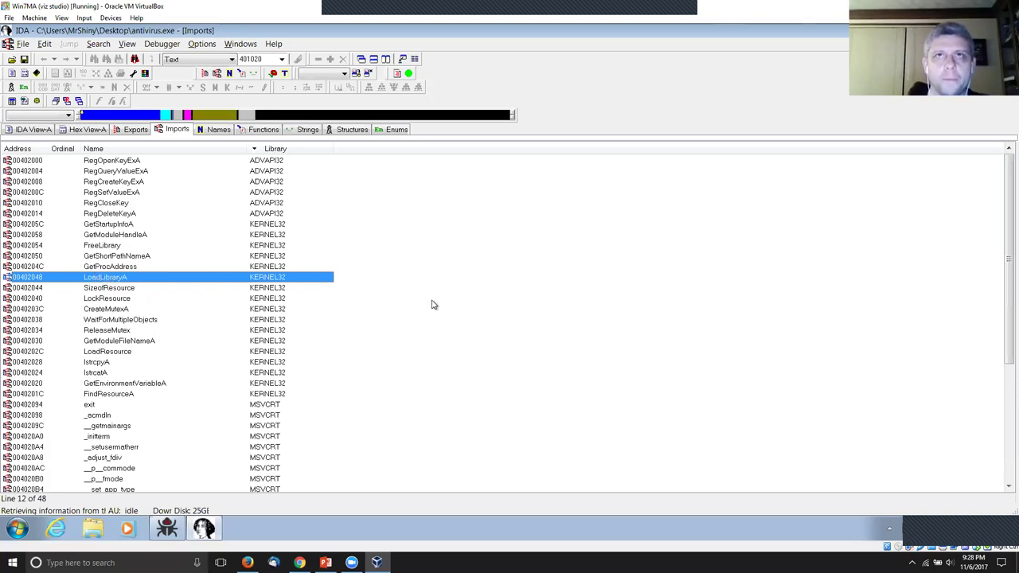
pyautogui.scroll(-1, 251, 319)
pyautogui.scroll(-5, 250, 319)
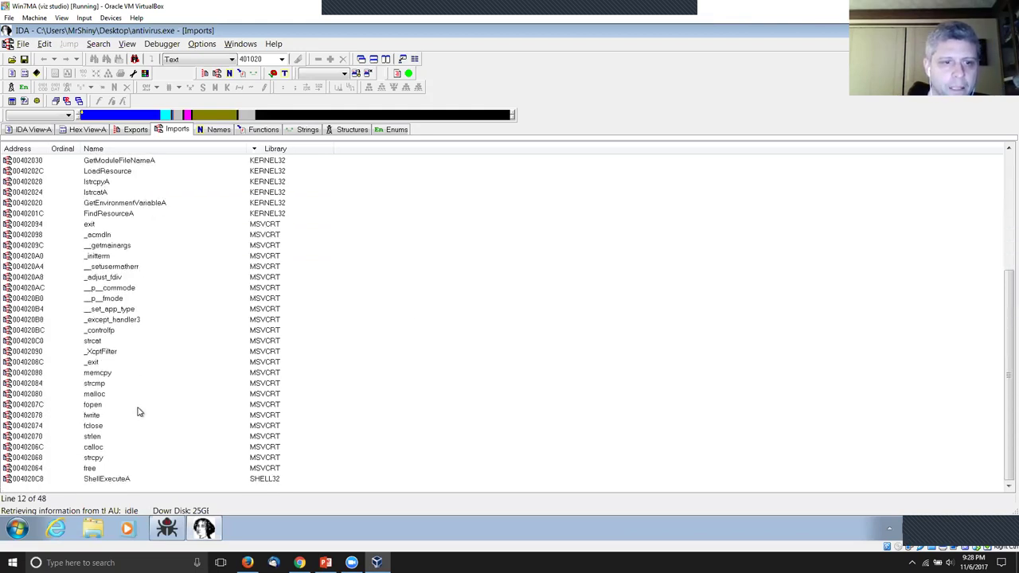
pyautogui.click(123, 416)
pyautogui.doubleClick(137, 415)
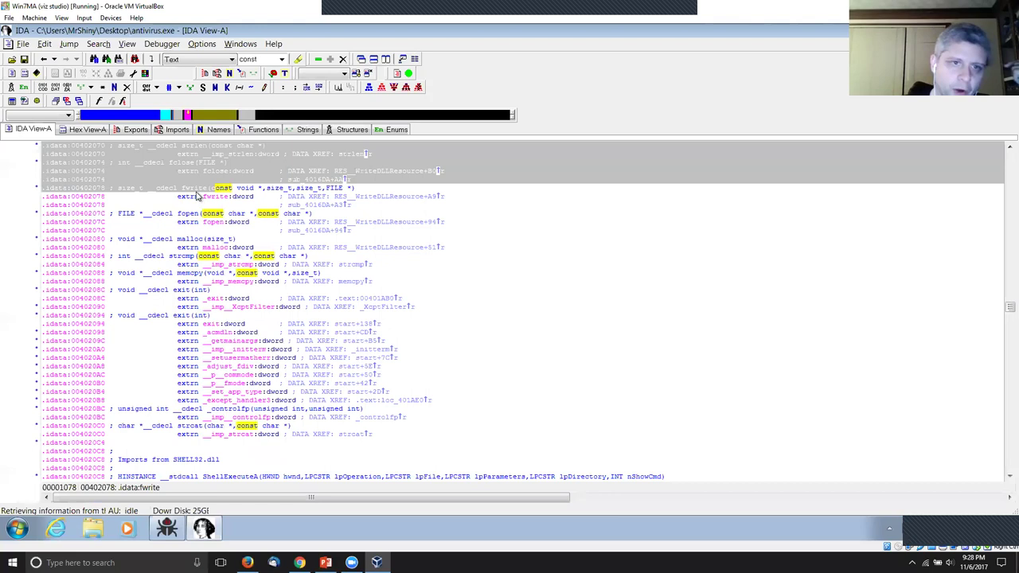
# Step: List the cross-references to fwrite and jump to the call in sub_4016DA
pyautogui.press('x')
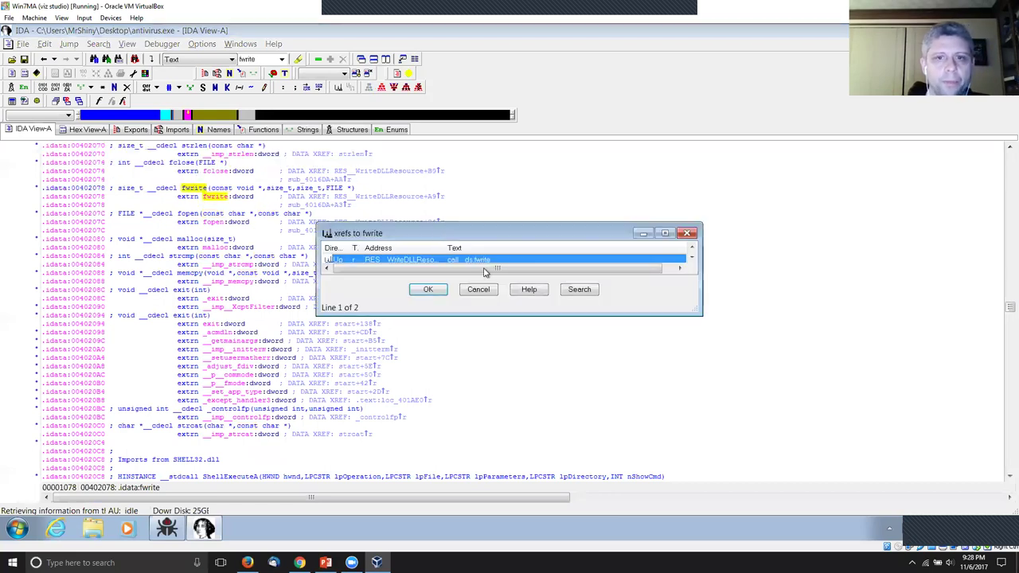
pyautogui.moveTo(701, 313); pyautogui.dragTo(771, 386)
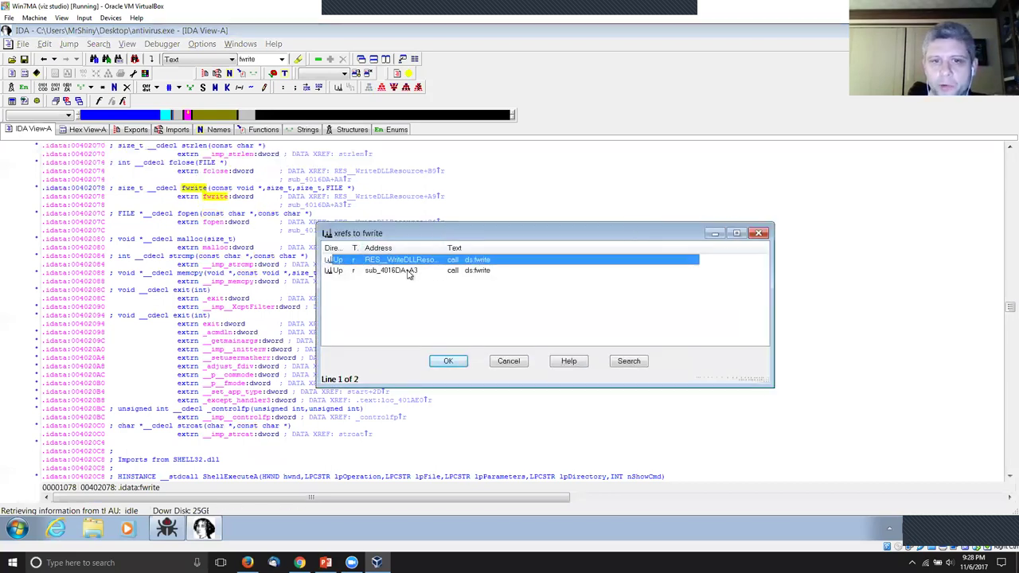
pyautogui.click(409, 272)
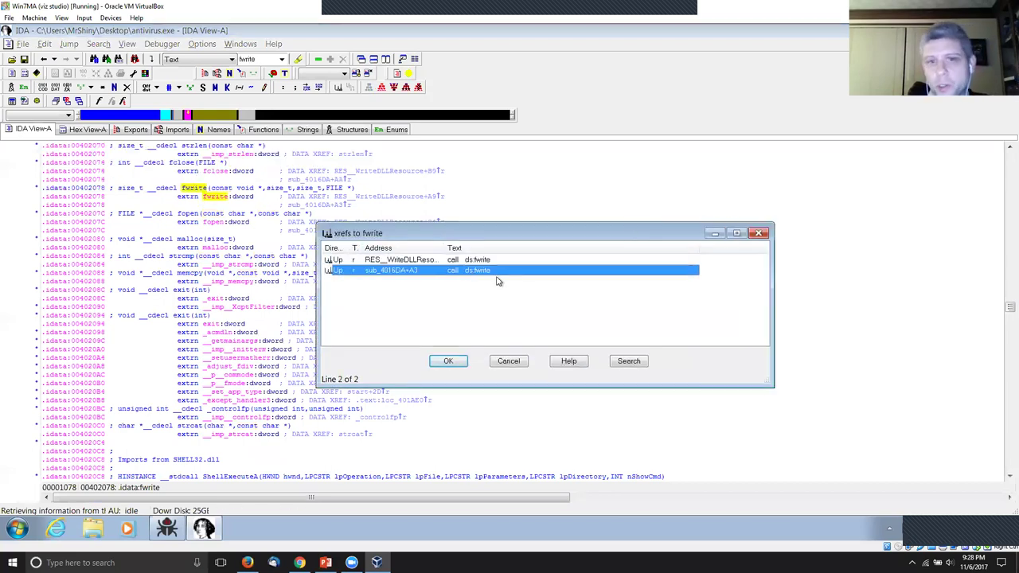
pyautogui.click(451, 363)
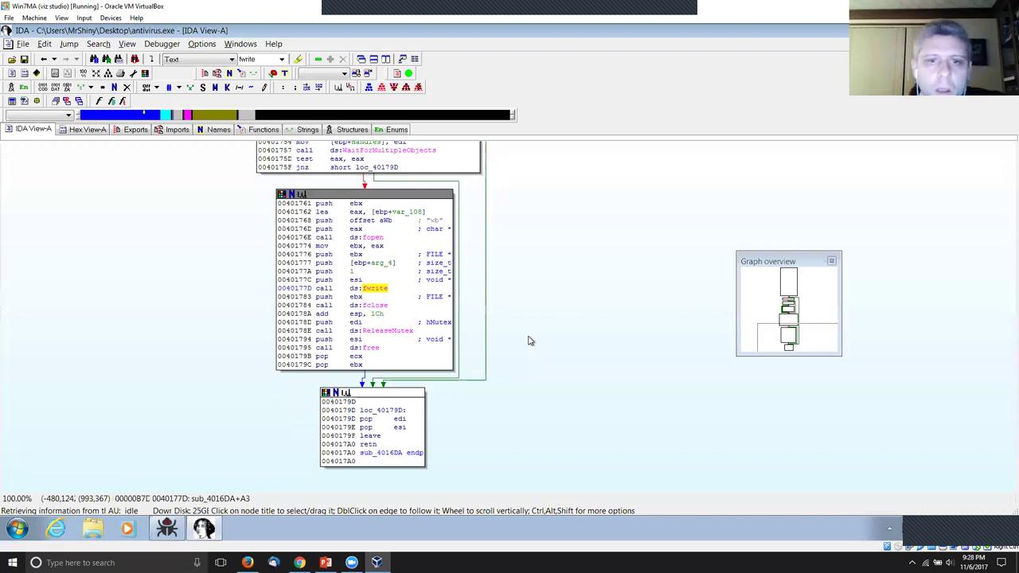
# Step: Examine the fopen call above fwrite and trace its pushed eax argument back to var_108
pyautogui.scroll(1, 533, 328)
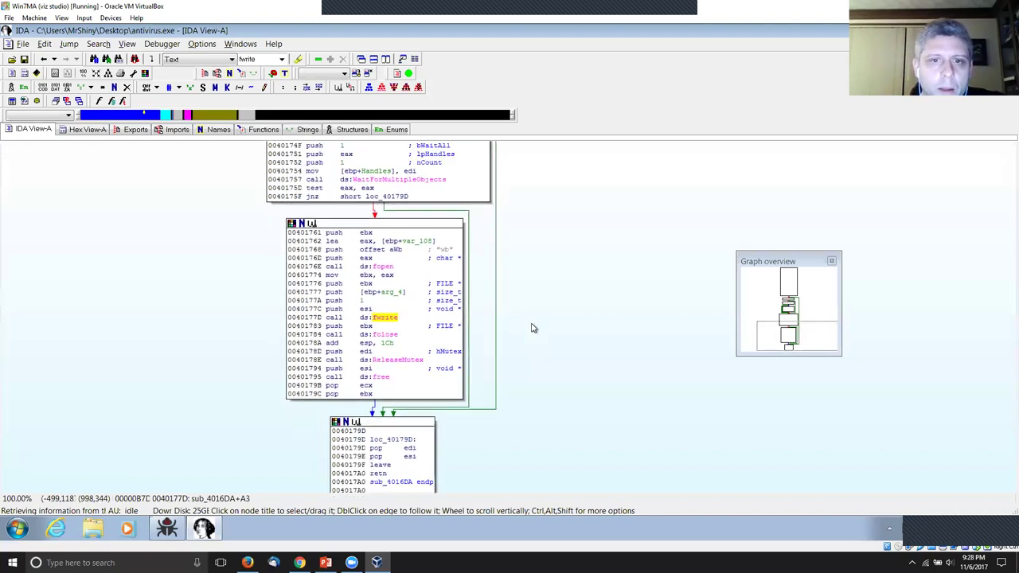
pyautogui.click(386, 269)
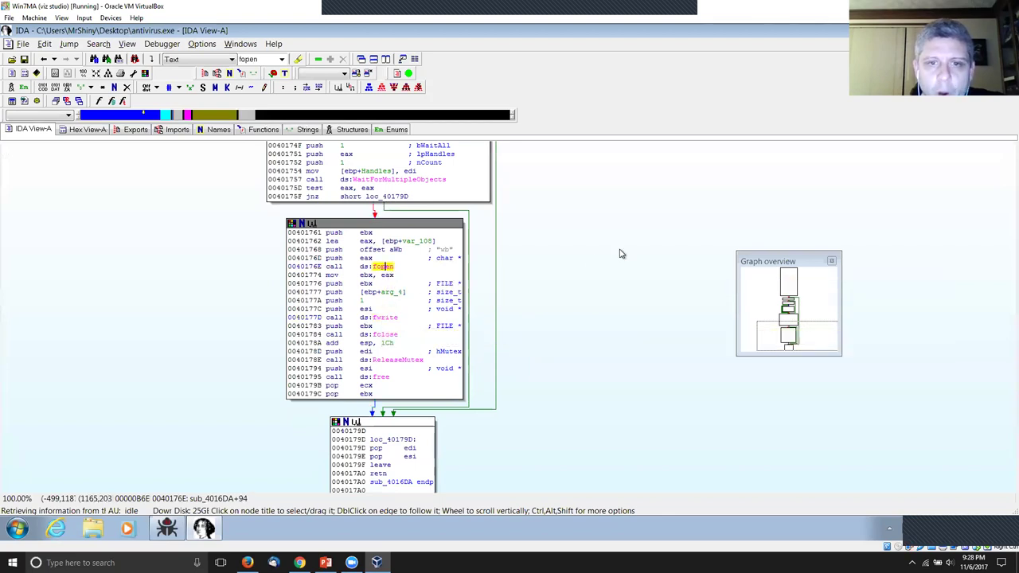
pyautogui.click(366, 258)
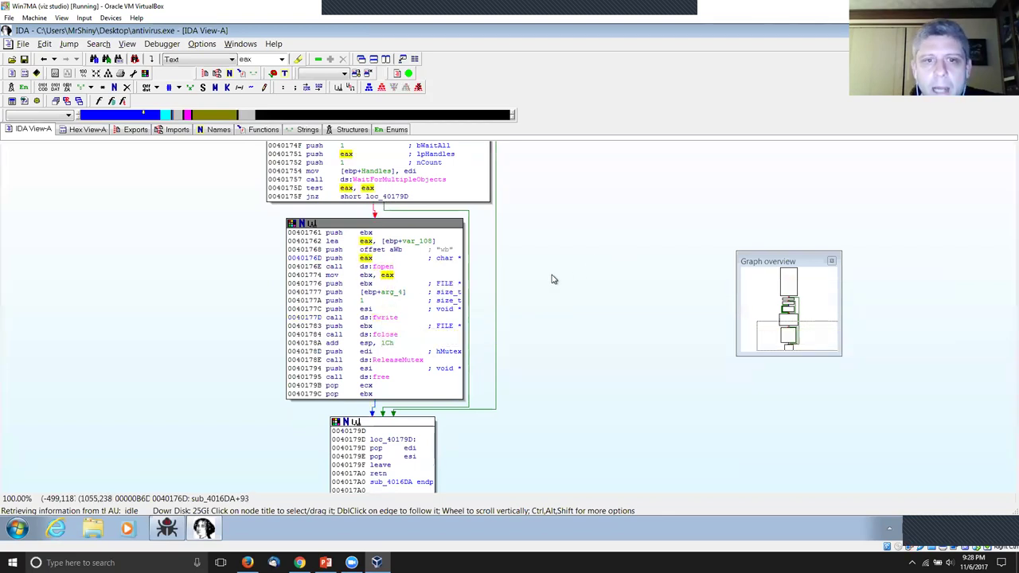
pyautogui.moveTo(550, 280); pyautogui.dragTo(561, 291)
pyautogui.moveTo(392, 285)
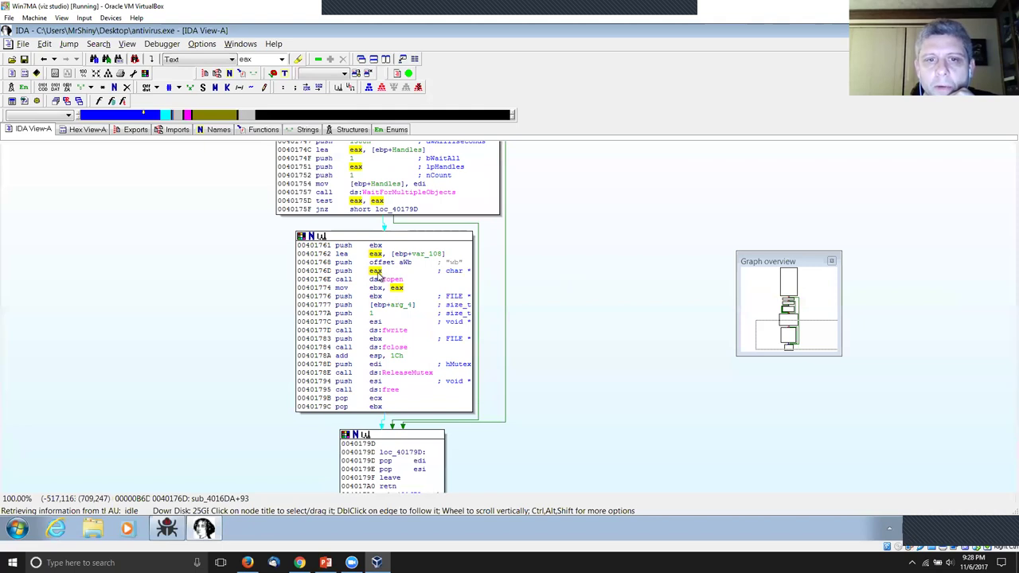
pyautogui.click(378, 274)
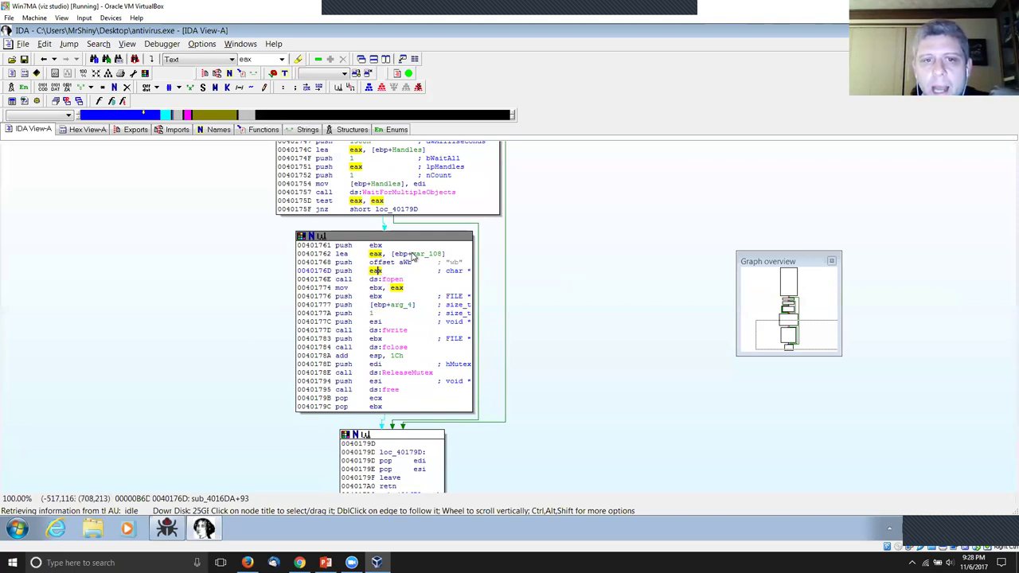
pyautogui.click(425, 258)
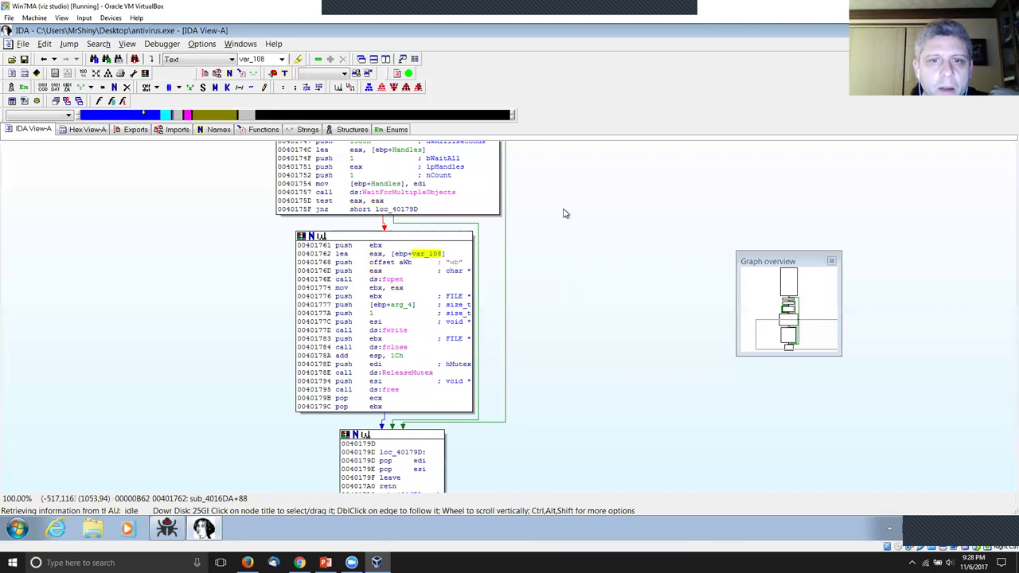
# Step: Trace var_108 back to the start of the function and highlight the help.txt string pushed before strcat
pyautogui.moveTo(563, 212); pyautogui.dragTo(567, 321)
pyautogui.scroll(1, 568, 322)
pyautogui.scroll(10, 599, 228)
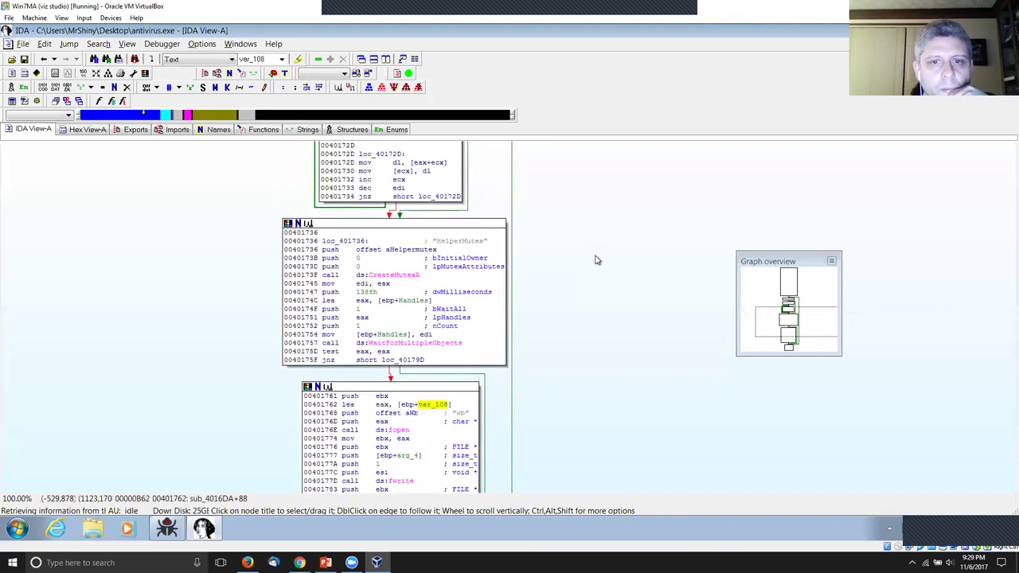
pyautogui.moveTo(610, 237); pyautogui.dragTo(612, 259)
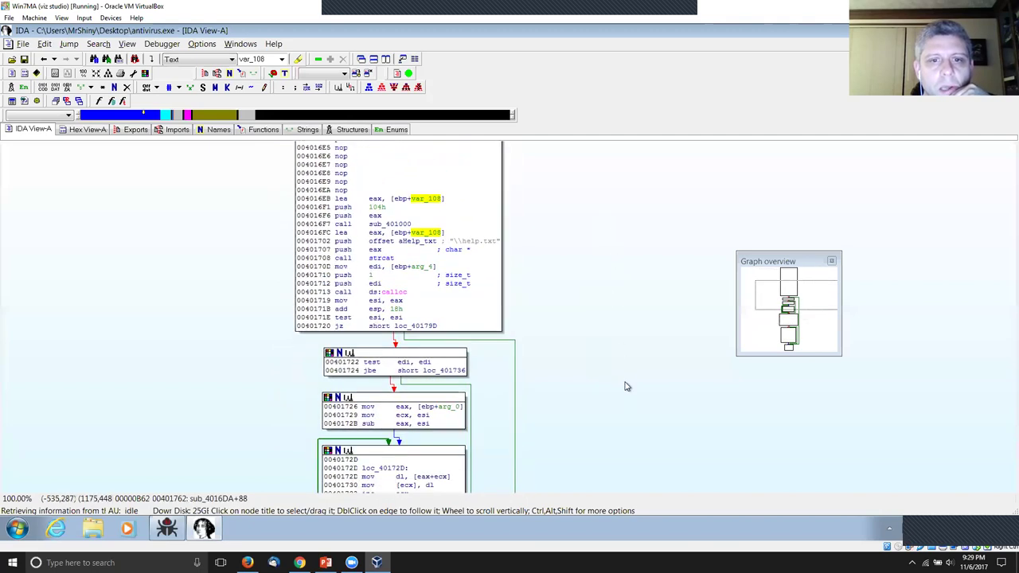
pyautogui.scroll(-2, 626, 387)
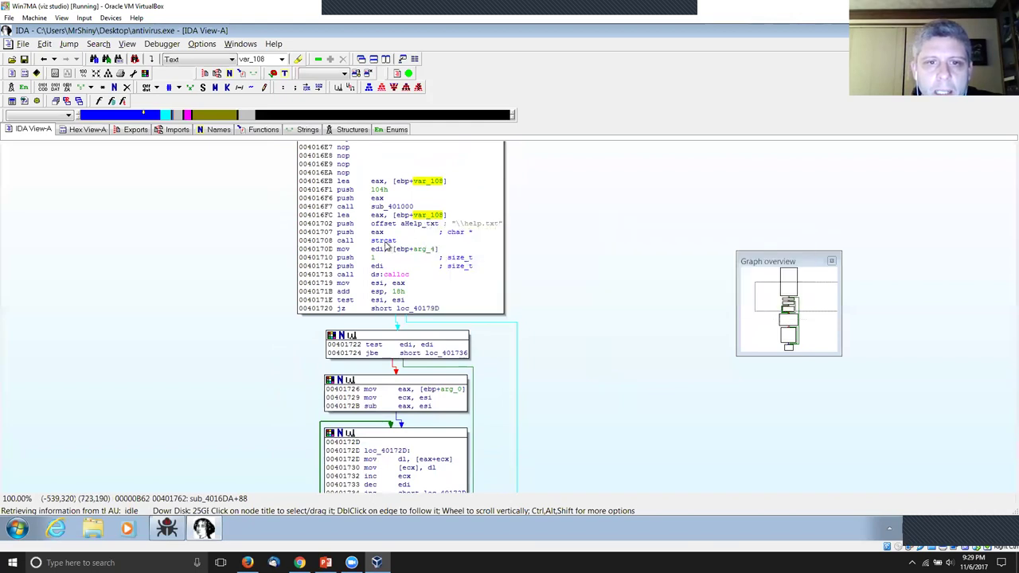
pyautogui.moveTo(385, 247)
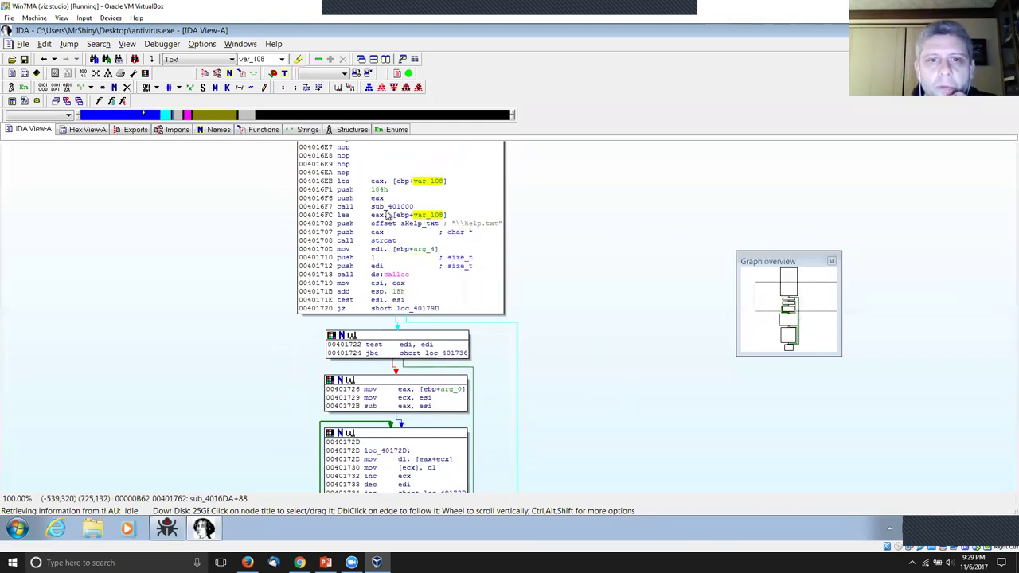
pyautogui.click(469, 225)
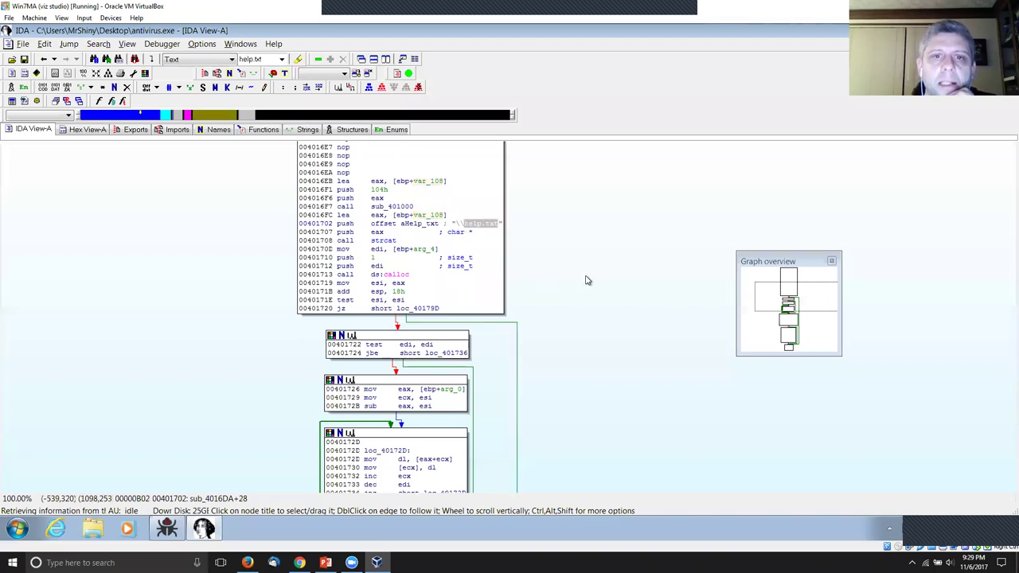
# Step: Review the rest of sub_4016DA and rename the function to FILE__WriteHelp_txt
pyautogui.scroll(-2, 607, 354)
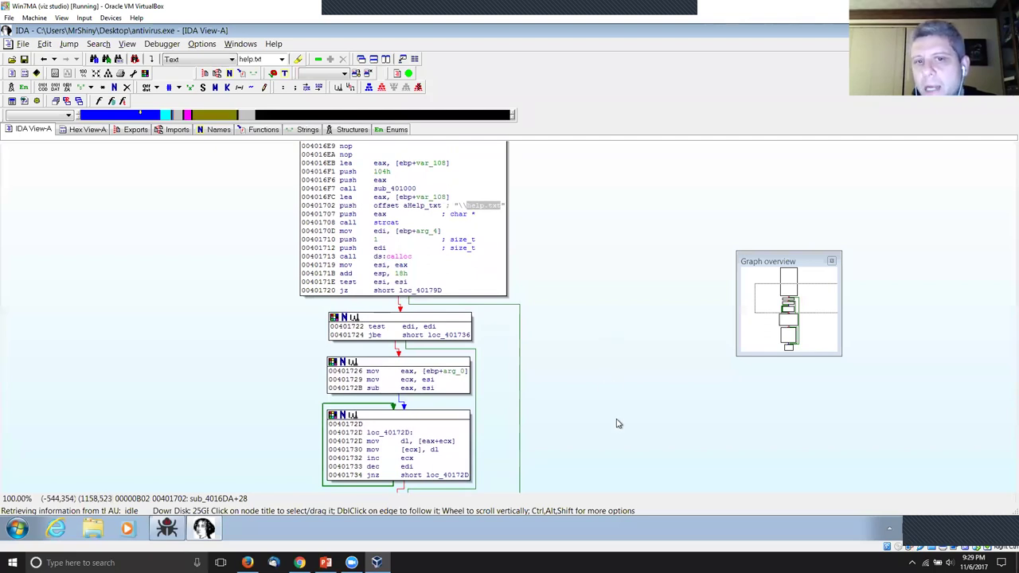
pyautogui.scroll(-10, 616, 423)
pyautogui.scroll(-5, 618, 326)
pyautogui.scroll(-5, 626, 263)
pyautogui.scroll(8, 613, 262)
pyautogui.scroll(10, 614, 294)
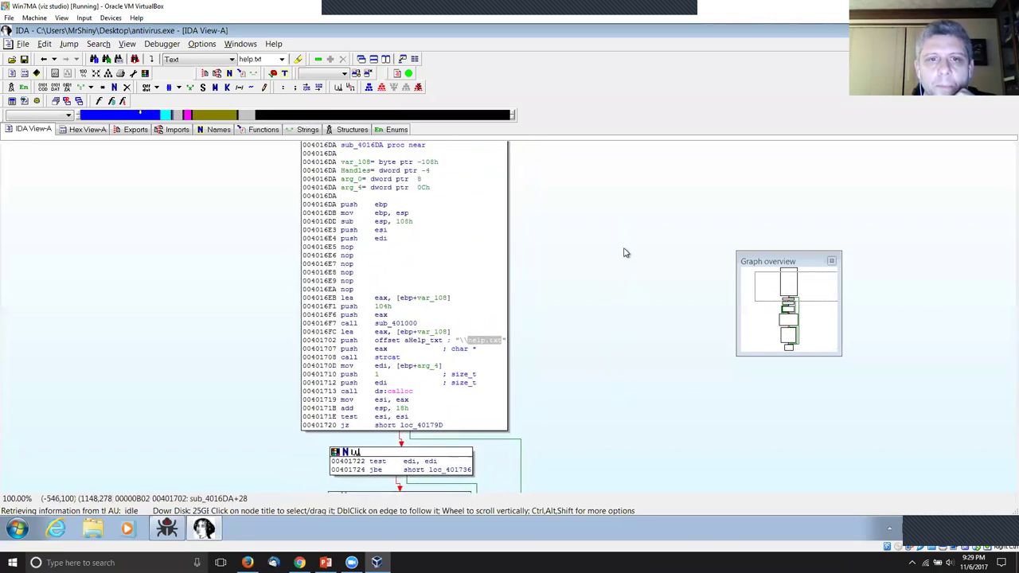
pyautogui.scroll(2, 626, 253)
pyautogui.click(410, 208)
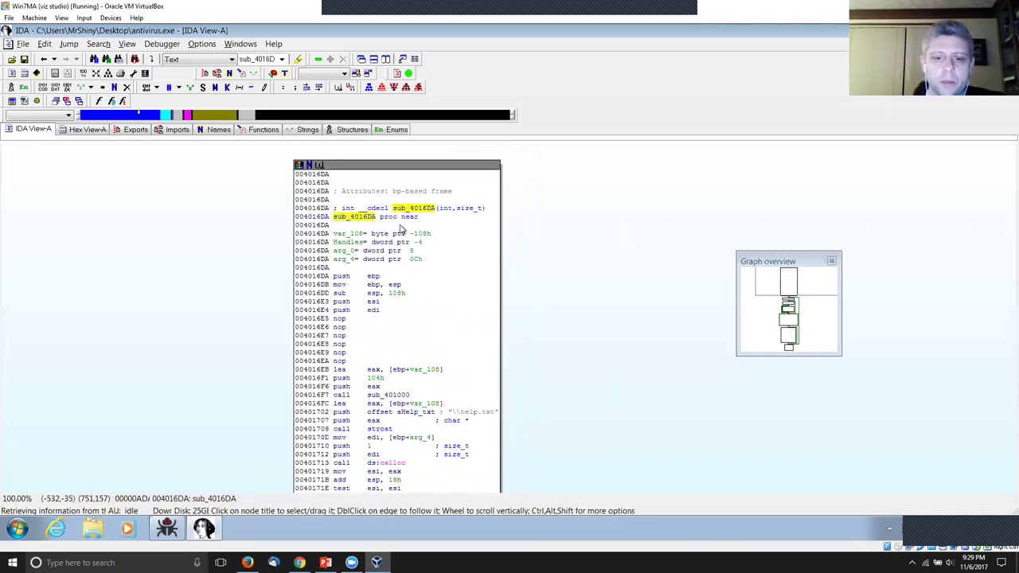
pyautogui.write('nFILE_')
pyautogui.write('_Write')
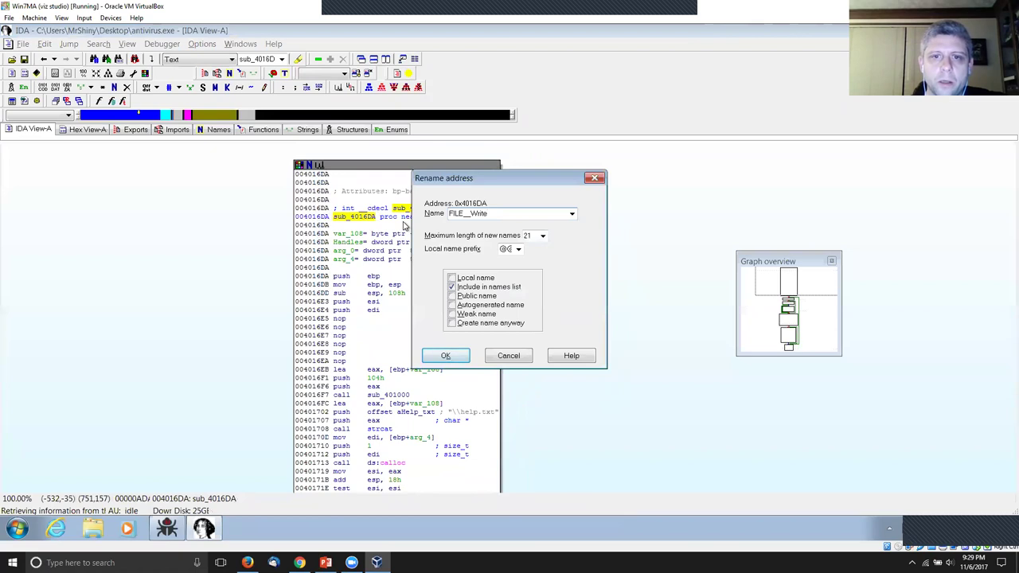
pyautogui.write('Help.txt')
pyautogui.press('Return')
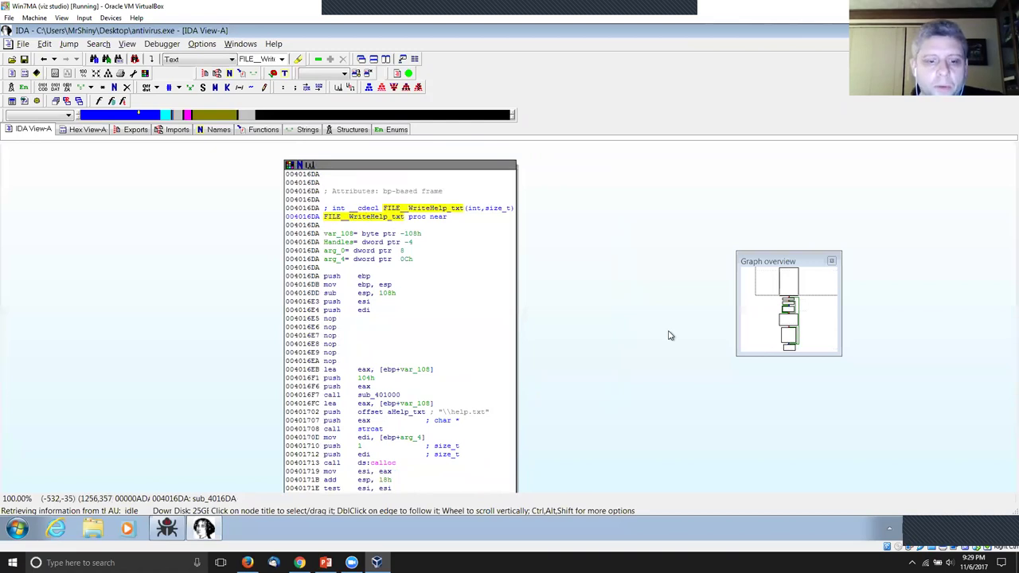
# Step: List the cross-references to FILE__WriteHelp_txt and jump to its call in sub_4017A1
pyautogui.scroll(-1, 593, 346)
pyautogui.scroll(-1, 593, 346)
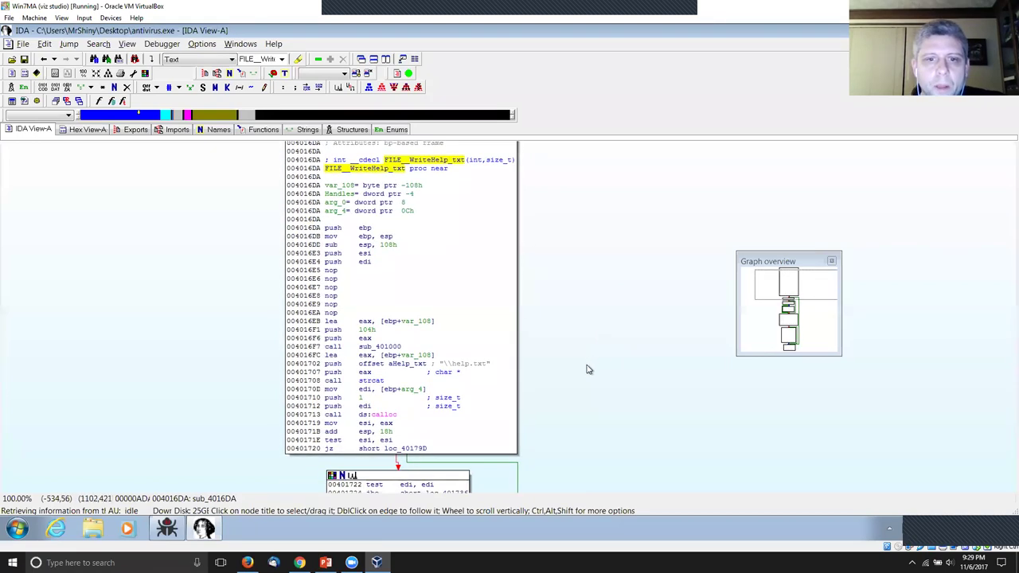
pyautogui.press('x')
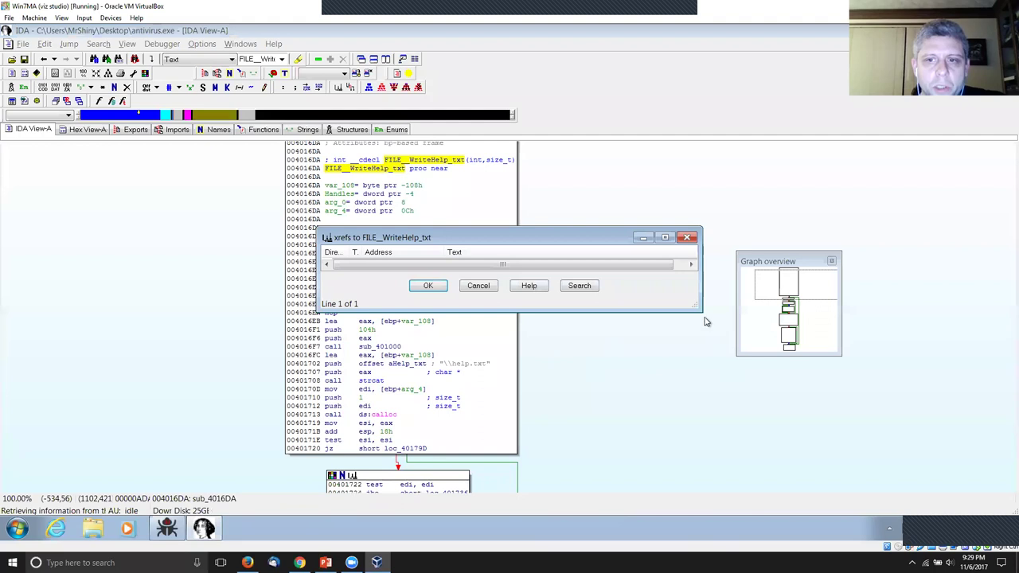
pyautogui.moveTo(699, 309); pyautogui.dragTo(727, 381)
pyautogui.click(442, 359)
pyautogui.click(698, 407)
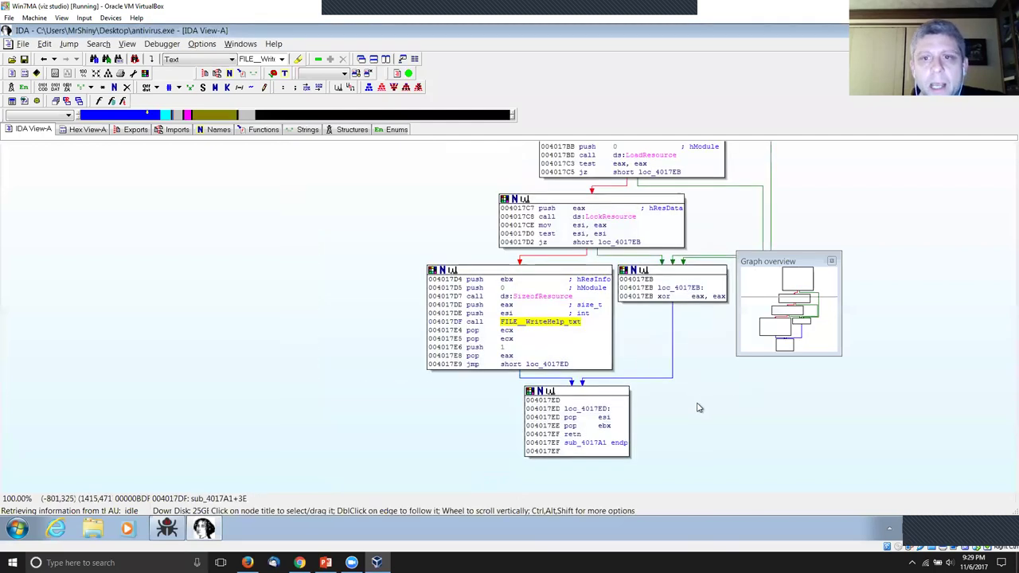
# Step: Examine the SizeofResource, LockResource, LoadResource and FindResourceA calls in sub_4017A1, including the "XML" resource argument
pyautogui.click(494, 309)
pyautogui.moveTo(513, 310); pyautogui.dragTo(402, 335)
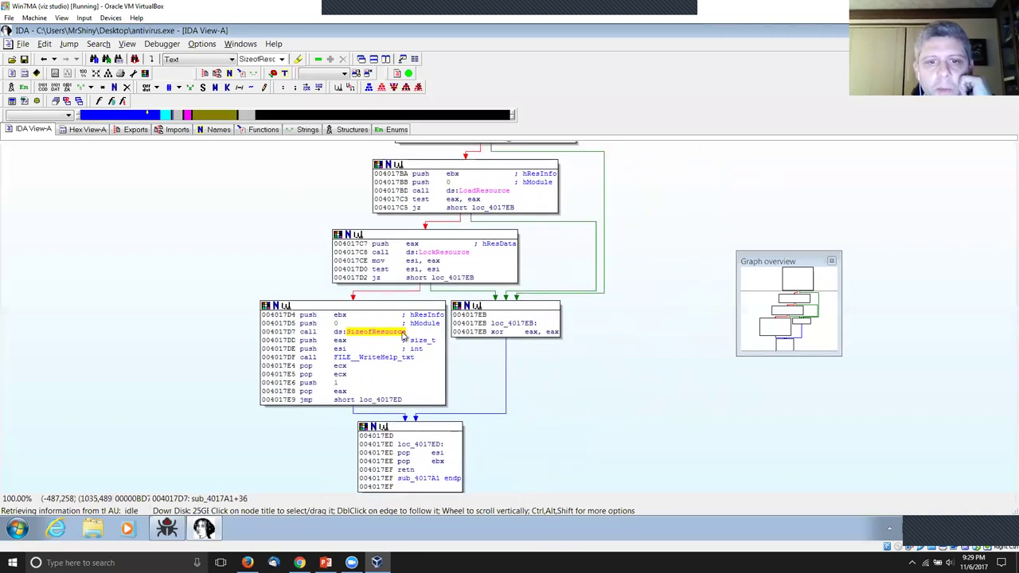
pyautogui.click(452, 252)
pyautogui.scroll(3, 621, 291)
pyautogui.click(446, 310)
pyautogui.scroll(1, 602, 281)
pyautogui.scroll(1, 602, 281)
pyautogui.click(466, 274)
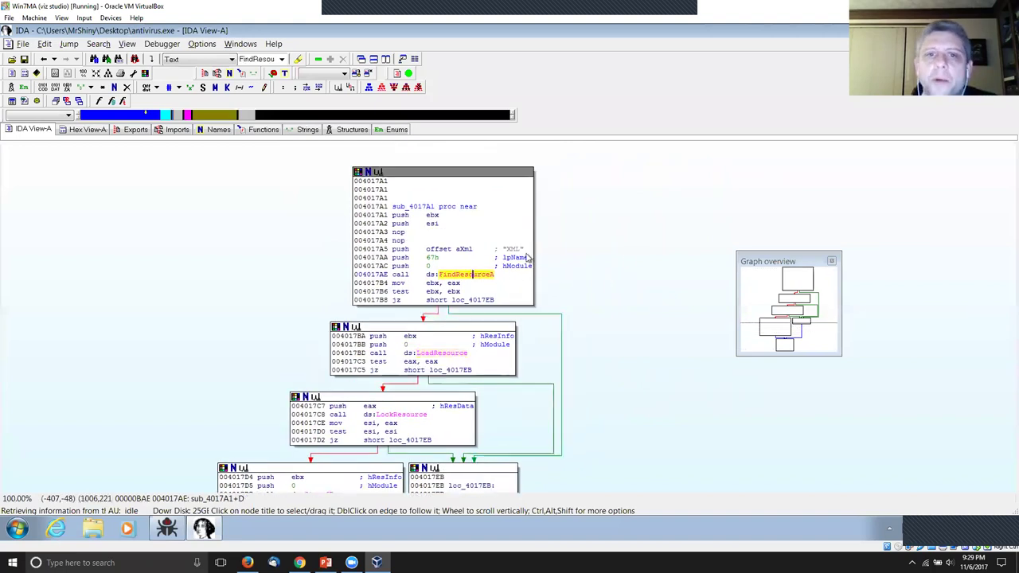
pyautogui.click(512, 251)
pyautogui.click(650, 340)
pyautogui.scroll(-1, 650, 340)
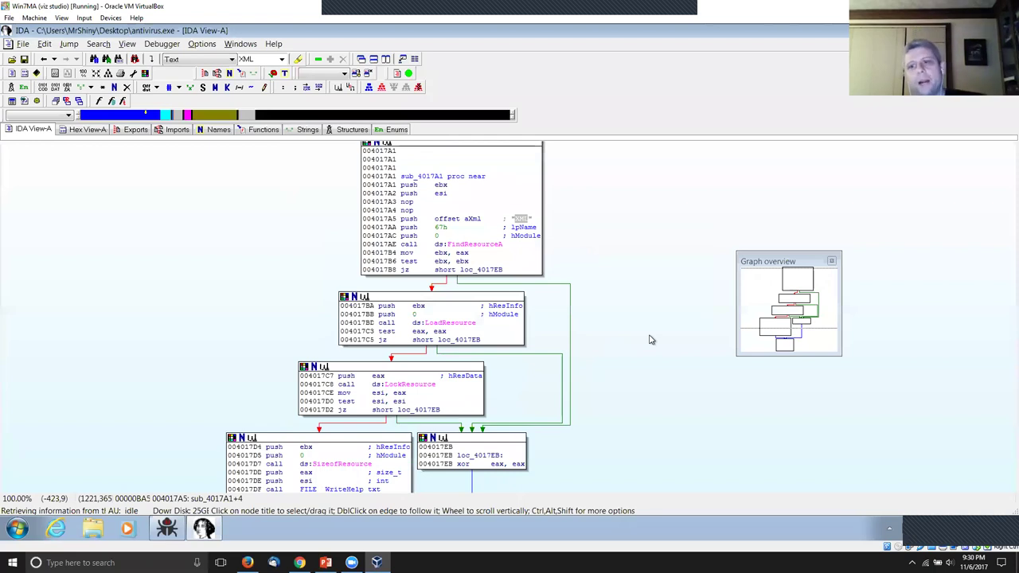
# Step: Rename sub_4017A1 to RES__XMLResource and highlight its FindResourceA call
pyautogui.scroll(2, 660, 204)
pyautogui.click(446, 209)
pyautogui.click(452, 199)
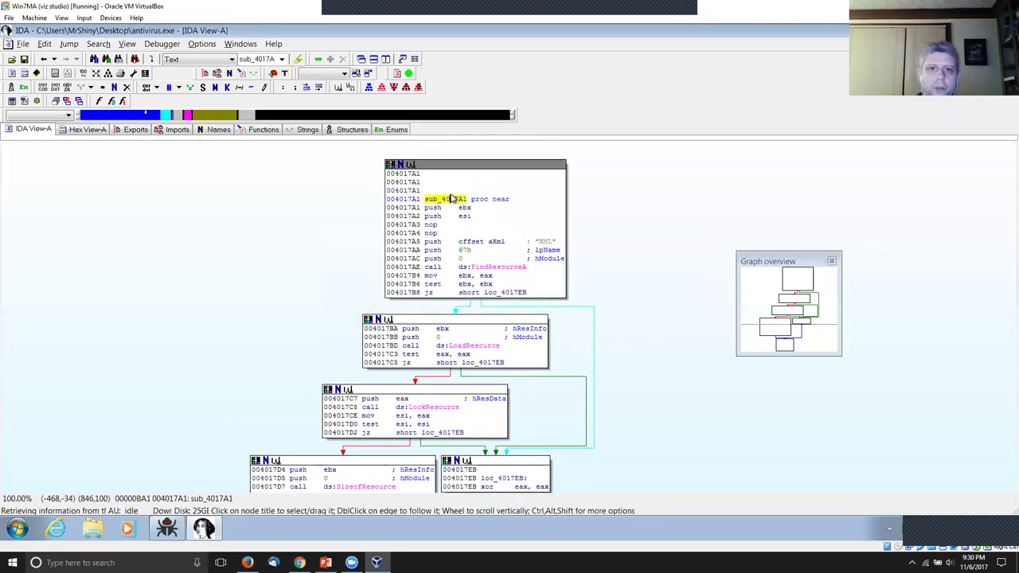
pyautogui.write('nRES_')
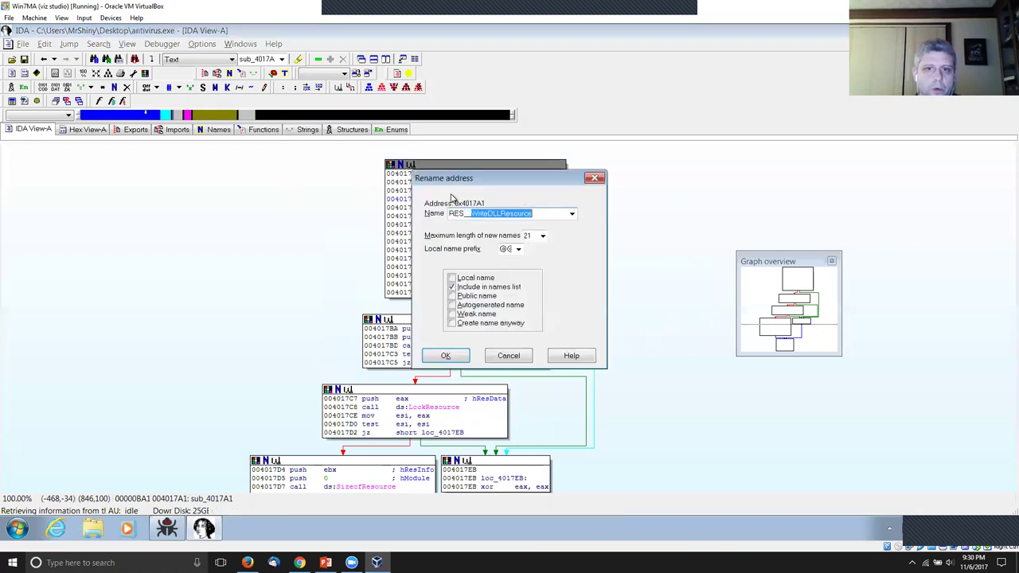
pyautogui.write('_XMLRe')
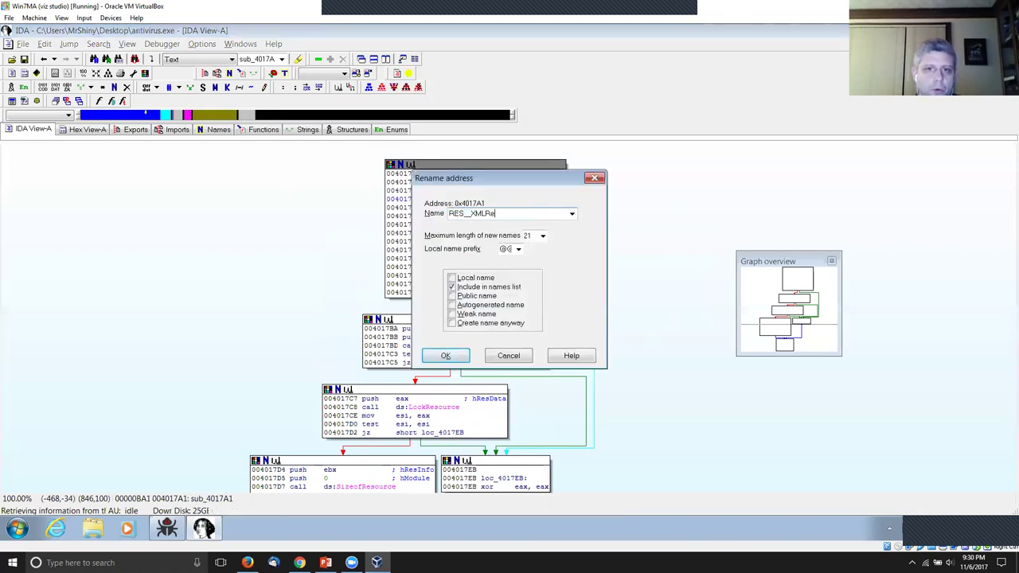
pyautogui.write('source')
pyautogui.press('Return')
pyautogui.scroll(-2, 621, 291)
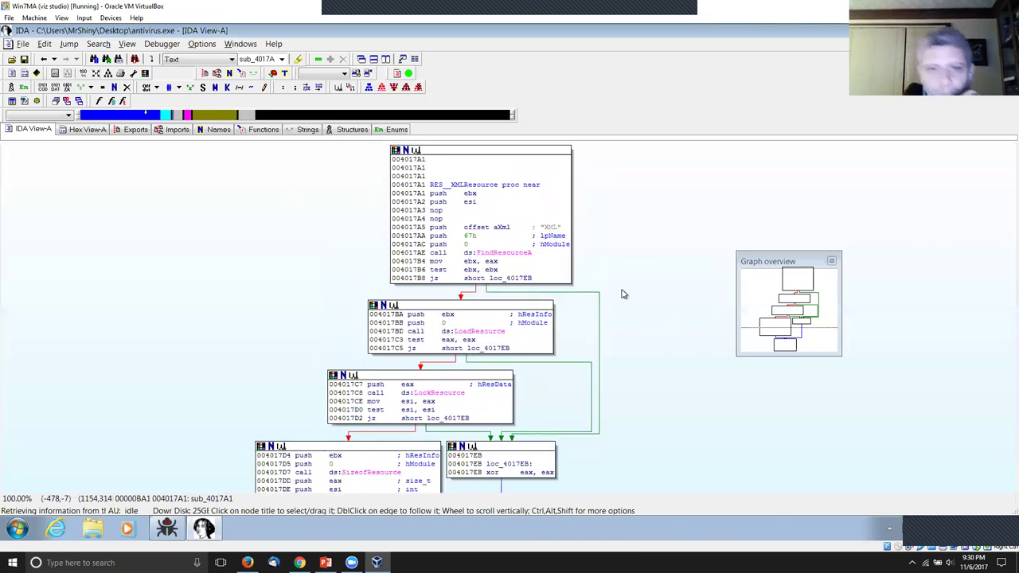
pyautogui.click(522, 235)
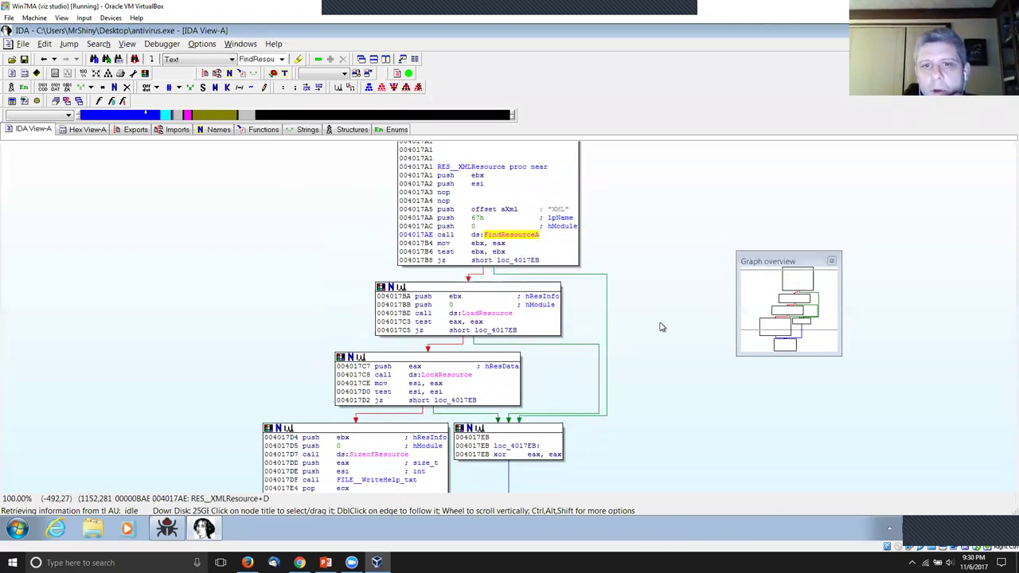
# Step: Review the RES__XMLResource graph from the FindResourceA call down to its end and highlight the FILE__WriteHelp_txt call
pyautogui.scroll(-3, 669, 239)
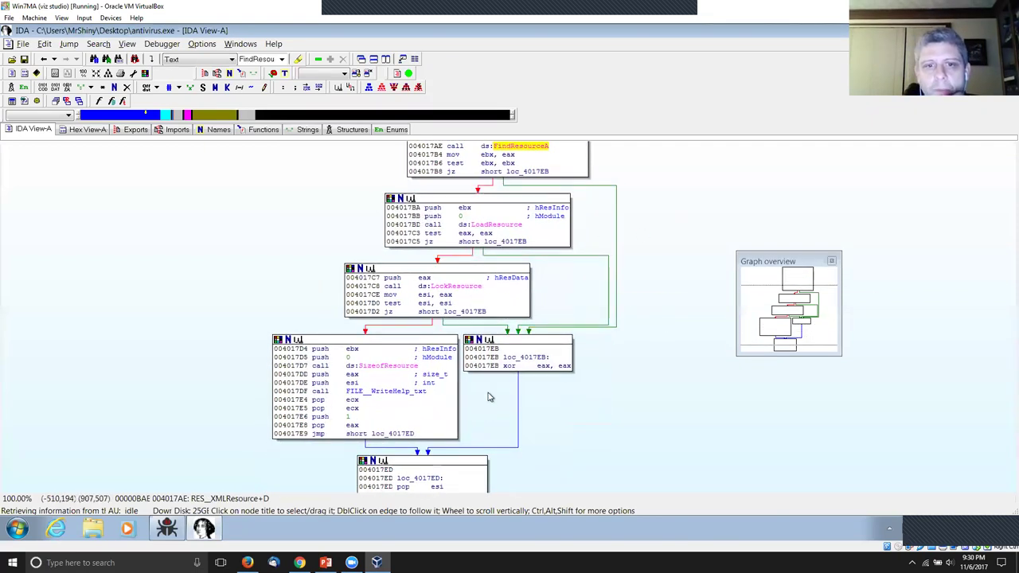
pyautogui.scroll(-4, 484, 399)
pyautogui.click(406, 257)
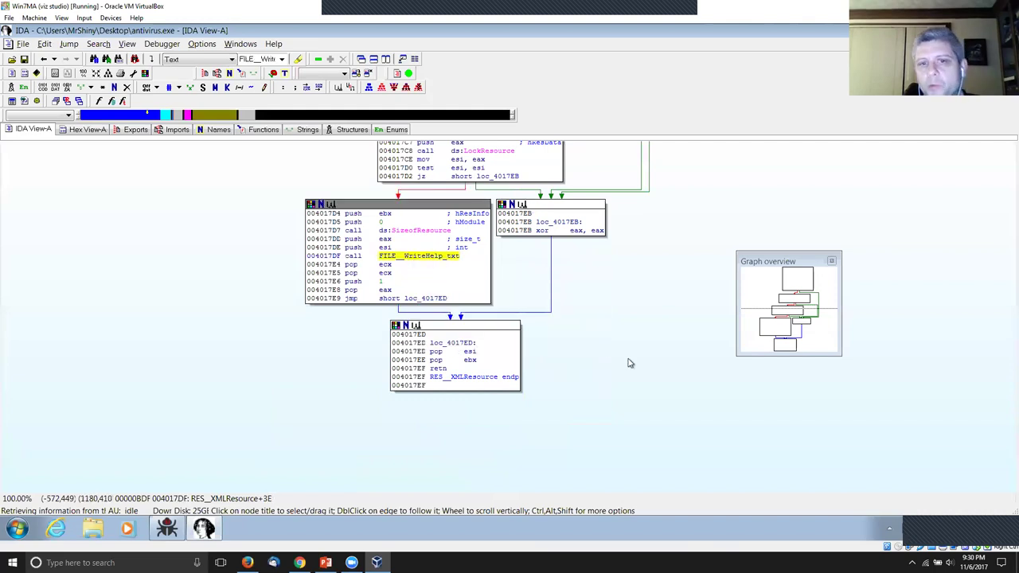
pyautogui.moveTo(629, 365); pyautogui.dragTo(644, 426)
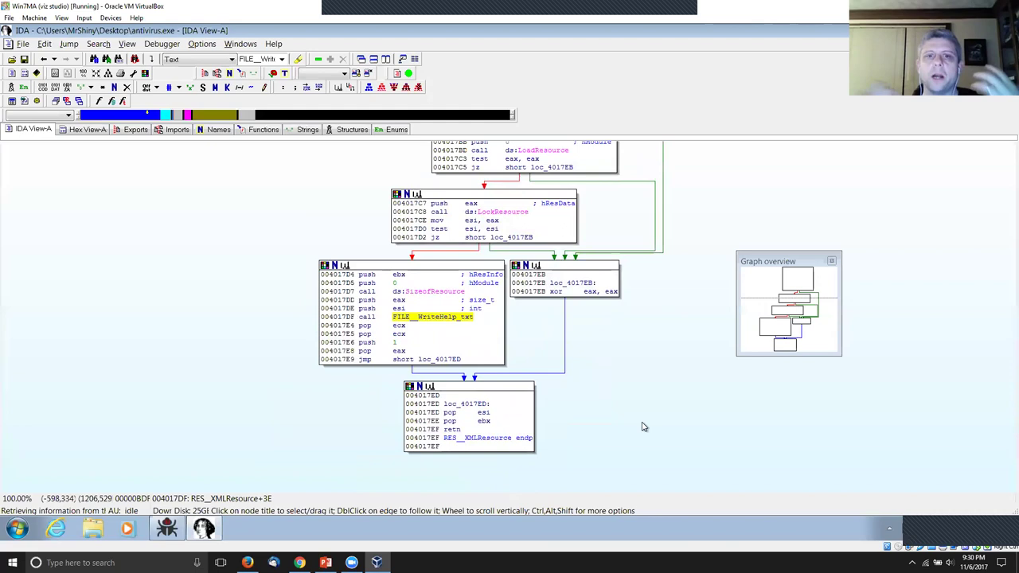
pyautogui.scroll(2, 760, 255)
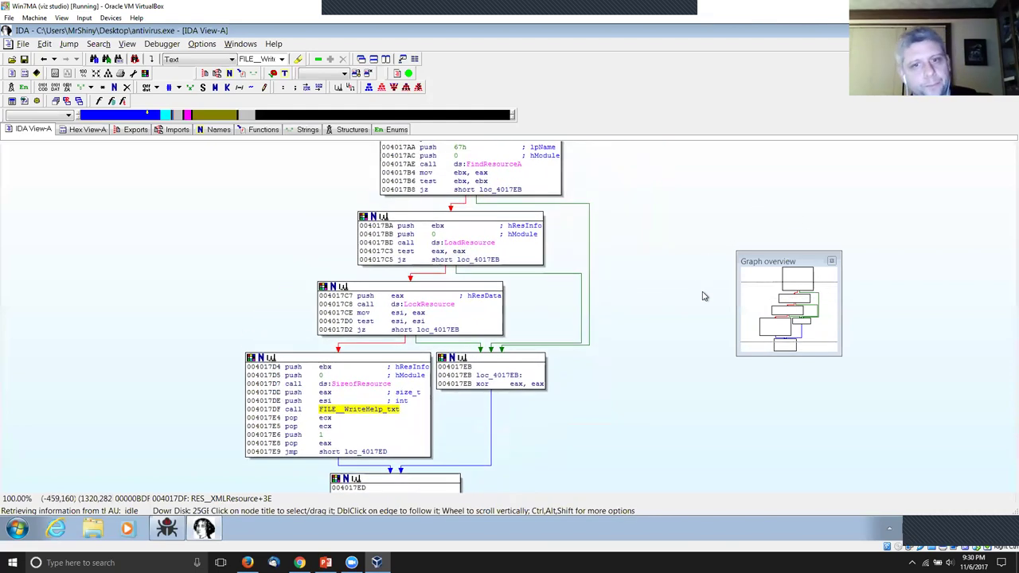
pyautogui.scroll(-2, 677, 350)
pyautogui.scroll(1, 699, 326)
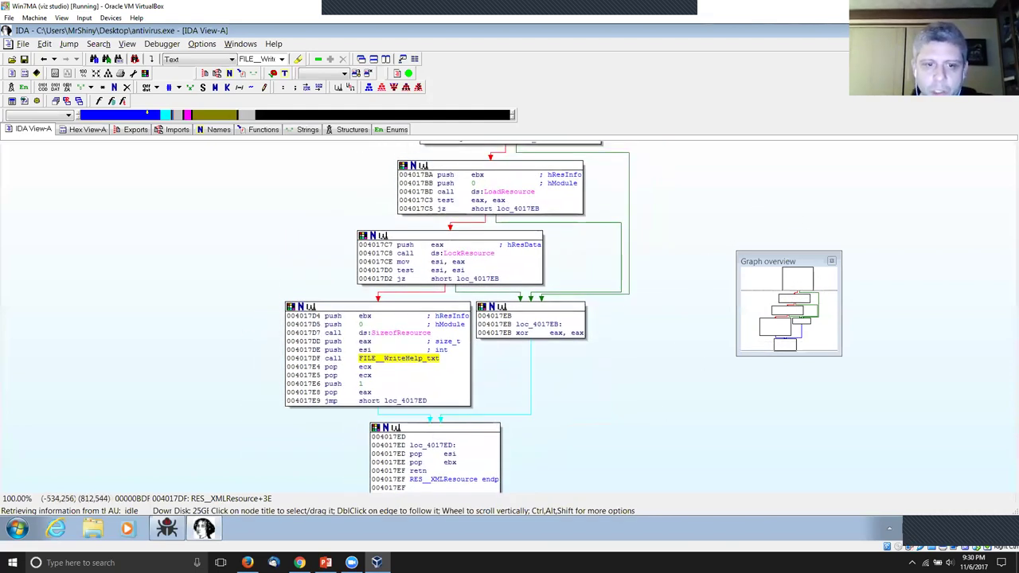
pyautogui.click(326, 563)
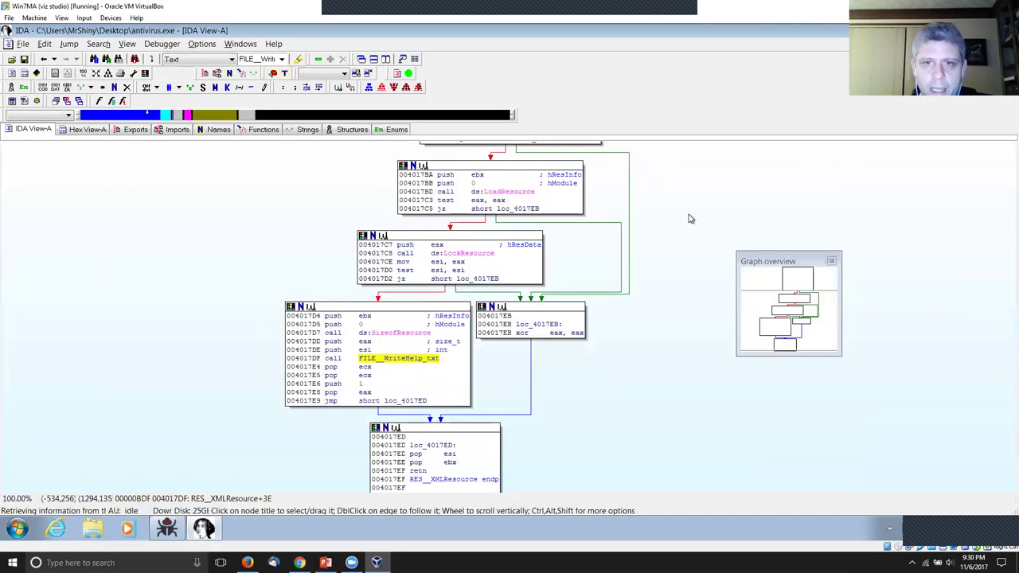
pyautogui.scroll(1, 690, 218)
# Step: Check the names list, then open the imports list, sort it by name and select CreateMutexA
pyautogui.click(216, 130)
pyautogui.click(29, 149)
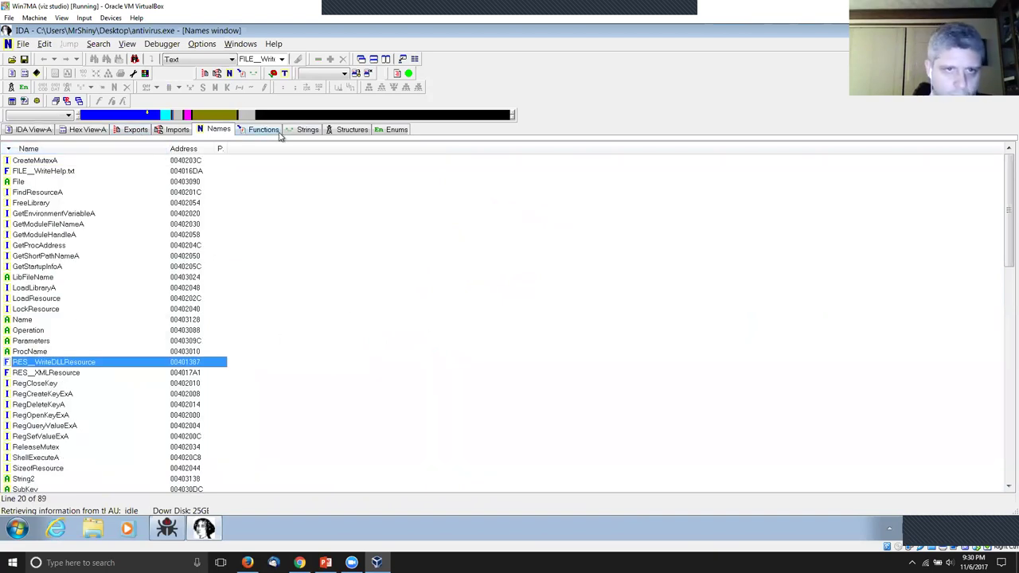
pyautogui.click(178, 131)
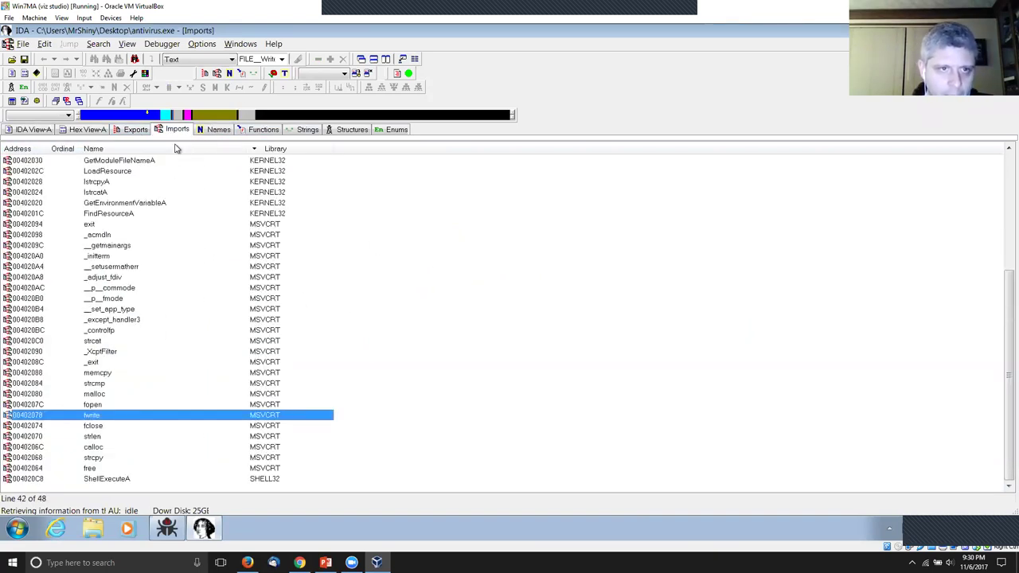
pyautogui.scroll(3, 448, 255)
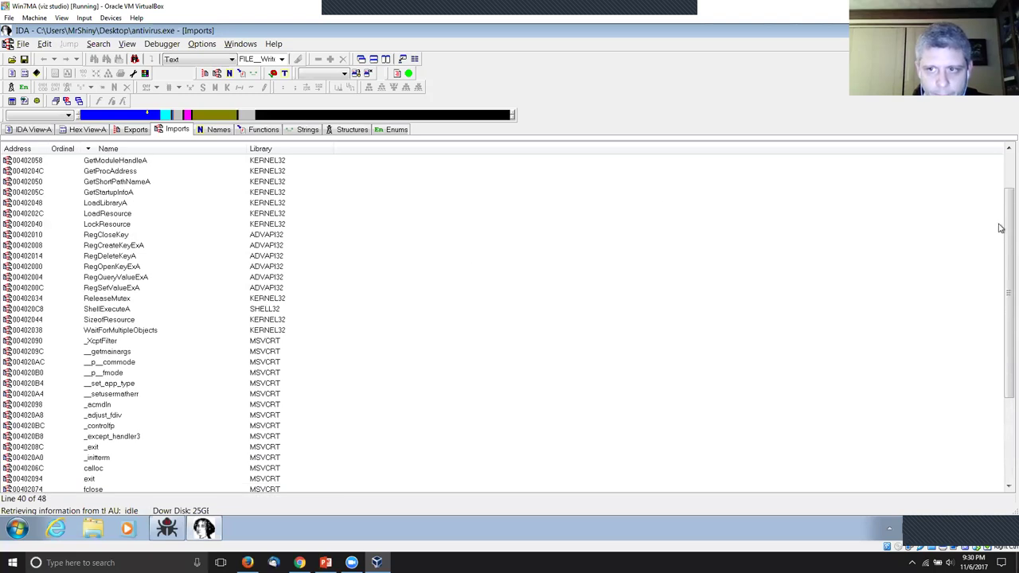
pyautogui.scroll(2, 995, 217)
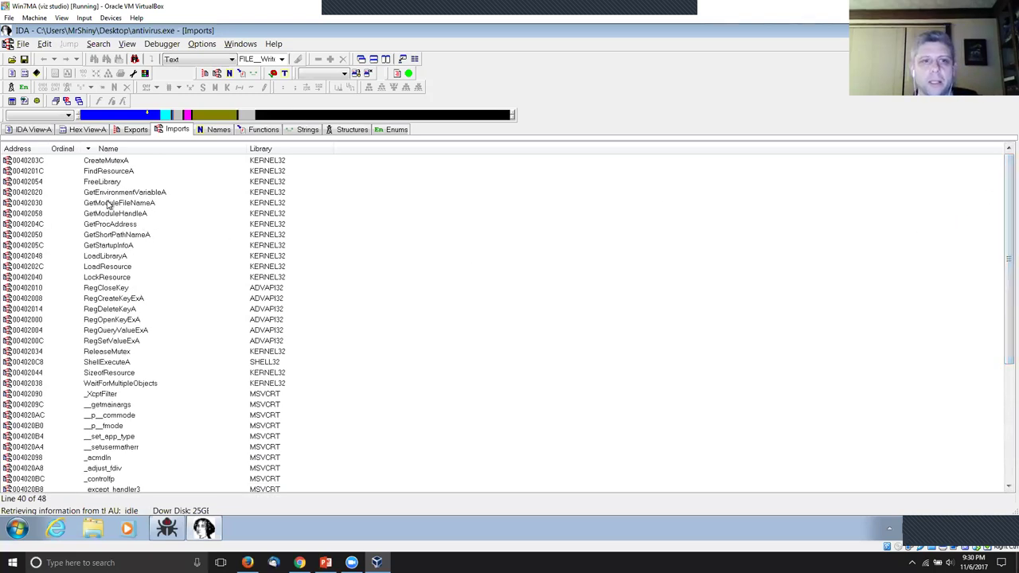
pyautogui.click(126, 161)
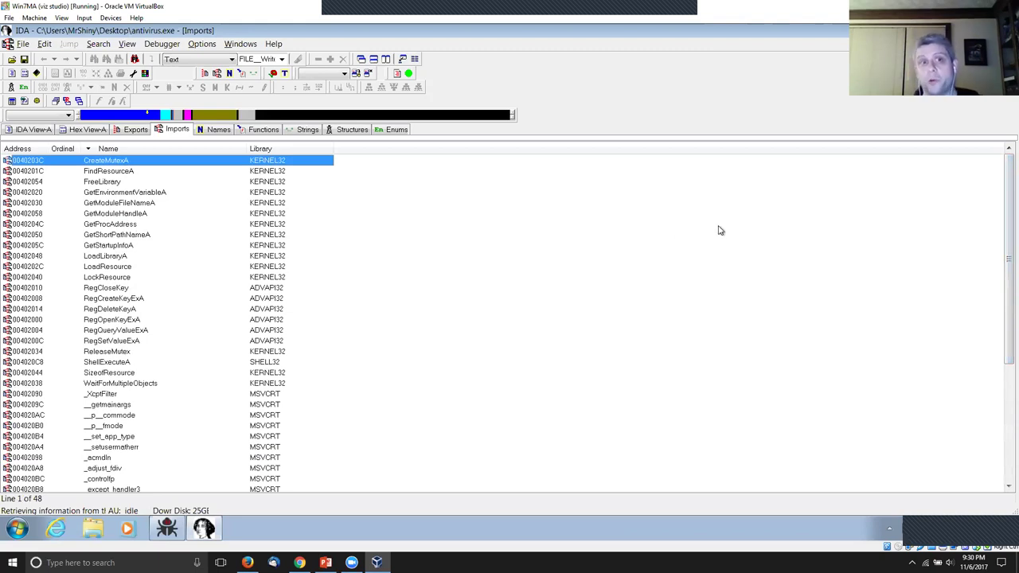
# Step: Open the CreateMutexA import, list its cross-references and jump to its call in FILE__WriteHelp_txt
pyautogui.doubleClick(291, 163)
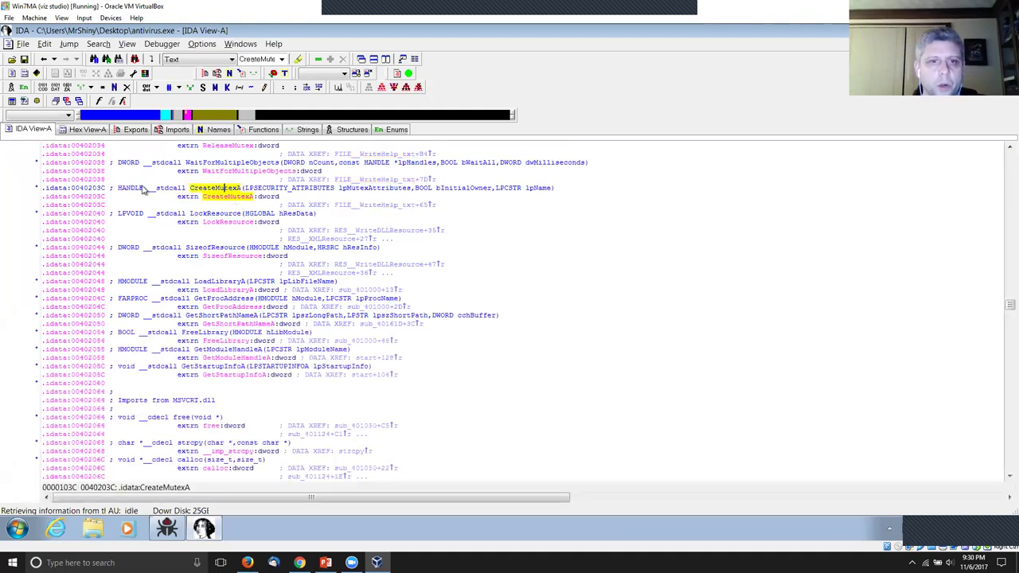
pyautogui.rightClick(225, 189)
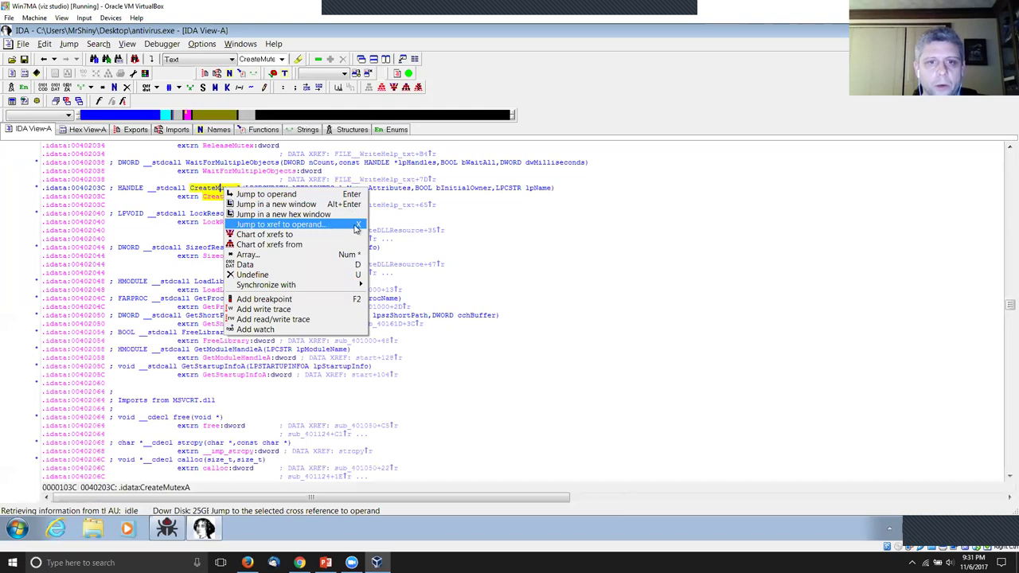
pyautogui.click(356, 226)
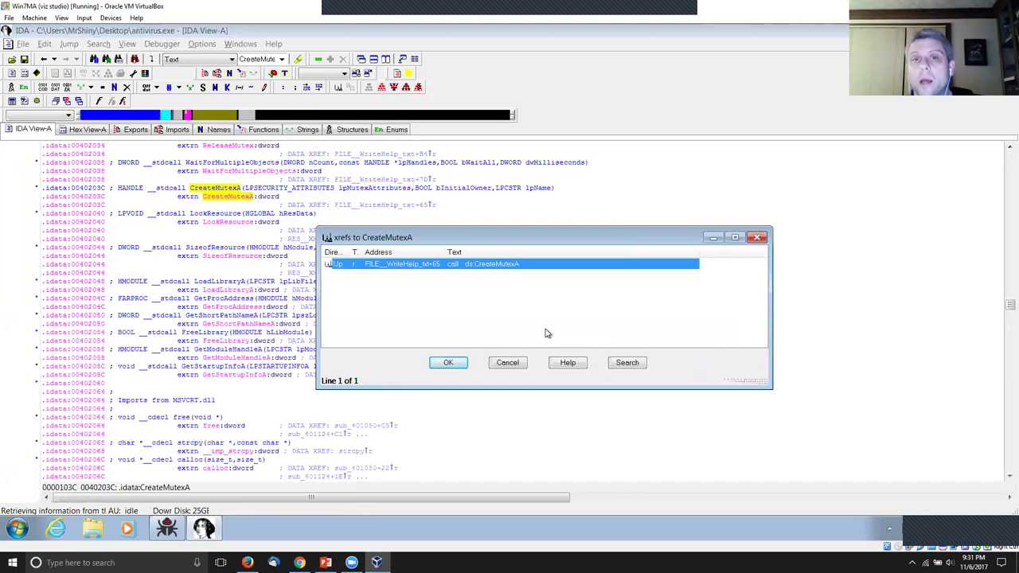
pyautogui.click(451, 361)
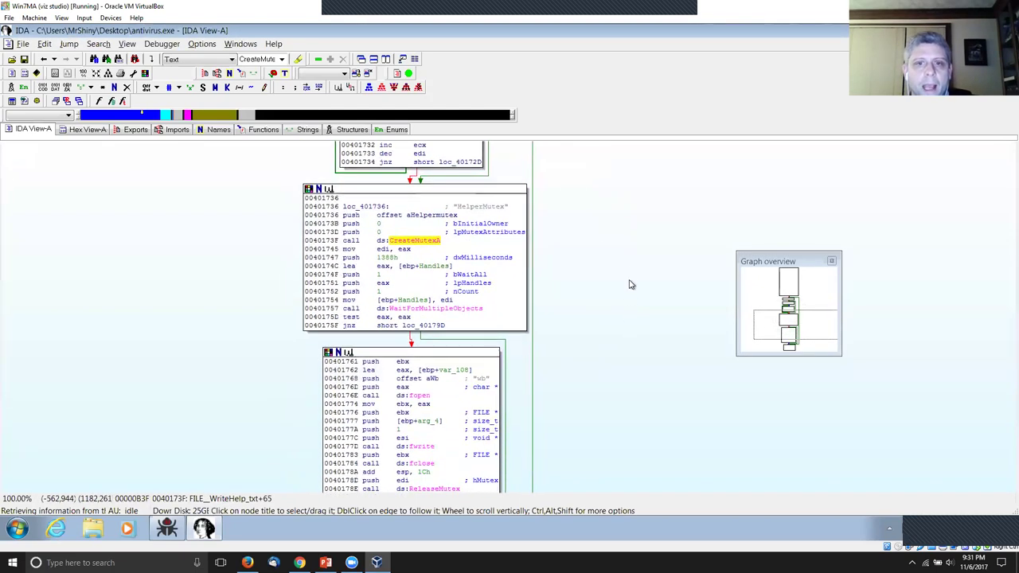
# Step: Examine the CreateMutexA call in FILE__WriteHelp_txt, including its prototype and the "HelperMutex" name argument
pyautogui.click(398, 243)
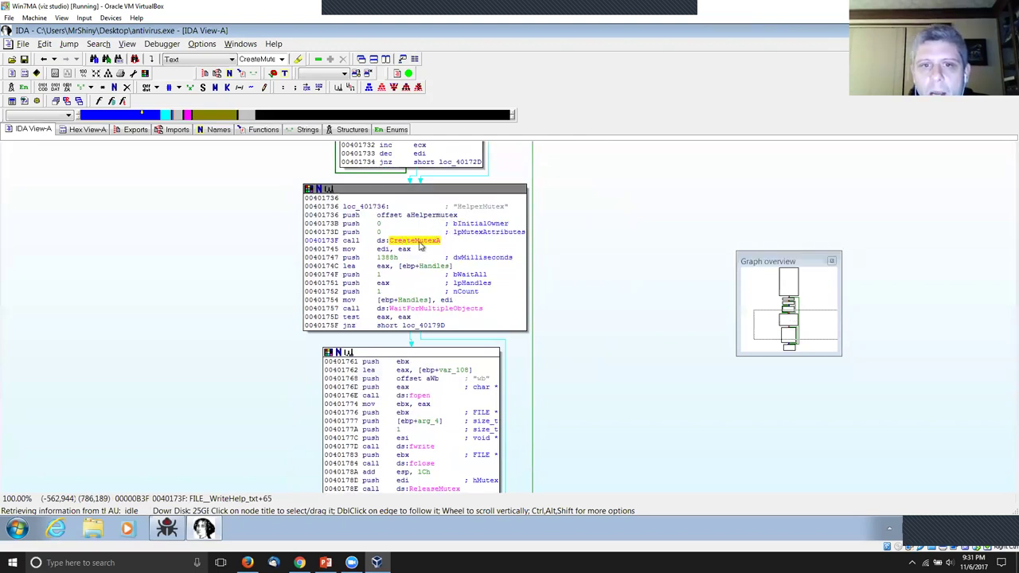
pyautogui.moveTo(419, 247)
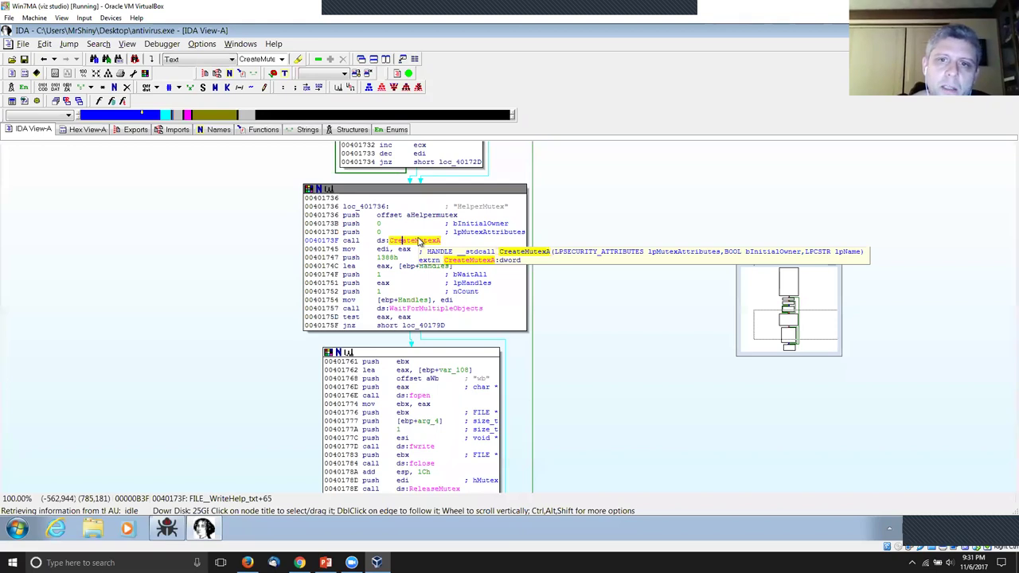
pyautogui.click(352, 232)
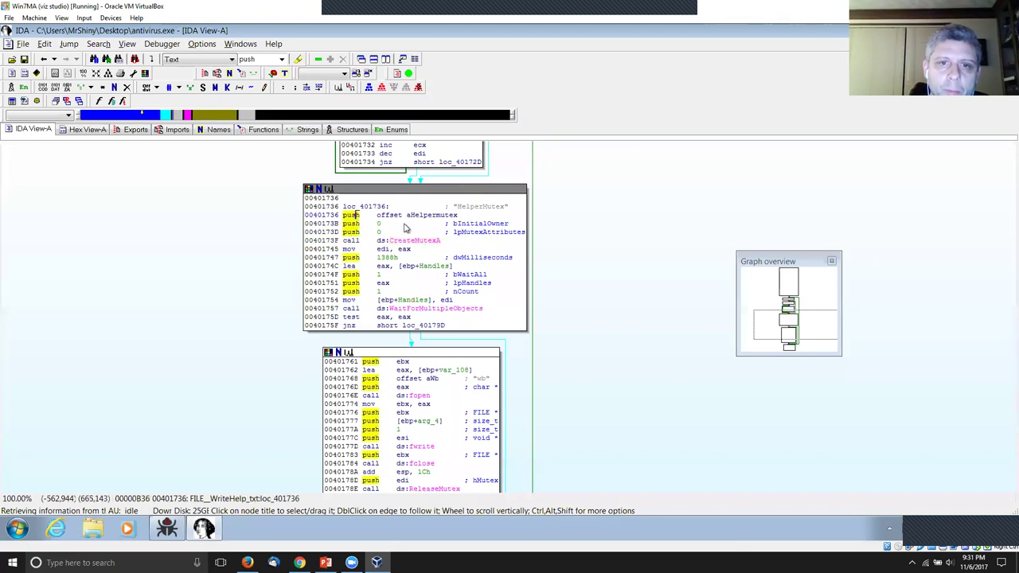
pyautogui.moveTo(426, 221)
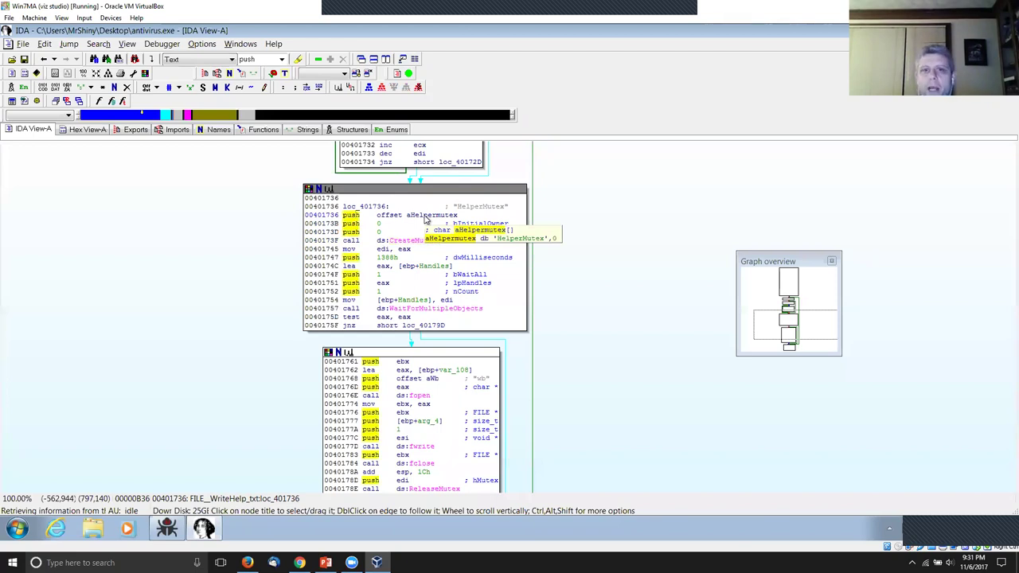
pyautogui.click(436, 240)
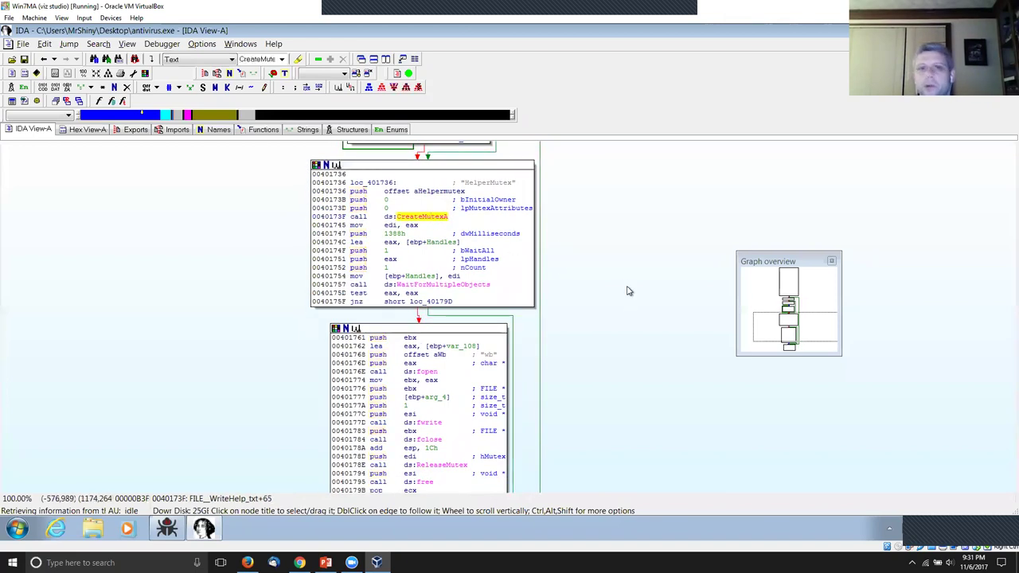
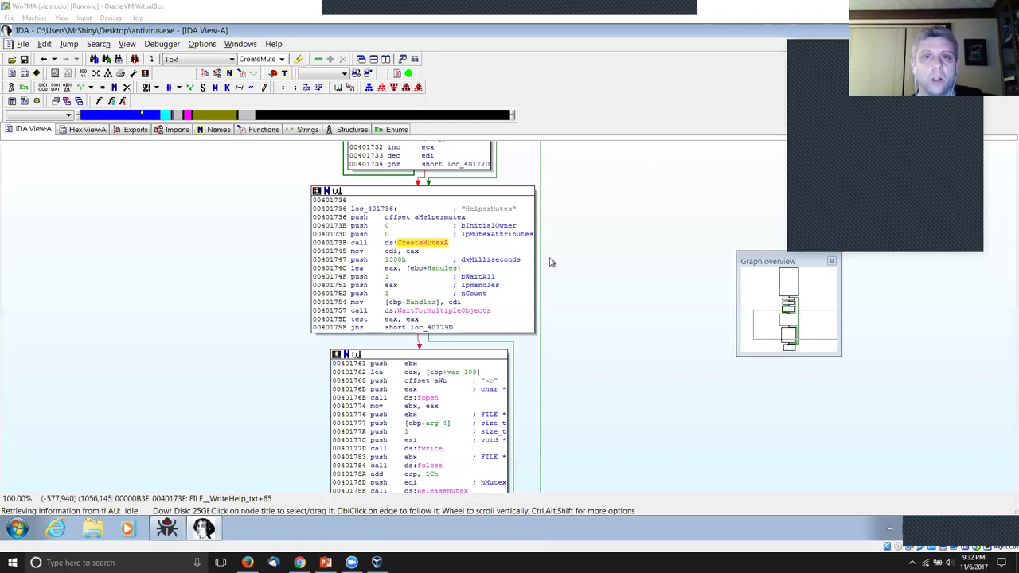
# Step: Review FILE__WriteHelp_txt from its entry block through the byte-copy loop down to the mutex block
pyautogui.scroll(8, 619, 264)
pyautogui.scroll(3, 605, 284)
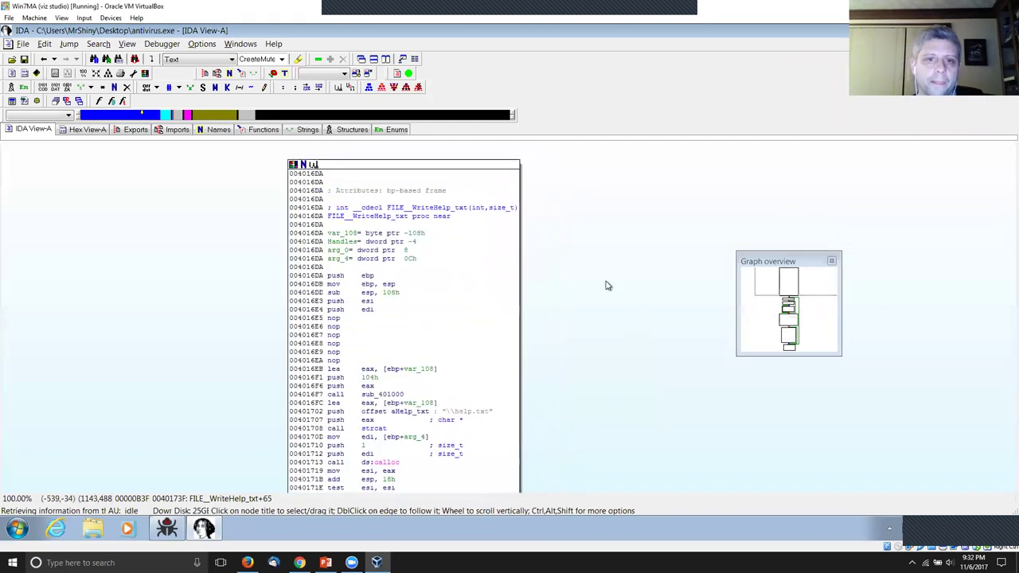
pyautogui.scroll(-3, 573, 454)
pyautogui.moveTo(667, 332); pyautogui.dragTo(674, 278)
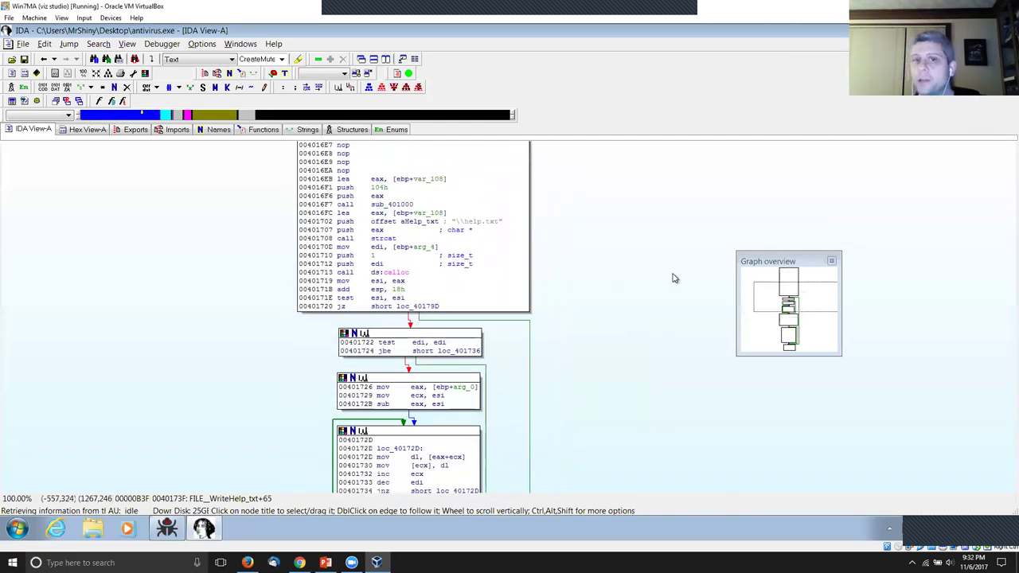
pyautogui.moveTo(637, 312); pyautogui.dragTo(630, 234)
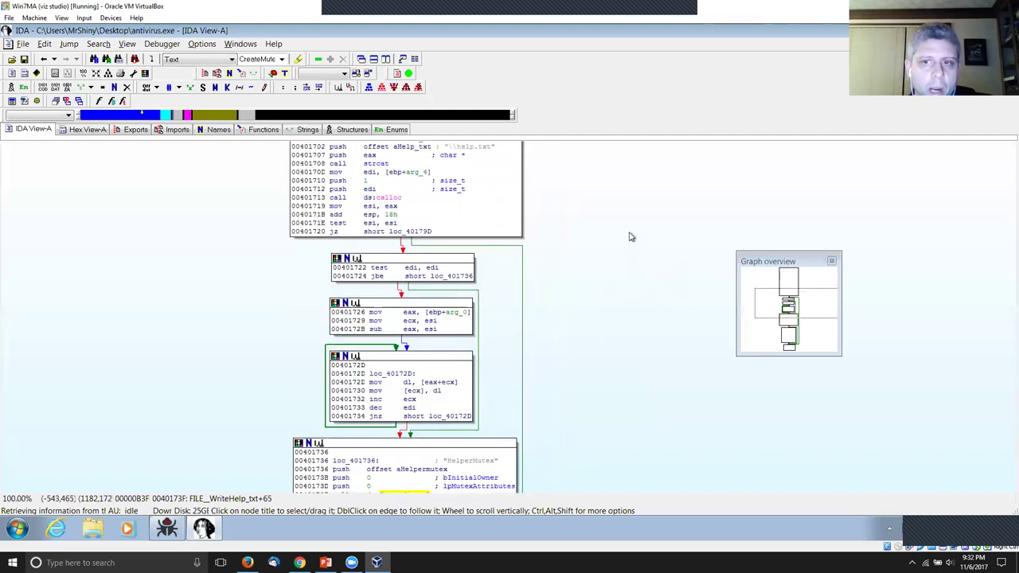
# Step: Open RES__WriteDLLResource from the functions list and review its resource-finding, loading and sizing blocks
pyautogui.click(246, 132)
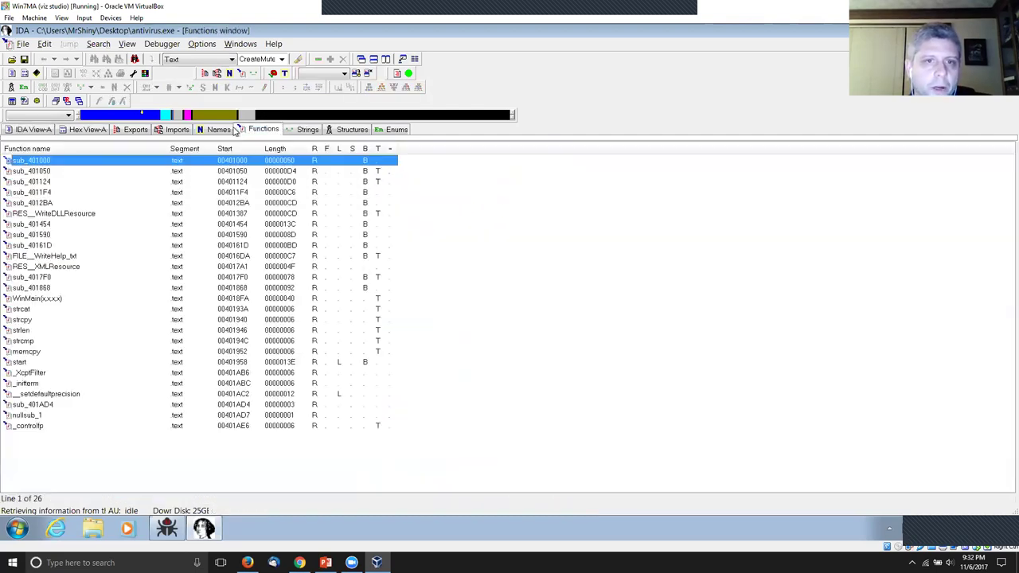
pyautogui.doubleClick(104, 213)
pyautogui.moveTo(517, 296); pyautogui.dragTo(772, 303)
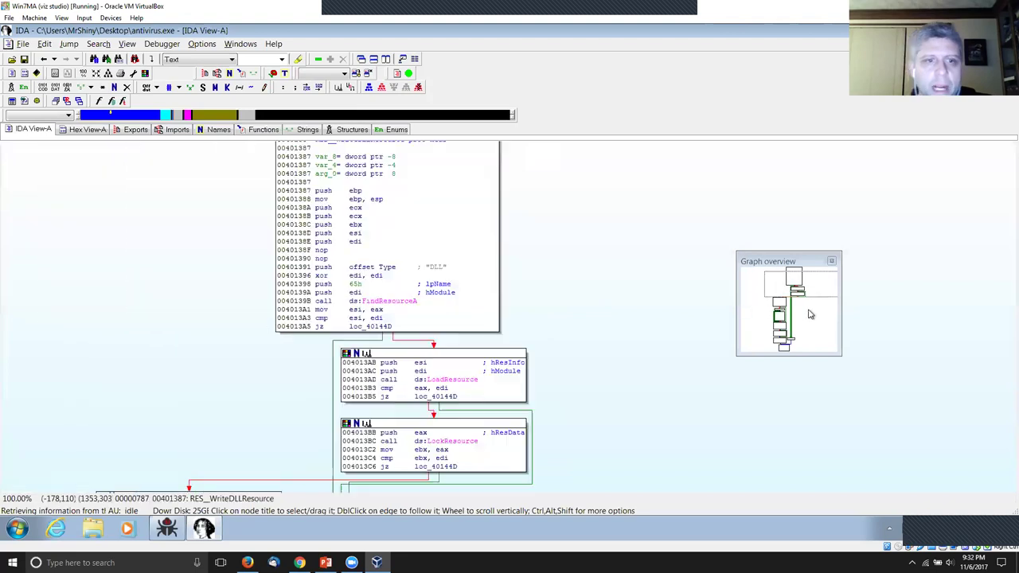
pyautogui.scroll(-4, 723, 423)
pyautogui.scroll(-5, 705, 286)
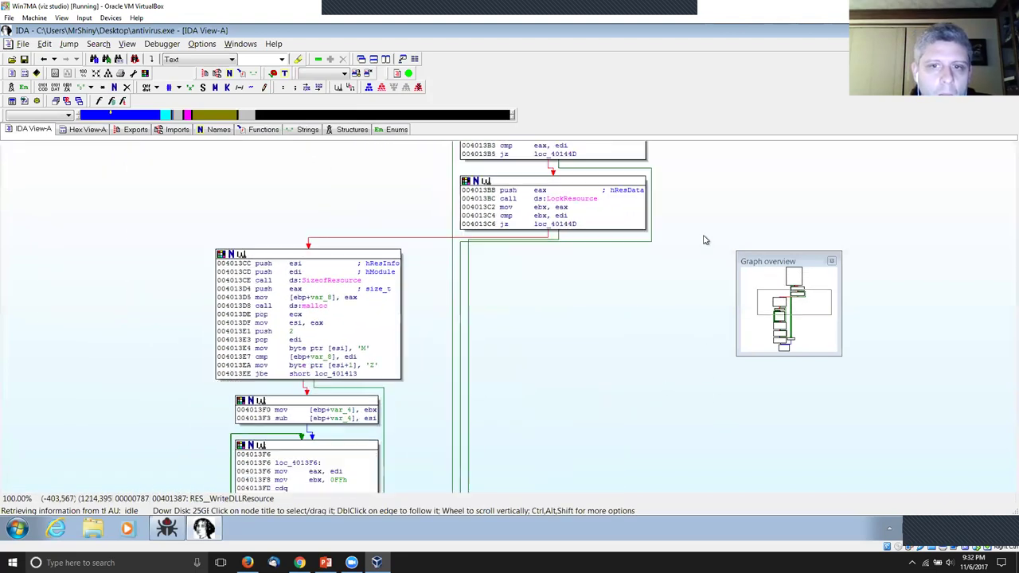
pyautogui.scroll(7, 650, 343)
pyautogui.scroll(4, 605, 358)
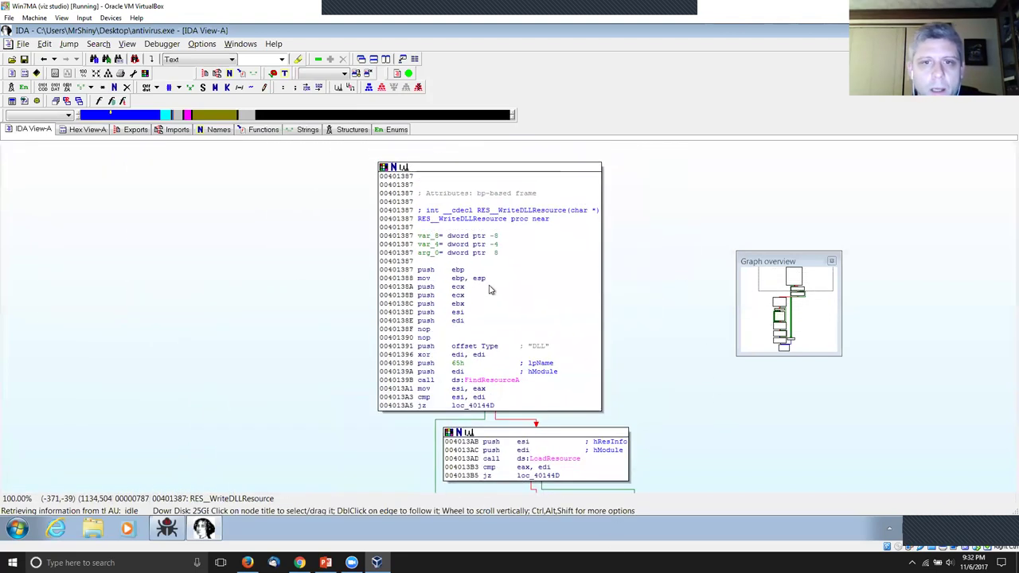
# Step: List the cross-references to RES__WriteDLLResource and jump to its call in sub_401454
pyautogui.click(477, 219)
pyautogui.press('x')
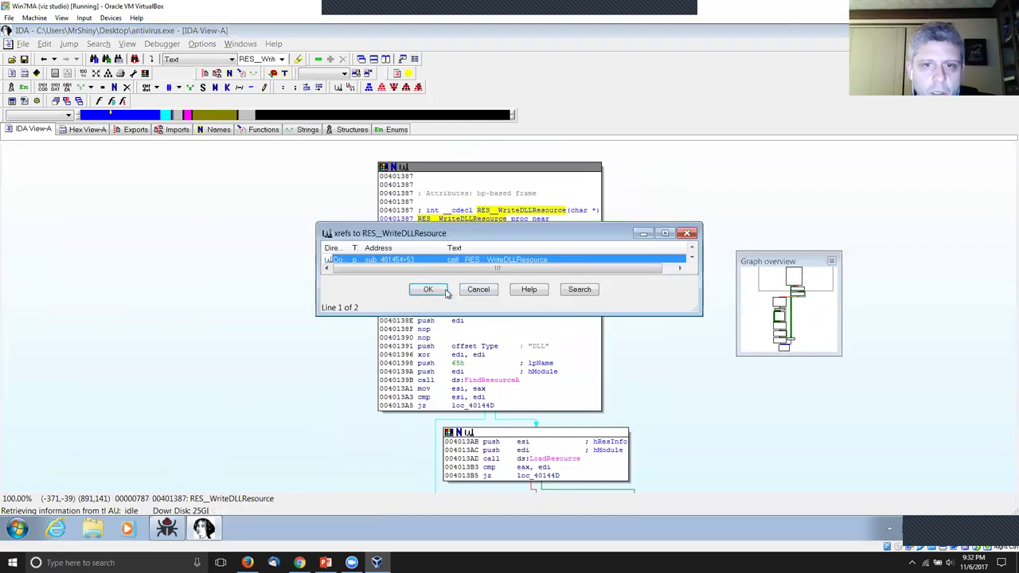
pyautogui.click(442, 291)
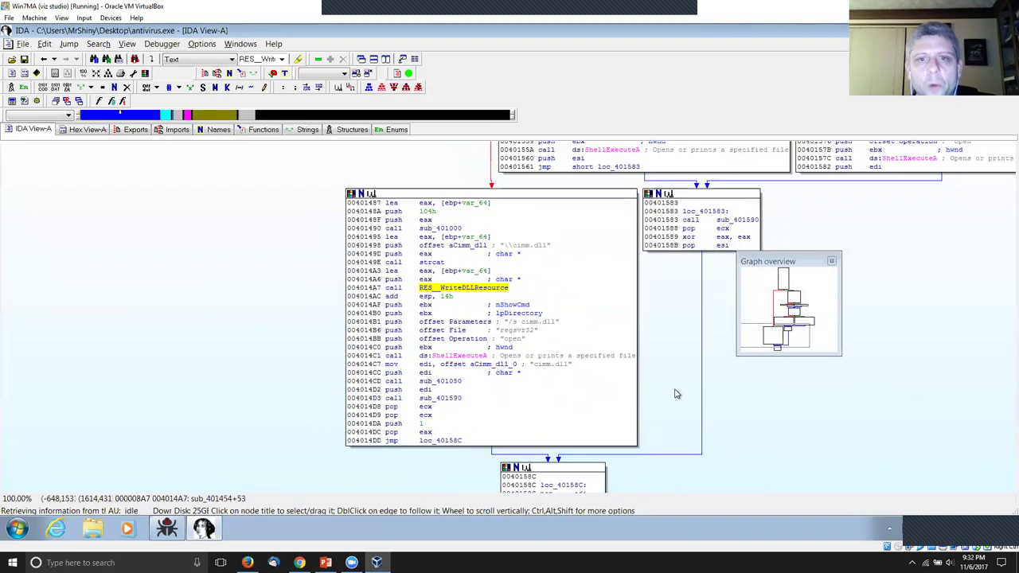
# Step: Examine how sub_401454 passes var_64 and "\\cimm.dll" to strcat before calling RES__WriteDLLResource
pyautogui.click(476, 249)
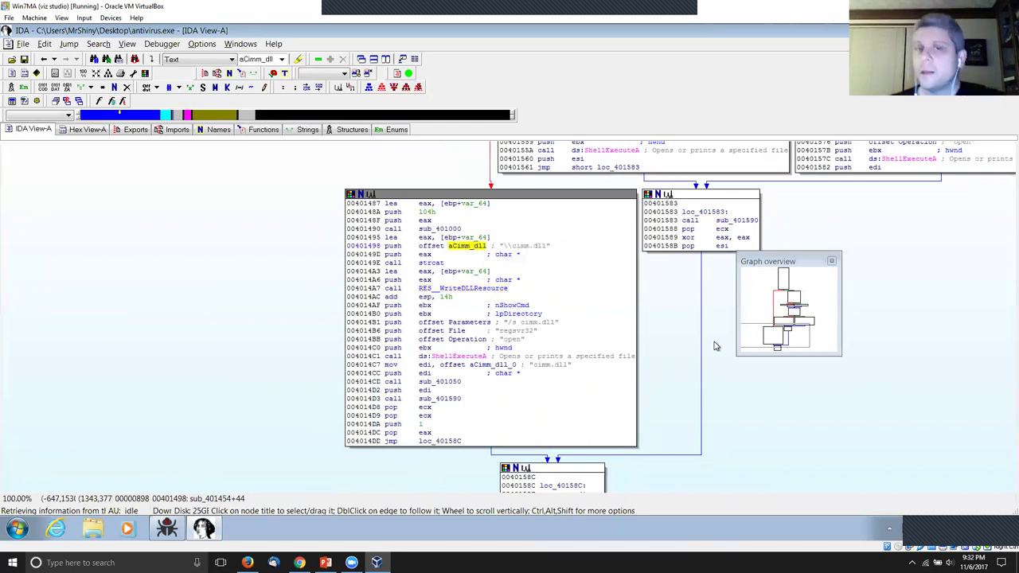
pyautogui.click(430, 262)
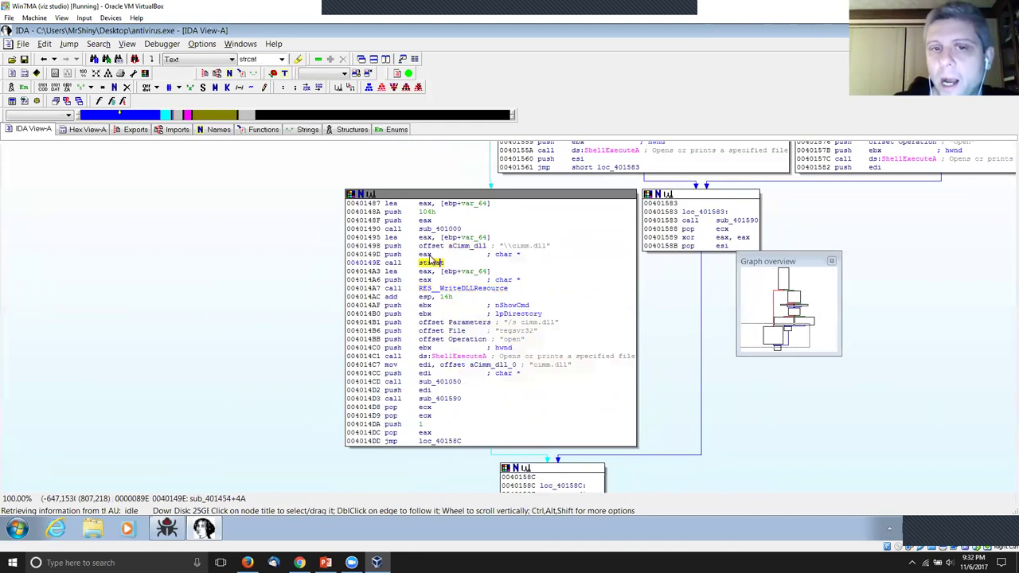
pyautogui.click(519, 247)
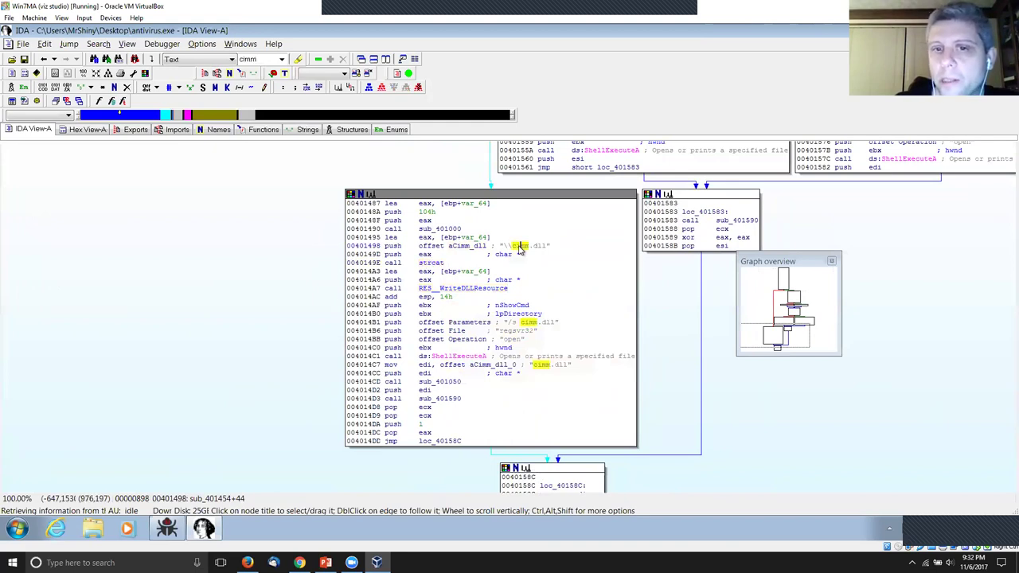
pyautogui.click(425, 254)
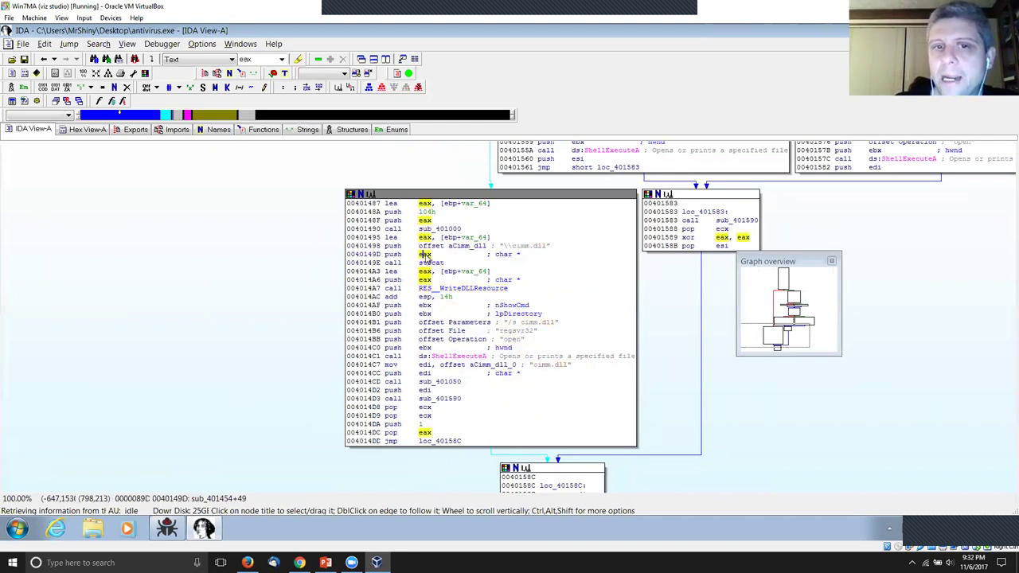
pyautogui.click(475, 238)
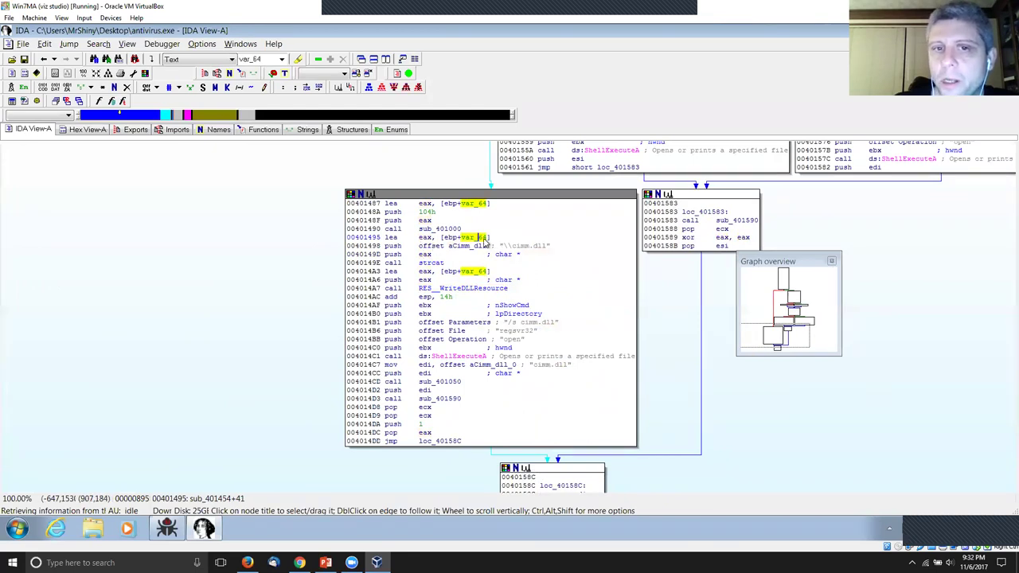
# Step: Open sub_401000 from its call in sub_401454 and examine how it loads kernel32.dll and resolves the "FetSystemDirectoryA" string
pyautogui.click(451, 231)
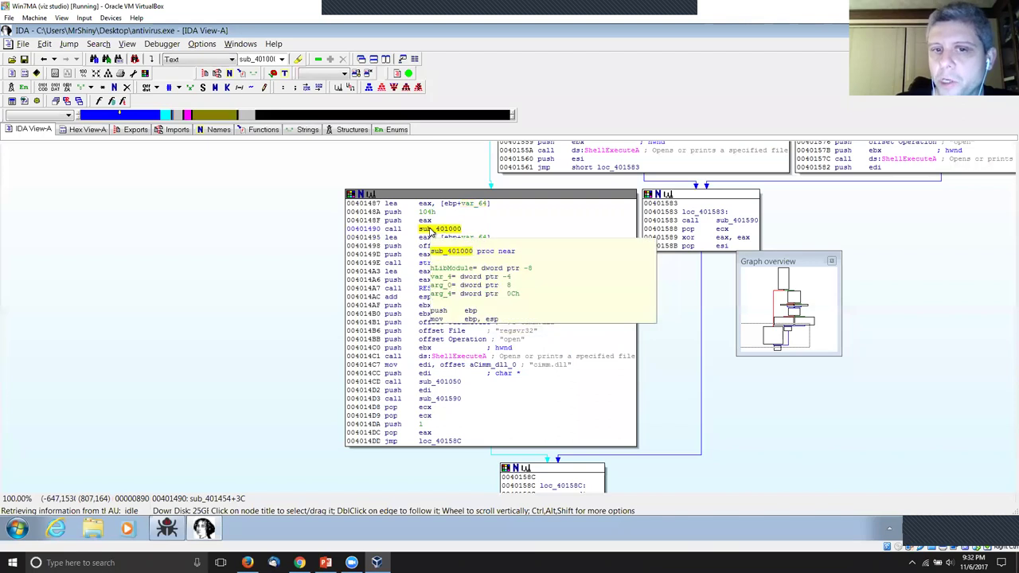
pyautogui.doubleClick(430, 230)
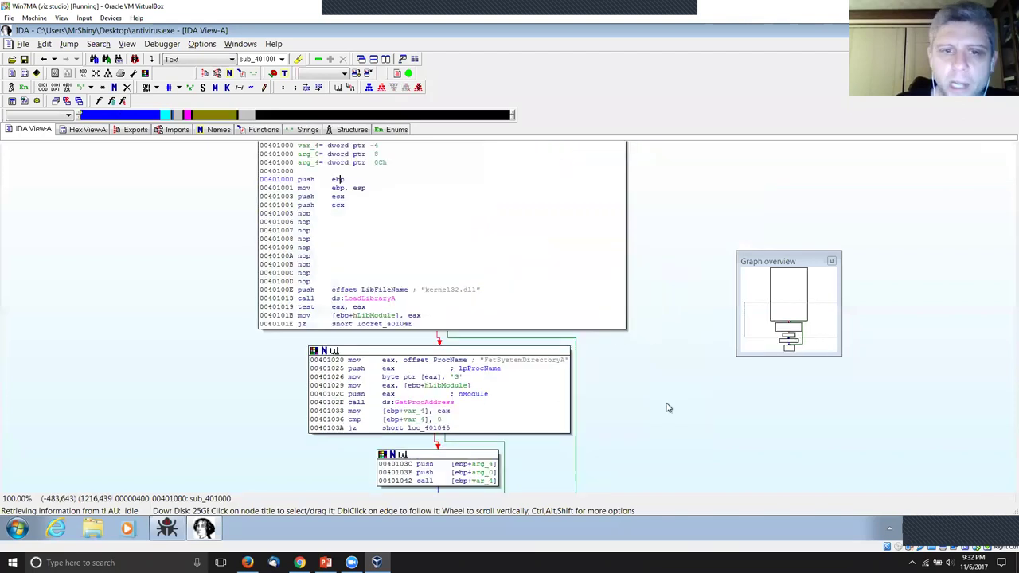
pyautogui.scroll(-3, 671, 424)
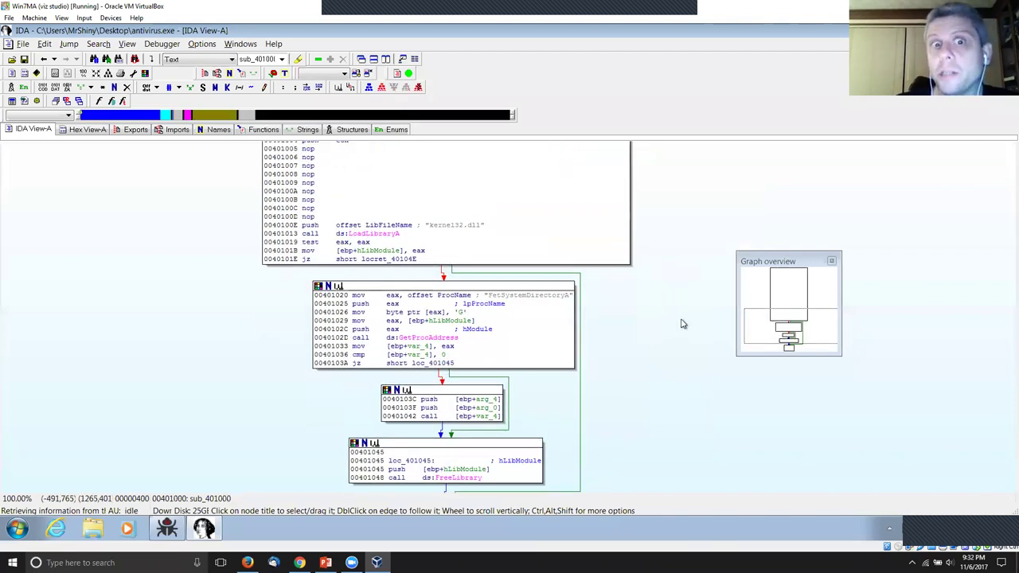
pyautogui.scroll(-4, 682, 324)
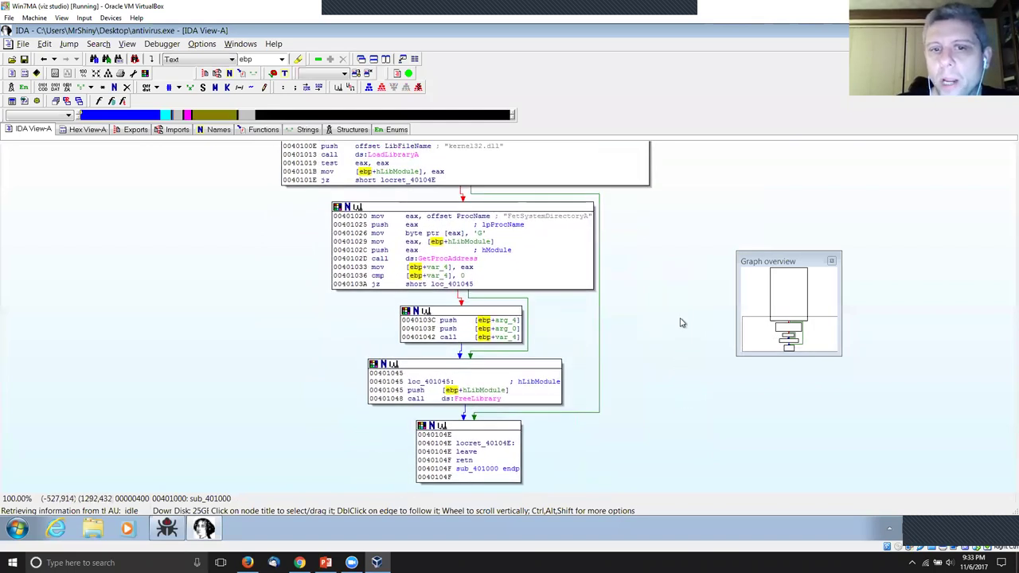
pyautogui.scroll(3, 653, 323)
pyautogui.click(522, 272)
pyautogui.moveTo(507, 273); pyautogui.dragTo(586, 275)
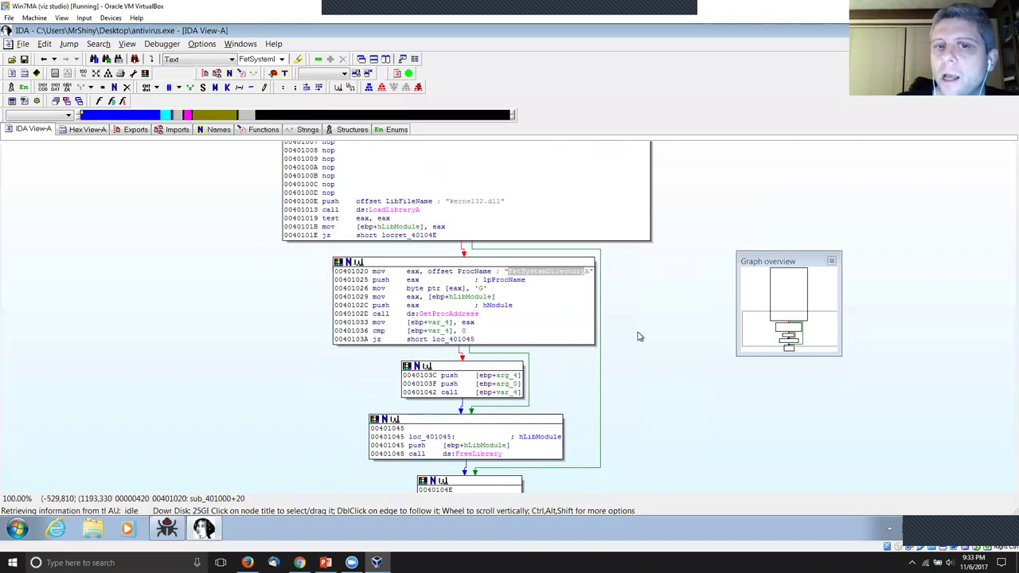
pyautogui.scroll(1, 637, 337)
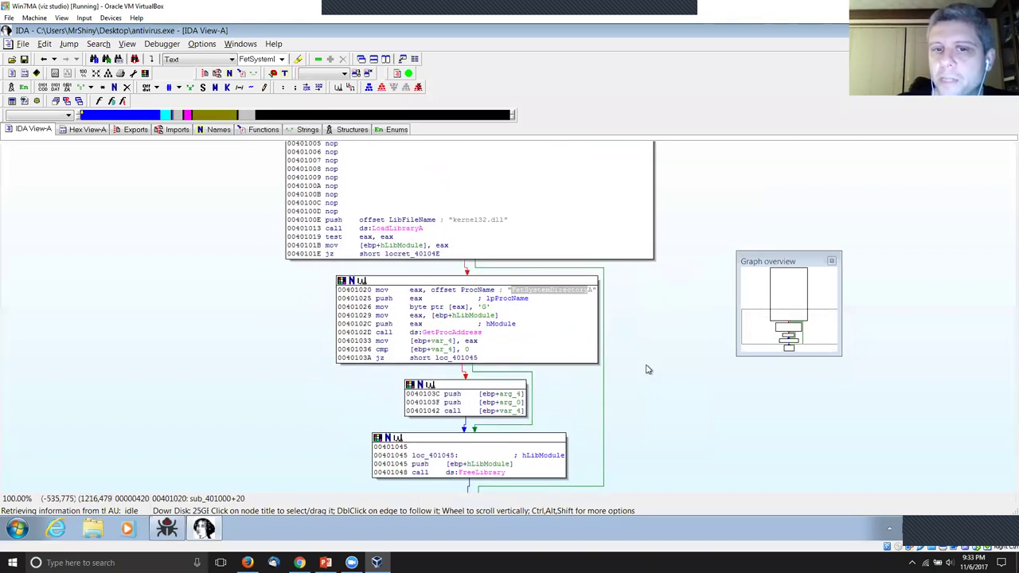
pyautogui.scroll(1, 648, 369)
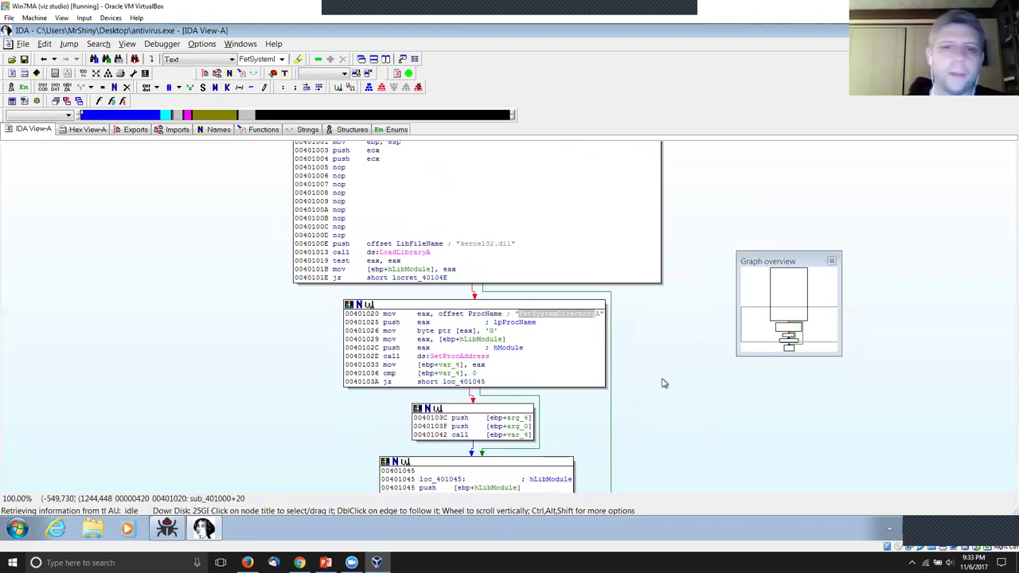
# Step: Return to the "\\cimm.dll" string in sub_401454, and switch to the Exercise 1 Part 1 slide in PowerPoint
pyautogui.press('Escape')
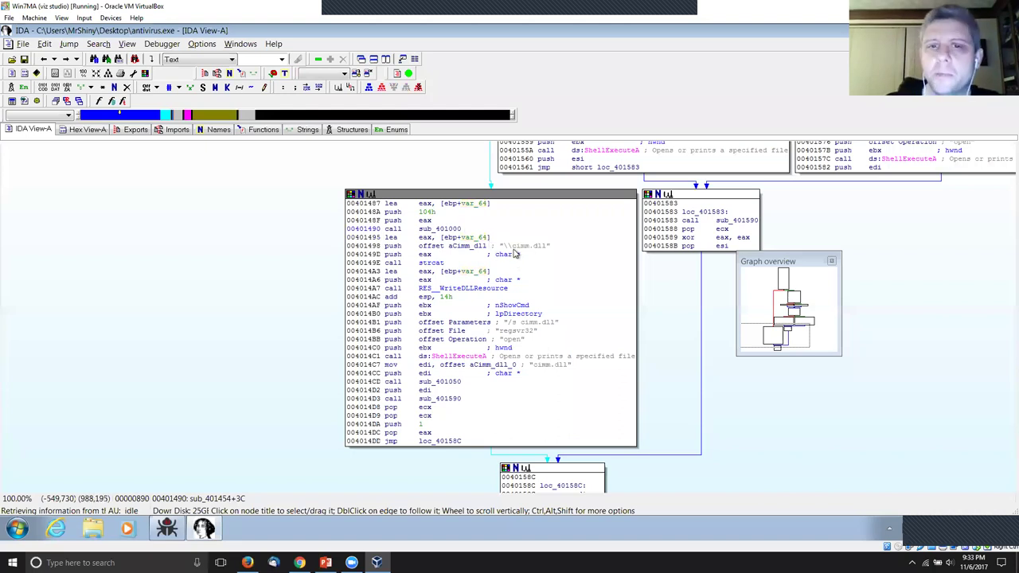
pyautogui.moveTo(503, 246); pyautogui.dragTo(545, 249)
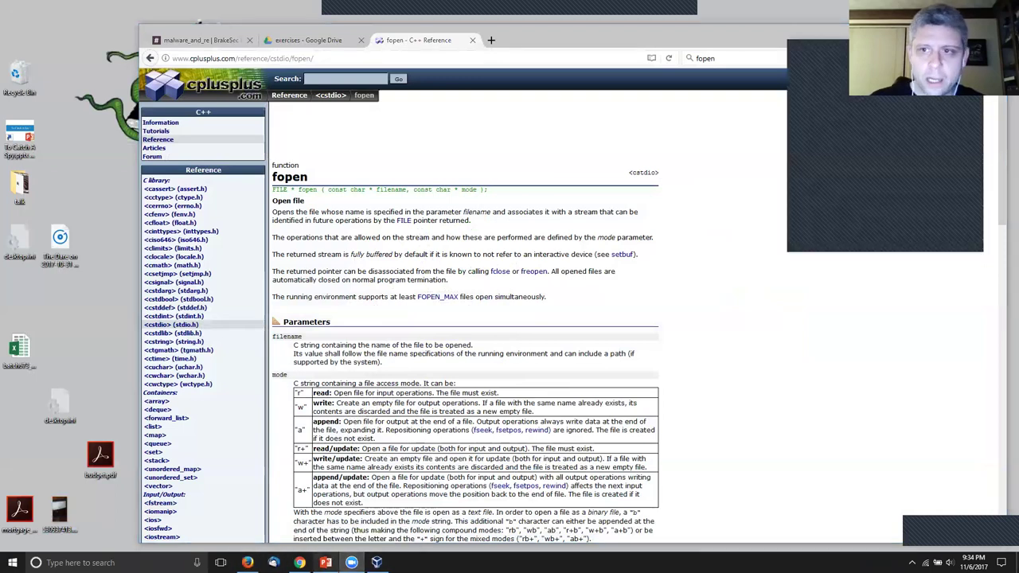
pyautogui.click(326, 563)
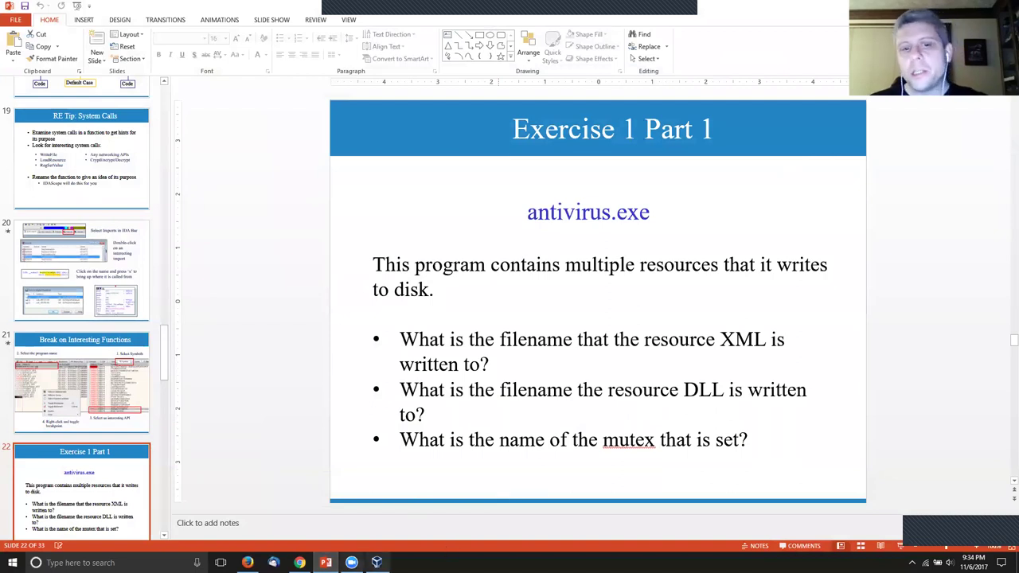
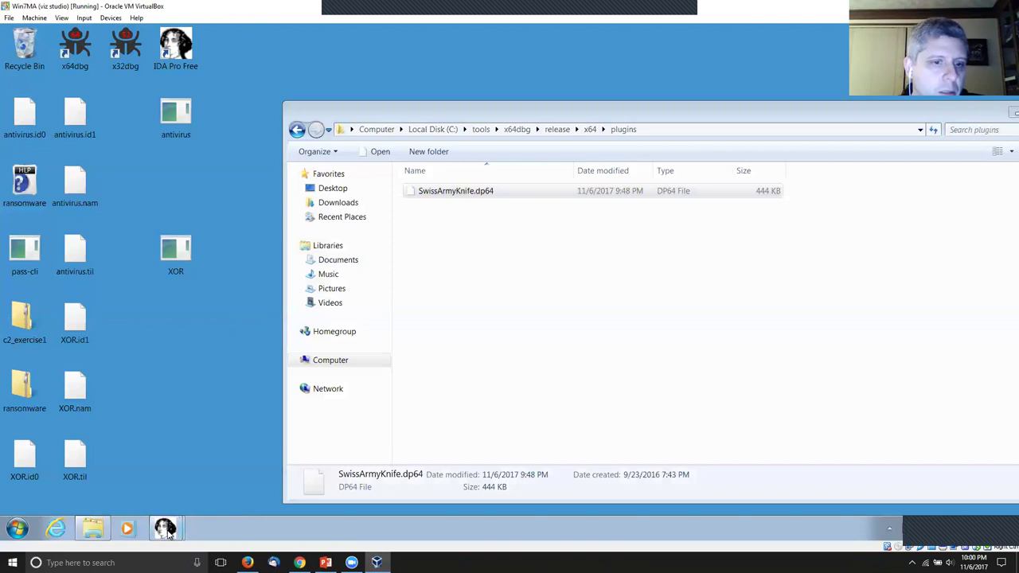
# Step: Switch back to IDA and open RES__WriteDLLResource from its call in sub_401454
pyautogui.click(160, 480)
pyautogui.scroll(-5, 892, 359)
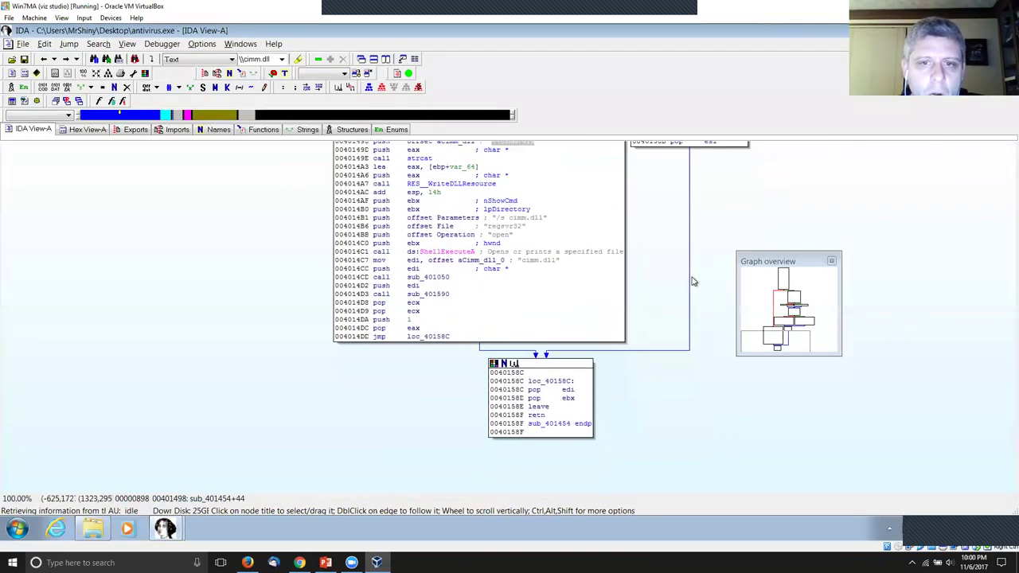
pyautogui.scroll(1, 737, 221)
pyautogui.doubleClick(473, 217)
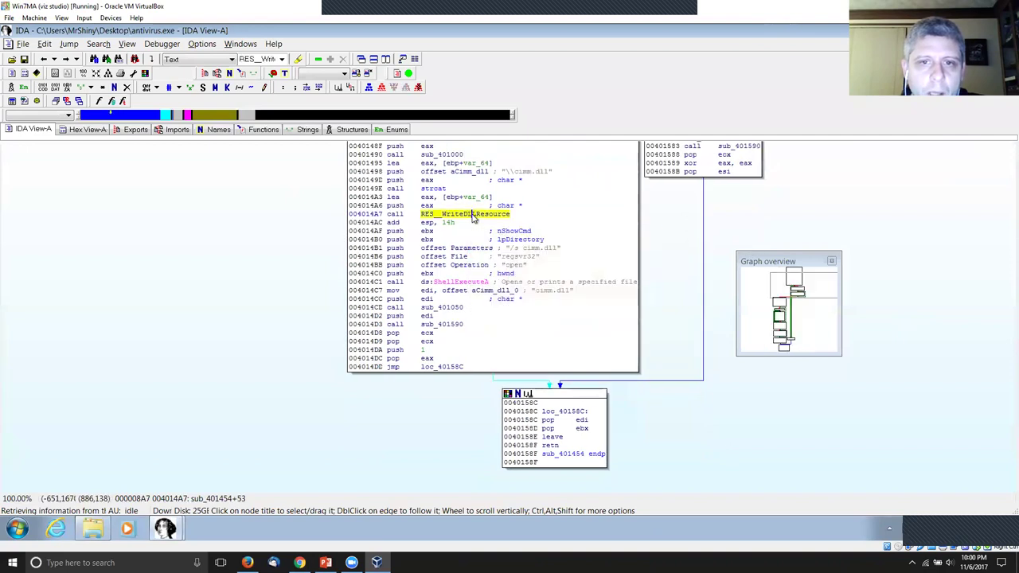
# Step: Review RES__WriteDLLResource from the FindResourceA block through resource loading, locking and sizing down to the loop at loc_4013F6
pyautogui.moveTo(597, 311); pyautogui.dragTo(630, 294)
pyautogui.scroll(-3, 624, 334)
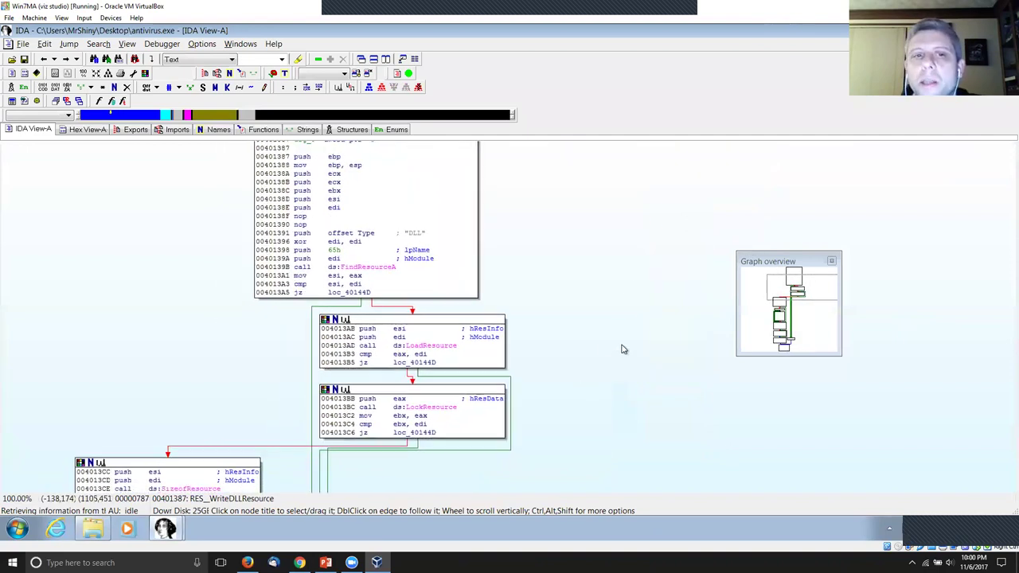
pyautogui.hscroll(-3, 610, 364)
pyautogui.scroll(-10, 704, 202)
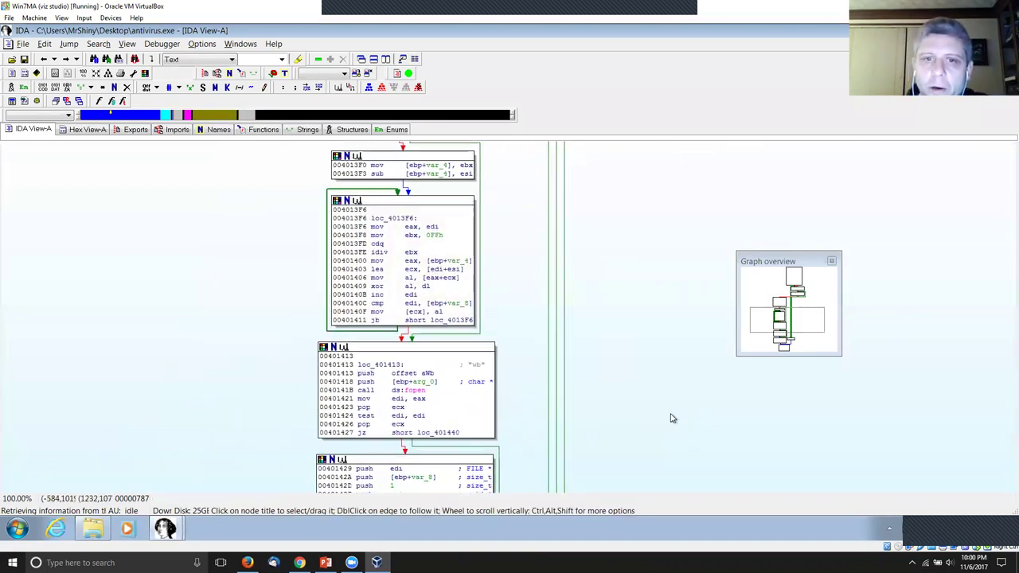
pyautogui.scroll(6, 701, 366)
pyautogui.hscroll(2, 796, 222)
pyautogui.moveTo(780, 213); pyautogui.dragTo(682, 357)
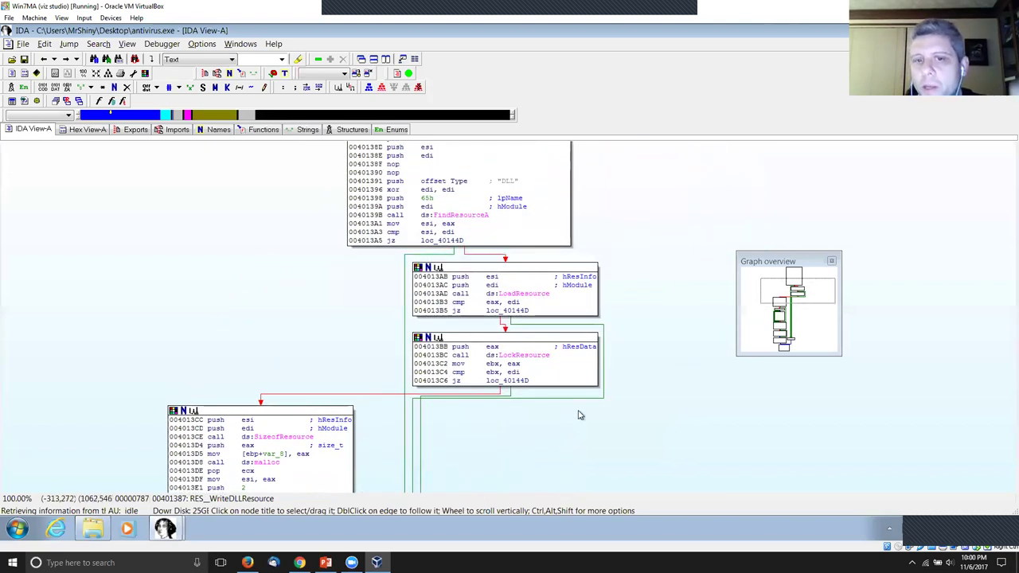
pyautogui.moveTo(581, 414); pyautogui.dragTo(651, 302)
pyautogui.scroll(1, 653, 330)
pyautogui.moveTo(563, 375); pyautogui.dragTo(614, 234)
pyautogui.moveTo(597, 337); pyautogui.dragTo(569, 307)
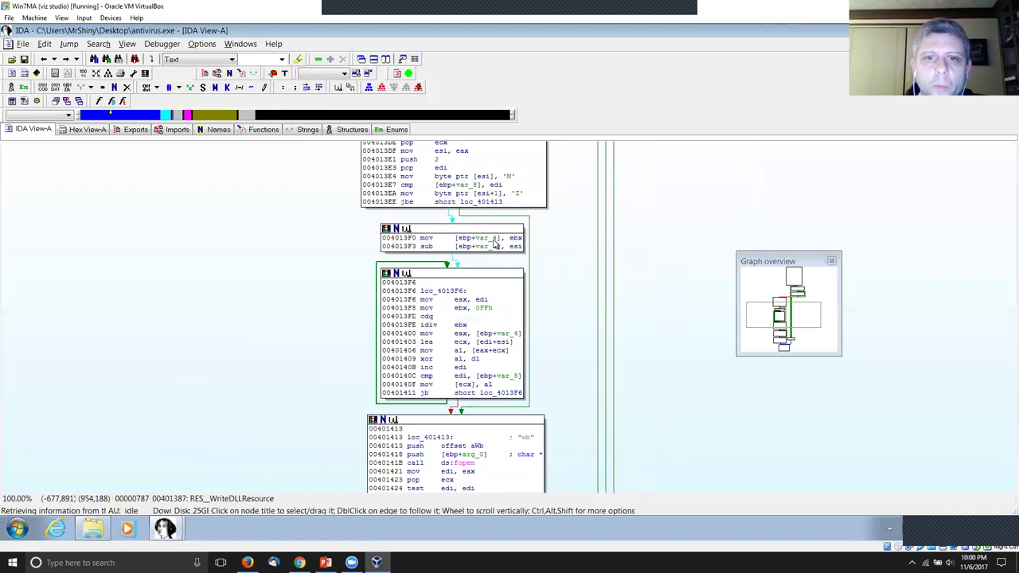
# Step: Trace the uses of var_4 from the block at 004013F0 into the loop at loc_4013F6
pyautogui.click(487, 238)
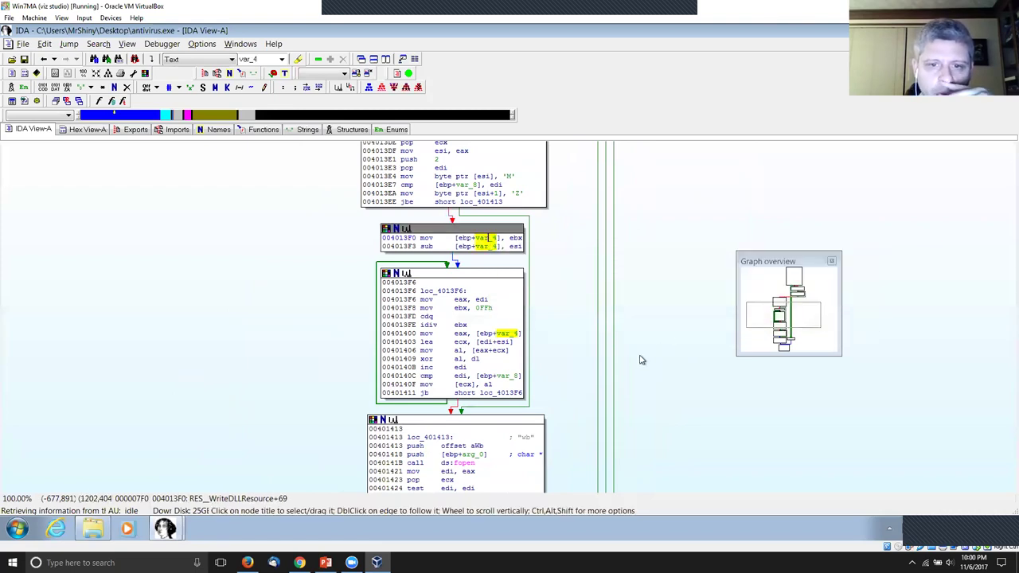
pyautogui.scroll(-1, 644, 352)
pyautogui.scroll(-2, 589, 254)
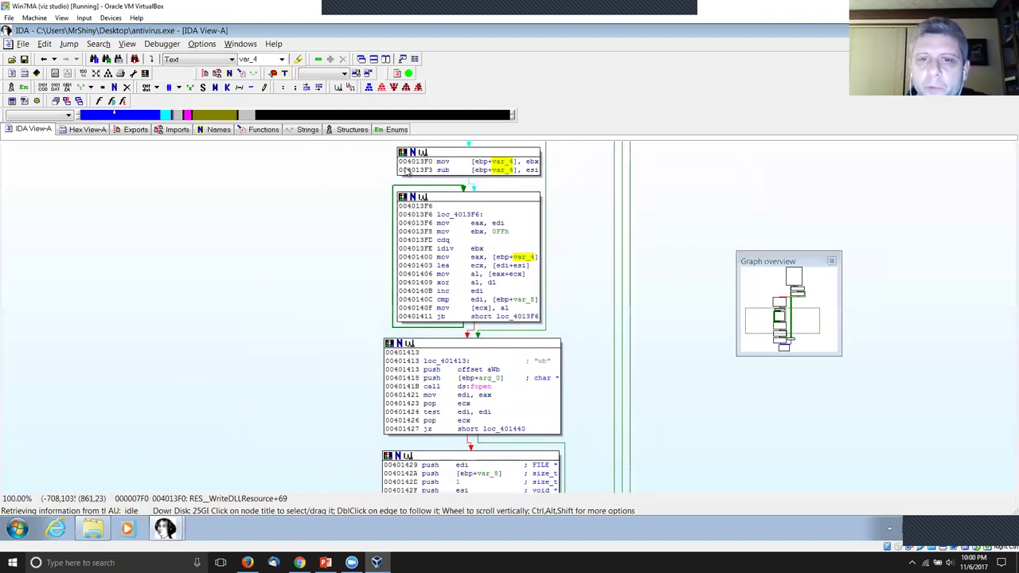
# Step: Examine the "xor al, dl" instruction at 00401409 and its dl operand inside the loop
pyautogui.moveTo(437, 283); pyautogui.dragTo(502, 289)
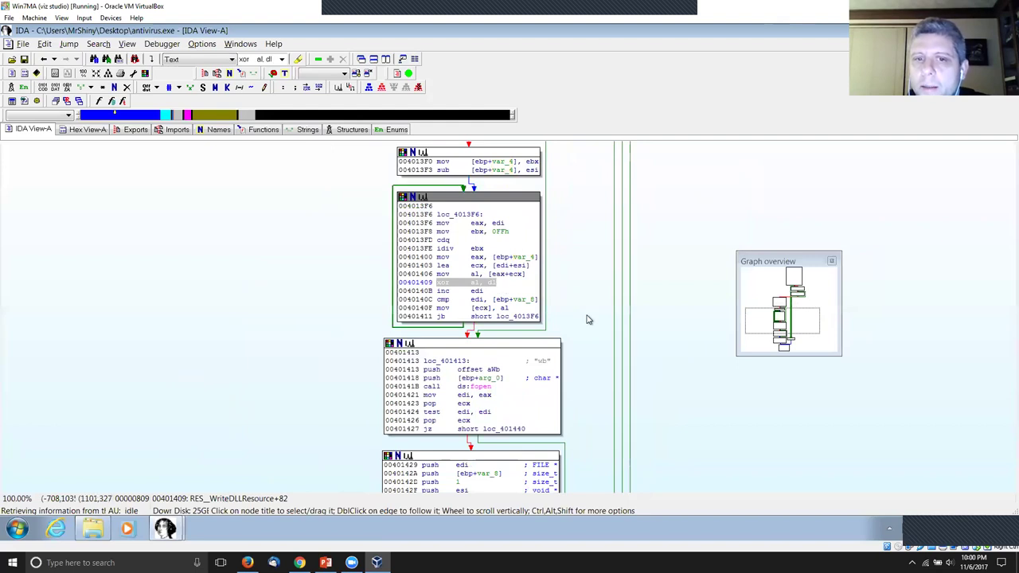
pyautogui.click(510, 298)
pyautogui.click(491, 284)
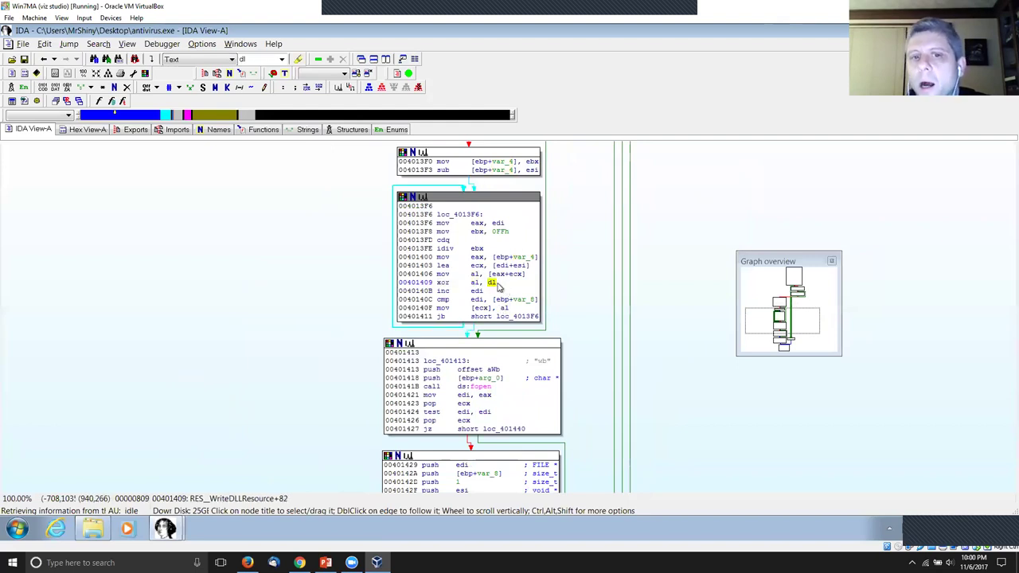
pyautogui.scroll(-1, 589, 278)
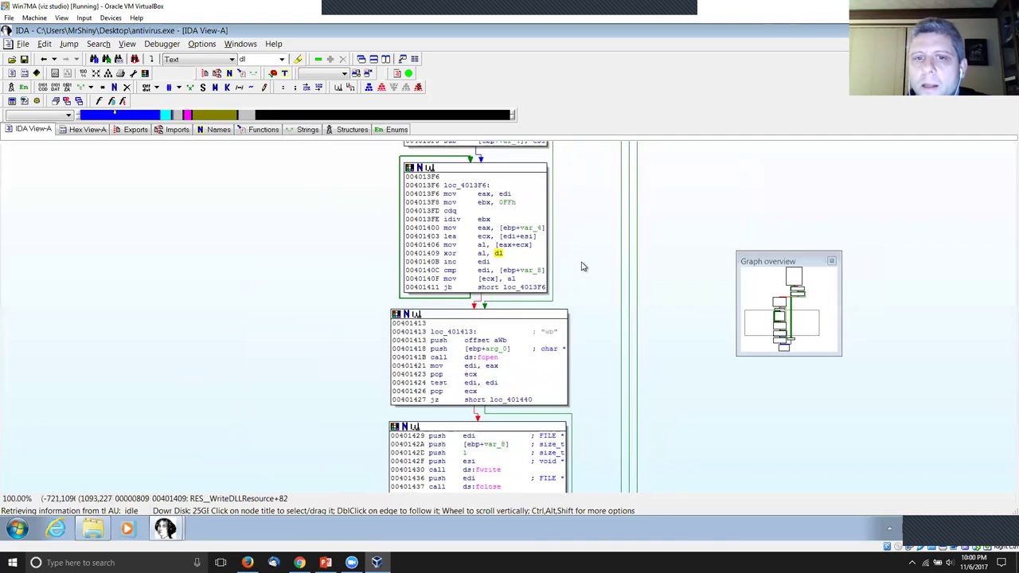
pyautogui.click(482, 256)
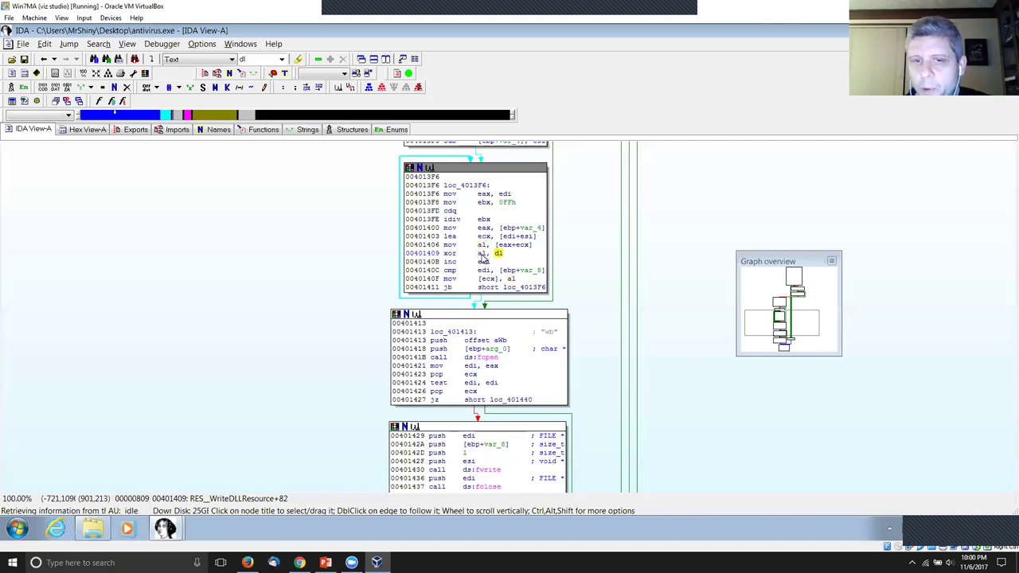
pyautogui.moveTo(490, 254); pyautogui.dragTo(504, 257)
pyautogui.click(564, 264)
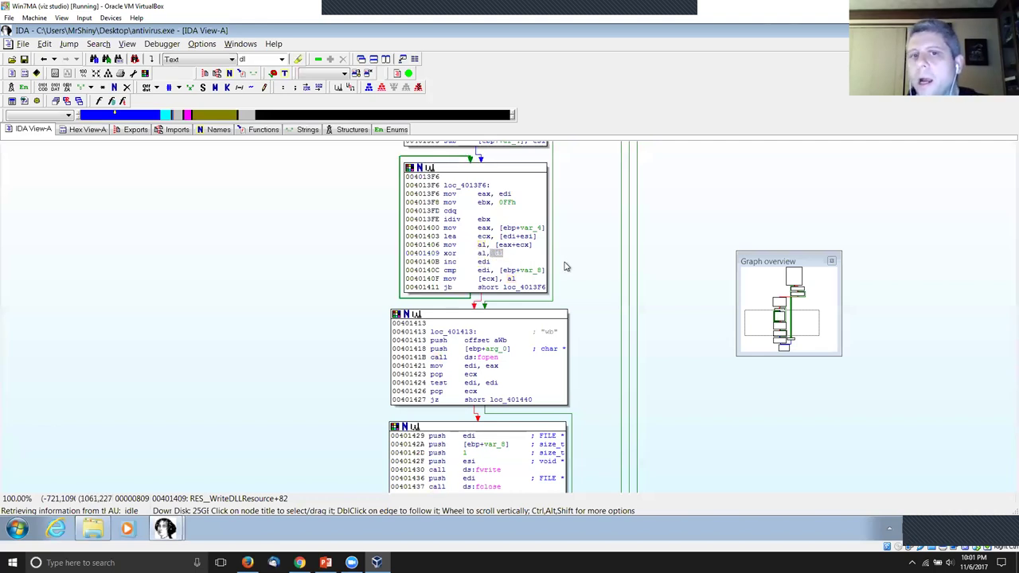
pyautogui.press('Down')
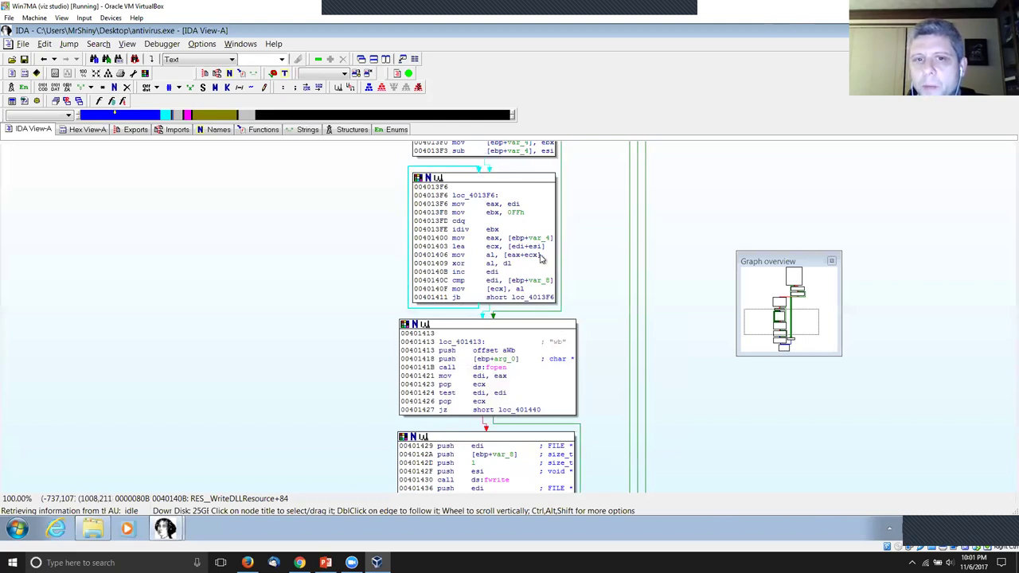
# Step: Examine the loop's jump back to loc_4013F6 and how the edi counter is incremented and compared with var_8
pyautogui.click(526, 299)
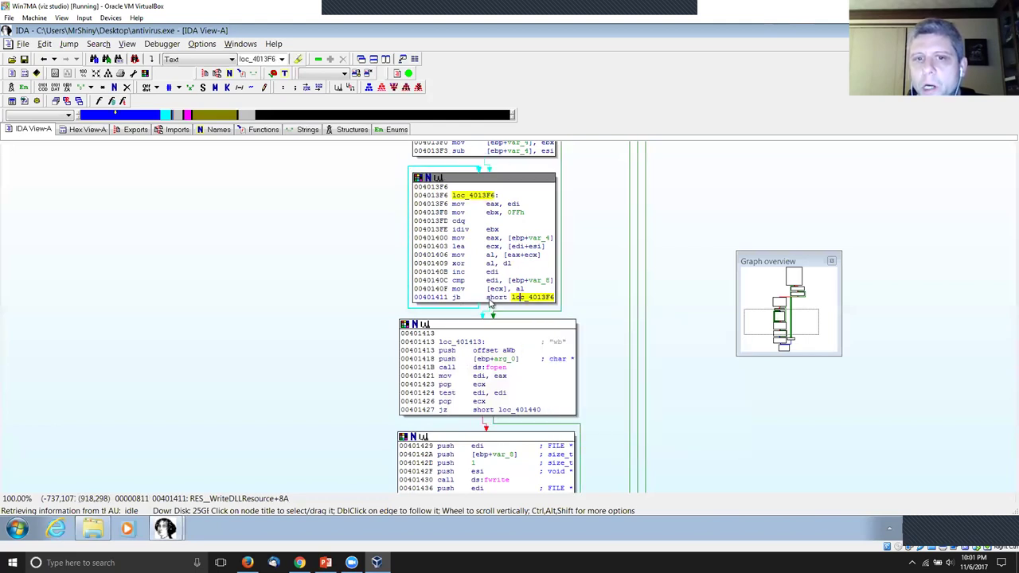
pyautogui.click(535, 284)
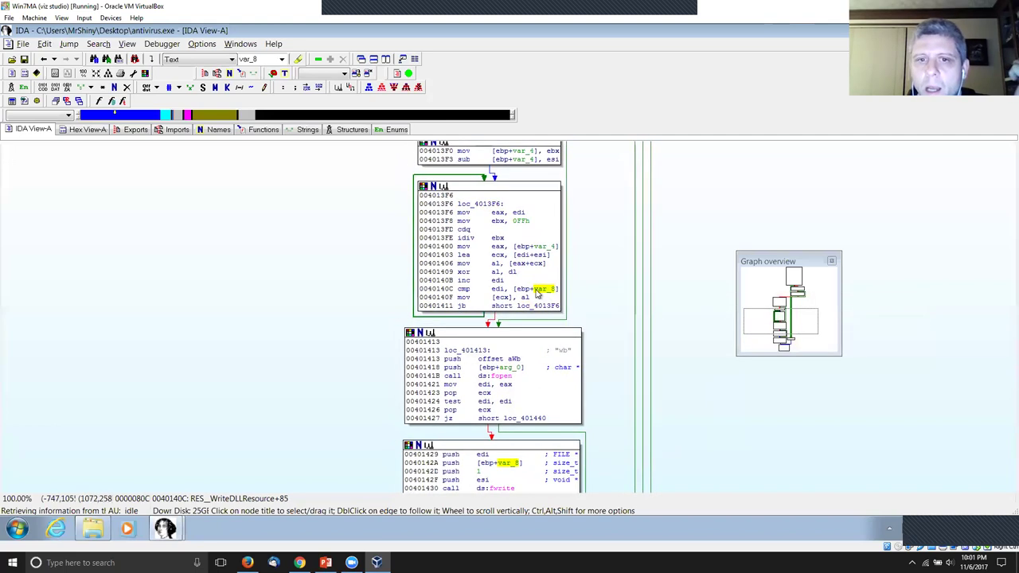
pyautogui.click(498, 281)
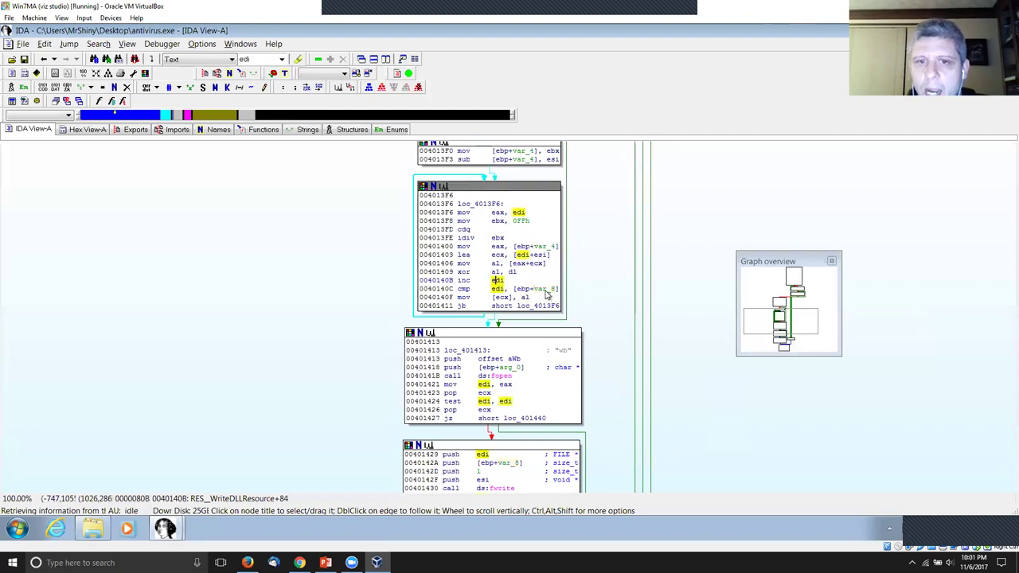
pyautogui.click(546, 290)
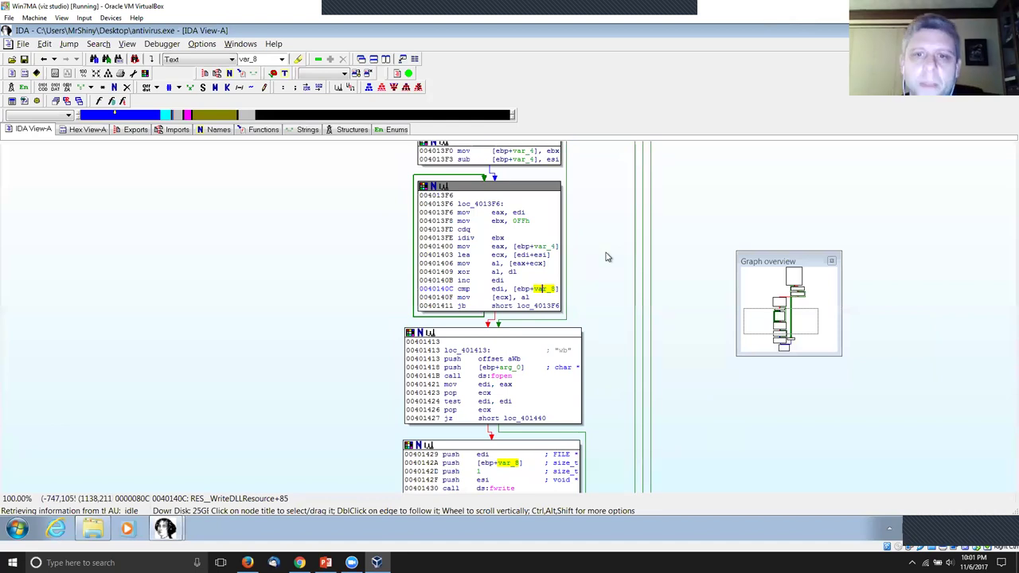
# Step: Highlight the loop body from 004013F6 to 0040140F and review it with the blocks around it
pyautogui.scroll(3, 613, 302)
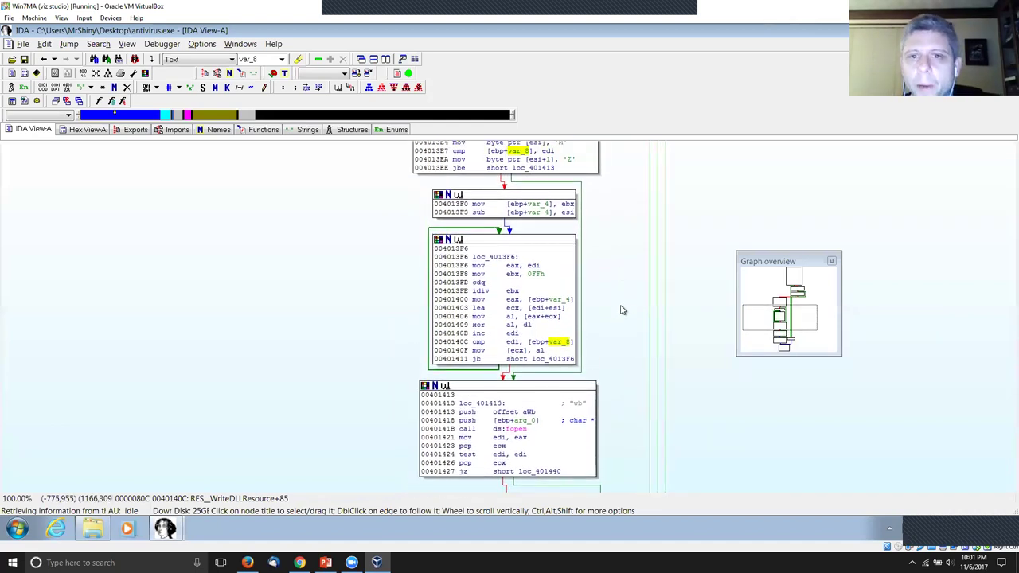
pyautogui.moveTo(622, 310); pyautogui.dragTo(618, 293)
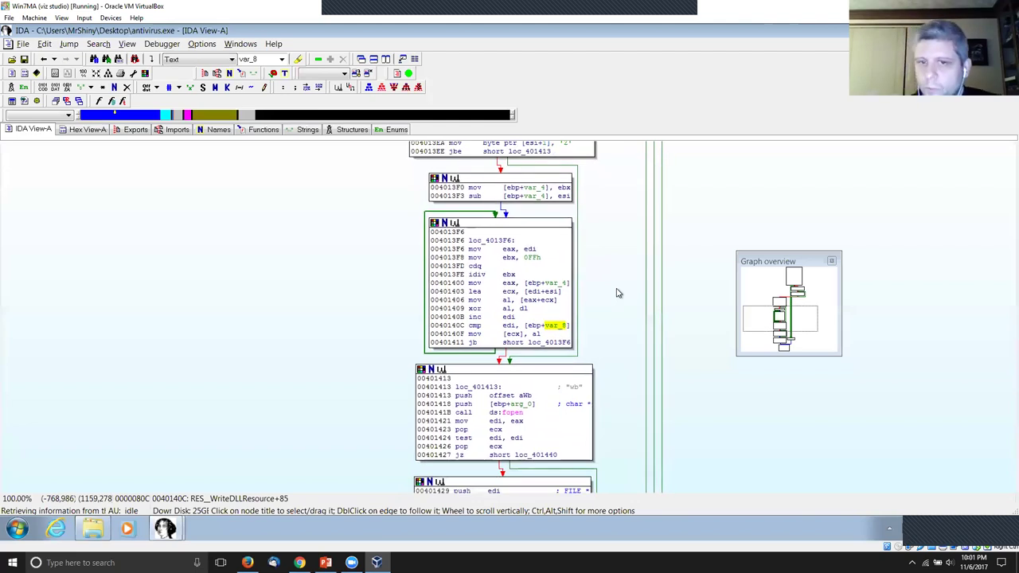
pyautogui.moveTo(618, 293); pyautogui.dragTo(615, 274)
pyautogui.click(501, 228)
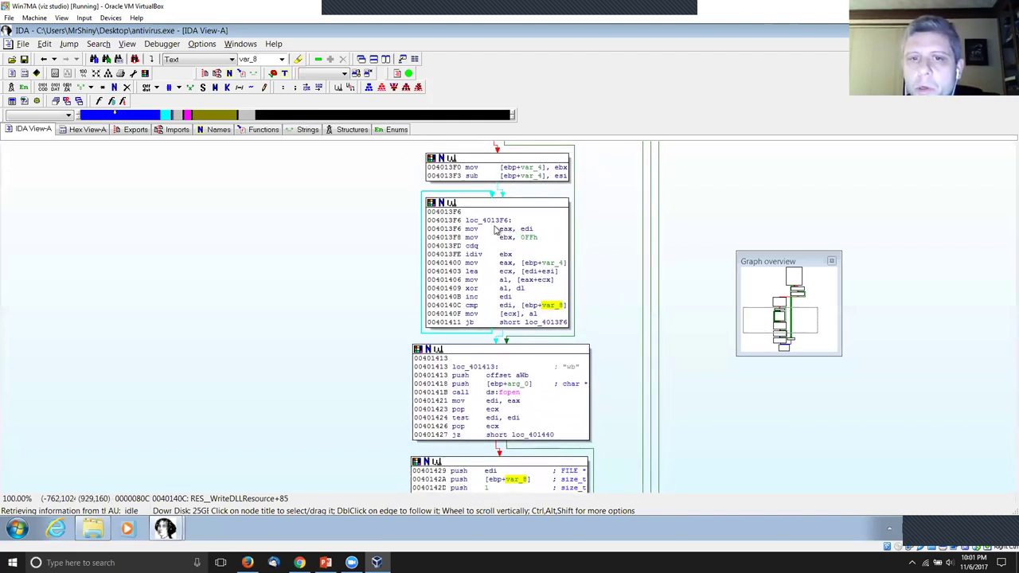
pyautogui.moveTo(465, 228); pyautogui.dragTo(565, 316)
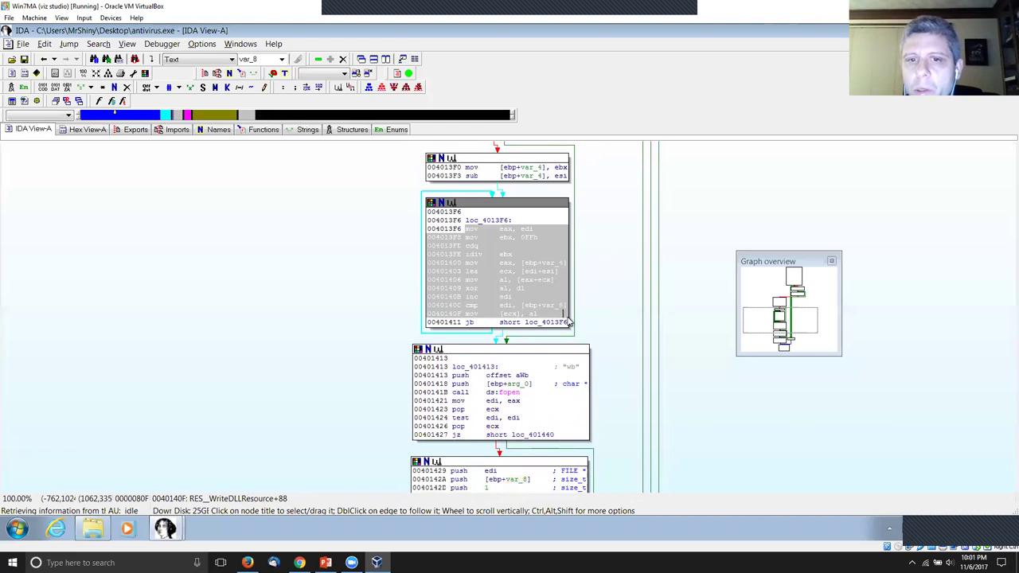
pyautogui.click(567, 251)
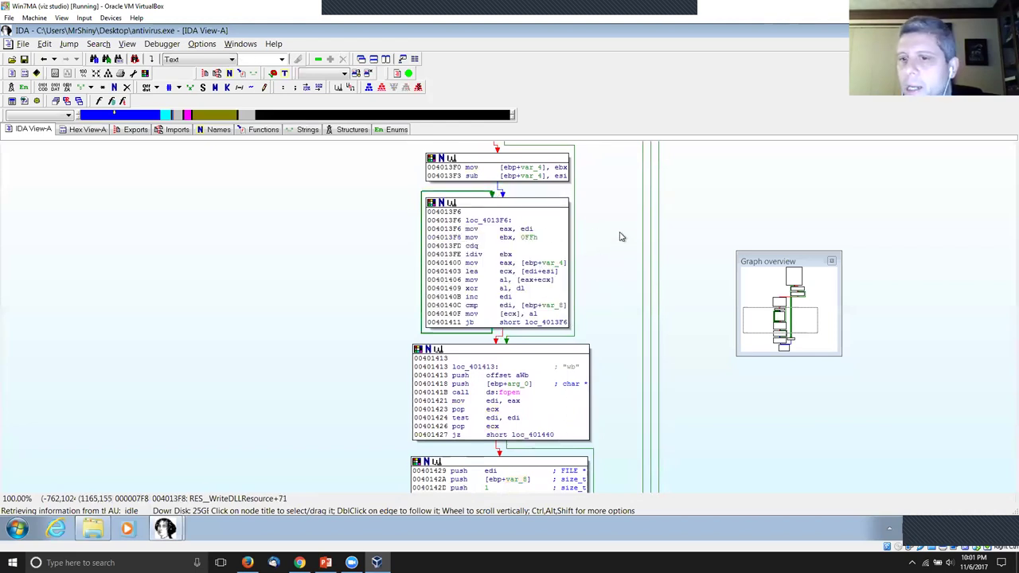
pyautogui.scroll(1, 618, 234)
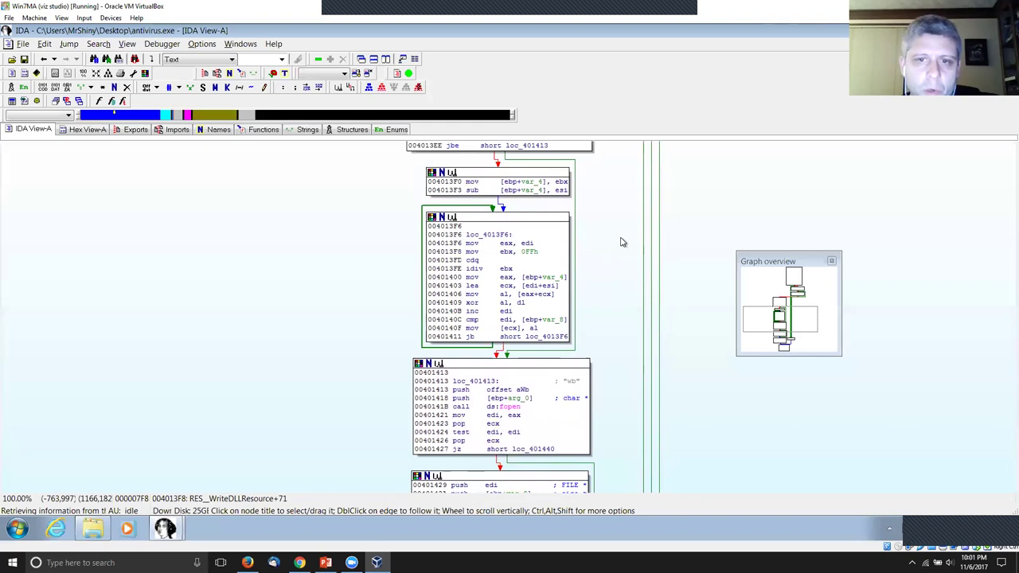
pyautogui.moveTo(623, 242)
pyautogui.mouseDown()
pyautogui.moveTo(610, 327)
pyautogui.moveTo(609, 254)
pyautogui.mouseUp()
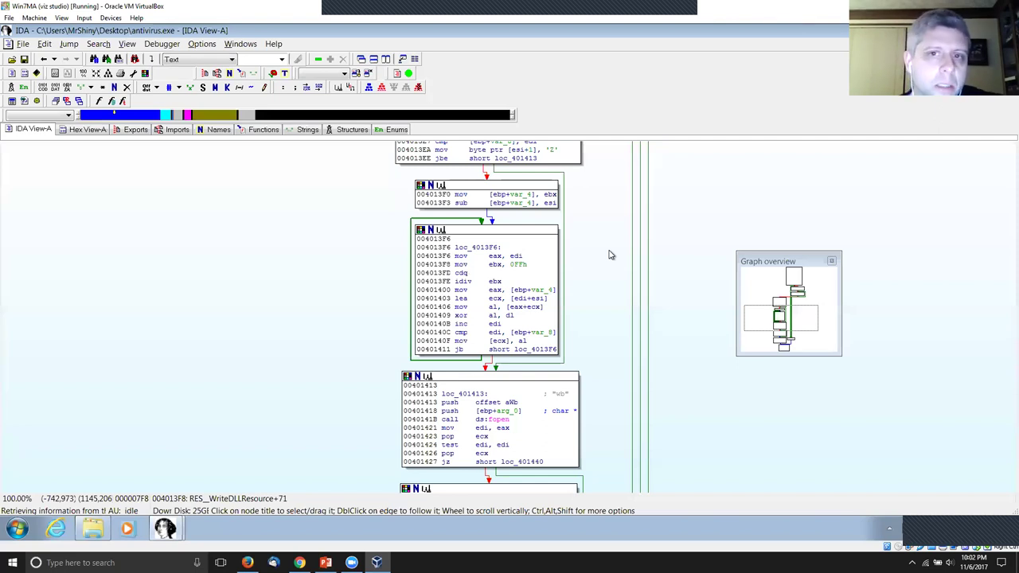
pyautogui.moveTo(696, 200); pyautogui.dragTo(691, 221)
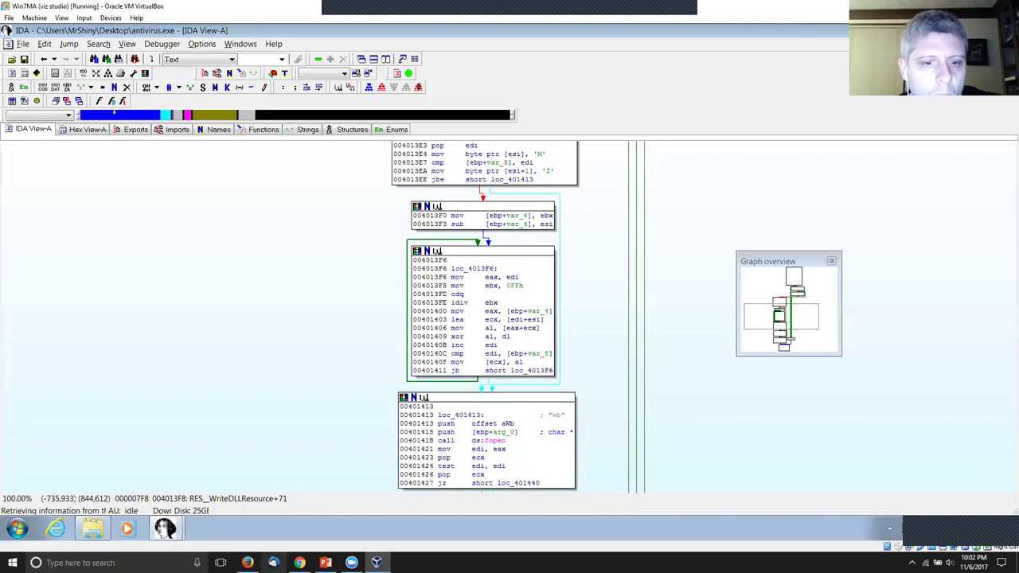
pyautogui.click(326, 562)
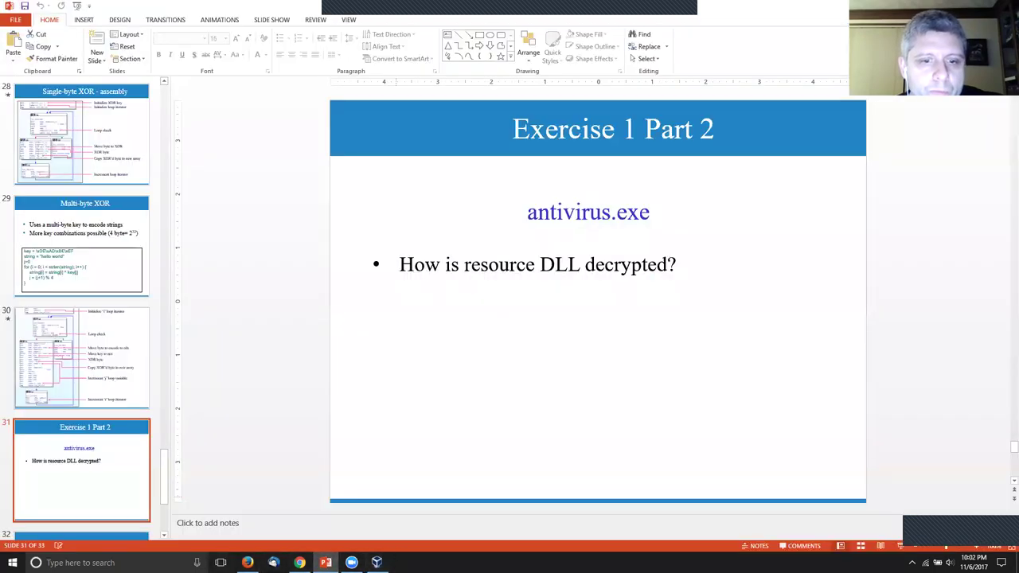
pyautogui.click(376, 562)
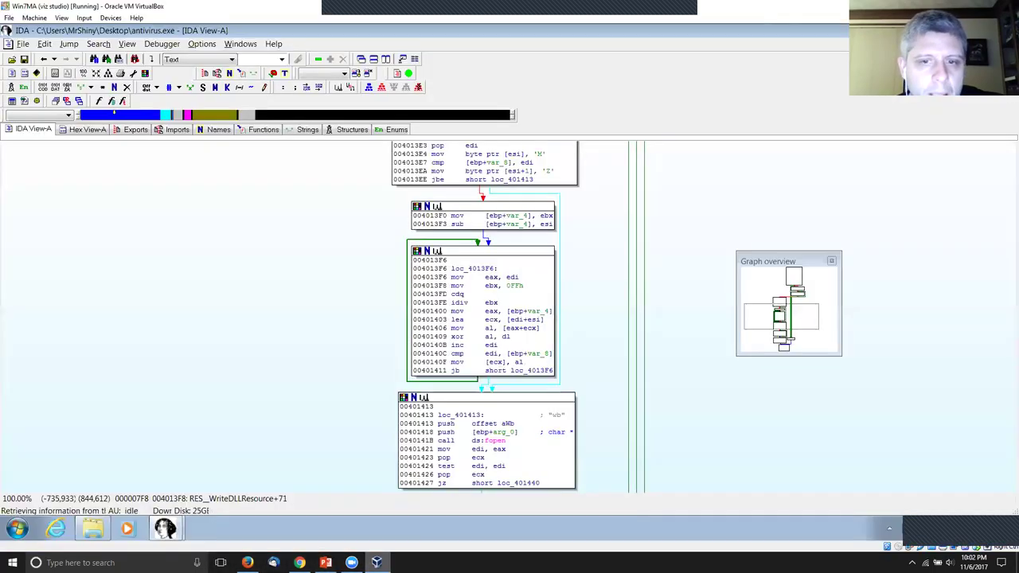
# Step: Switch to PowerPoint and show the homework slide about ransomware.zip, following the Exercise 1 Part 2 slide
pyautogui.hotkey('alt', 'Tab')
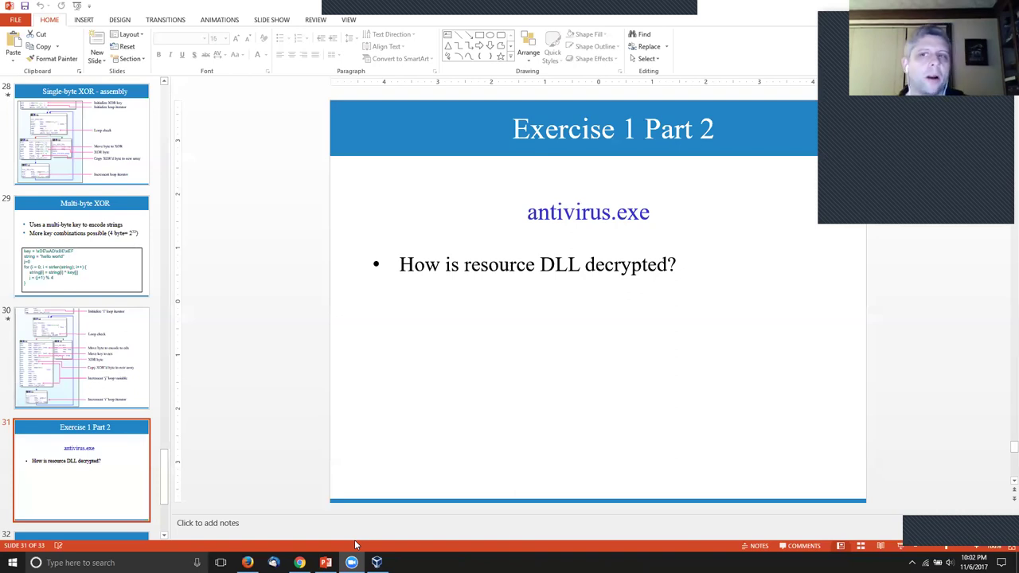
pyautogui.click(119, 469)
pyautogui.scroll(-1, 121, 470)
pyautogui.scroll(-1, 120, 470)
pyautogui.click(120, 469)
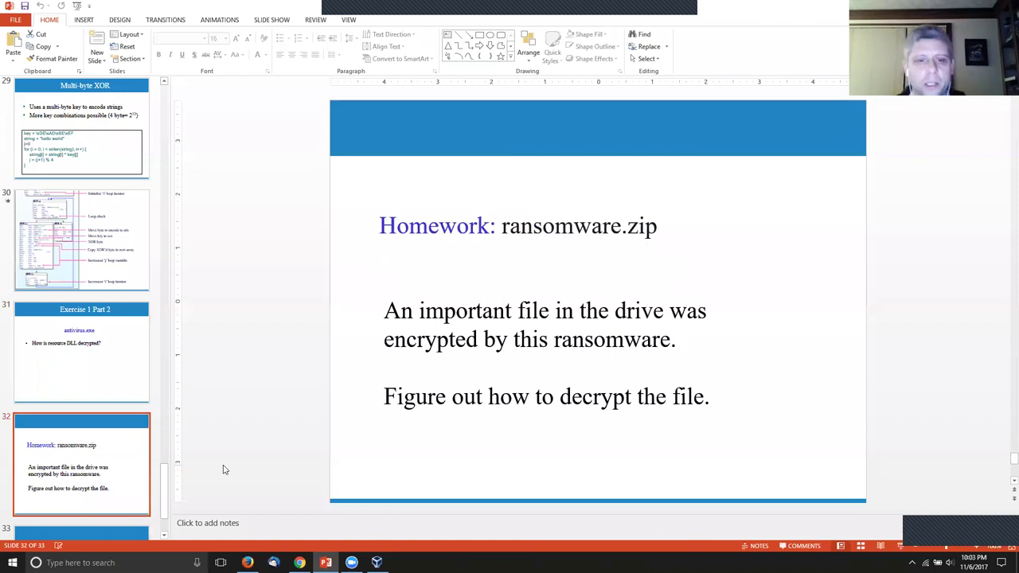
# Step: Switch to Firefox and open the homework folder inside class2 on Google Drive
pyautogui.click(247, 563)
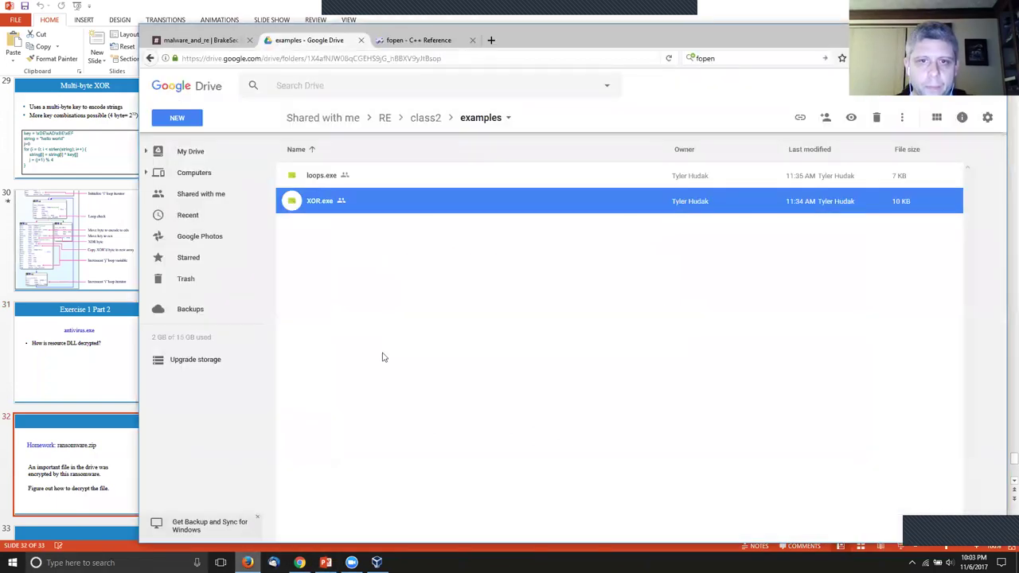
pyautogui.click(430, 119)
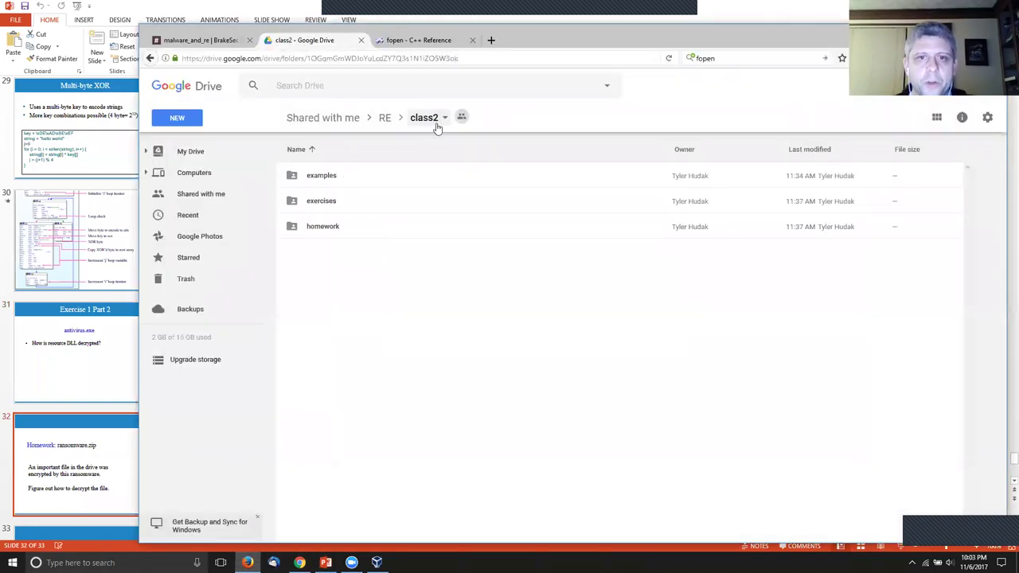
pyautogui.doubleClick(391, 226)
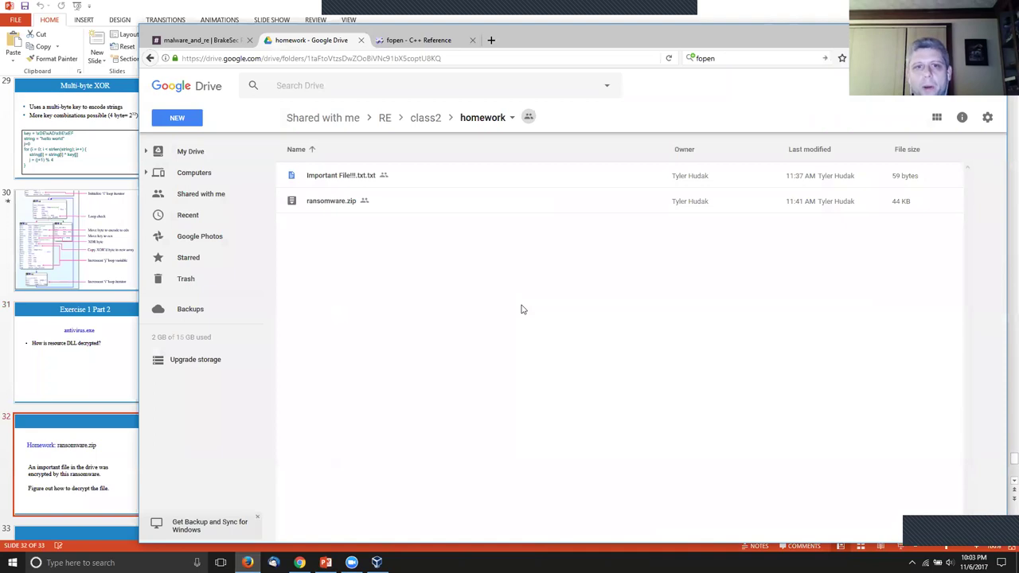
# Step: Preview the contents of Important File!!!.txt.txt, close the preview and clear the file selection
pyautogui.doubleClick(478, 175)
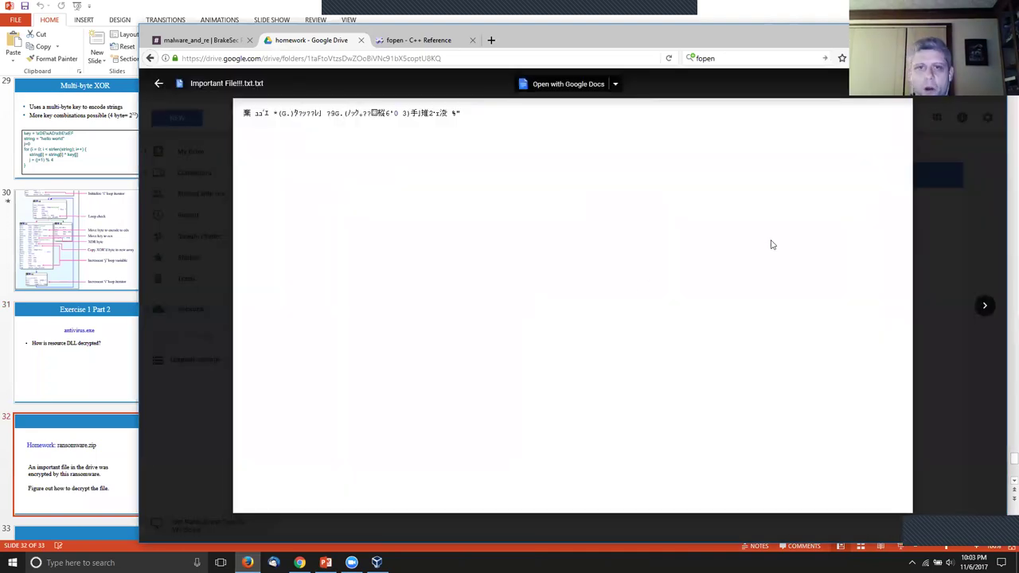
pyautogui.click(952, 222)
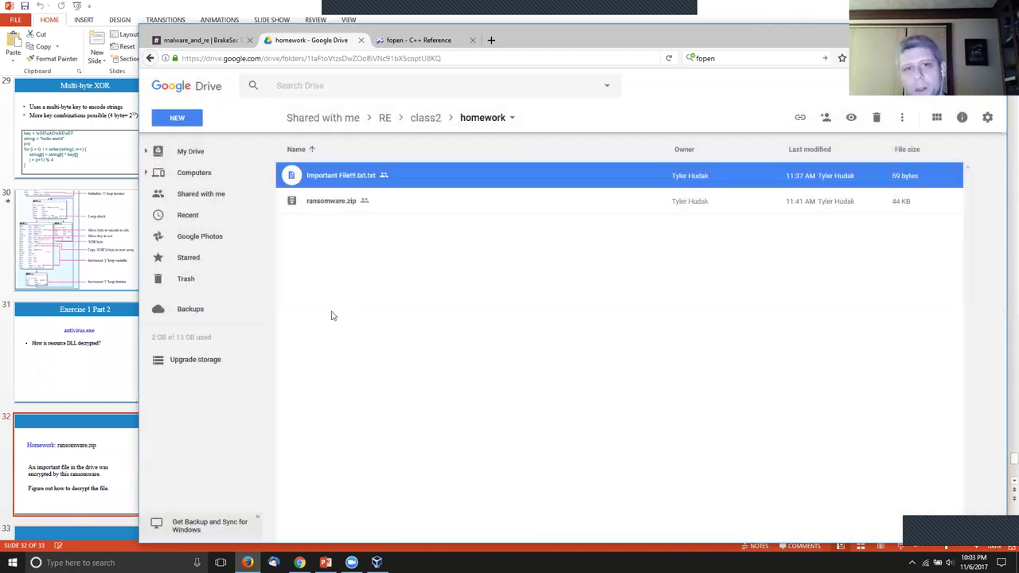
pyautogui.click(438, 218)
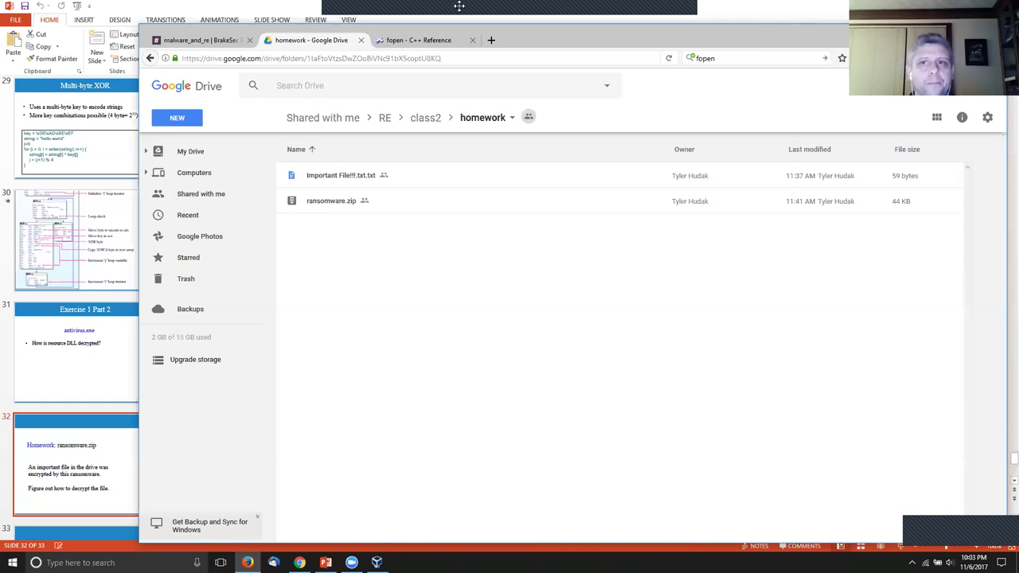
# Step: Arrange the Google Drive browser window and the PowerPoint homework slide side by side
pyautogui.moveTo(531, 44); pyautogui.dragTo(1018, 48)
pyautogui.click(417, 343)
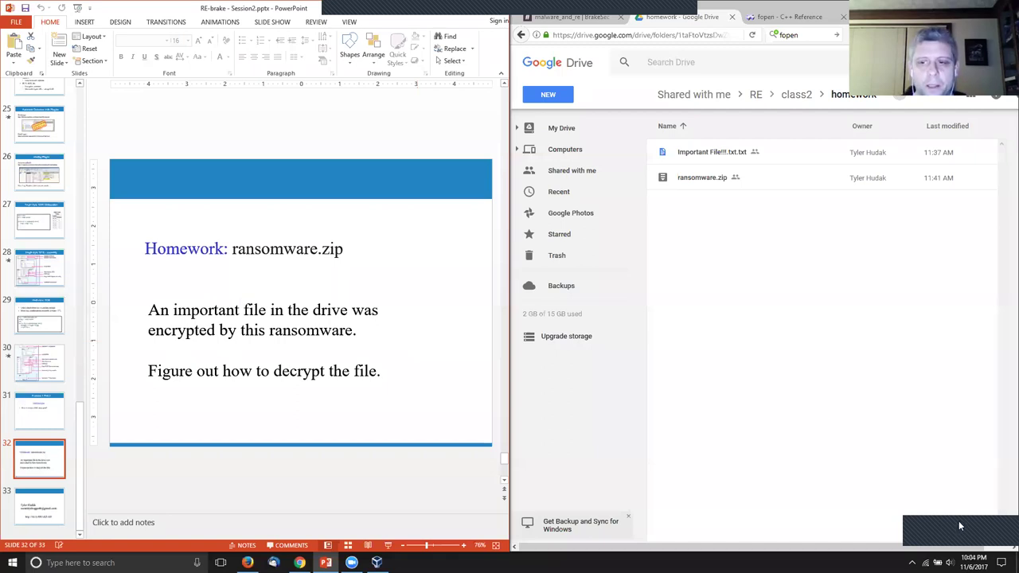
pyautogui.press('super+b')
pyautogui.press('Return')
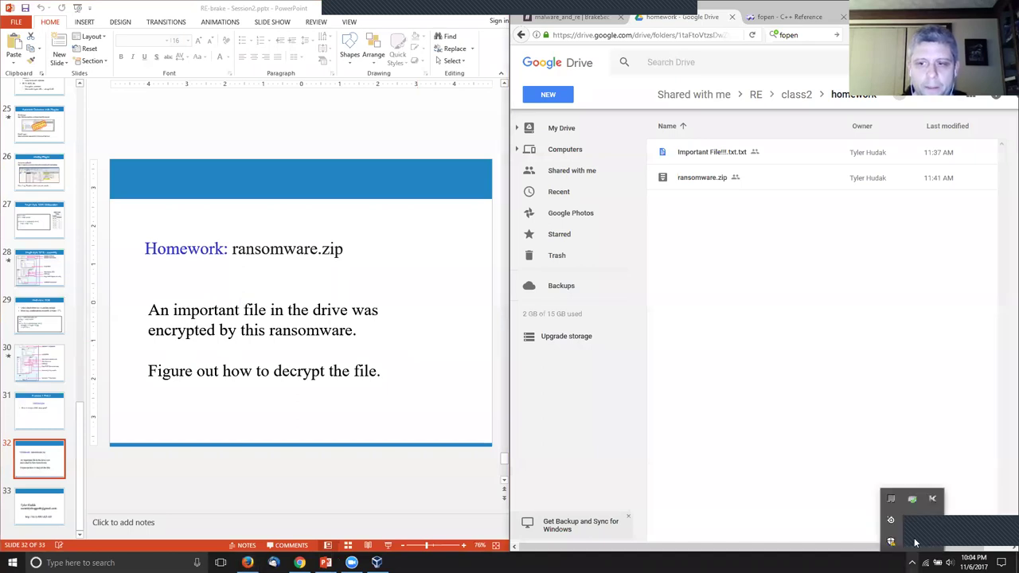
pyautogui.click(1003, 519)
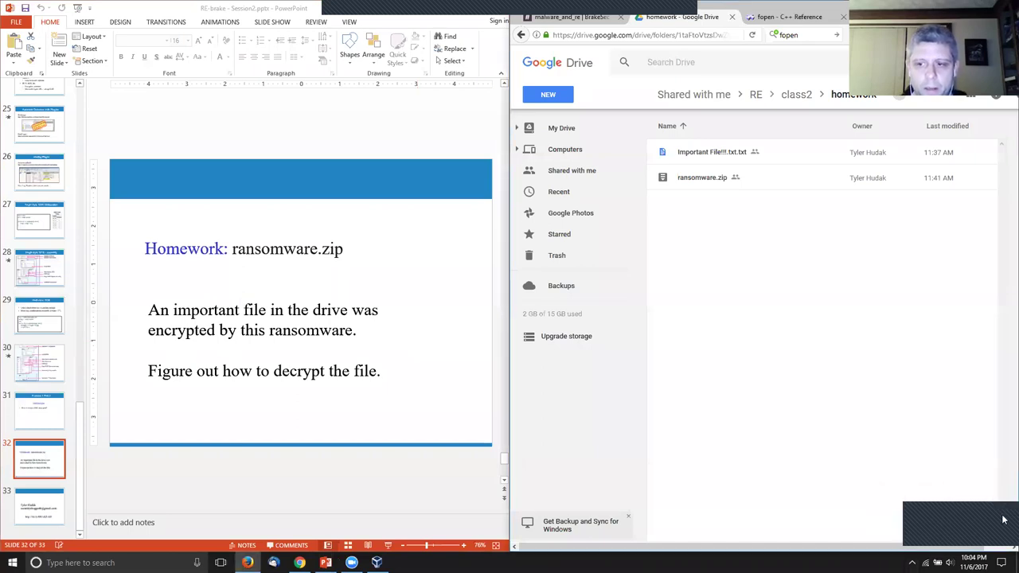
# Step: Switch to Steam, select TIS-100 in the game library and open its store page
pyautogui.click(912, 563)
pyautogui.doubleClick(924, 509)
pyautogui.click(28, 393)
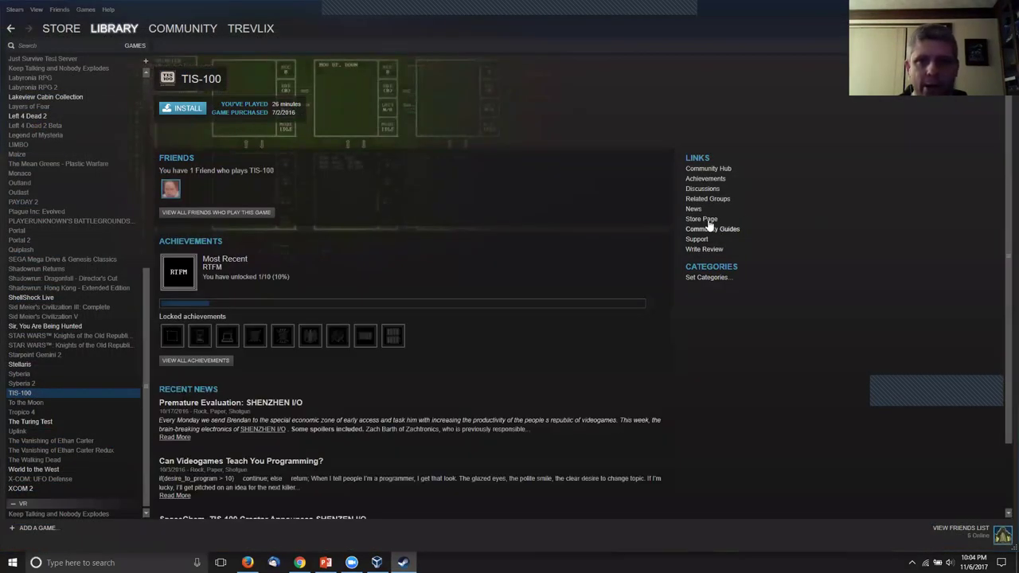
pyautogui.click(709, 227)
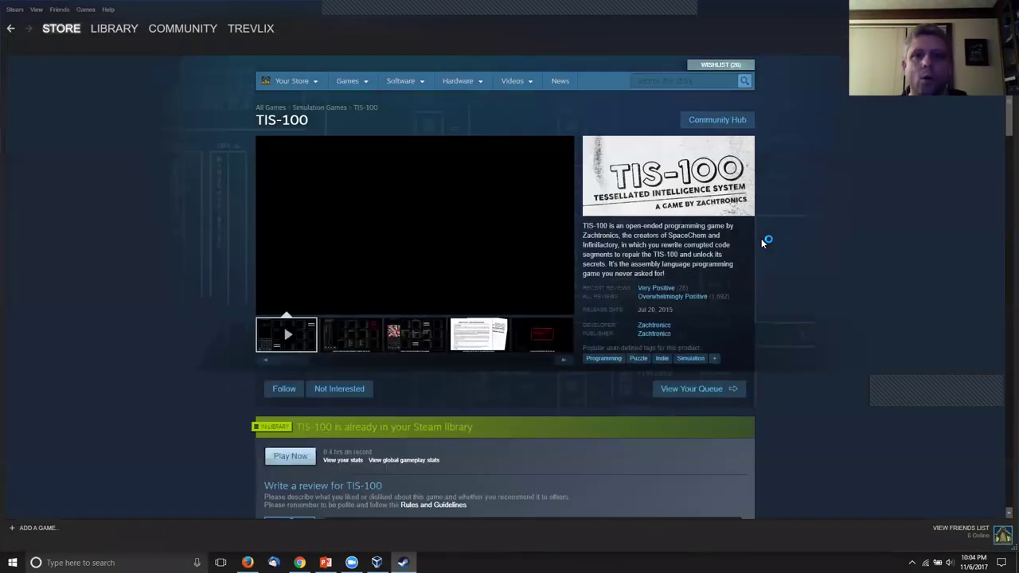